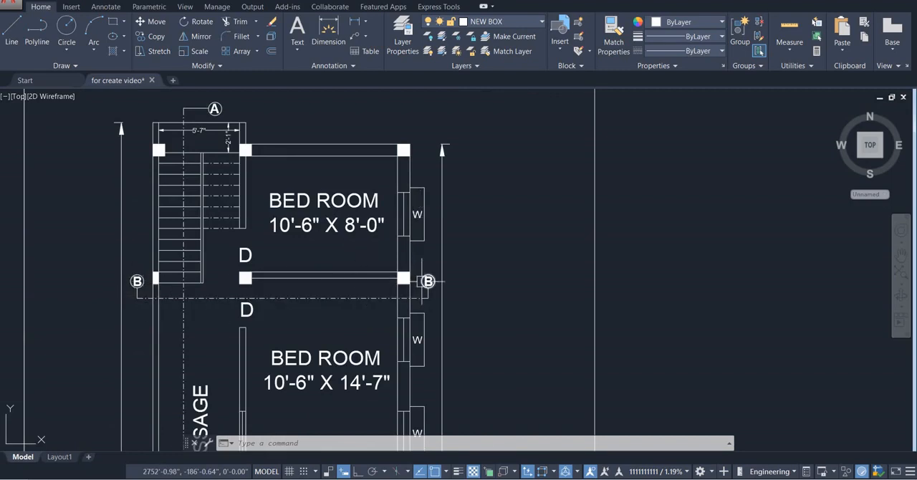
Examine the ground floor plan, the front elevation and section B-B on the drawing sheet
{"action": "scroll", "coordinate": [197, 108], "scroll_direction": "down", "scroll_amount": 5}
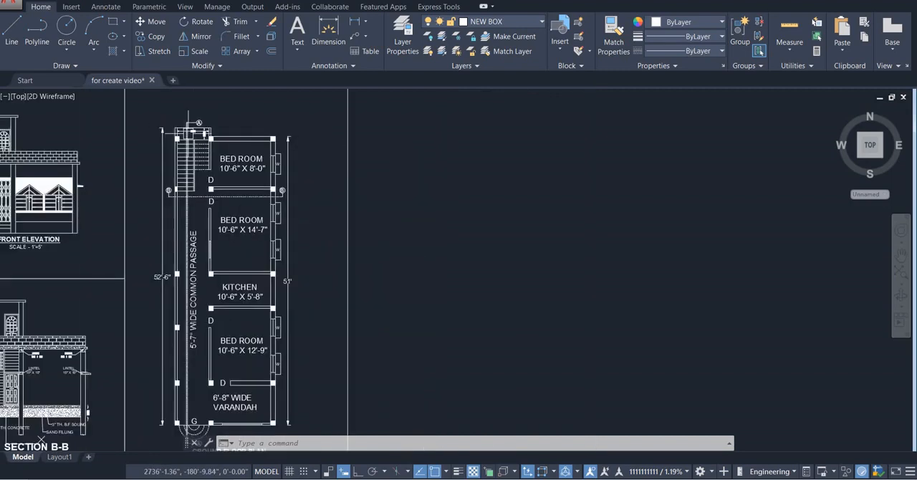
{"action": "middle_click_drag", "start_coordinate": [191, 145], "coordinate": [271, 167]}
{"action": "scroll", "coordinate": [267, 167], "scroll_direction": "up", "scroll_amount": 2}
{"action": "mouse_move", "coordinate": [128, 207]}
{"action": "middle_mouse_down"}
{"action": "mouse_move", "coordinate": [220, 222]}
{"action": "mouse_move", "coordinate": [283, 281]}
{"action": "mouse_move", "coordinate": [304, 208]}
{"action": "middle_mouse_up"}
{"action": "scroll", "coordinate": [220, 222], "scroll_direction": "up", "scroll_amount": 2}
{"action": "scroll", "coordinate": [283, 281], "scroll_direction": "down", "scroll_amount": 2}
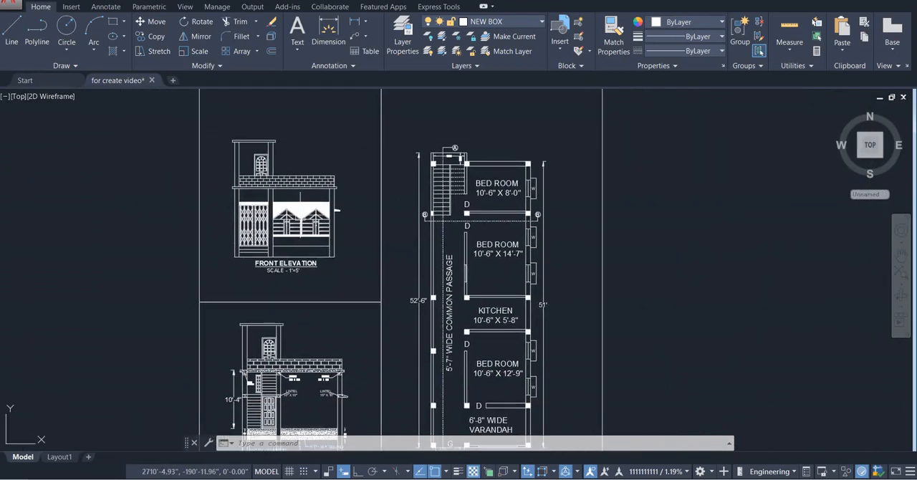
{"action": "middle_click_drag", "start_coordinate": [307, 292], "coordinate": [294, 191]}
{"action": "scroll", "coordinate": [296, 292], "scroll_direction": "up", "scroll_amount": 2}
{"action": "middle_click_drag", "start_coordinate": [301, 317], "coordinate": [297, 255]}
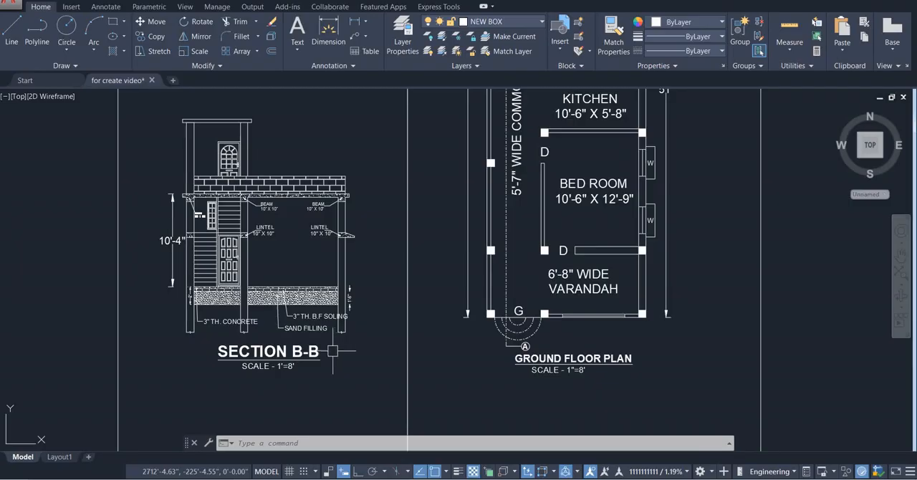
Copy the whole ground floor plan with its title and paste the duplicate in the empty space east of the sheet frame
{"action": "scroll", "coordinate": [293, 349], "scroll_direction": "down", "scroll_amount": 6}
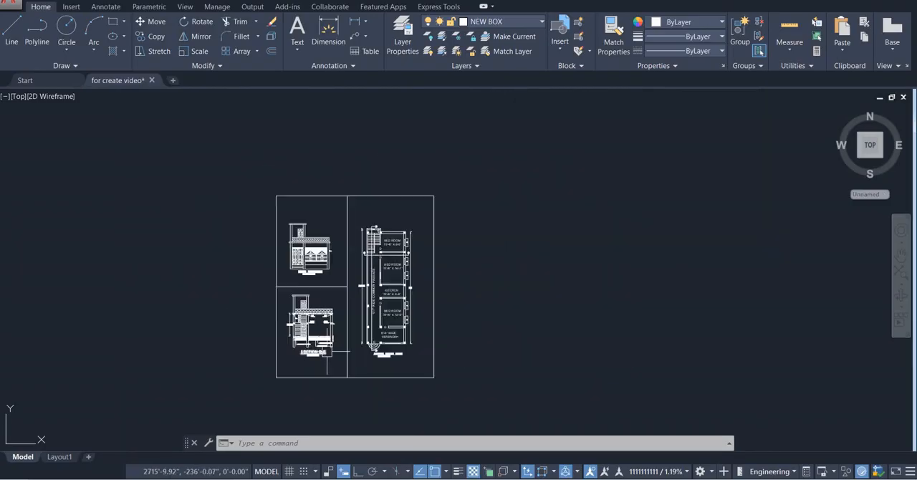
{"action": "middle_click_drag", "start_coordinate": [326, 349], "coordinate": [293, 349]}
{"action": "scroll", "coordinate": [326, 298], "scroll_direction": "up", "scroll_amount": 4}
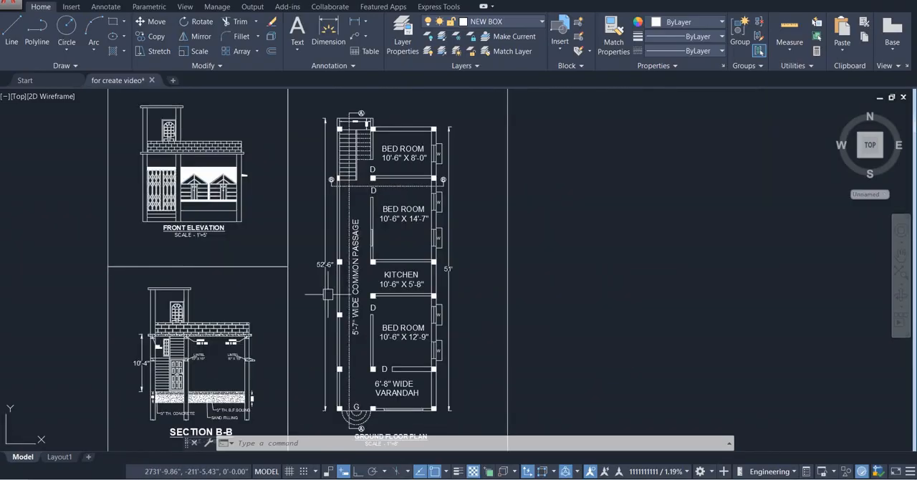
{"action": "left_click", "coordinate": [305, 102]}
{"action": "middle_click_drag", "start_coordinate": [413, 260], "coordinate": [390, 219]}
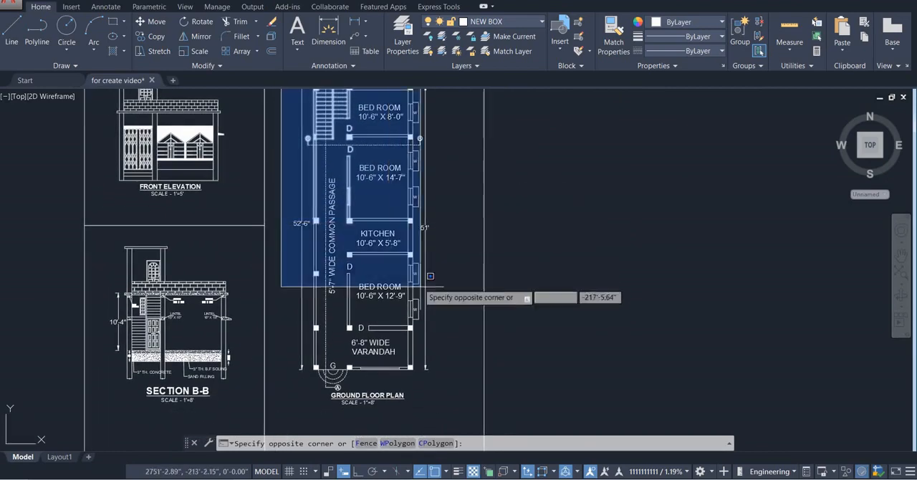
{"action": "left_click", "coordinate": [453, 410]}
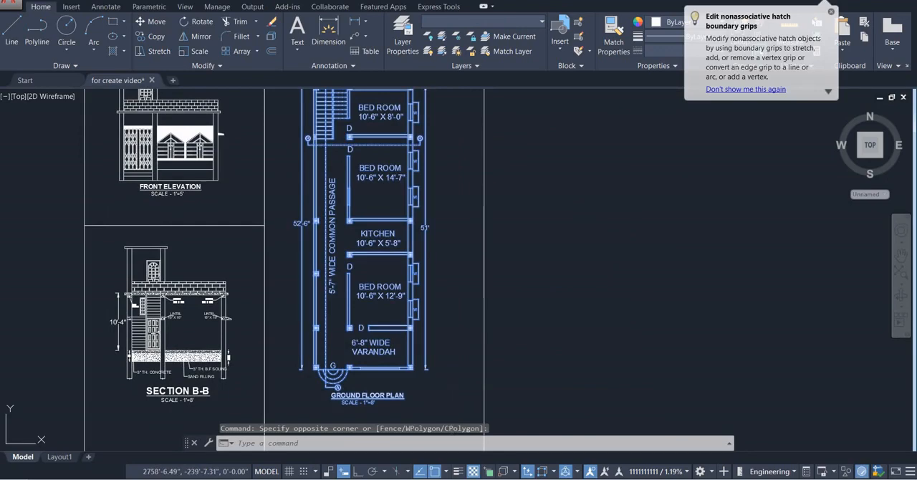
{"action": "key", "text": "ctrl+c"}
{"action": "key", "text": "ctrl+v"}
{"action": "scroll", "coordinate": [473, 401], "scroll_direction": "down", "scroll_amount": 4}
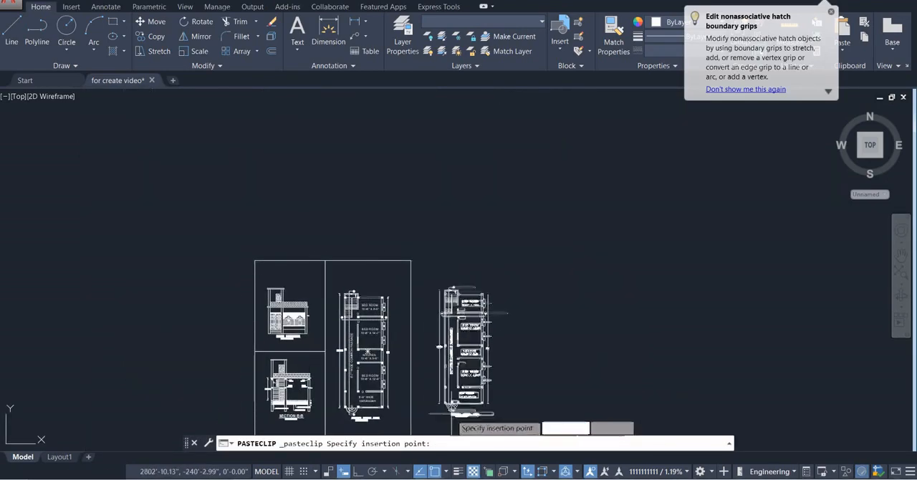
{"action": "left_click", "coordinate": [476, 420]}
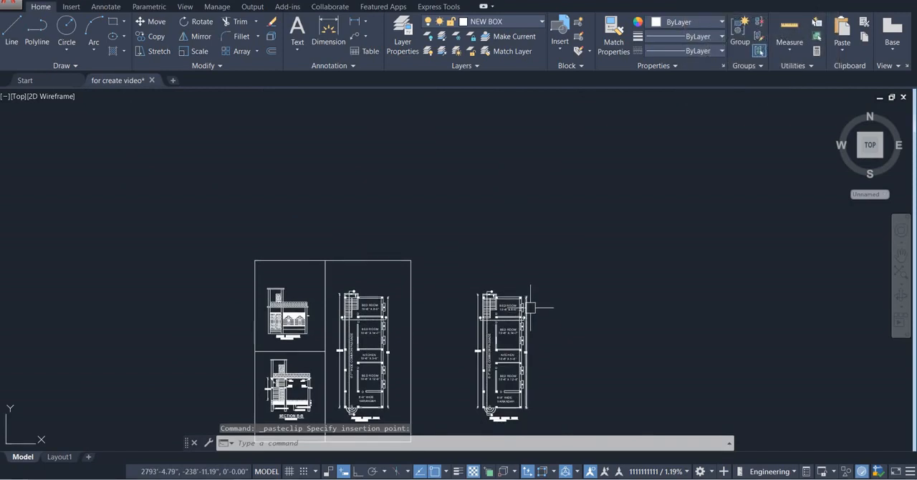
{"action": "scroll", "coordinate": [530, 308], "scroll_direction": "up", "scroll_amount": 8}
{"action": "key", "text": "Escape"}
{"action": "key", "text": "Escape"}
{"action": "key", "text": "Escape"}
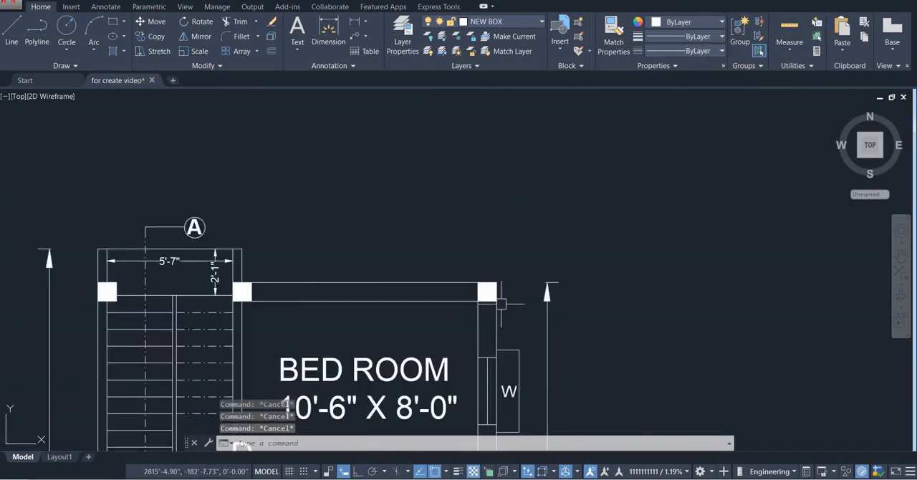
Add a vertical multileader without text, about 1'-4" long, with its arrowhead at the bottom of the plan copy's west B section marker
{"action": "middle_click_drag", "start_coordinate": [240, 446], "coordinate": [290, 433]}
{"action": "scroll", "coordinate": [188, 245], "scroll_direction": "down", "scroll_amount": 2}
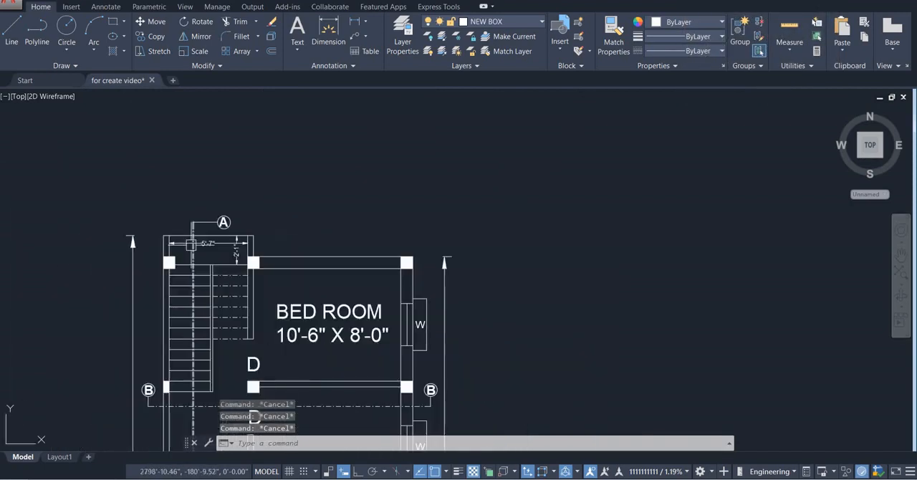
{"action": "middle_click_drag", "start_coordinate": [191, 244], "coordinate": [238, 173]}
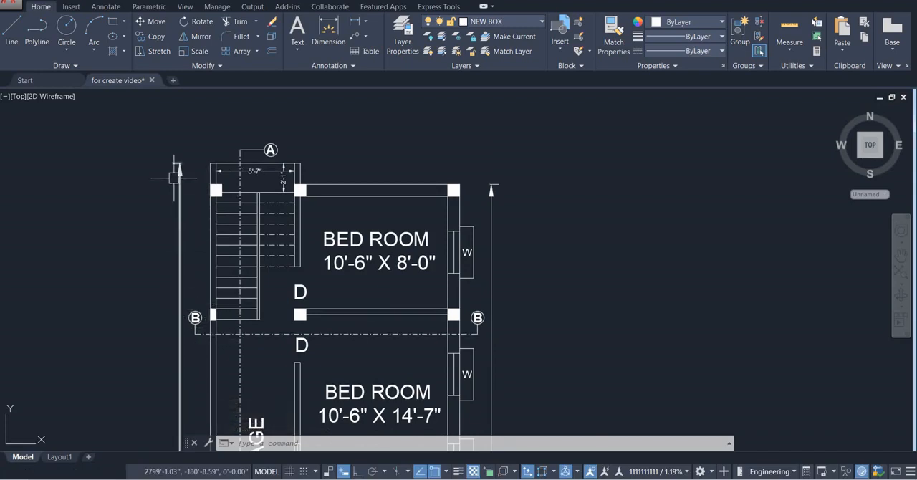
{"action": "scroll", "coordinate": [192, 312], "scroll_direction": "up", "scroll_amount": 6}
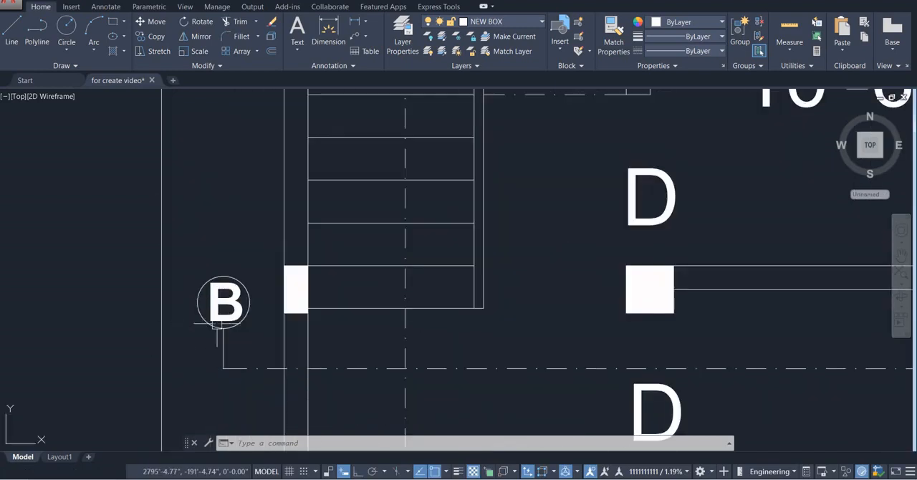
{"action": "scroll", "coordinate": [229, 351], "scroll_direction": "up", "scroll_amount": 2}
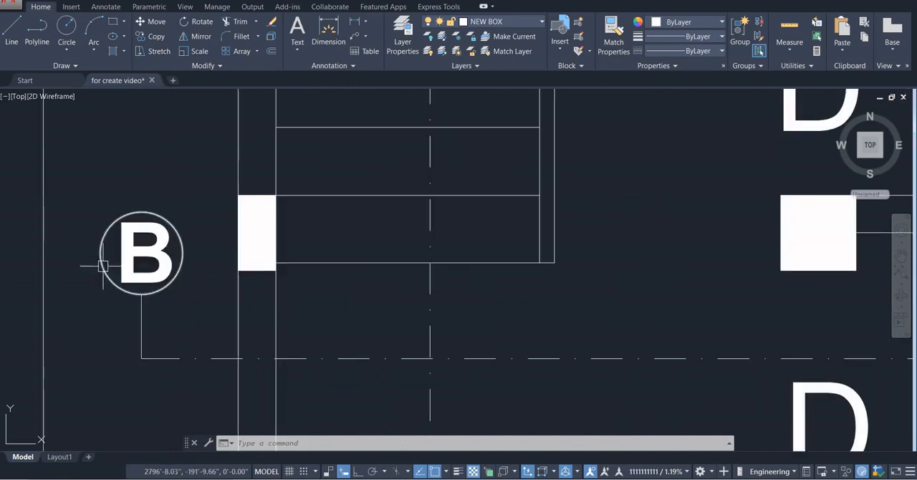
{"action": "left_click", "coordinate": [355, 36]}
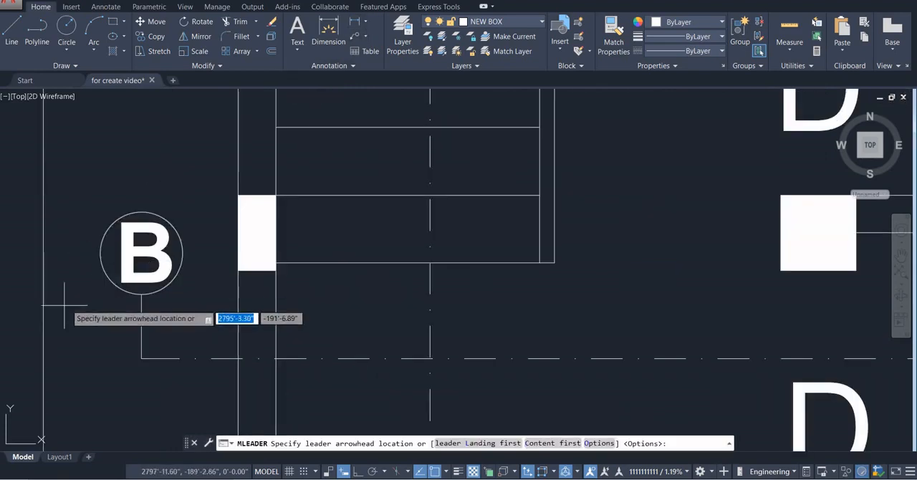
{"action": "left_click", "coordinate": [141, 294]}
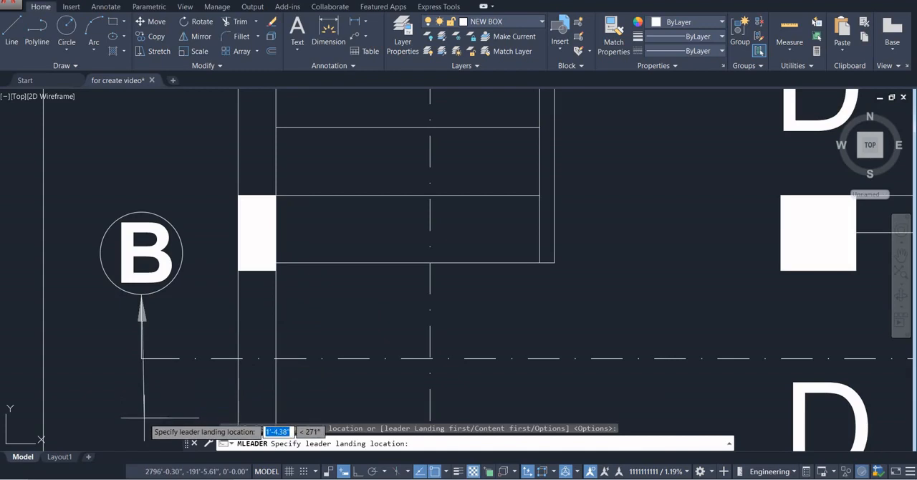
{"action": "key", "text": "F8"}
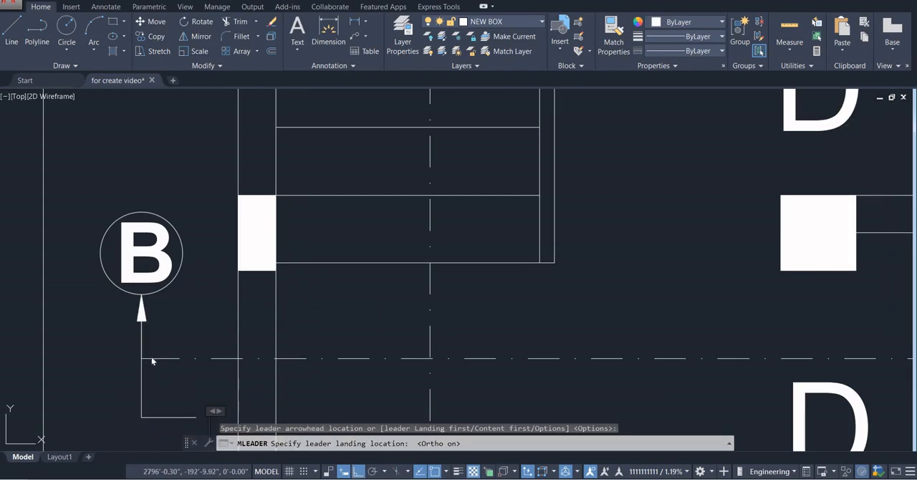
{"action": "left_click", "coordinate": [140, 417]}
{"action": "key", "text": "Escape"}
Explode the section marker's leader and delete its horizontal landing line
{"action": "scroll", "coordinate": [149, 425], "scroll_direction": "down", "scroll_amount": 2}
{"action": "middle_click_drag", "start_coordinate": [149, 425], "coordinate": [202, 240]}
{"action": "scroll", "coordinate": [177, 270], "scroll_direction": "down", "scroll_amount": 4}
{"action": "scroll", "coordinate": [171, 281], "scroll_direction": "up", "scroll_amount": 4}
{"action": "scroll", "coordinate": [202, 240], "scroll_direction": "up", "scroll_amount": 2}
{"action": "left_click", "coordinate": [209, 189]}
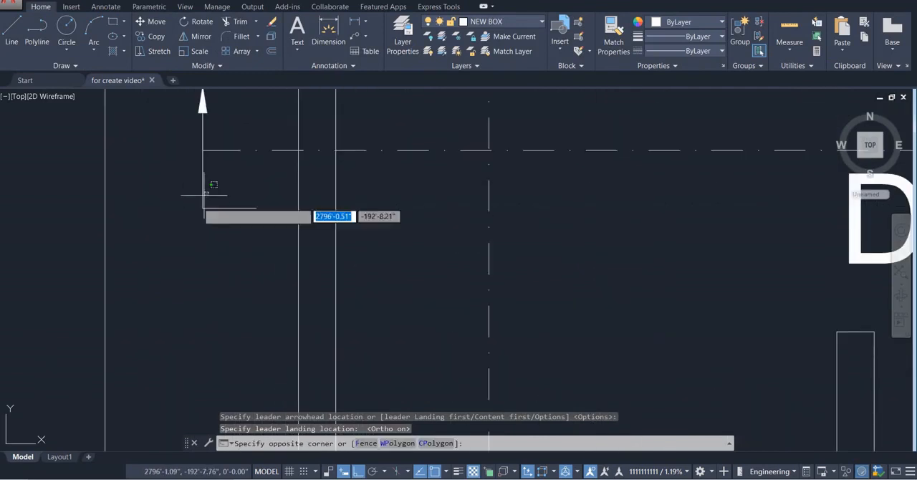
{"action": "left_click", "coordinate": [154, 281]}
{"action": "type", "text": "x"}
{"action": "key", "text": "Return"}
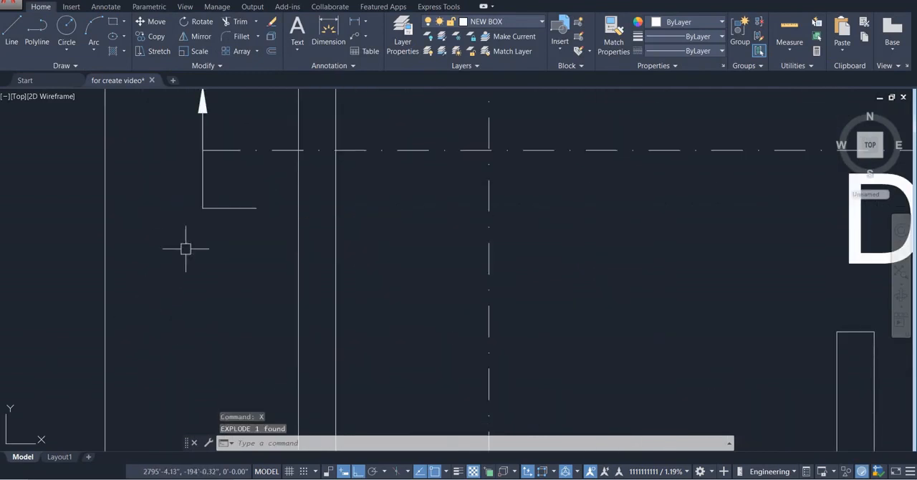
{"action": "key", "text": "Delete"}
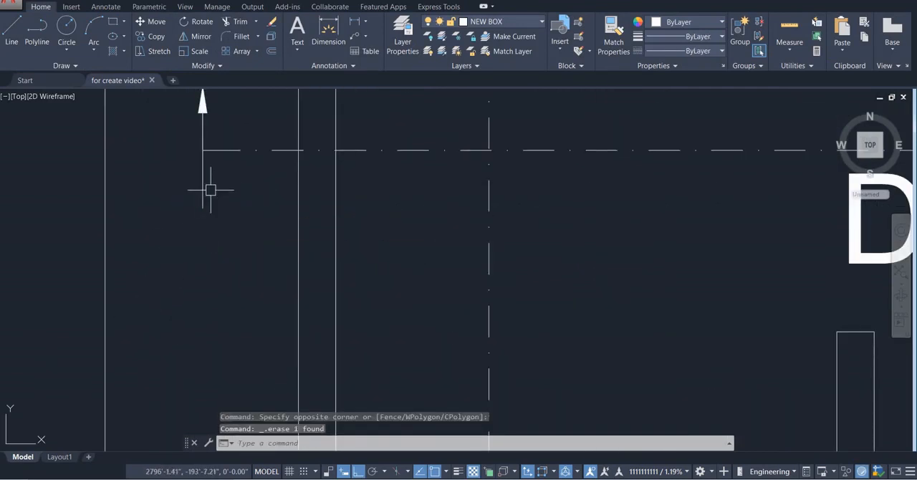
Copy the section arrow from the west B marker to the east B marker, using the section line's ends as reference points
{"action": "left_click", "coordinate": [209, 189]}
{"action": "left_click", "coordinate": [170, 206]}
{"action": "scroll", "coordinate": [195, 169], "scroll_direction": "down", "scroll_amount": 2}
{"action": "middle_click_drag", "start_coordinate": [195, 168], "coordinate": [194, 255]}
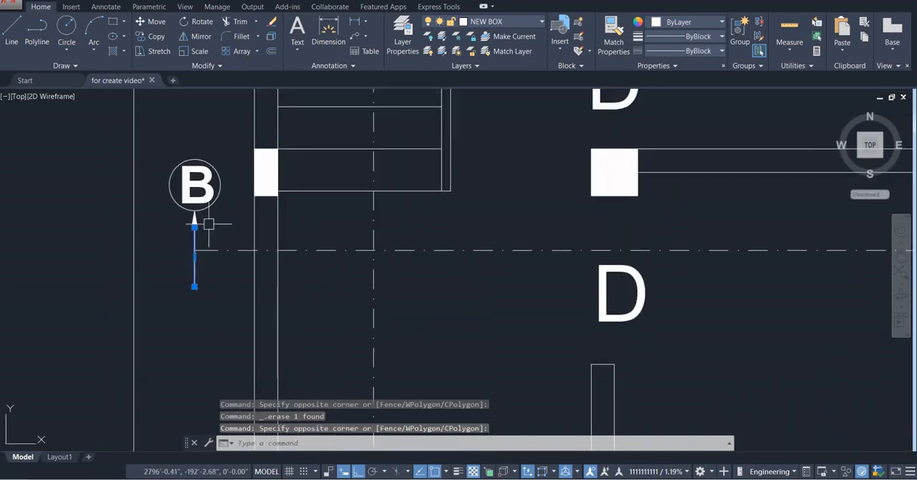
{"action": "left_click", "coordinate": [209, 224]}
{"action": "left_click", "coordinate": [144, 247]}
{"action": "type", "text": "c"}
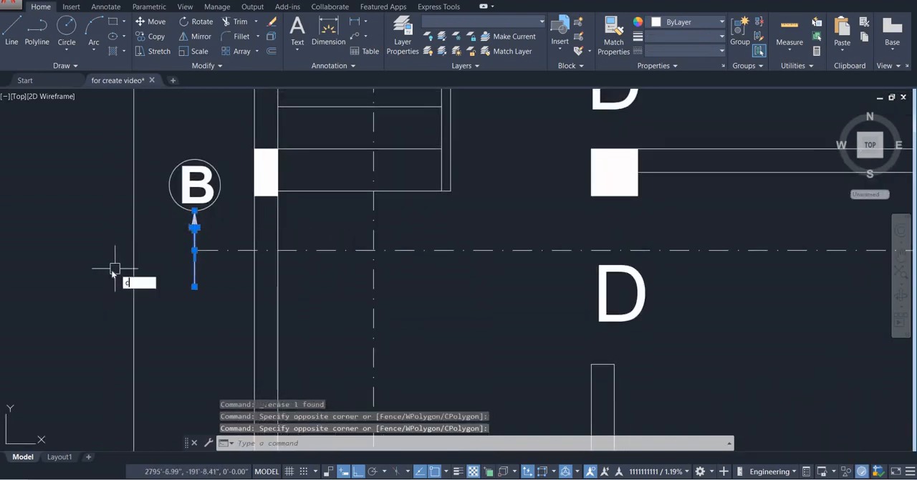
{"action": "type", "text": "o"}
{"action": "key", "text": "Return"}
{"action": "left_click", "coordinate": [194, 250]}
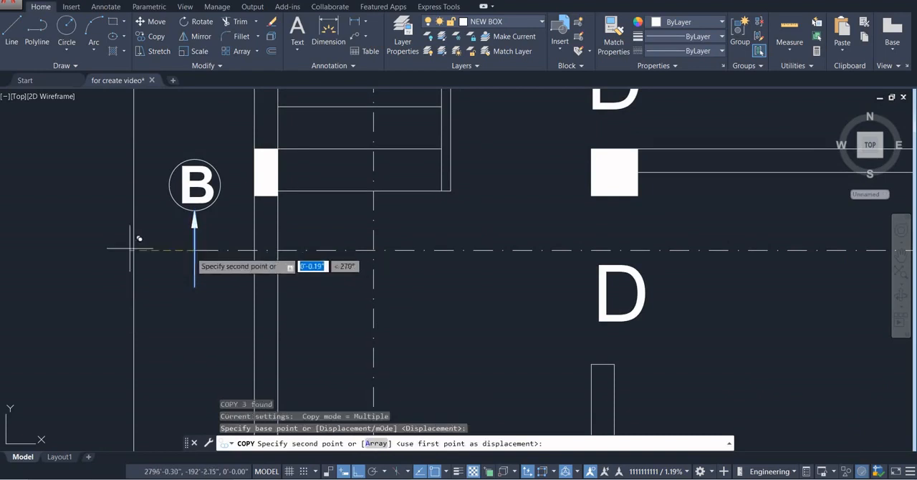
{"action": "scroll", "coordinate": [131, 249], "scroll_direction": "down", "scroll_amount": 2}
{"action": "left_click", "coordinate": [564, 252]}
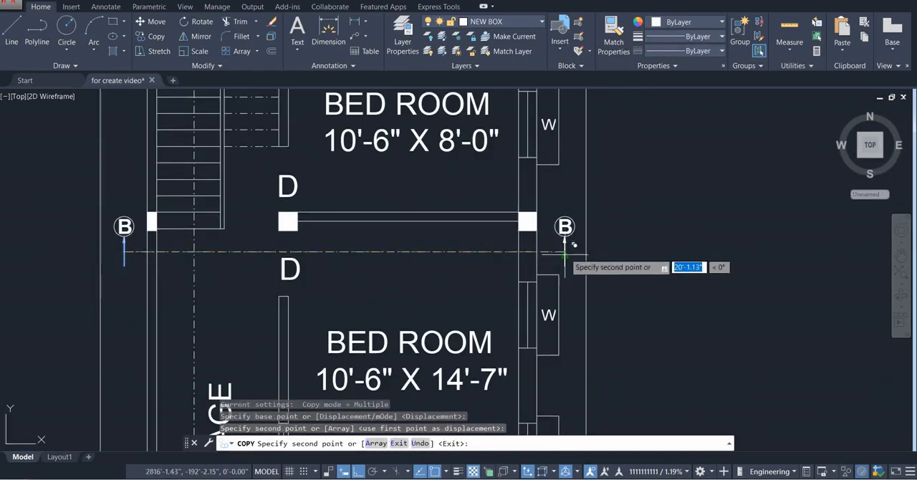
{"action": "key", "text": "Escape"}
Draw a vertical construction line through the outer corner of the stair's upper-left column, along the plan's west wall face
{"action": "scroll", "coordinate": [369, 304], "scroll_direction": "up", "scroll_amount": 2}
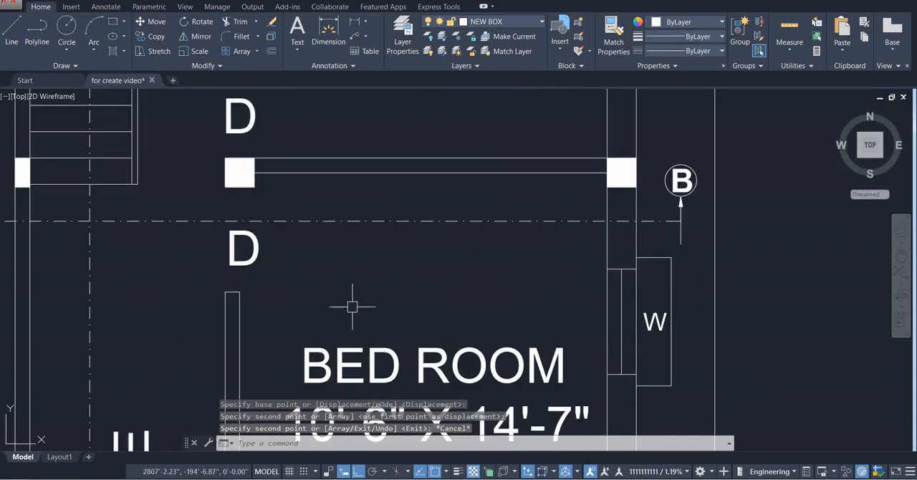
{"action": "scroll", "coordinate": [282, 276], "scroll_direction": "down", "scroll_amount": 5}
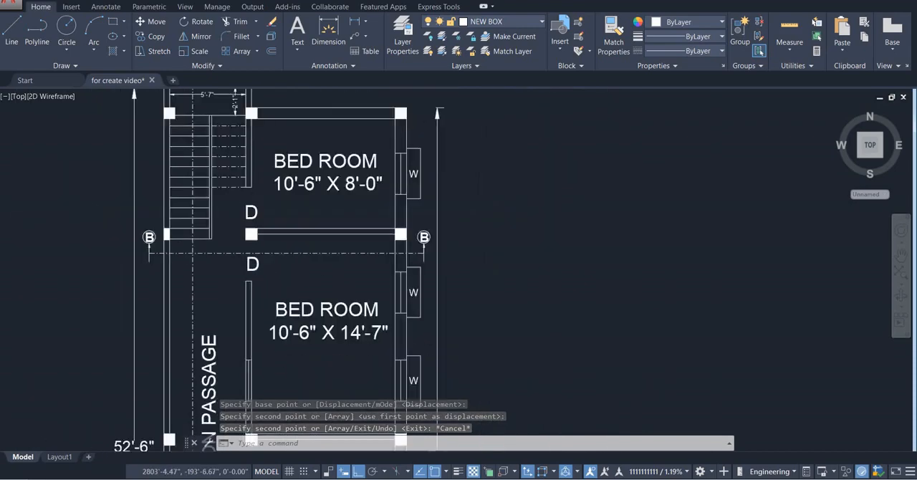
{"action": "scroll", "coordinate": [251, 259], "scroll_direction": "up", "scroll_amount": 3}
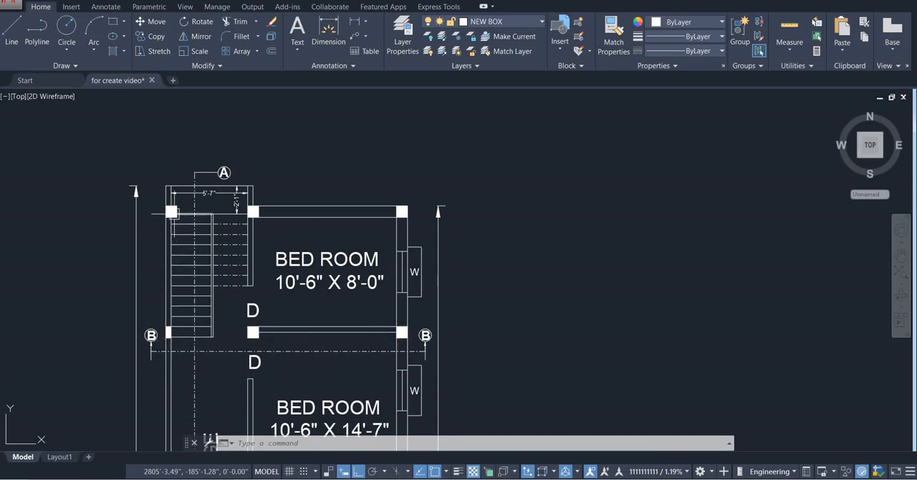
{"action": "mouse_move", "coordinate": [280, 221]}
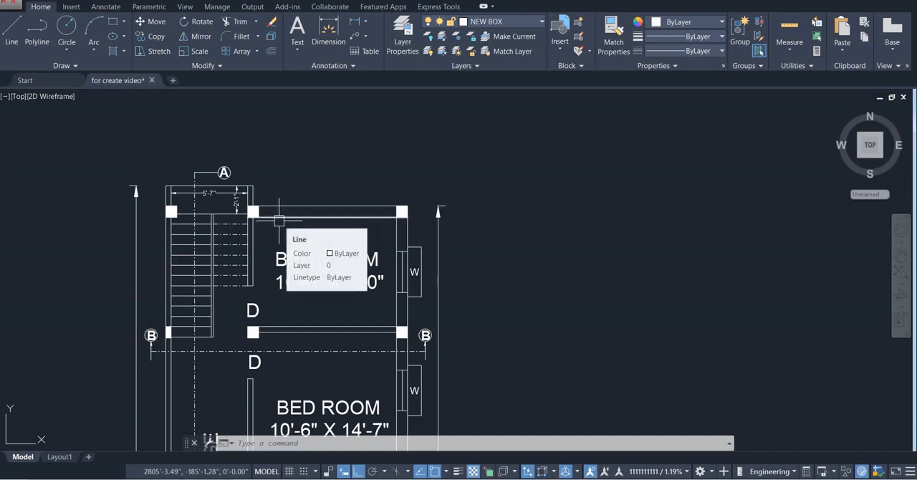
{"action": "type", "text": "x"}
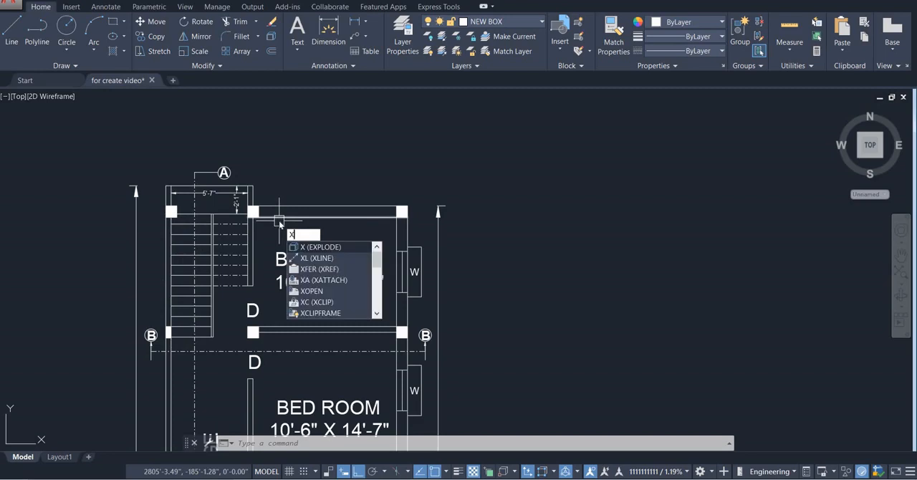
{"action": "type", "text": "l"}
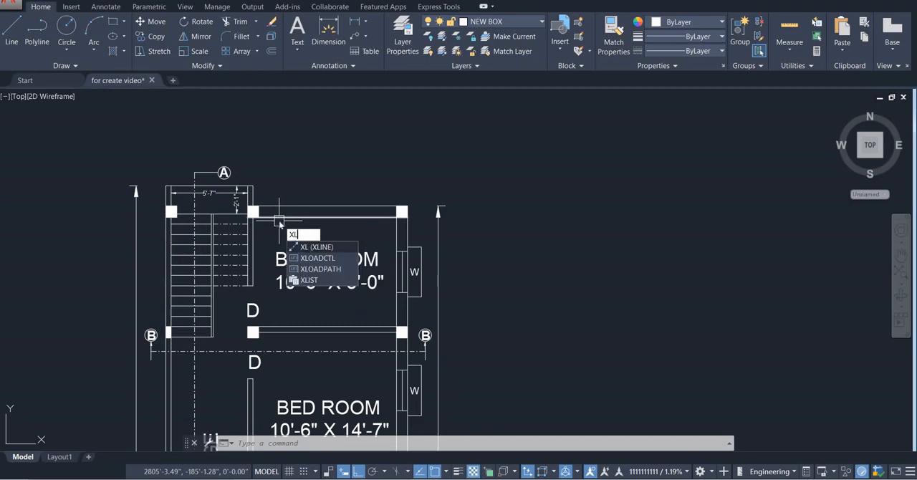
{"action": "key", "text": "Return"}
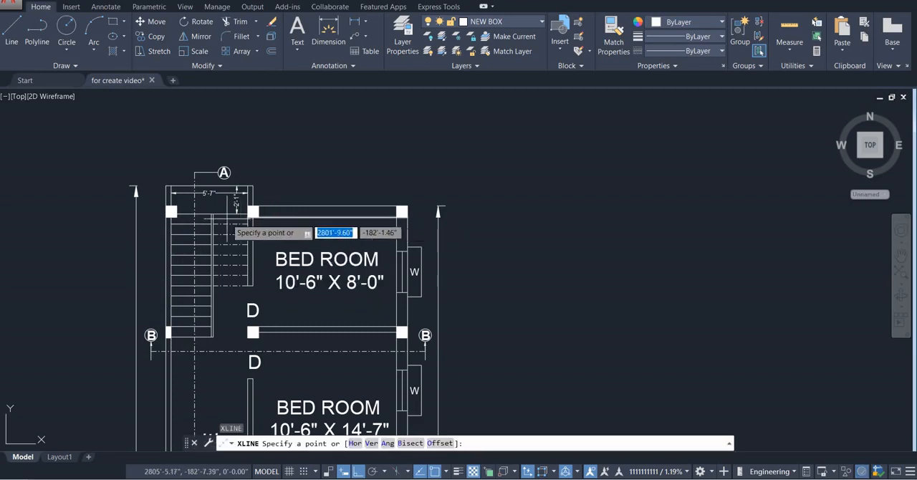
{"action": "left_click", "coordinate": [170, 210]}
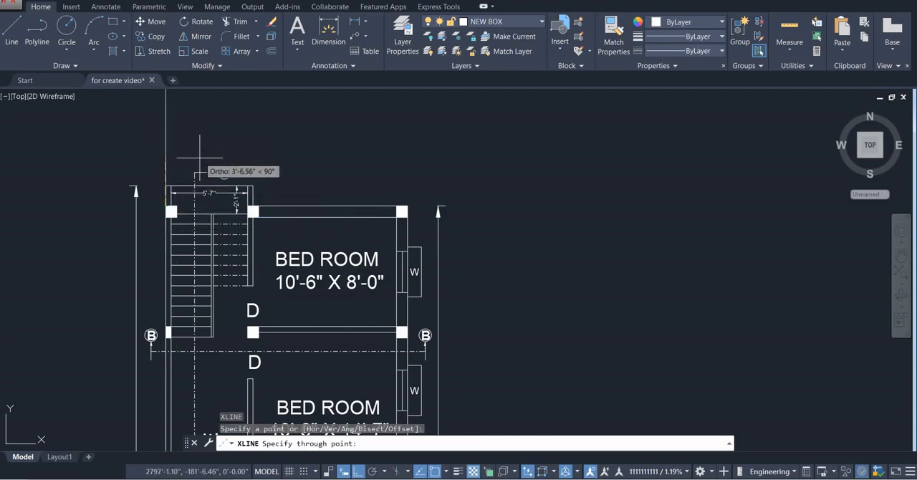
{"action": "key", "text": "F8"}
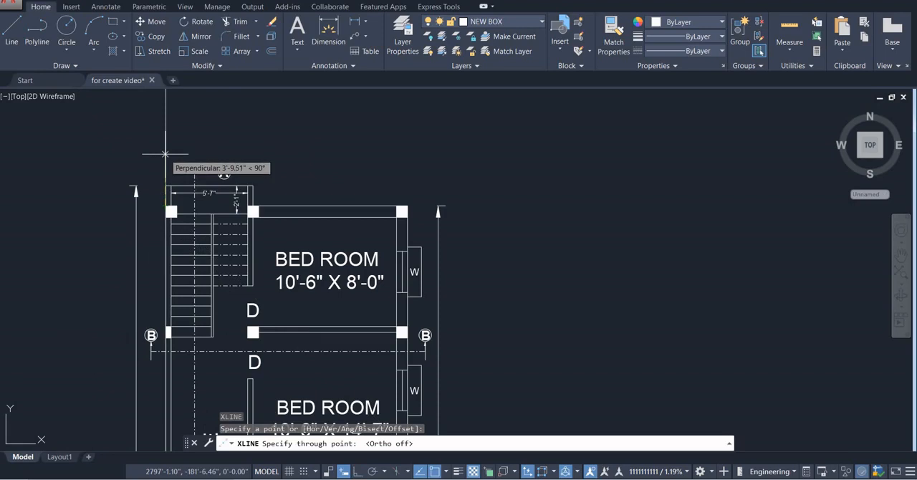
{"action": "key", "text": "F8"}
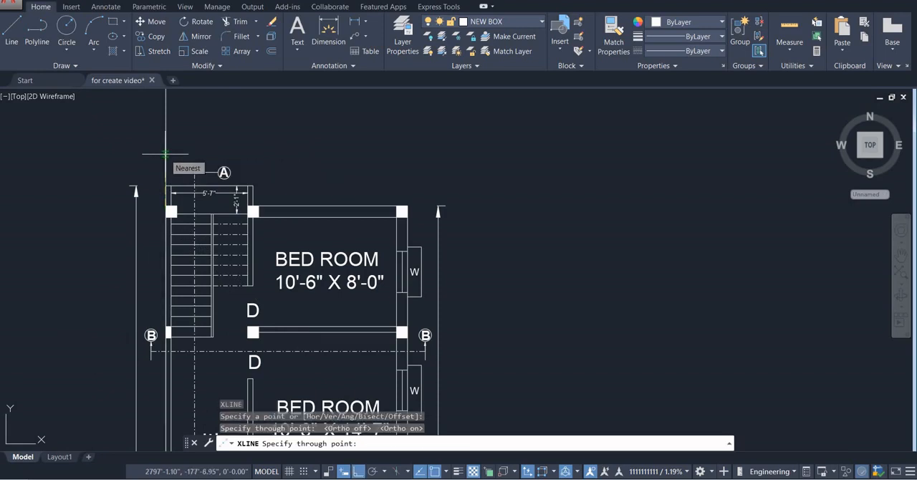
{"action": "left_click", "coordinate": [165, 152]}
{"action": "key", "text": "Return"}
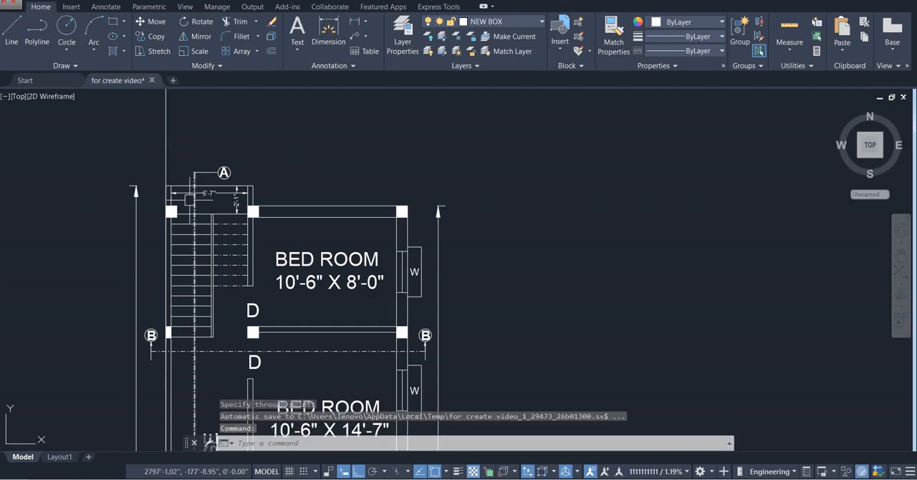
Draw a vertical construction line through the inner corner of the stair's upper-left column
{"action": "key", "text": "Return"}
{"action": "left_click", "coordinate": [176, 209]}
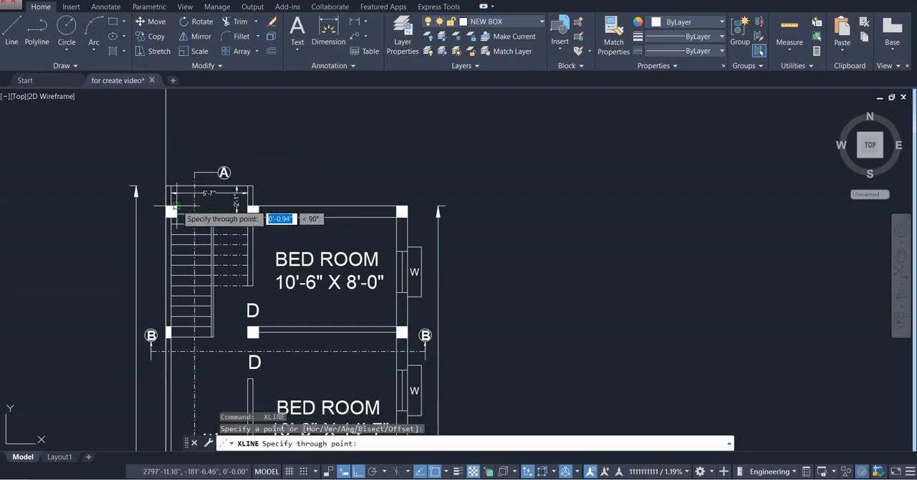
{"action": "left_click", "coordinate": [181, 139]}
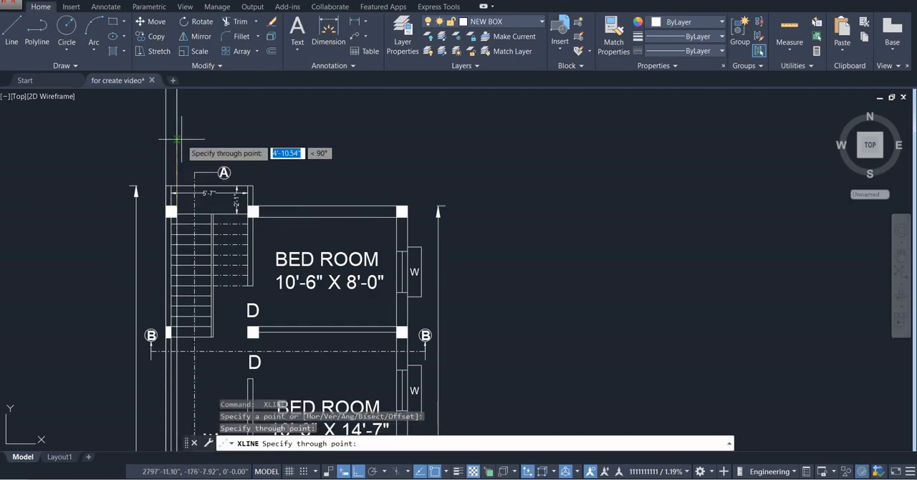
{"action": "key", "text": "Return"}
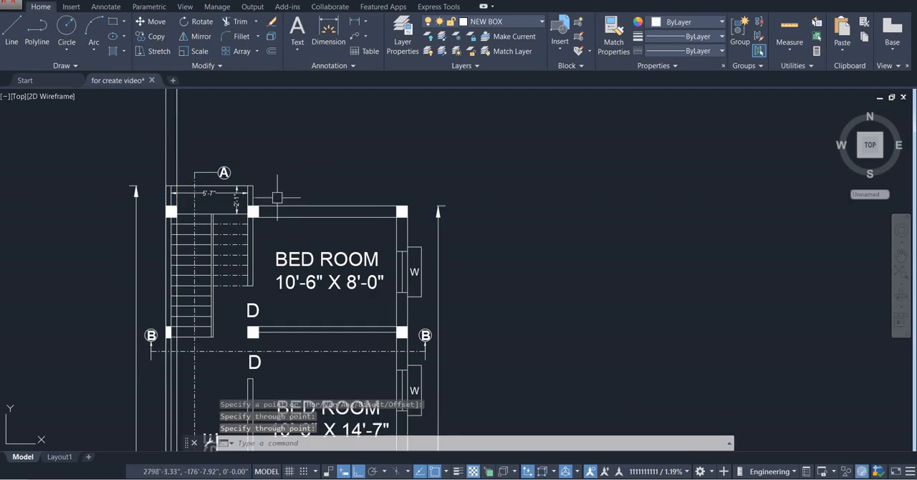
Draw vertical construction lines through both upper corners of the column between the stair and the upper bedroom
{"action": "key", "text": "Return"}
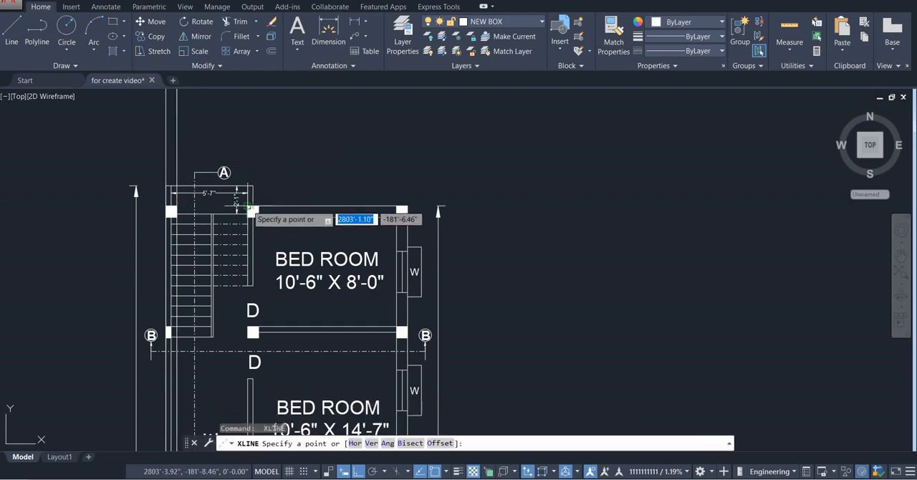
{"action": "left_click", "coordinate": [248, 212]}
{"action": "left_click", "coordinate": [249, 139]}
{"action": "key", "text": "Return"}
{"action": "key", "text": "Return"}
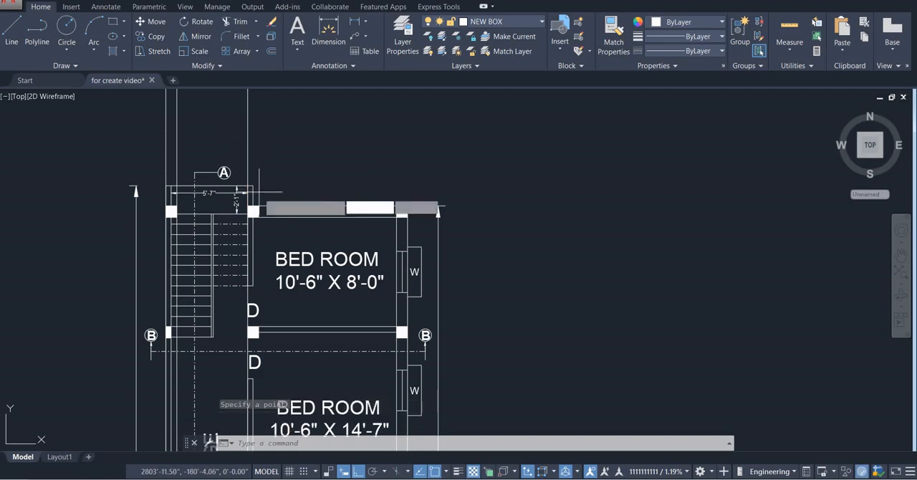
{"action": "left_click", "coordinate": [257, 208]}
{"action": "left_click", "coordinate": [301, 156]}
Draw vertical construction lines through both upper corners of the upper bedroom's outer corner column
{"action": "key", "text": "Return"}
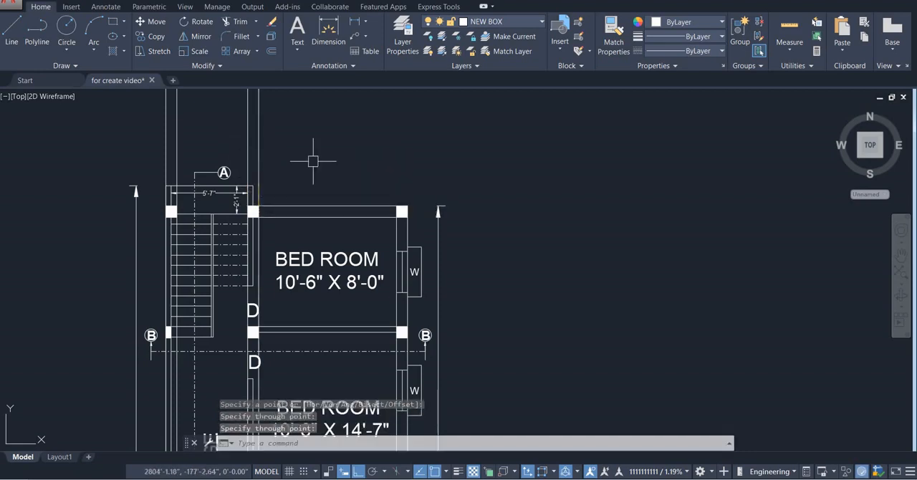
{"action": "key", "text": "Return"}
{"action": "left_click", "coordinate": [398, 208]}
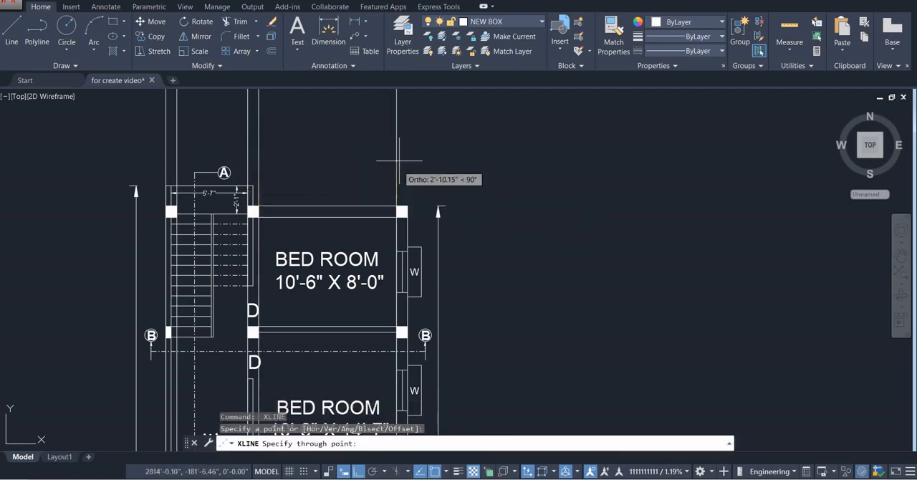
{"action": "left_click", "coordinate": [398, 142]}
{"action": "key", "text": "Return"}
{"action": "key", "text": "Return"}
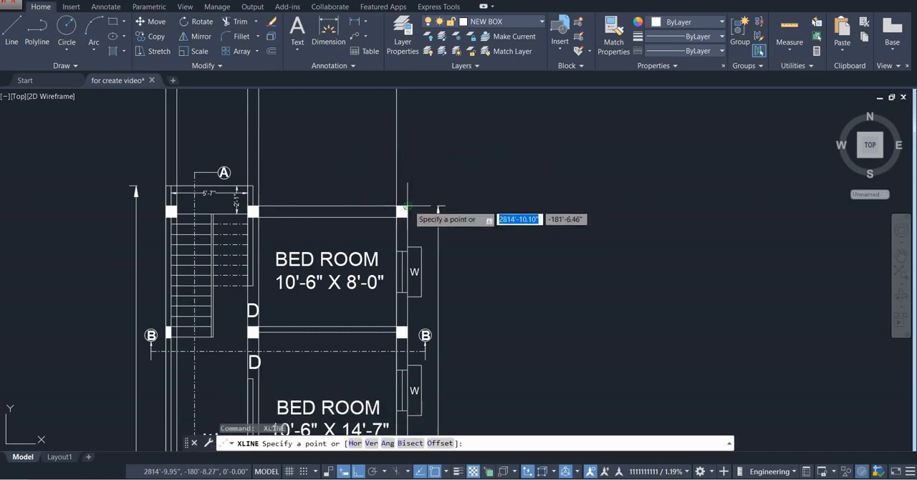
{"action": "left_click", "coordinate": [406, 208]}
{"action": "left_click", "coordinate": [405, 149]}
{"action": "key", "text": "Return"}
Draw a 17'-9" horizontal base line above the plan copy, from the westernmost construction line to the easternmost
{"action": "scroll", "coordinate": [416, 182], "scroll_direction": "down", "scroll_amount": 4}
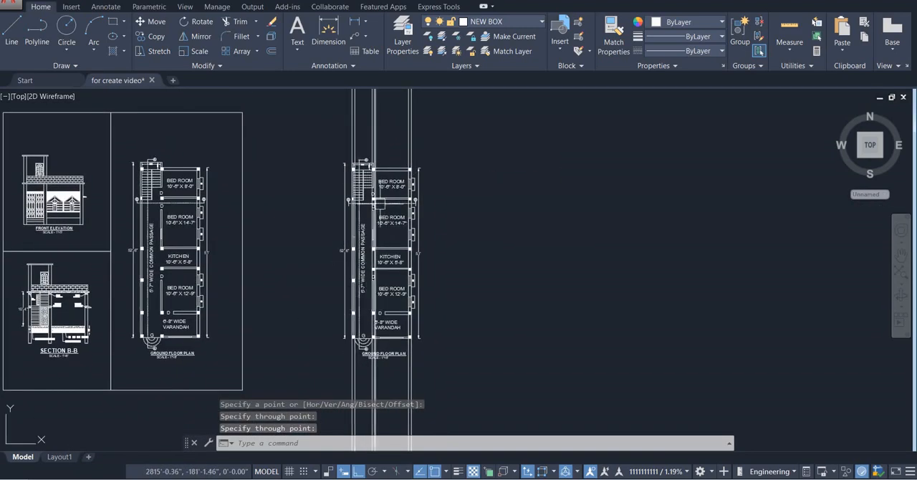
{"action": "scroll", "coordinate": [379, 150], "scroll_direction": "down", "scroll_amount": 2}
{"action": "middle_click_drag", "start_coordinate": [381, 181], "coordinate": [358, 305]}
{"action": "scroll", "coordinate": [363, 286], "scroll_direction": "up", "scroll_amount": 6}
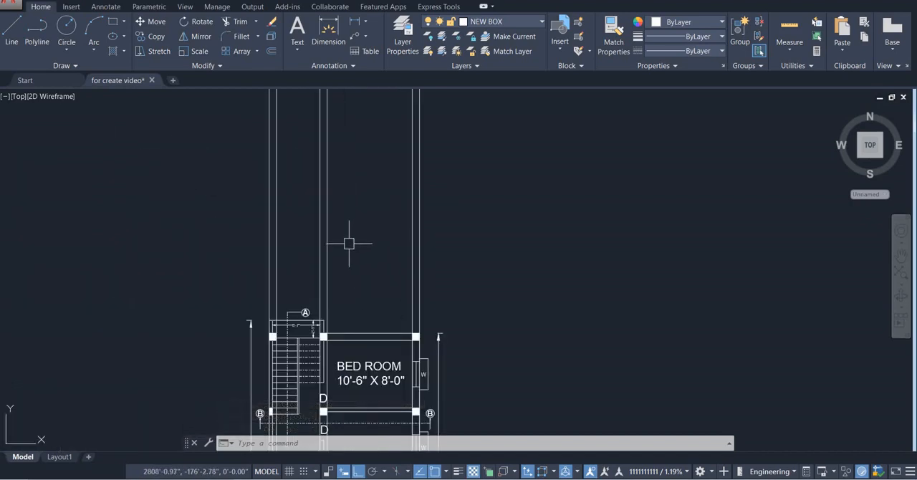
{"action": "right_click", "coordinate": [349, 244]}
{"action": "left_click", "coordinate": [374, 258]}
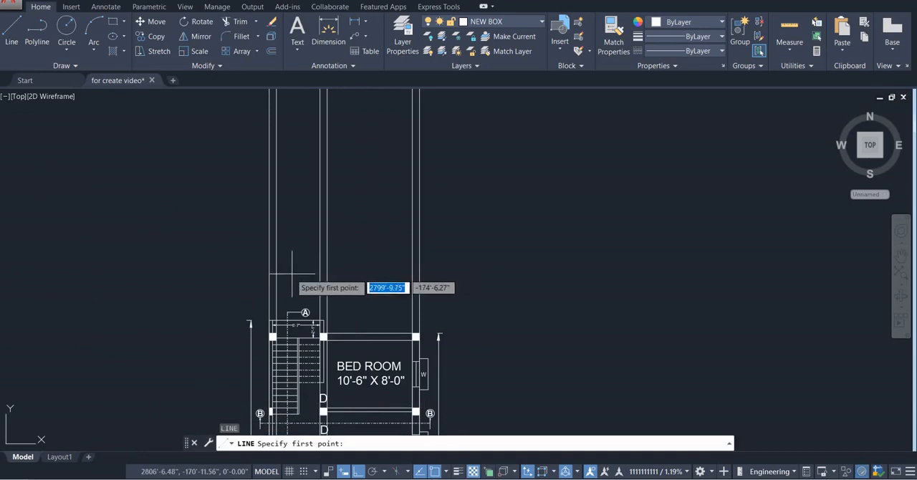
{"action": "left_click", "coordinate": [270, 269]}
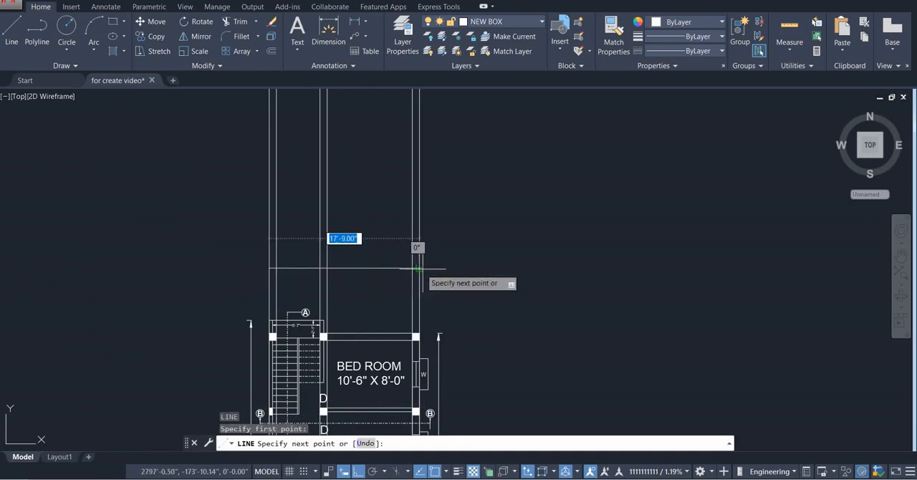
{"action": "left_click", "coordinate": [417, 269]}
{"action": "key", "text": "Escape"}
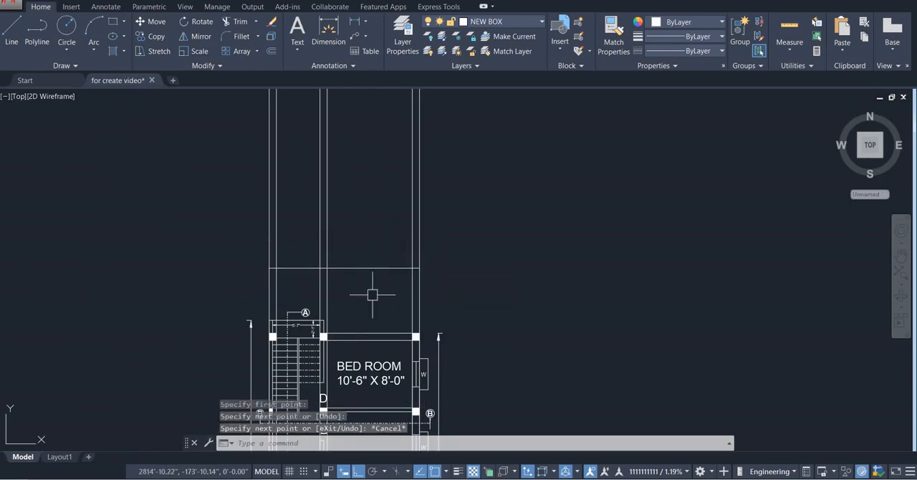
Trim the six vertical construction lines just below the horizontal base line
{"action": "scroll", "coordinate": [370, 295], "scroll_direction": "up", "scroll_amount": 4}
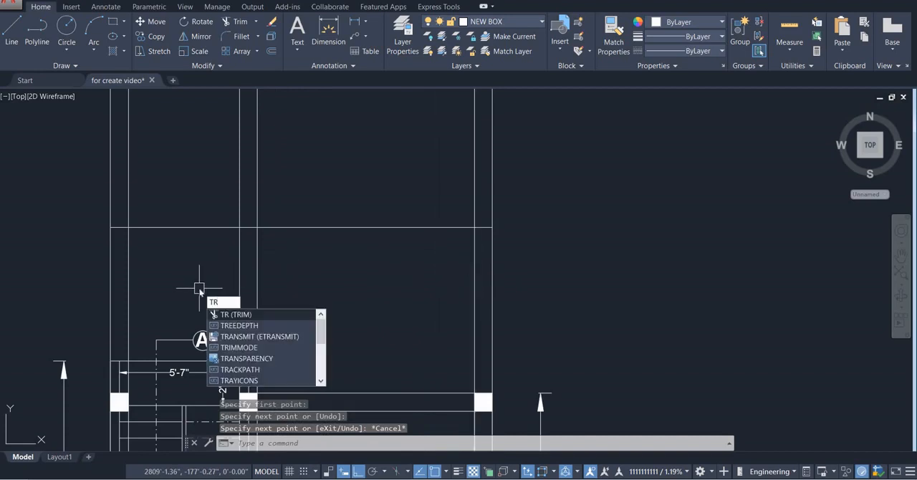
{"action": "scroll", "coordinate": [199, 288], "scroll_direction": "down", "scroll_amount": 4}
{"action": "middle_click_drag", "start_coordinate": [199, 288], "coordinate": [277, 280]}
{"action": "scroll", "coordinate": [283, 280], "scroll_direction": "up", "scroll_amount": 2}
{"action": "type", "text": "tr"}
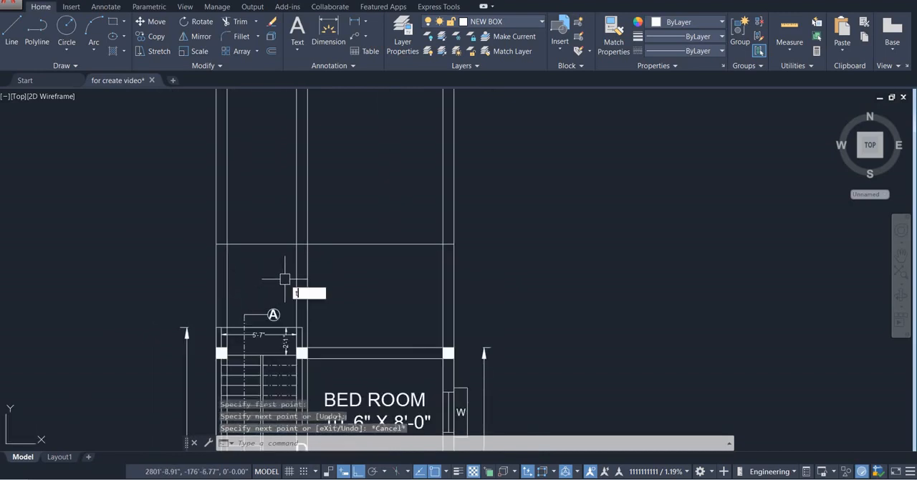
{"action": "key", "text": "Return"}
{"action": "left_click", "coordinate": [491, 262]}
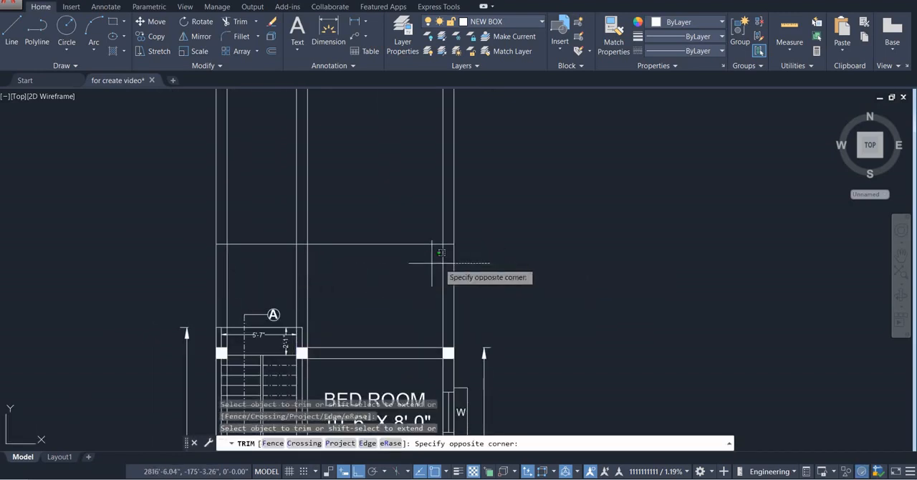
{"action": "left_click", "coordinate": [78, 270]}
{"action": "key", "text": "Escape"}
Delete the leftover construction line pieces that run down through the plan copy
{"action": "scroll", "coordinate": [308, 277], "scroll_direction": "down", "scroll_amount": 6}
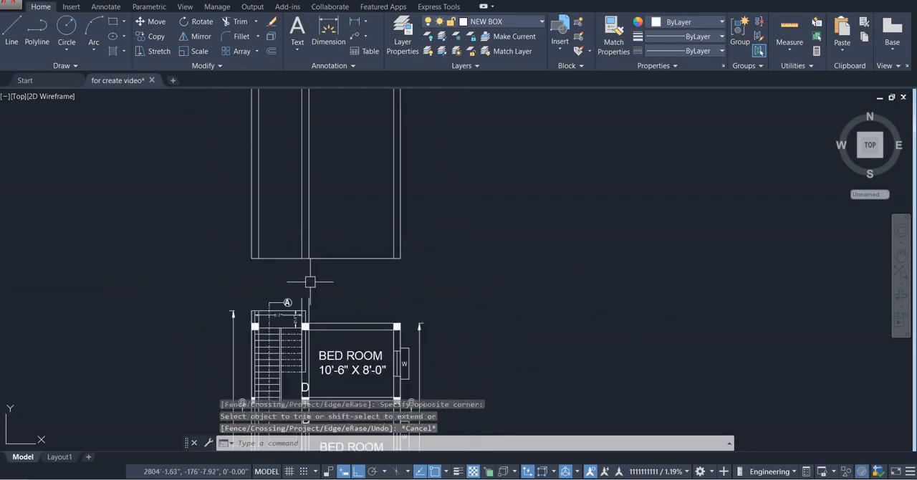
{"action": "left_click", "coordinate": [359, 344]}
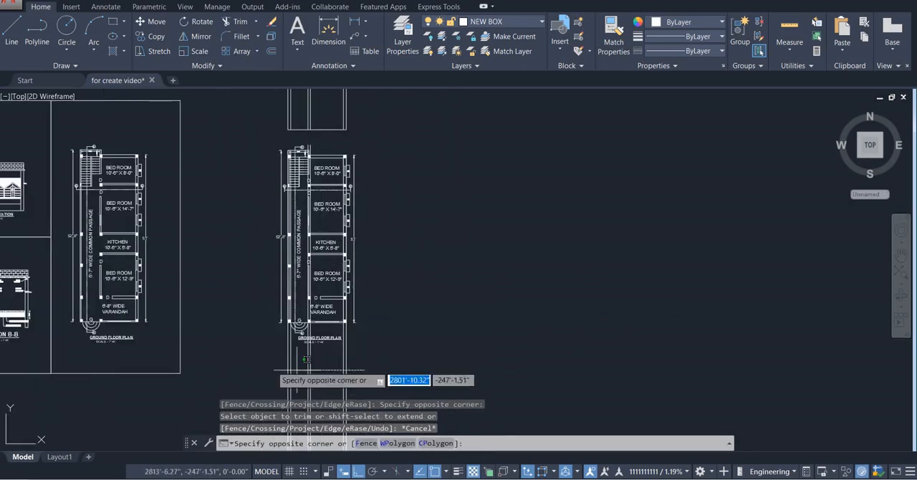
{"action": "left_click", "coordinate": [238, 370]}
{"action": "key", "text": "Delete"}
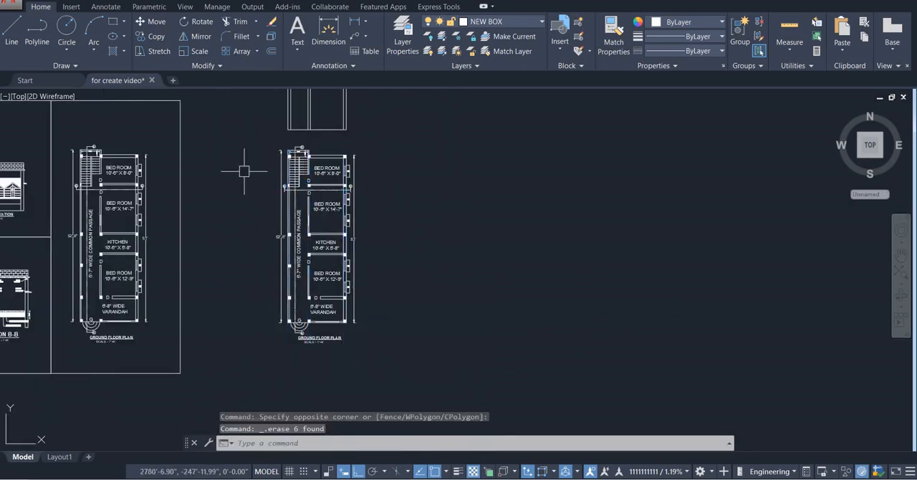
Copy the finished Section B-B drawing and paste it beside the projected construction lines as a reference
{"action": "scroll", "coordinate": [299, 297], "scroll_direction": "up", "scroll_amount": 5}
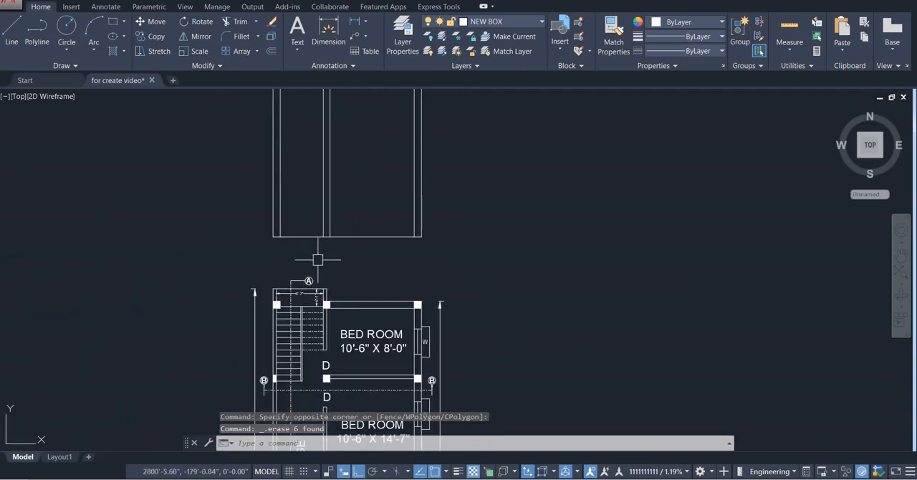
{"action": "scroll", "coordinate": [317, 260], "scroll_direction": "down", "scroll_amount": 1}
{"action": "scroll", "coordinate": [352, 230], "scroll_direction": "up", "scroll_amount": 3}
{"action": "scroll", "coordinate": [347, 236], "scroll_direction": "down", "scroll_amount": 6}
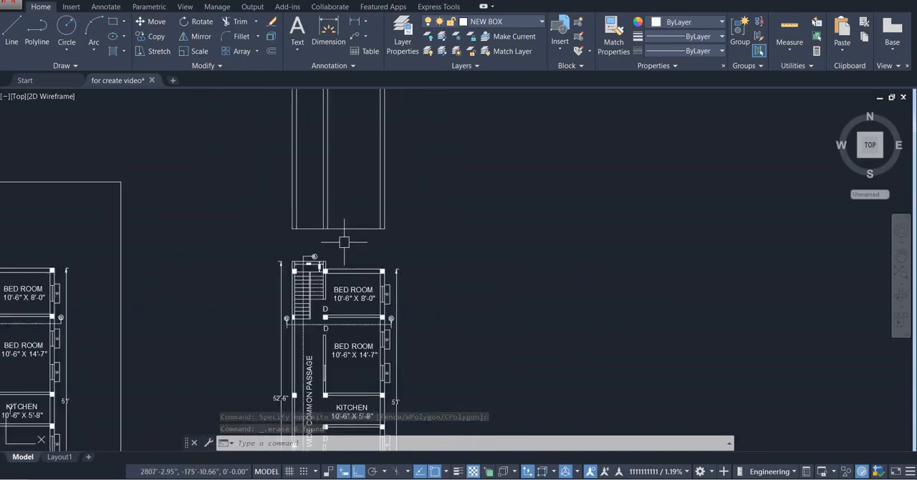
{"action": "scroll", "coordinate": [344, 242], "scroll_direction": "down", "scroll_amount": 3}
{"action": "scroll", "coordinate": [135, 368], "scroll_direction": "up", "scroll_amount": 8}
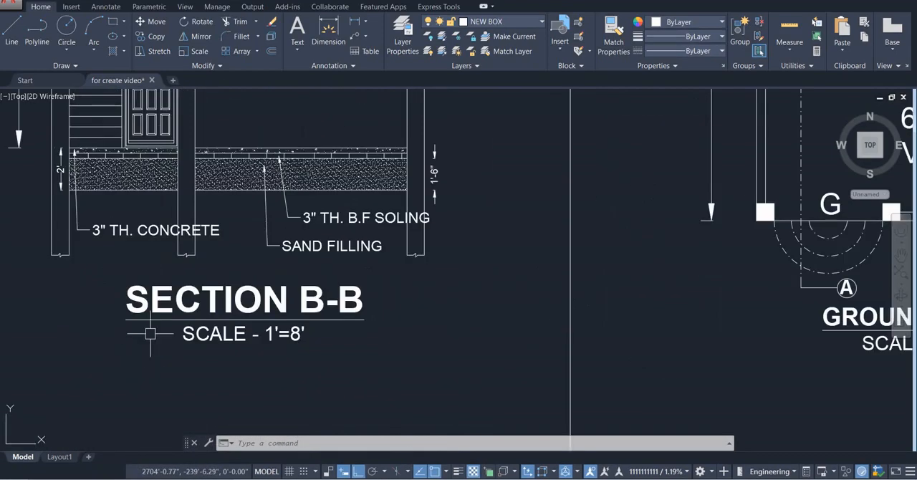
{"action": "scroll", "coordinate": [151, 333], "scroll_direction": "down", "scroll_amount": 6}
{"action": "left_click", "coordinate": [100, 190]}
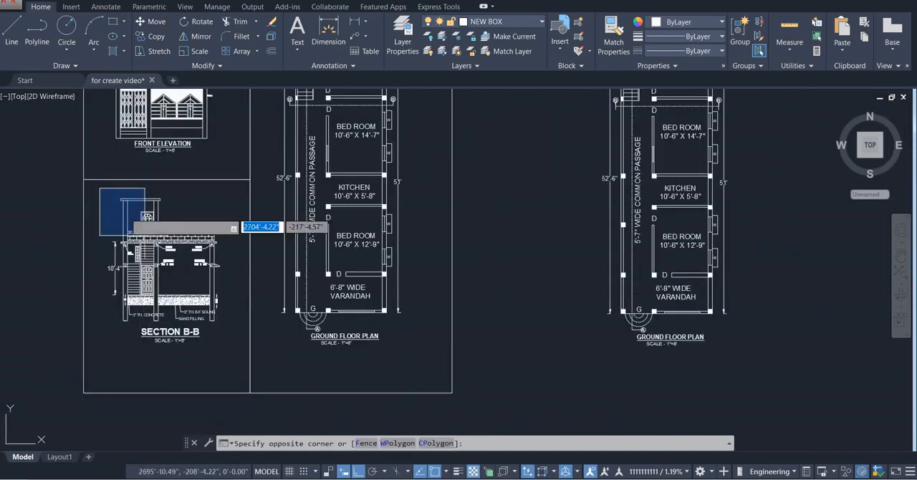
{"action": "left_click", "coordinate": [224, 351]}
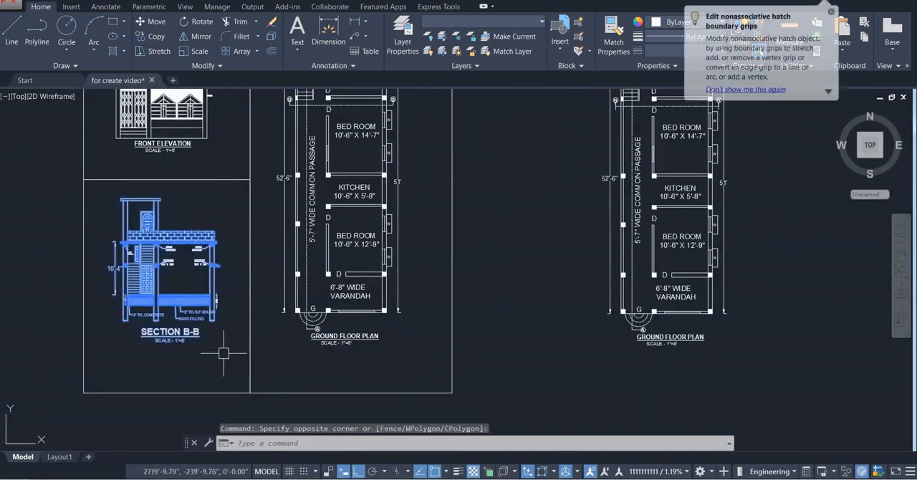
{"action": "key", "text": "ctrl+c"}
{"action": "key", "text": "ctrl+v"}
{"action": "scroll", "coordinate": [229, 351], "scroll_direction": "down", "scroll_amount": 5}
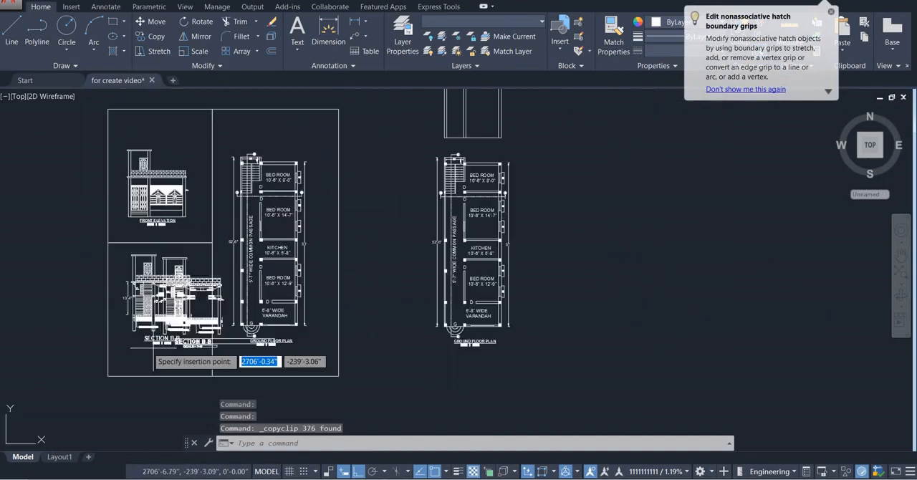
{"action": "scroll", "coordinate": [282, 223], "scroll_direction": "up", "scroll_amount": 4}
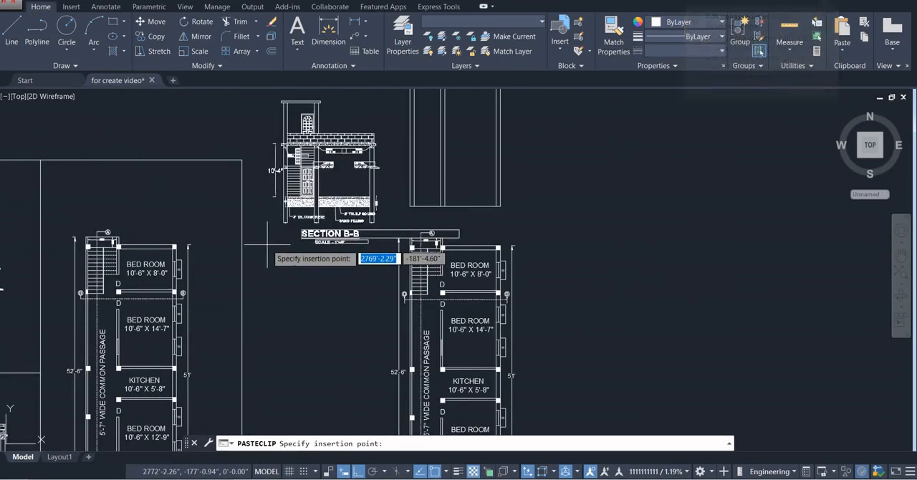
{"action": "left_click", "coordinate": [267, 245]}
Check the reference section's plinth dimension and offset the horizontal base line 2' upward between the projected lines
{"action": "scroll", "coordinate": [308, 229], "scroll_direction": "up", "scroll_amount": 5}
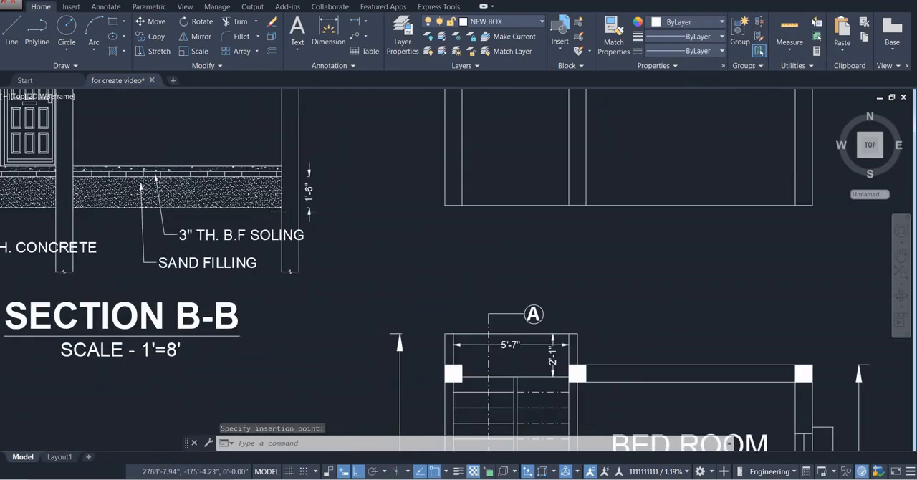
{"action": "scroll", "coordinate": [293, 213], "scroll_direction": "down", "scroll_amount": 2}
{"action": "middle_click_drag", "start_coordinate": [293, 213], "coordinate": [414, 255]}
{"action": "scroll", "coordinate": [409, 255], "scroll_direction": "up", "scroll_amount": 2}
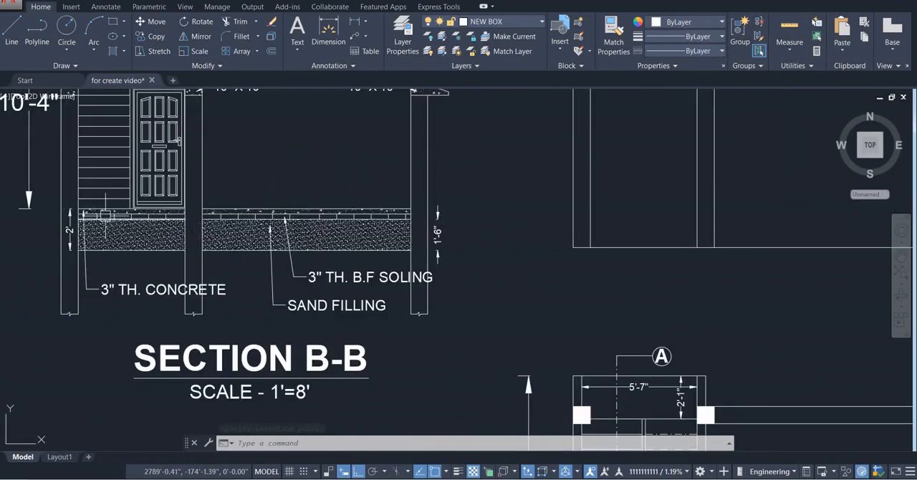
{"action": "scroll", "coordinate": [78, 213], "scroll_direction": "up", "scroll_amount": 4}
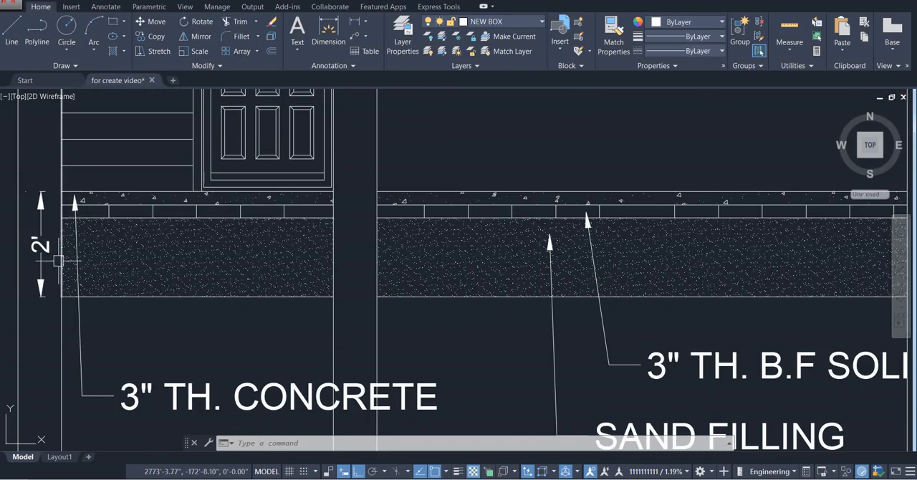
{"action": "scroll", "coordinate": [57, 200], "scroll_direction": "down", "scroll_amount": 5}
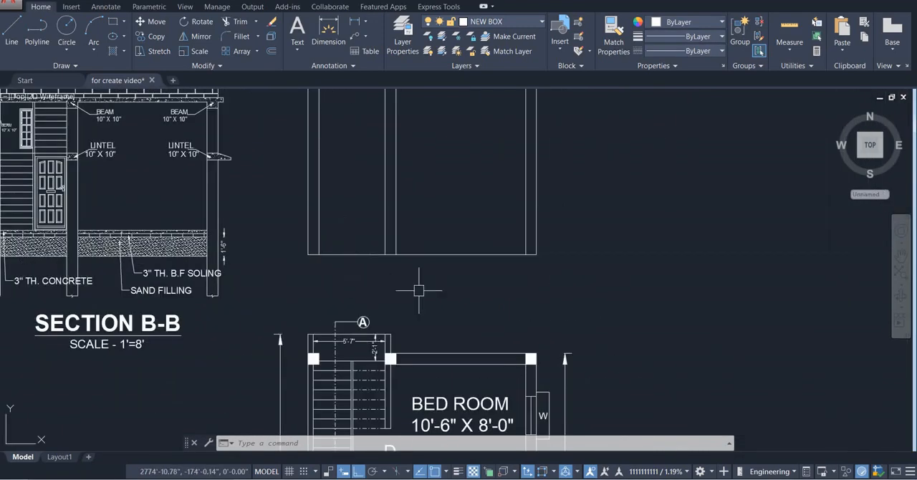
{"action": "scroll", "coordinate": [430, 287], "scroll_direction": "up", "scroll_amount": 2}
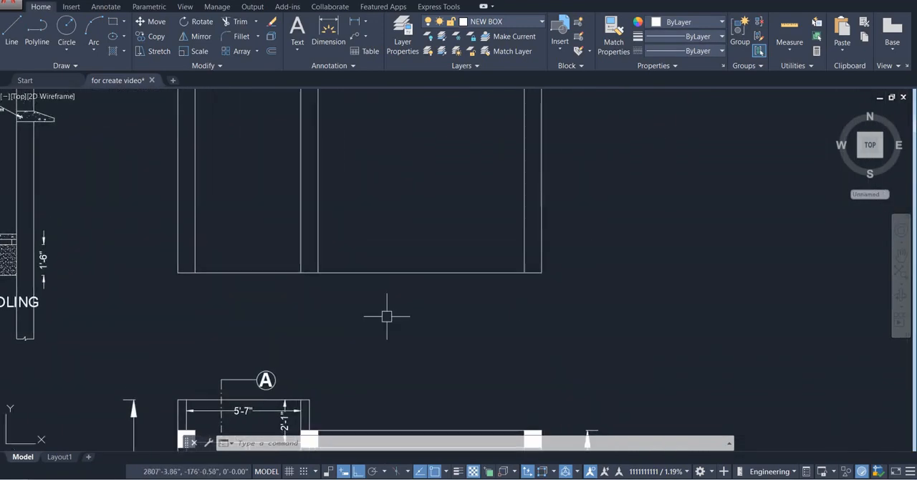
{"action": "type", "text": "o"}
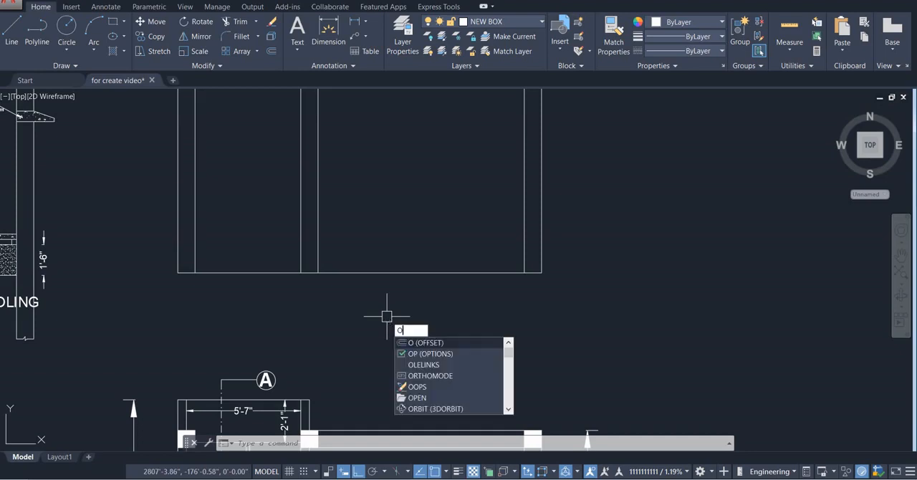
{"action": "key", "text": "Return"}
{"action": "key", "text": "Return"}
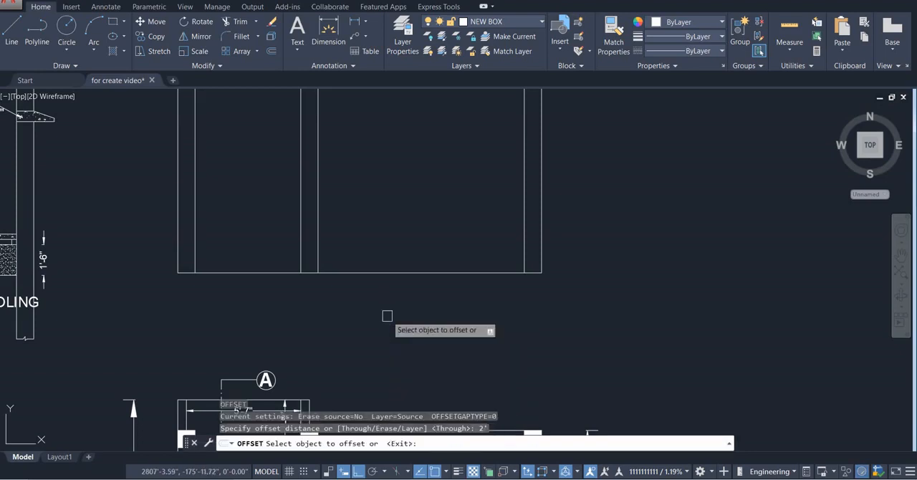
{"action": "left_click", "coordinate": [387, 272]}
{"action": "left_click", "coordinate": [394, 208]}
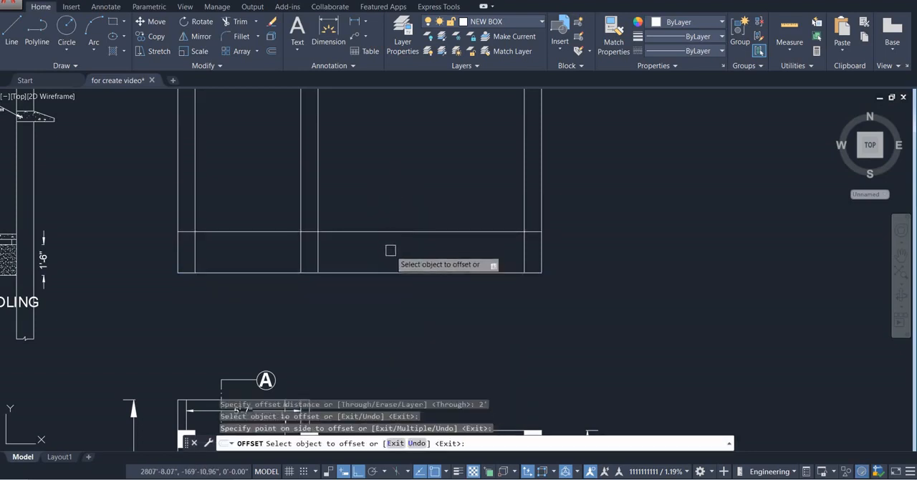
{"action": "key", "text": "Escape"}
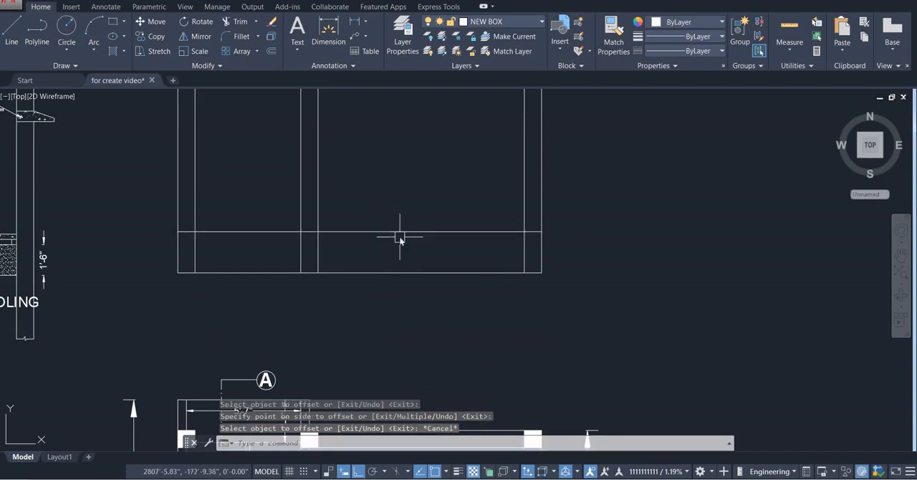
Offset the plinth top line 3" downward, and offset the resulting line another 3" downward
{"action": "key", "text": "Return"}
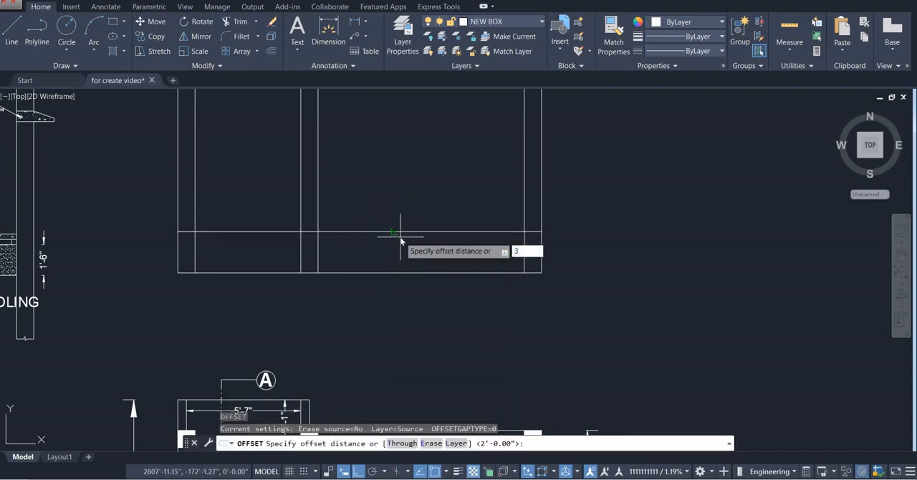
{"action": "key", "text": "Return"}
{"action": "left_click", "coordinate": [400, 232]}
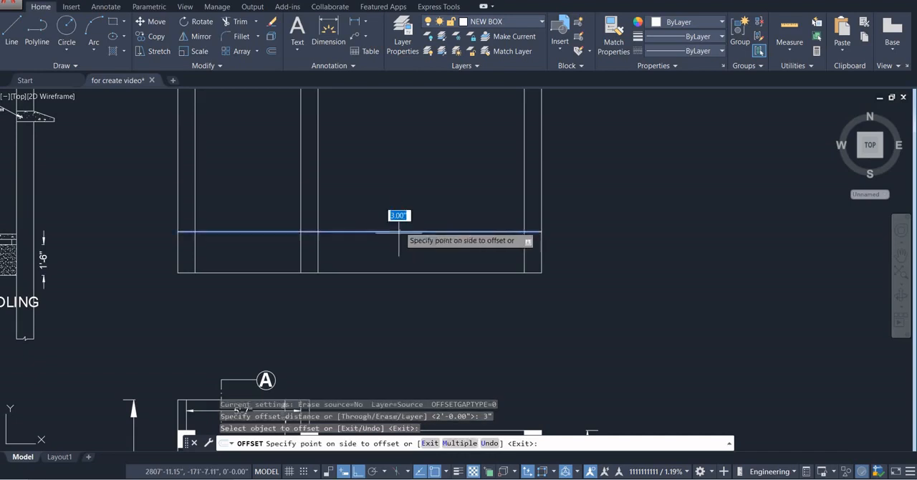
{"action": "left_click", "coordinate": [399, 318]}
{"action": "left_click", "coordinate": [396, 237]}
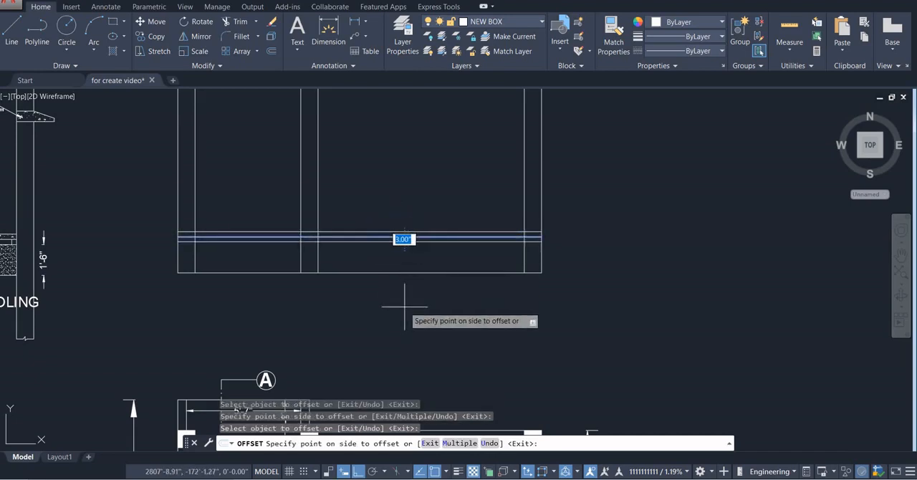
{"action": "left_click", "coordinate": [403, 307]}
{"action": "key", "text": "Escape"}
{"action": "scroll", "coordinate": [540, 229], "scroll_direction": "down", "scroll_amount": 4}
{"action": "scroll", "coordinate": [320, 260], "scroll_direction": "up", "scroll_amount": 2}
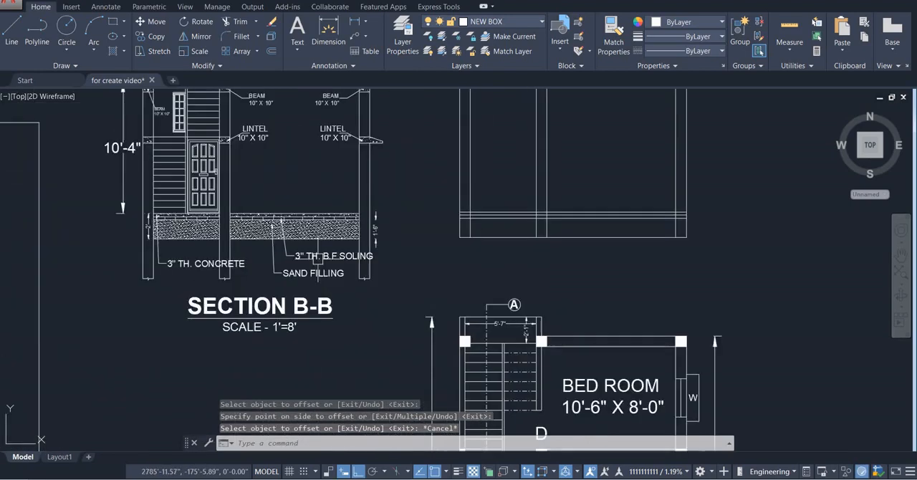
Trim the three upper plinth lines where they cross the left, middle and right walls
{"action": "middle_click_drag", "start_coordinate": [586, 213], "coordinate": [518, 221]}
{"action": "scroll", "coordinate": [387, 241], "scroll_direction": "up", "scroll_amount": 5}
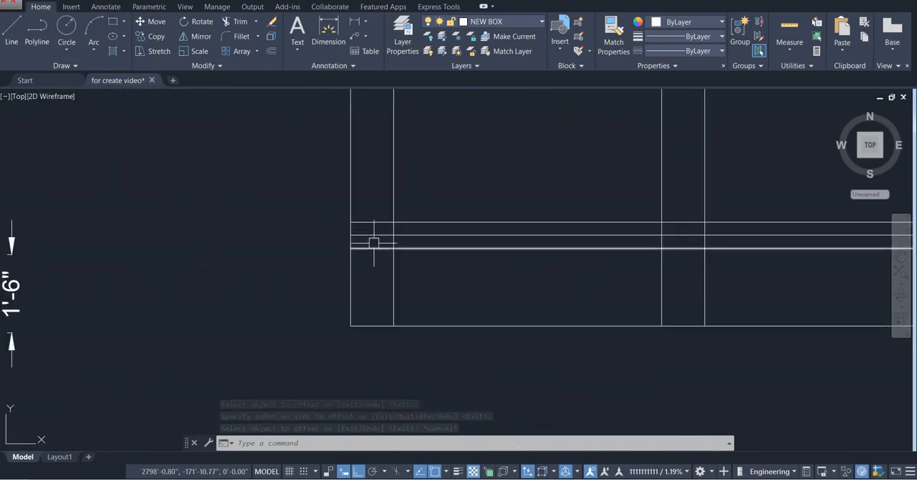
{"action": "type", "text": "TR"}
{"action": "key", "text": "Return"}
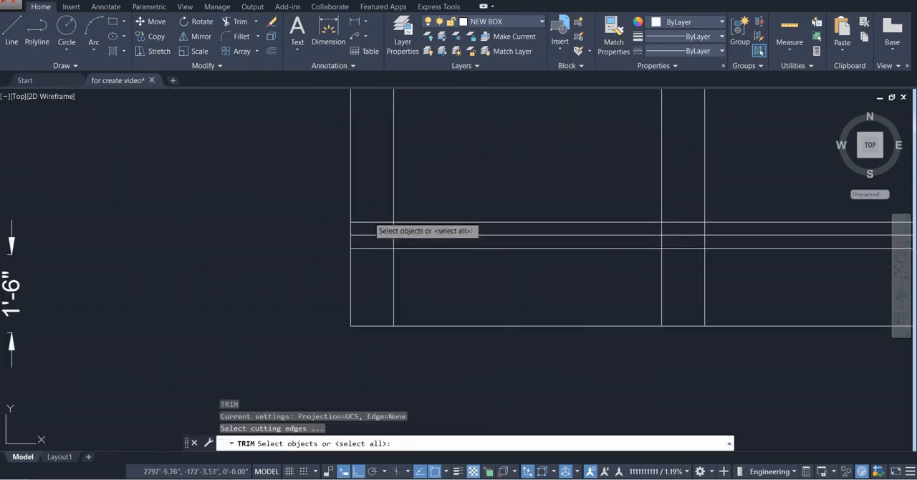
{"action": "key", "text": "Return"}
{"action": "left_click", "coordinate": [380, 199]}
{"action": "left_click", "coordinate": [358, 310]}
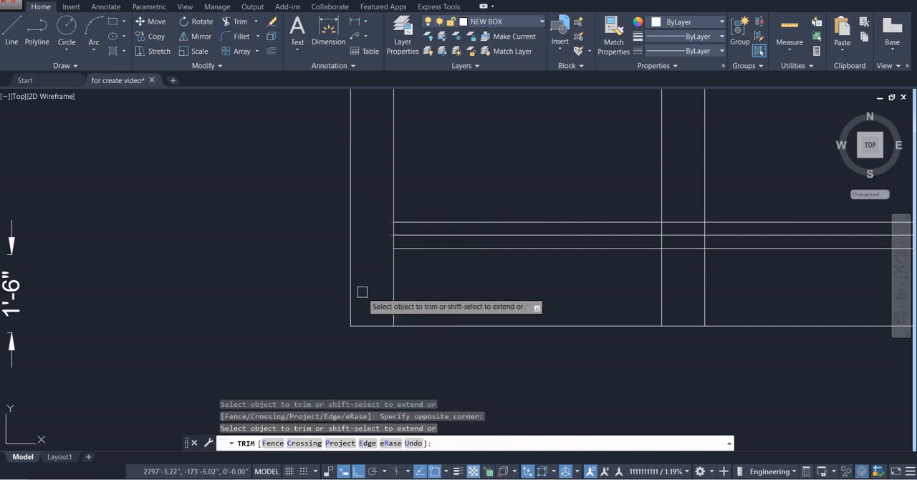
{"action": "left_click", "coordinate": [682, 210]}
{"action": "left_click", "coordinate": [681, 280]}
{"action": "scroll", "coordinate": [618, 266], "scroll_direction": "down", "scroll_amount": 4}
{"action": "scroll", "coordinate": [625, 261], "scroll_direction": "up", "scroll_amount": 3}
{"action": "scroll", "coordinate": [622, 262], "scroll_direction": "up", "scroll_amount": 5}
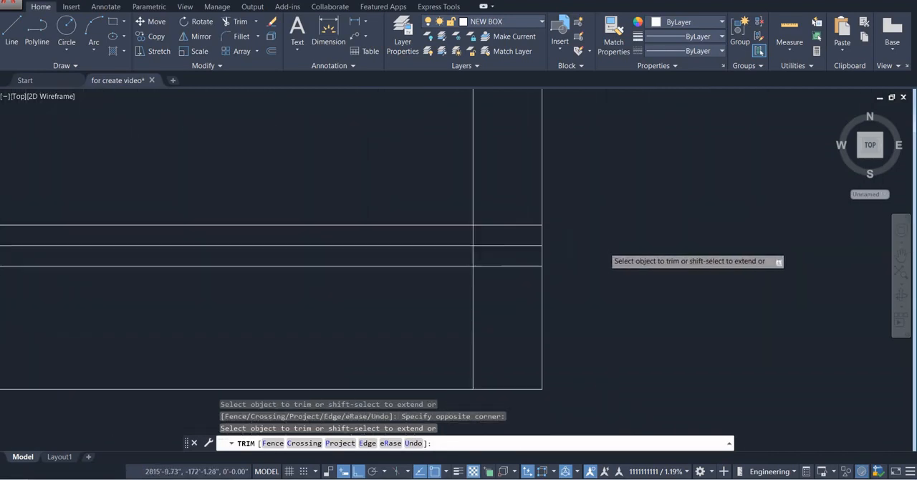
{"action": "left_click", "coordinate": [471, 186]}
{"action": "left_click", "coordinate": [458, 302]}
{"action": "middle_click_drag", "start_coordinate": [458, 302], "coordinate": [649, 257]}
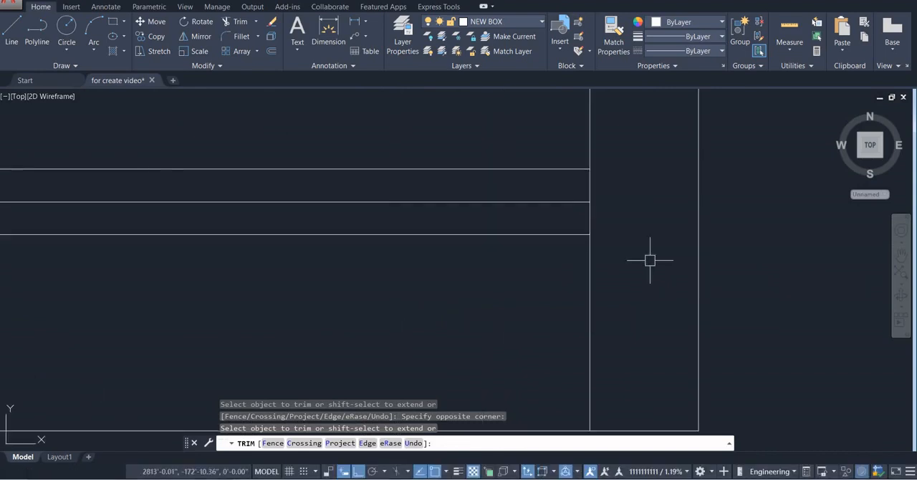
{"action": "key", "text": "Escape"}
Draw a short vertical joint line between the two lower floor lines, near the left wall's inner face
{"action": "scroll", "coordinate": [649, 283], "scroll_direction": "down", "scroll_amount": 3}
{"action": "middle_click_drag", "start_coordinate": [237, 260], "coordinate": [345, 270]}
{"action": "scroll", "coordinate": [230, 260], "scroll_direction": "up", "scroll_amount": 2}
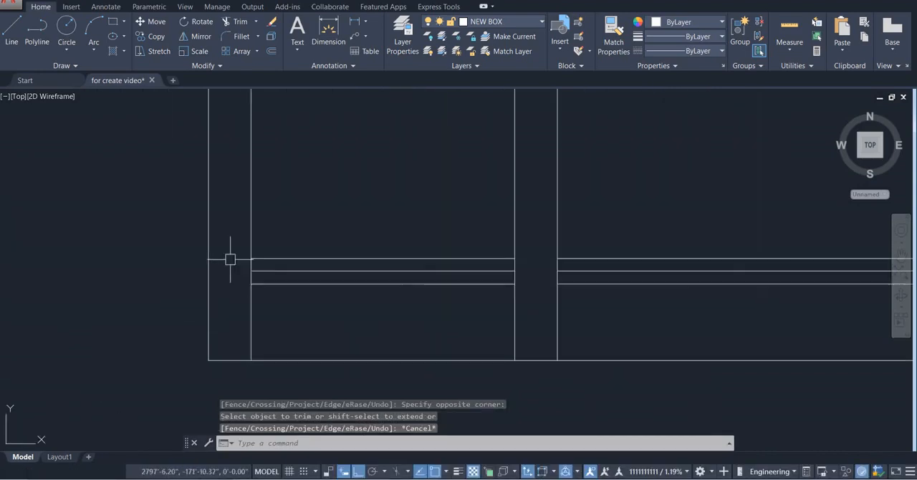
{"action": "scroll", "coordinate": [262, 269], "scroll_direction": "up", "scroll_amount": 2}
{"action": "key", "text": "Return"}
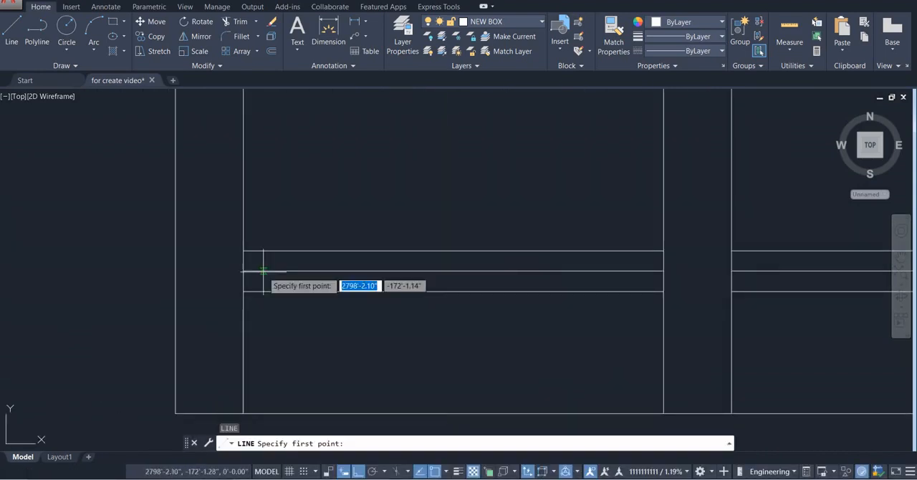
{"action": "left_click", "coordinate": [302, 271]}
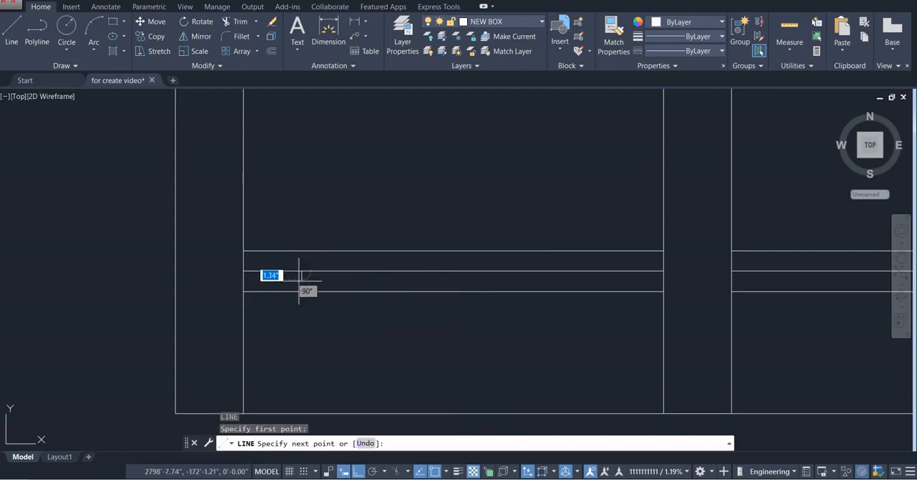
{"action": "left_click", "coordinate": [302, 291]}
{"action": "key", "text": "Escape"}
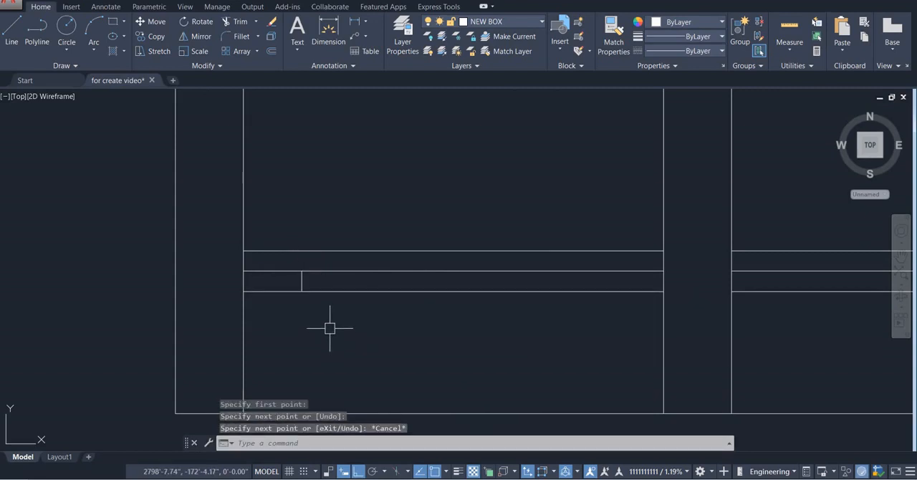
Offset the short joint line repeatedly at 10" spacing to the right, filling the soling strip of both bays up to the right wall
{"action": "type", "text": "o"}
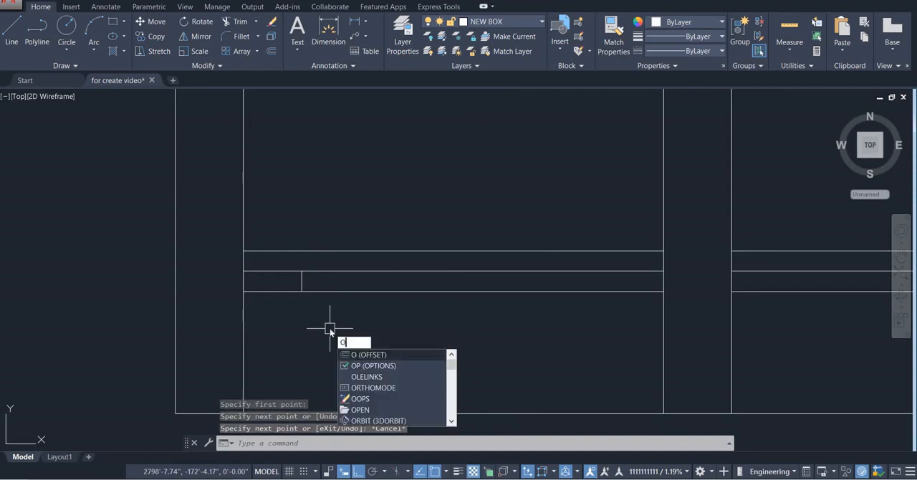
{"action": "key", "text": "Return"}
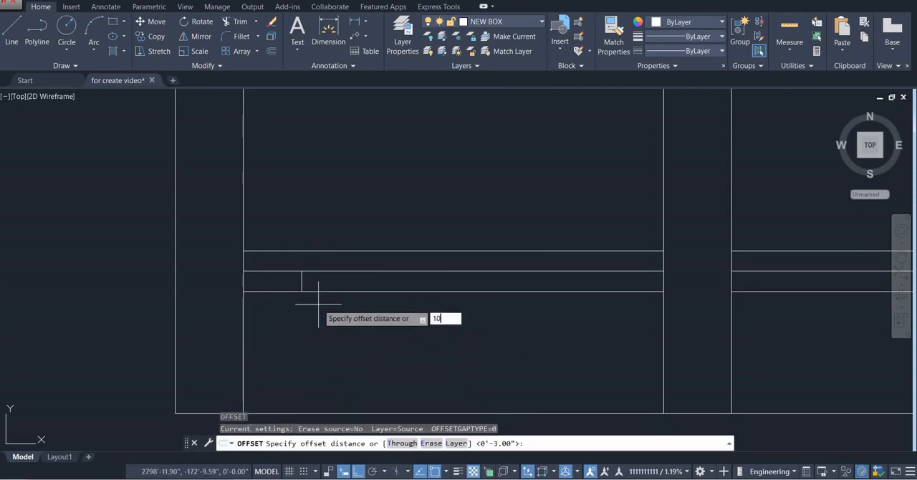
{"action": "type", "text": "10\""}
{"action": "key", "text": "Return"}
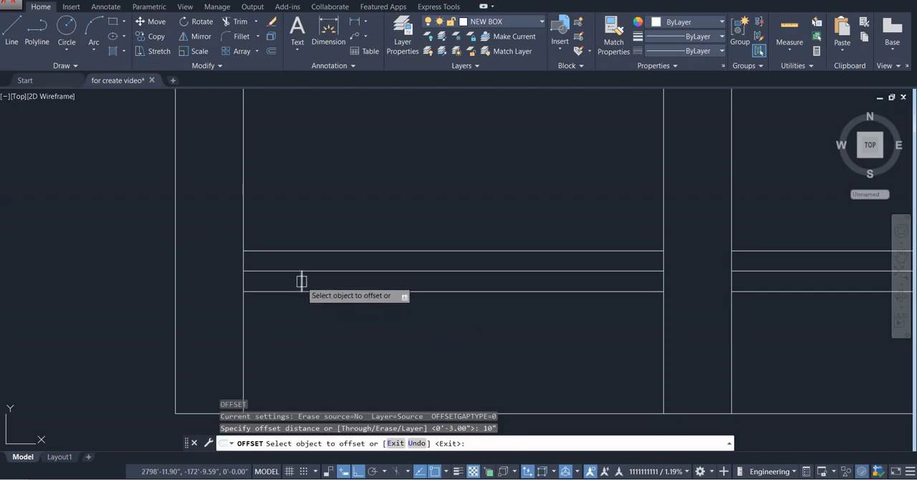
{"action": "left_click", "coordinate": [302, 281]}
{"action": "left_click", "coordinate": [337, 281]}
{"action": "left_click", "coordinate": [370, 281]}
{"action": "left_click", "coordinate": [409, 281]}
{"action": "left_click", "coordinate": [438, 281]}
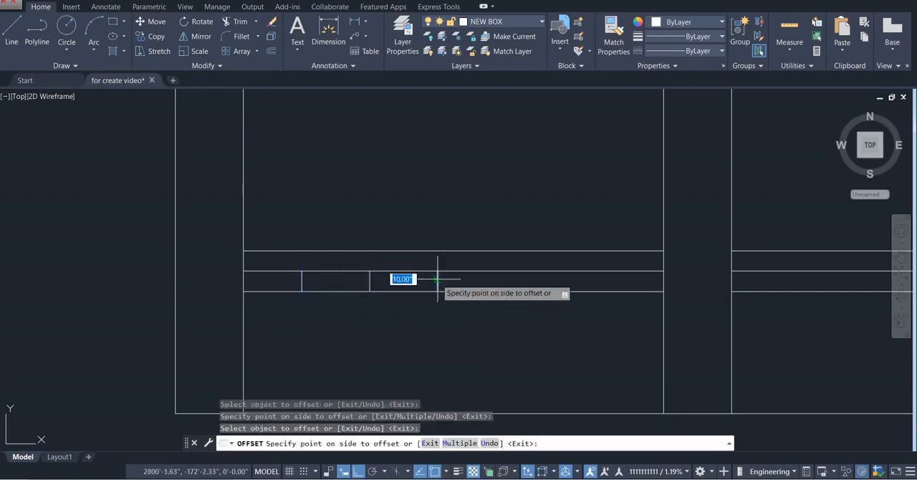
{"action": "left_click", "coordinate": [551, 281]}
{"action": "left_click", "coordinate": [572, 282]}
{"action": "left_click", "coordinate": [644, 281]}
{"action": "left_click", "coordinate": [644, 280]}
{"action": "left_click", "coordinate": [683, 281]}
{"action": "middle_click_drag", "start_coordinate": [684, 281], "coordinate": [365, 248]}
{"action": "left_click", "coordinate": [390, 247]}
{"action": "left_click", "coordinate": [454, 248]}
{"action": "left_click", "coordinate": [457, 248]}
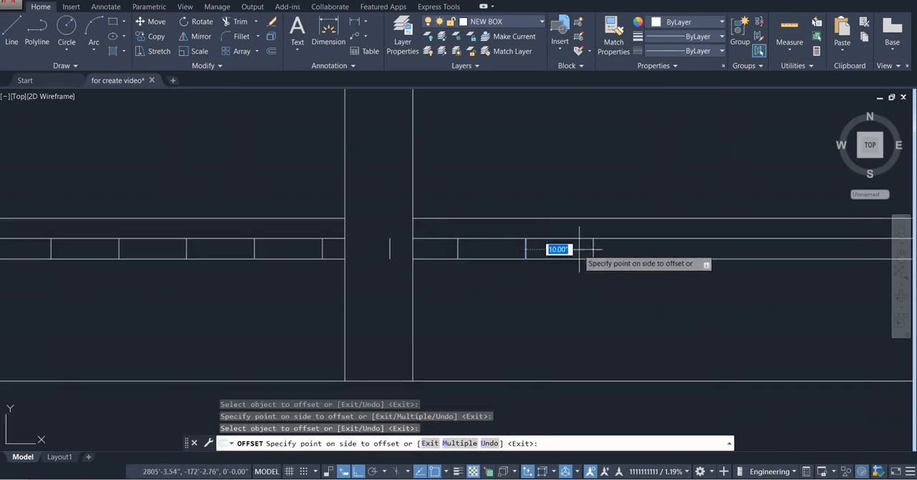
{"action": "scroll", "coordinate": [437, 307], "scroll_direction": "down", "scroll_amount": 2}
{"action": "left_click", "coordinate": [523, 308]}
{"action": "left_click", "coordinate": [557, 307]}
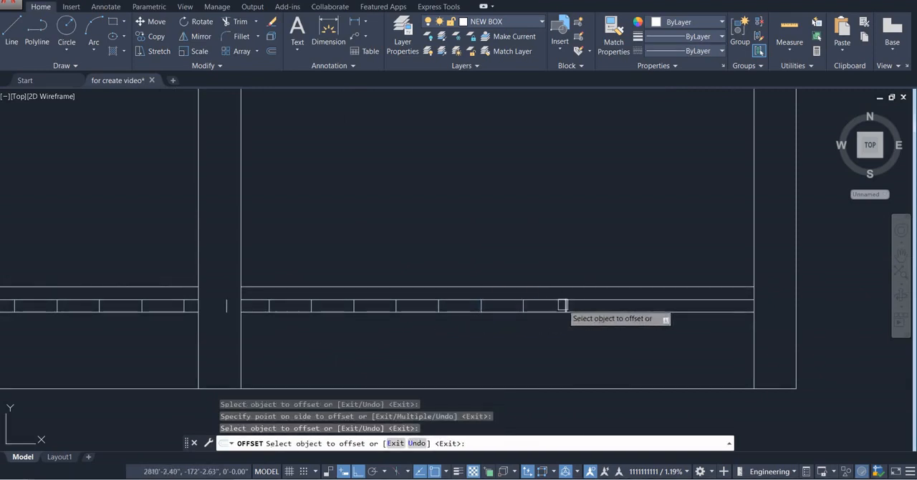
{"action": "left_click", "coordinate": [566, 308]}
{"action": "left_click", "coordinate": [637, 305]}
{"action": "key", "text": "Escape"}
Delete the stray joint line that falls inside the middle wall
{"action": "middle_click_drag", "start_coordinate": [222, 317], "coordinate": [331, 317]}
{"action": "scroll", "coordinate": [331, 320], "scroll_direction": "up", "scroll_amount": 2}
{"action": "left_click", "coordinate": [353, 289]}
{"action": "left_click", "coordinate": [321, 313]}
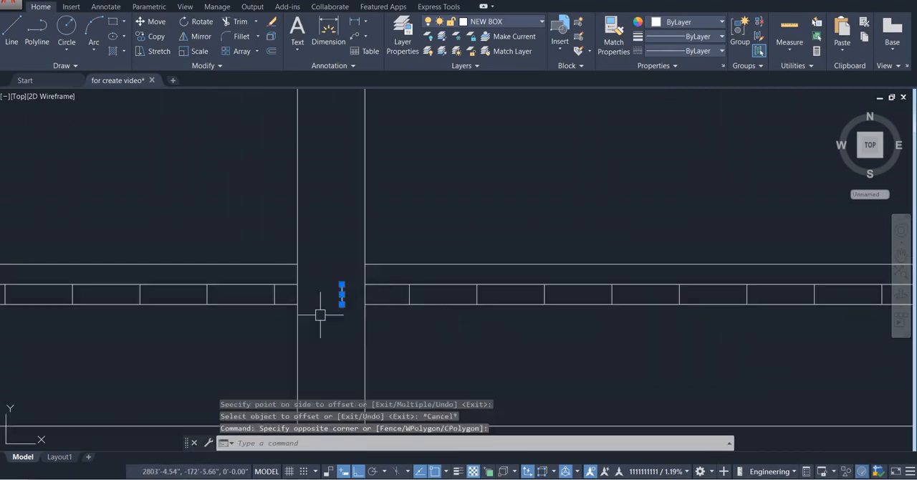
{"action": "key", "text": "Delete"}
Hatch the concrete strip above the soling in both bays with the AR-CONC pattern
{"action": "mouse_move", "coordinate": [117, 357]}
{"action": "middle_mouse_down"}
{"action": "mouse_move", "coordinate": [306, 307]}
{"action": "mouse_move", "coordinate": [277, 316]}
{"action": "middle_mouse_up"}
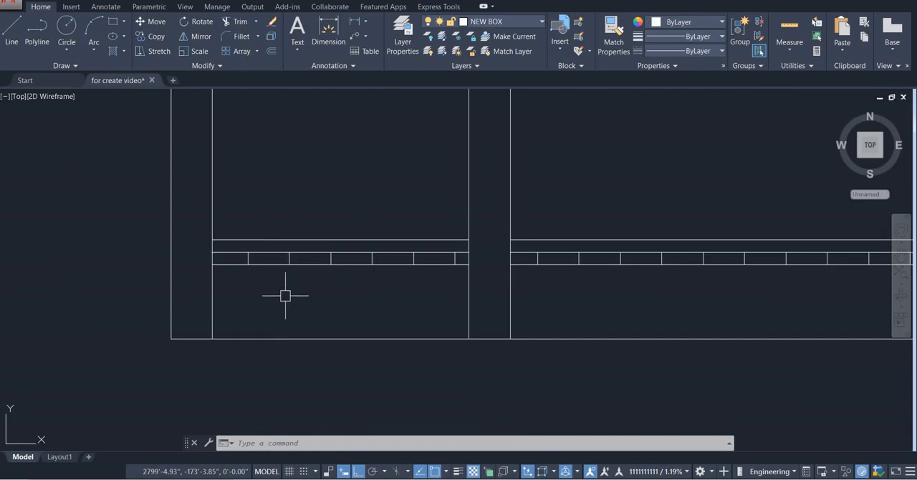
{"action": "scroll", "coordinate": [285, 296], "scroll_direction": "down", "scroll_amount": 2}
{"action": "middle_click_drag", "start_coordinate": [283, 297], "coordinate": [209, 280]}
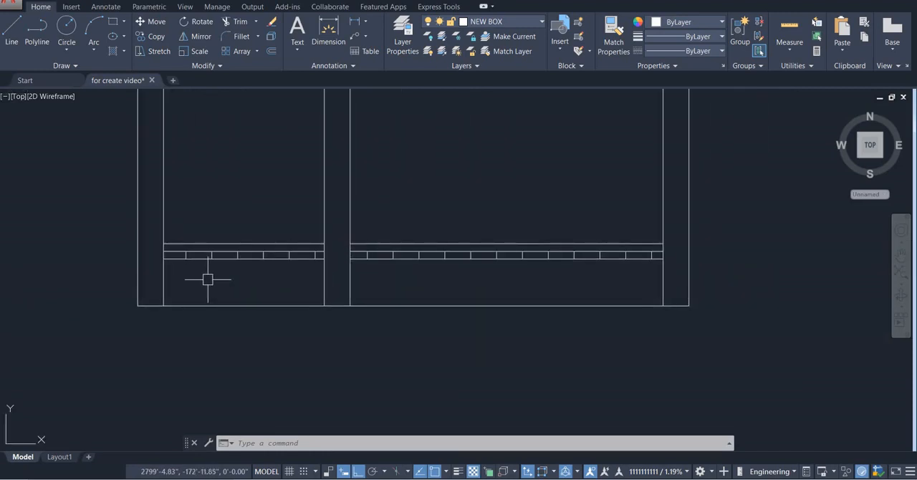
{"action": "type", "text": "h"}
{"action": "key", "text": "Return"}
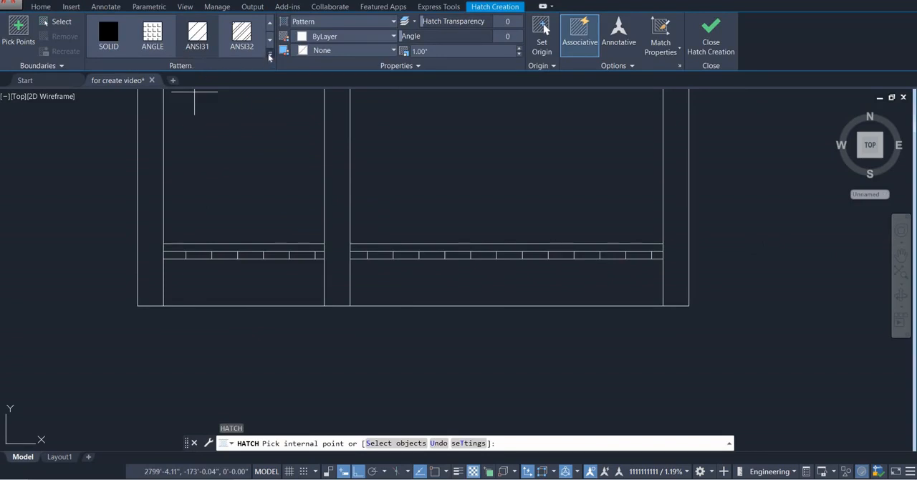
{"action": "left_click", "coordinate": [270, 56]}
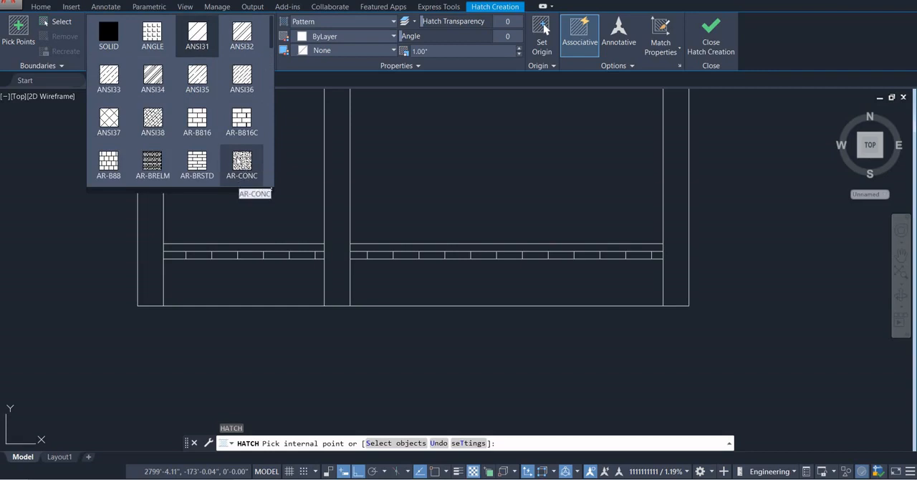
{"action": "left_click", "coordinate": [243, 165]}
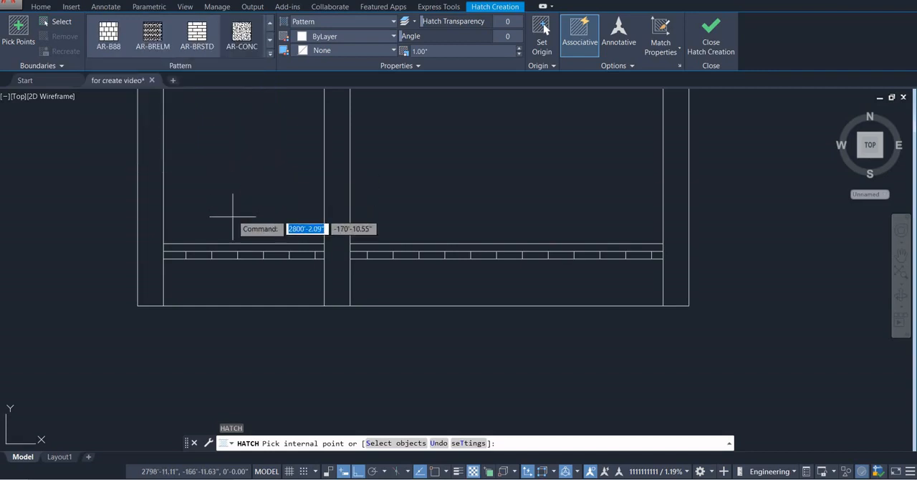
{"action": "left_click", "coordinate": [227, 247]}
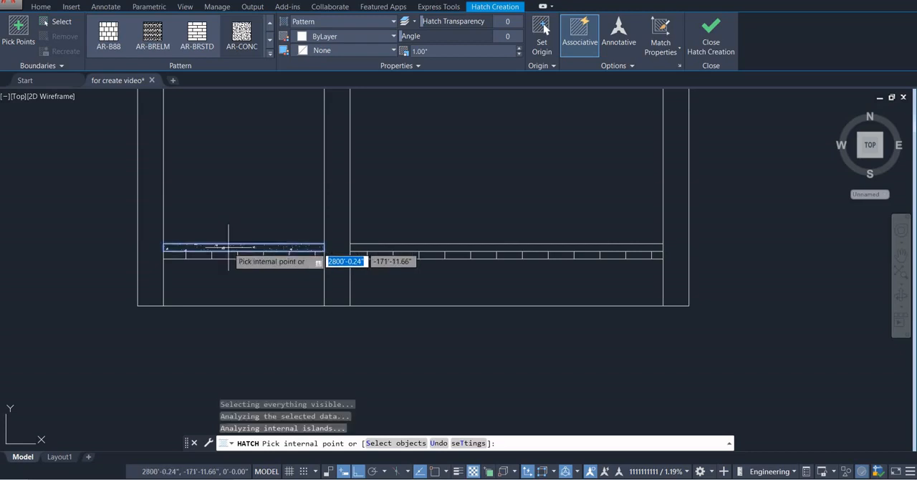
{"action": "left_click", "coordinate": [374, 247]}
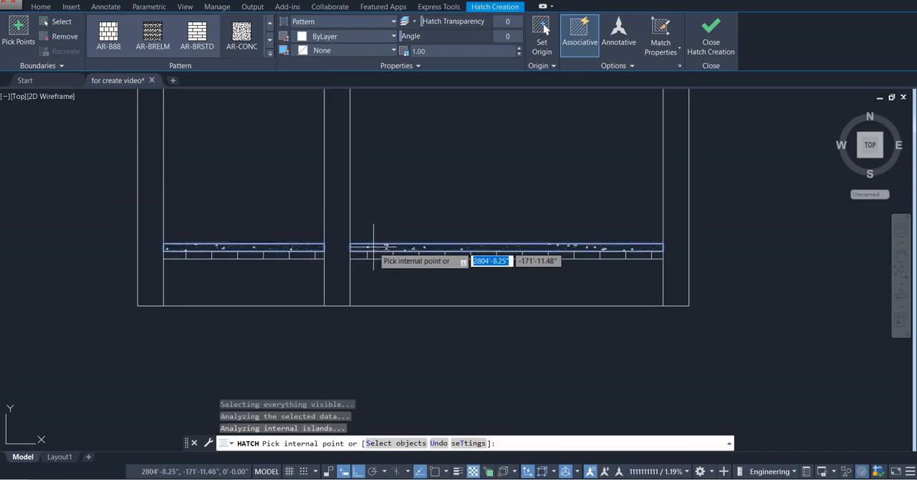
{"action": "key", "text": "Escape"}
Try a scale of 10 on the concrete hatch and settle on a scale of 0.10
{"action": "scroll", "coordinate": [366, 246], "scroll_direction": "up", "scroll_amount": 3}
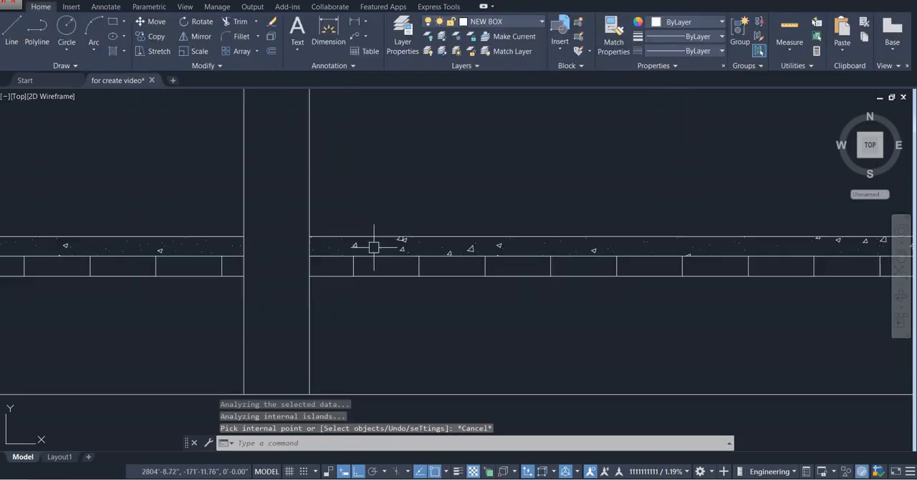
{"action": "left_click", "coordinate": [356, 245]}
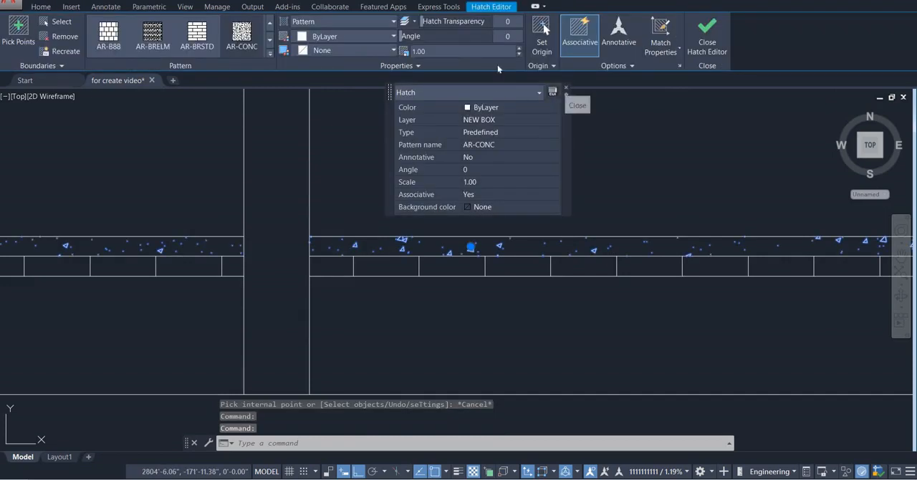
{"action": "left_click", "coordinate": [566, 91]}
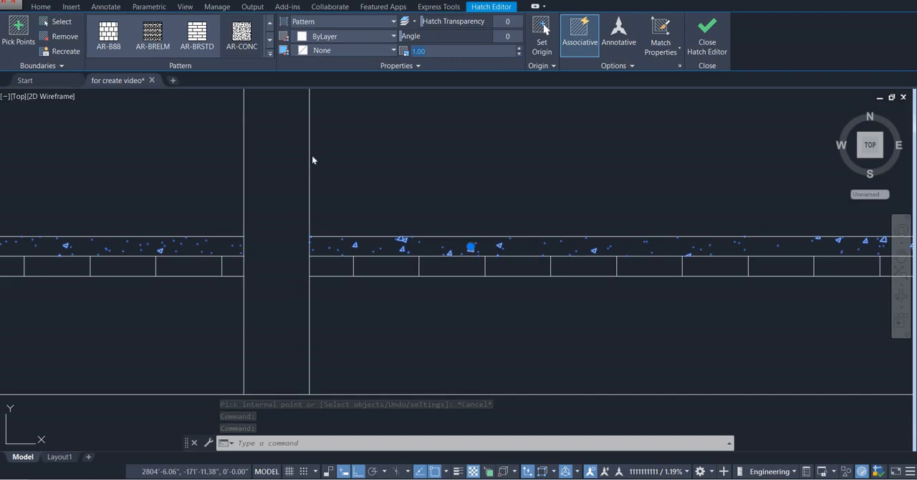
{"action": "type", "text": "1"}
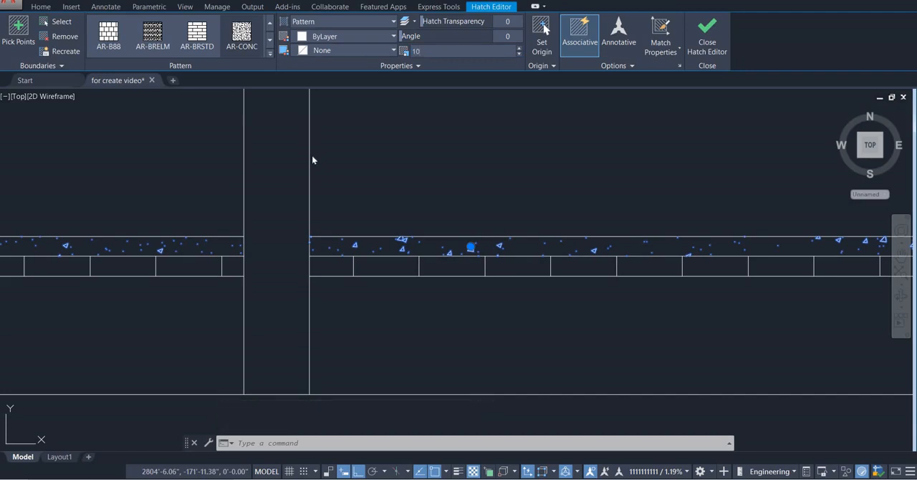
{"action": "key", "text": "Return"}
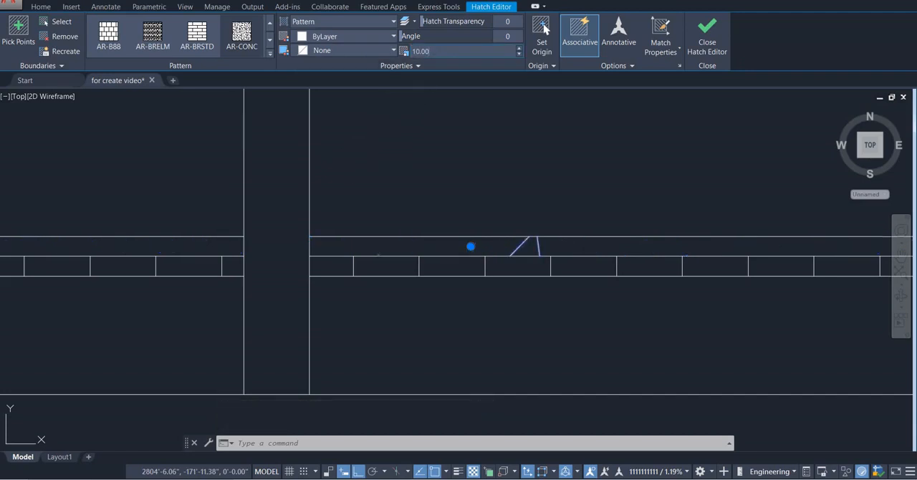
{"action": "type", "text": "0.1"}
{"action": "key", "text": "Return"}
{"action": "scroll", "coordinate": [444, 287], "scroll_direction": "down", "scroll_amount": 2}
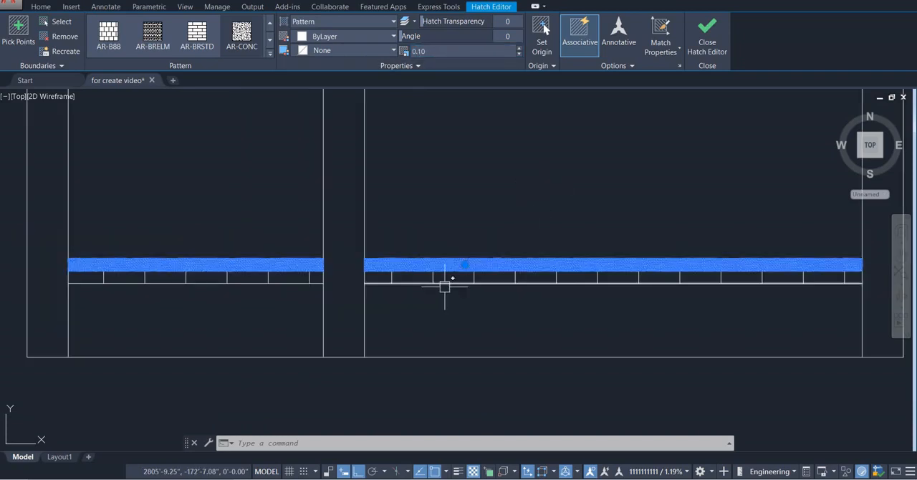
{"action": "key", "text": "Escape"}
Set the AR-CONC concrete hatch's scale to 1.00
{"action": "scroll", "coordinate": [412, 272], "scroll_direction": "up", "scroll_amount": 4}
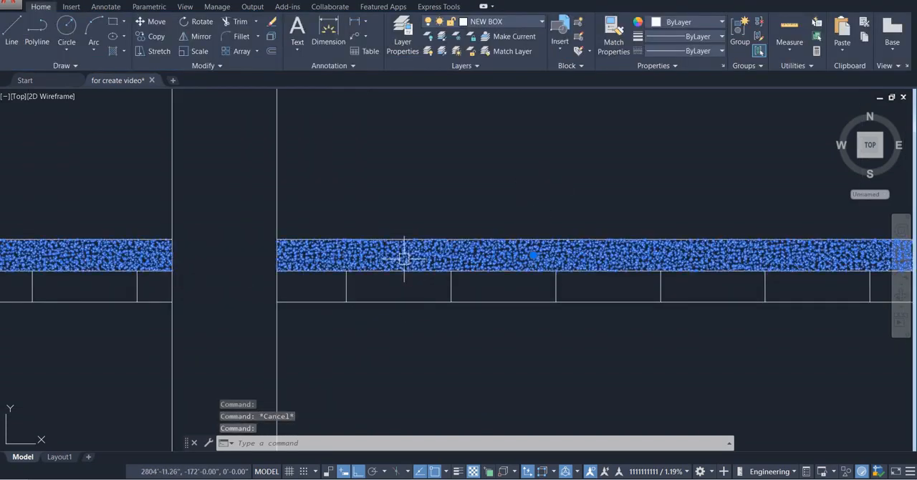
{"action": "left_click", "coordinate": [404, 258]}
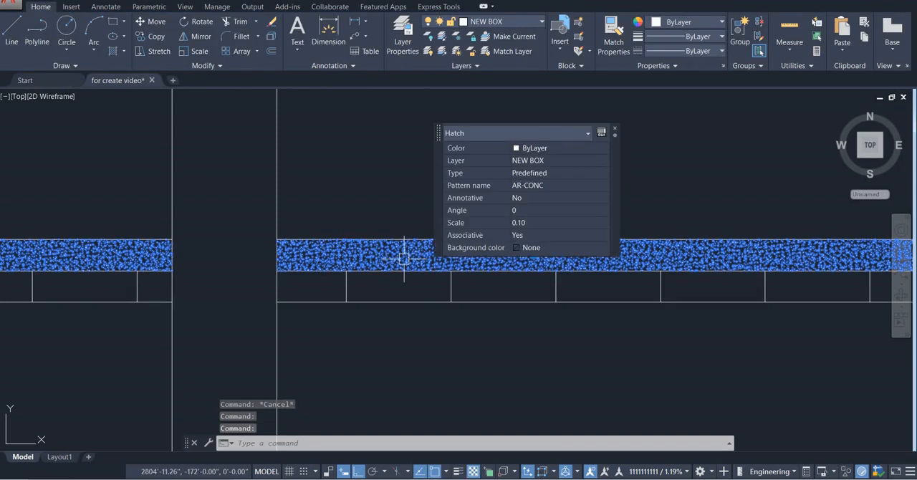
{"action": "left_click", "coordinate": [615, 132]}
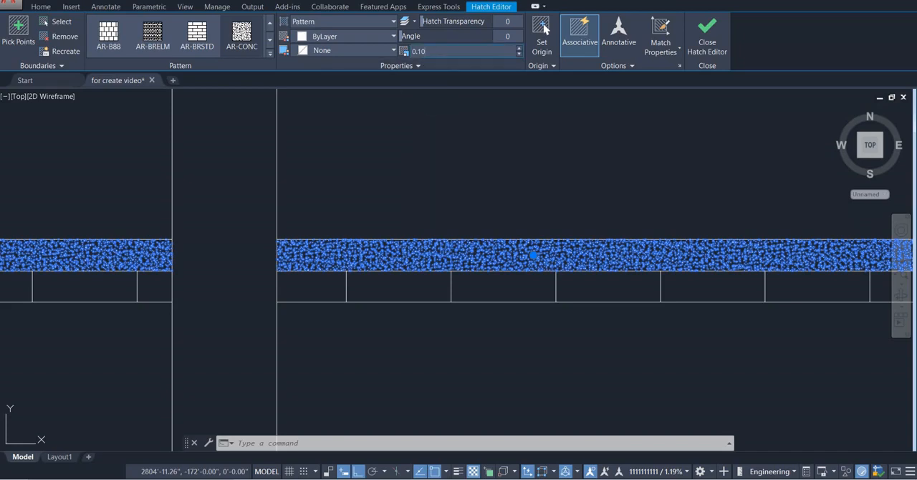
{"action": "key", "text": "Escape"}
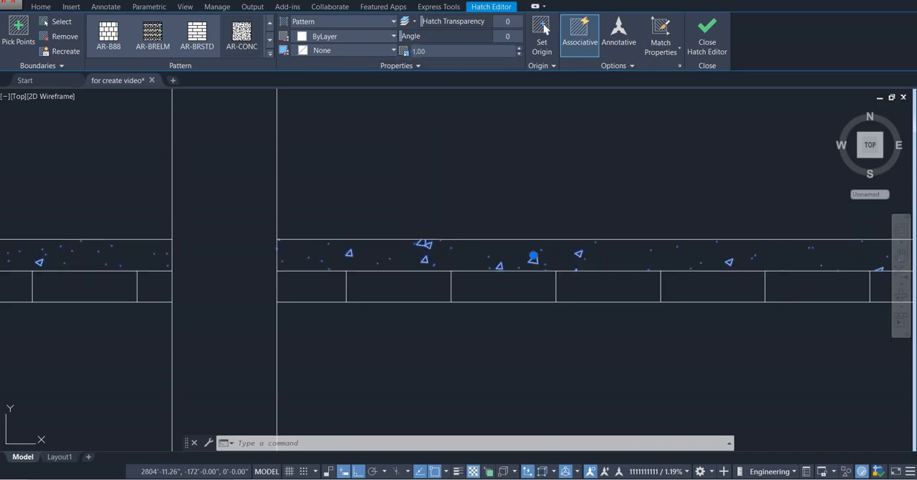
Examine the sand filling layer and its label below the brick soling in the finished Section B-B reference
{"action": "scroll", "coordinate": [541, 401], "scroll_direction": "down", "scroll_amount": 4}
{"action": "middle_click_drag", "start_coordinate": [513, 355], "coordinate": [399, 266]}
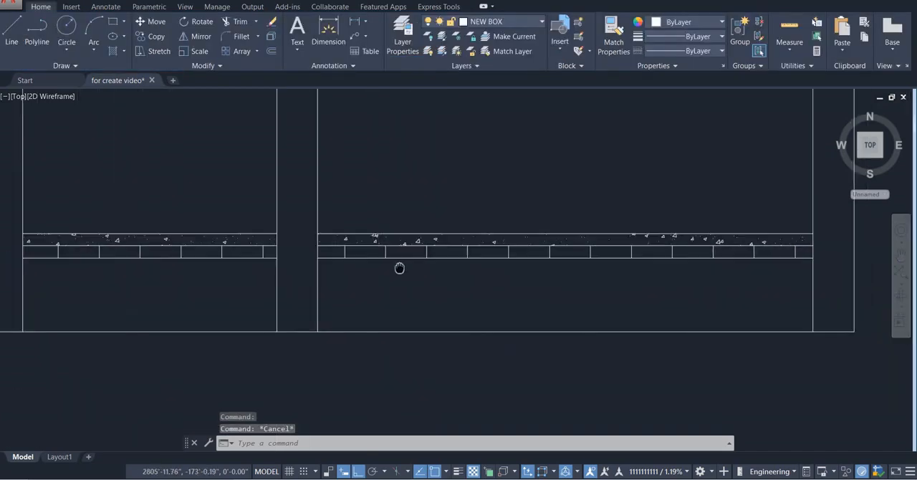
{"action": "scroll", "coordinate": [391, 265], "scroll_direction": "down", "scroll_amount": 4}
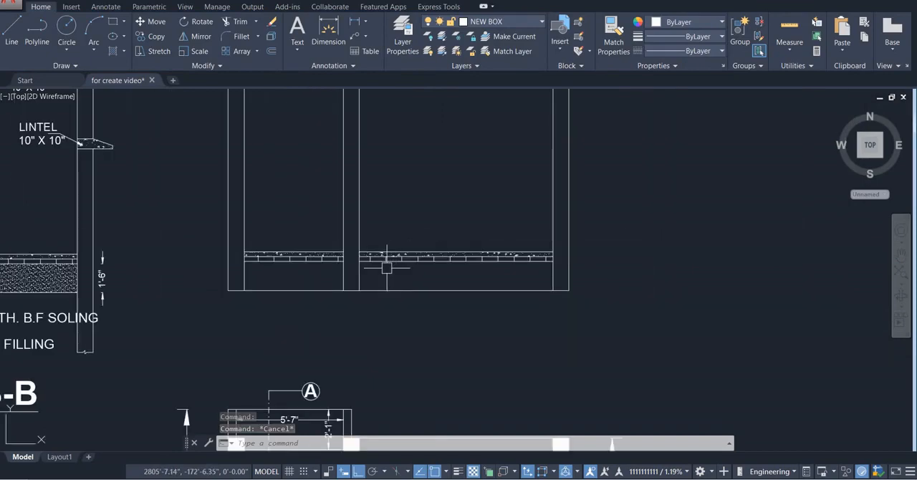
{"action": "scroll", "coordinate": [389, 279], "scroll_direction": "down", "scroll_amount": 2}
{"action": "middle_click_drag", "start_coordinate": [169, 290], "coordinate": [337, 278]}
{"action": "scroll", "coordinate": [337, 277], "scroll_direction": "up", "scroll_amount": 6}
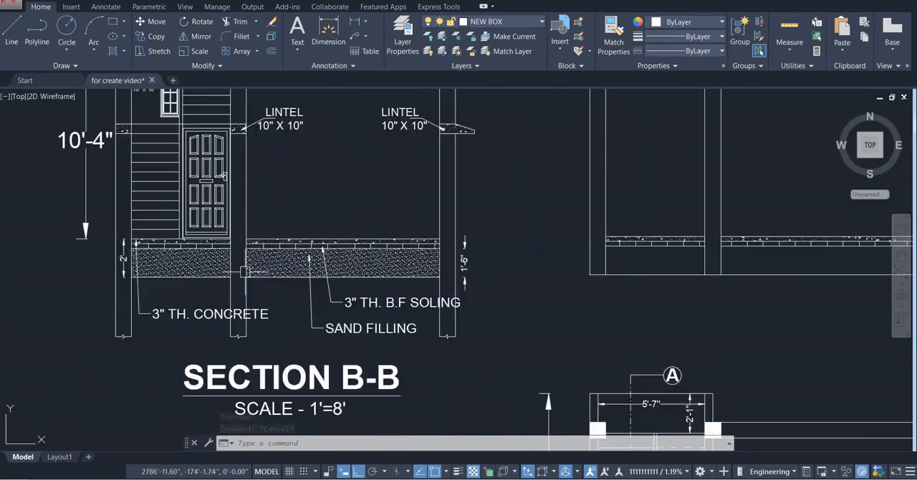
{"action": "scroll", "coordinate": [301, 265], "scroll_direction": "down", "scroll_amount": 2}
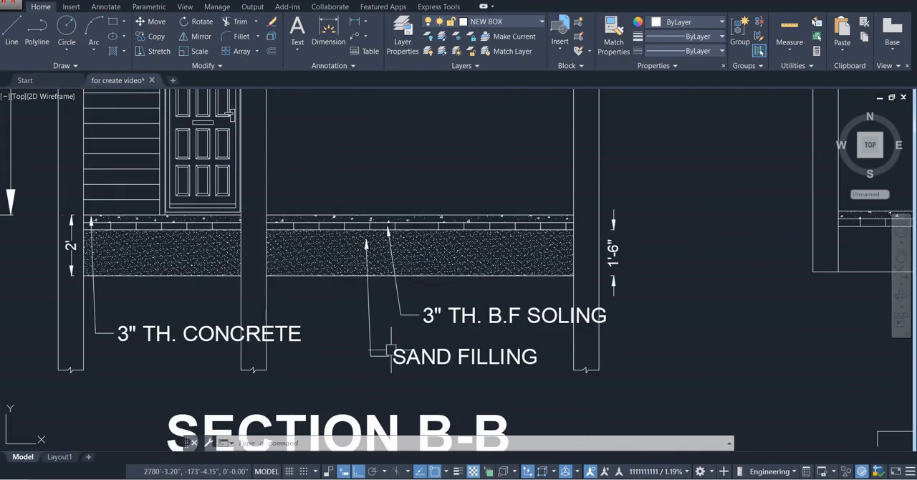
{"action": "scroll", "coordinate": [337, 276], "scroll_direction": "down", "scroll_amount": 4}
{"action": "middle_click_drag", "start_coordinate": [389, 276], "coordinate": [225, 257]}
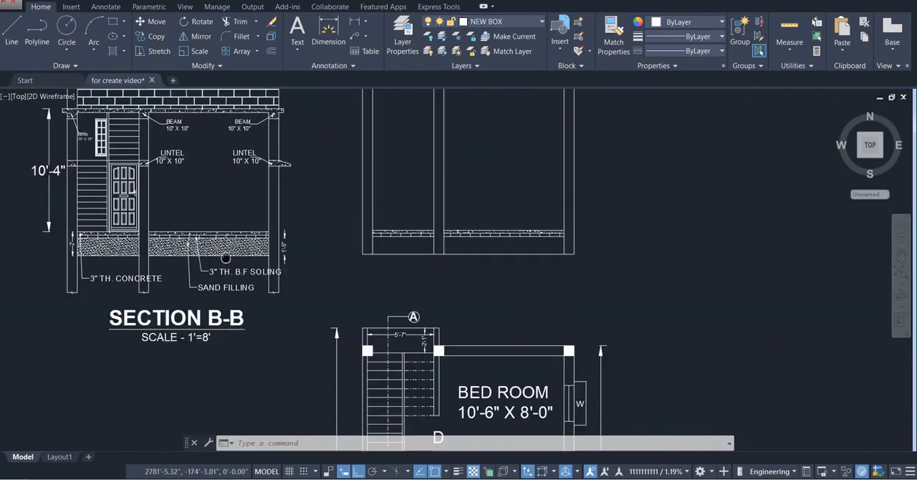
Hatch the areas below the soling in both bays with the AR-SAND pattern
{"action": "scroll", "coordinate": [432, 253], "scroll_direction": "up", "scroll_amount": 4}
{"action": "middle_click_drag", "start_coordinate": [452, 225], "coordinate": [364, 247]}
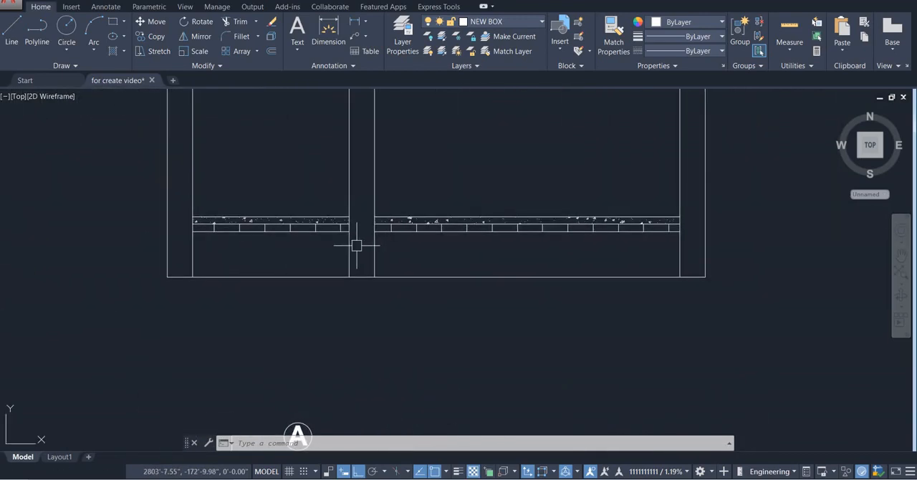
{"action": "type", "text": "h"}
{"action": "key", "text": "Return"}
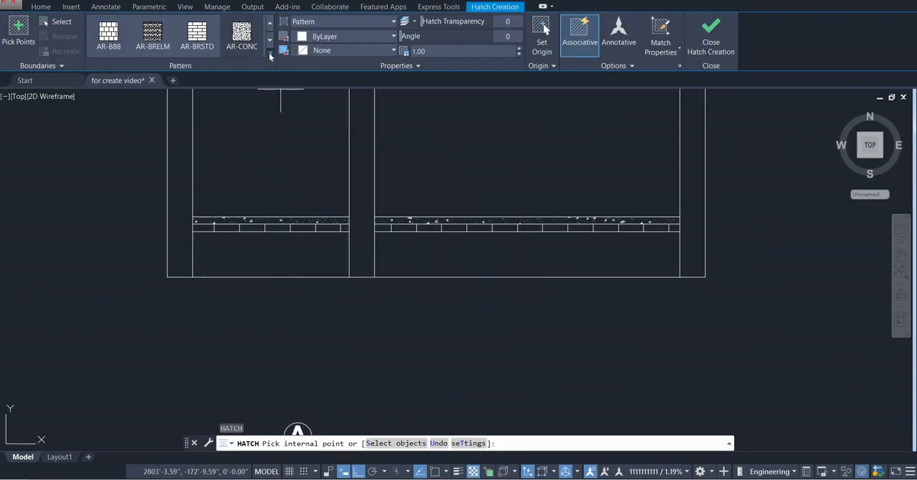
{"action": "left_click", "coordinate": [270, 54]}
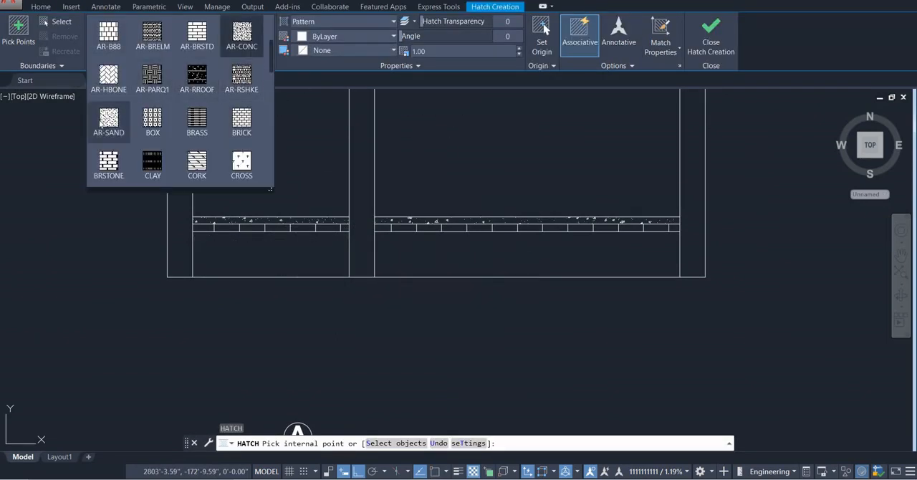
{"action": "left_click", "coordinate": [104, 129]}
{"action": "left_click", "coordinate": [237, 255]}
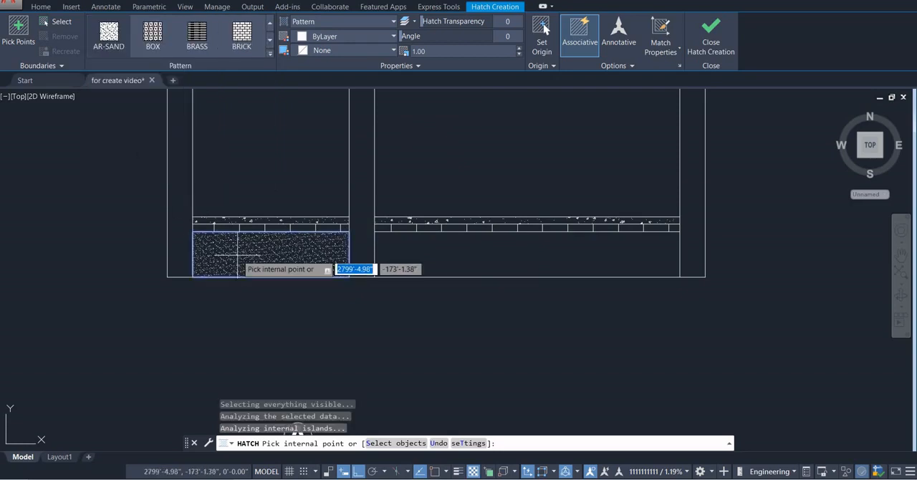
{"action": "left_click", "coordinate": [441, 253]}
{"action": "key", "text": "Escape"}
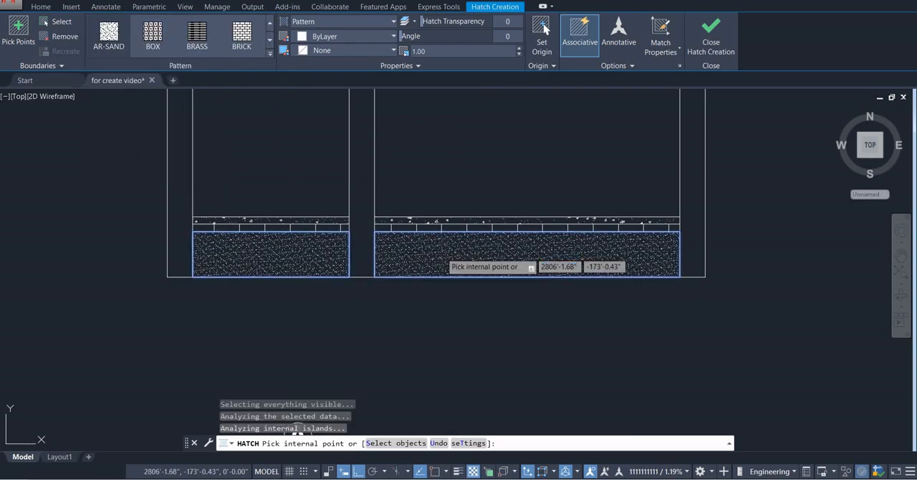
Try scales of 10 and 0.10 on the sand hatch, returning it to a scale of 1
{"action": "left_click", "coordinate": [441, 253]}
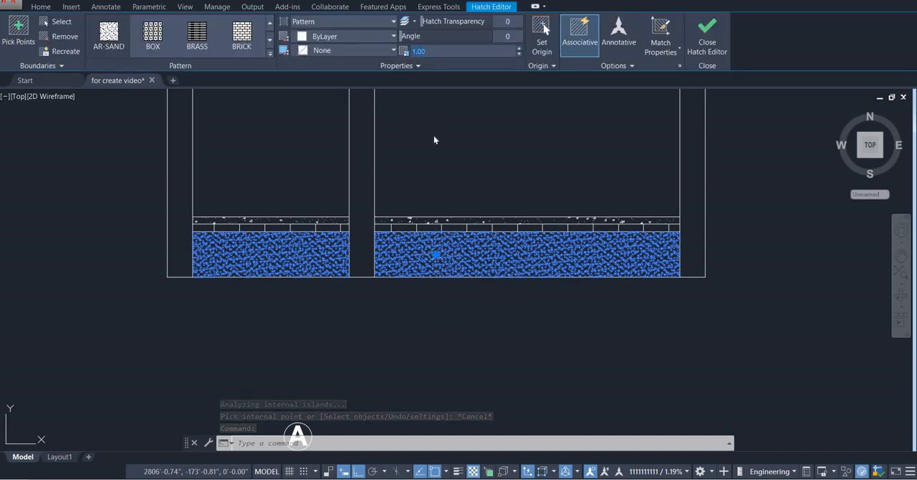
{"action": "type", "text": "10"}
{"action": "key", "text": "Return"}
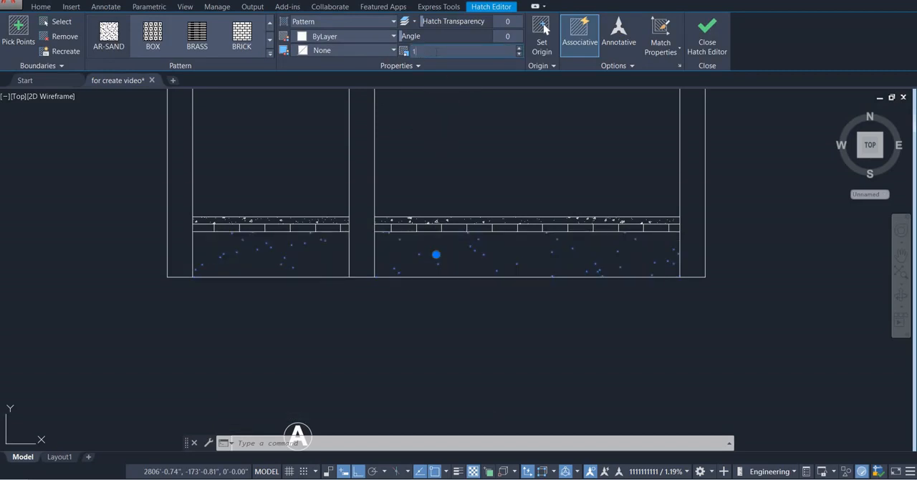
{"action": "type", "text": "1"}
{"action": "key", "text": "Return"}
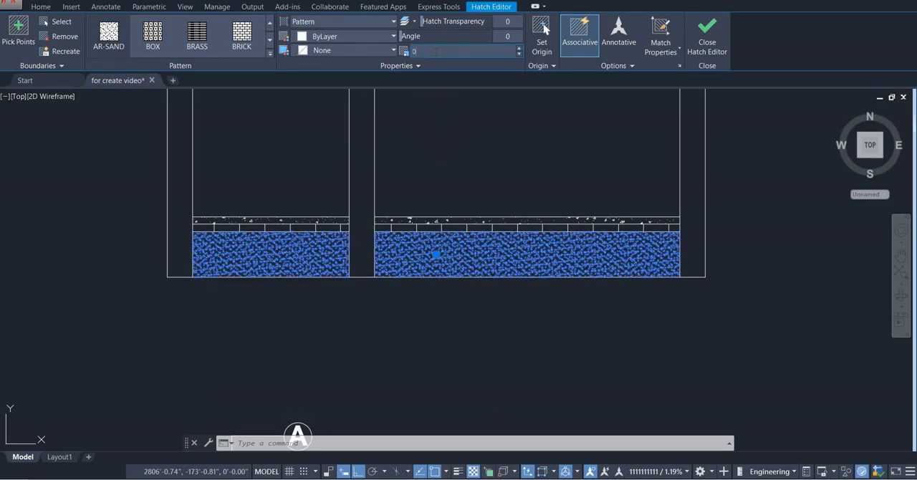
{"action": "type", "text": "0.1"}
{"action": "key", "text": "Return"}
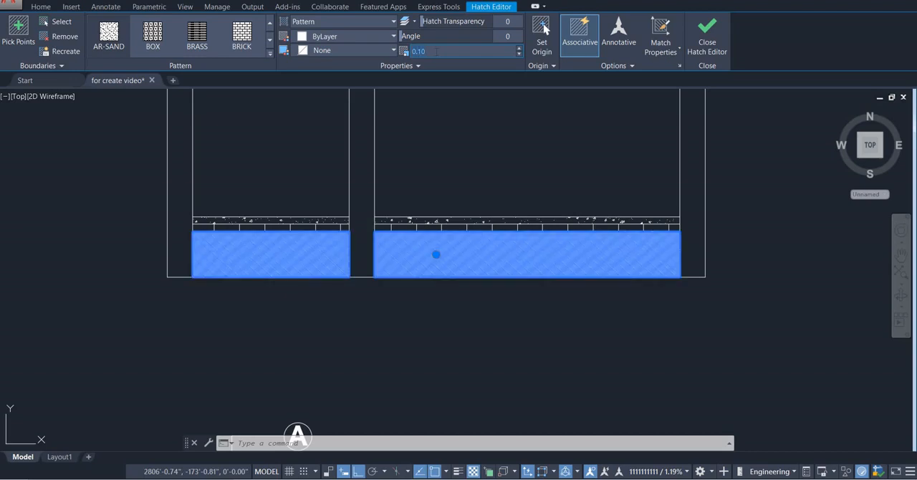
{"action": "type", "text": "1"}
{"action": "key", "text": "Return"}
{"action": "key", "text": "Escape"}
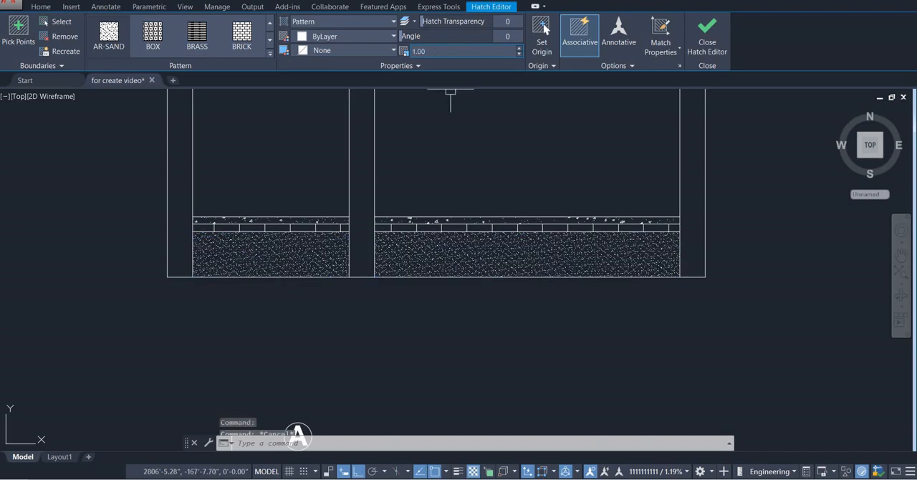
Examine the staircase beside the bed room in the floor plan, comparing it with the section above
{"action": "scroll", "coordinate": [406, 307], "scroll_direction": "down", "scroll_amount": 4}
{"action": "mouse_move", "coordinate": [384, 306]}
{"action": "middle_mouse_down"}
{"action": "mouse_move", "coordinate": [340, 313]}
{"action": "mouse_move", "coordinate": [392, 314]}
{"action": "mouse_move", "coordinate": [369, 292]}
{"action": "mouse_move", "coordinate": [405, 301]}
{"action": "mouse_move", "coordinate": [462, 270]}
{"action": "mouse_move", "coordinate": [473, 236]}
{"action": "middle_mouse_up"}
{"action": "scroll", "coordinate": [463, 271], "scroll_direction": "down", "scroll_amount": 3}
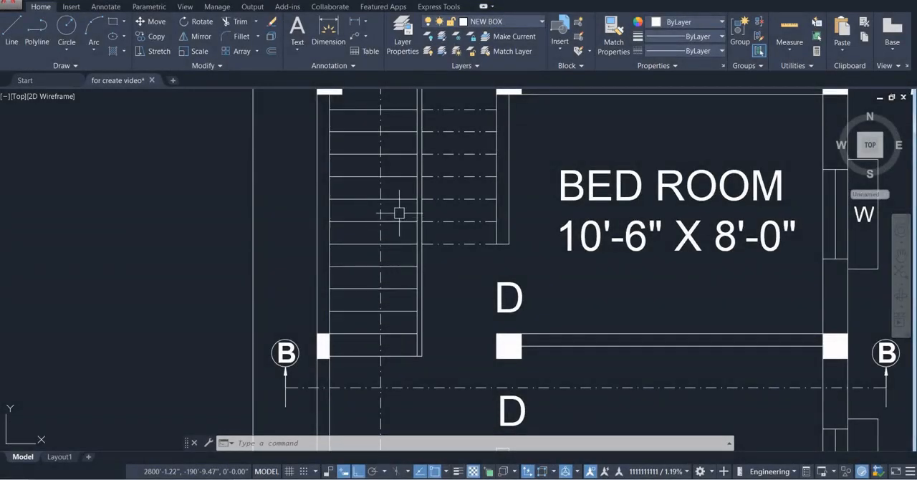
{"action": "middle_click_drag", "start_coordinate": [396, 167], "coordinate": [387, 263]}
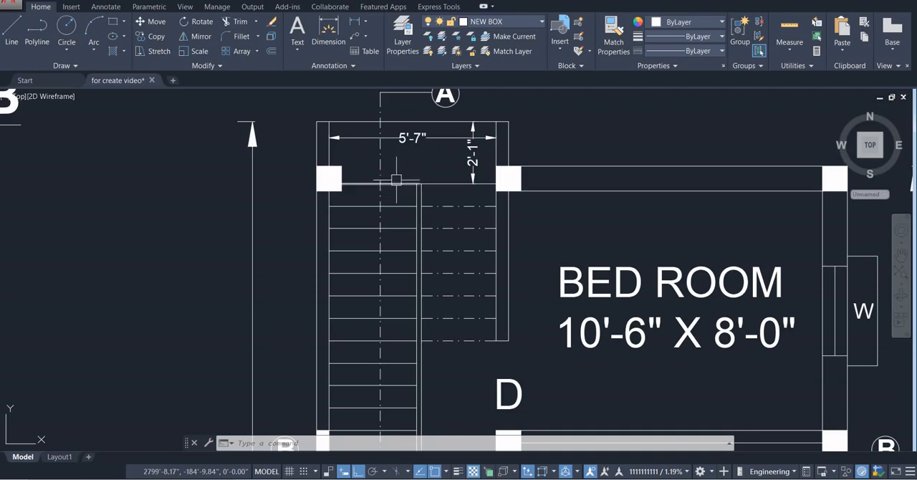
{"action": "scroll", "coordinate": [398, 175], "scroll_direction": "down", "scroll_amount": 6}
{"action": "middle_click_drag", "start_coordinate": [396, 143], "coordinate": [389, 246]}
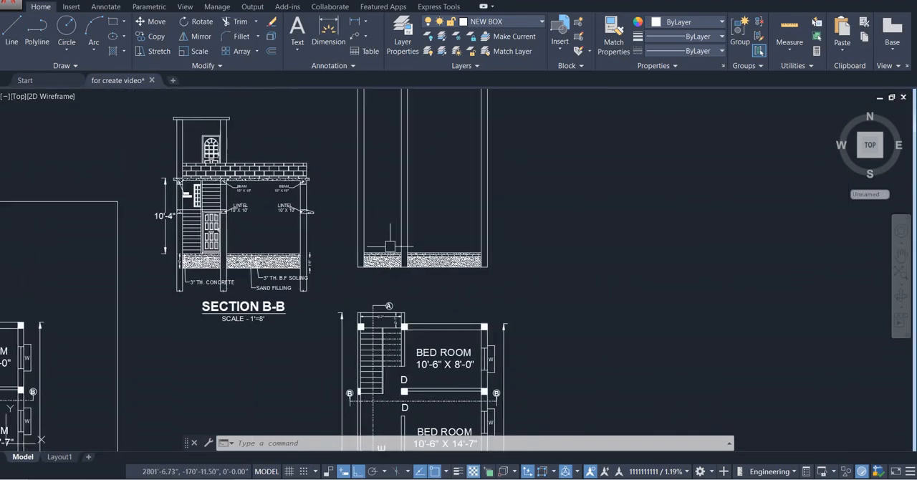
{"action": "middle_click_drag", "start_coordinate": [383, 364], "coordinate": [407, 268]}
{"action": "scroll", "coordinate": [408, 269], "scroll_direction": "up", "scroll_amount": 4}
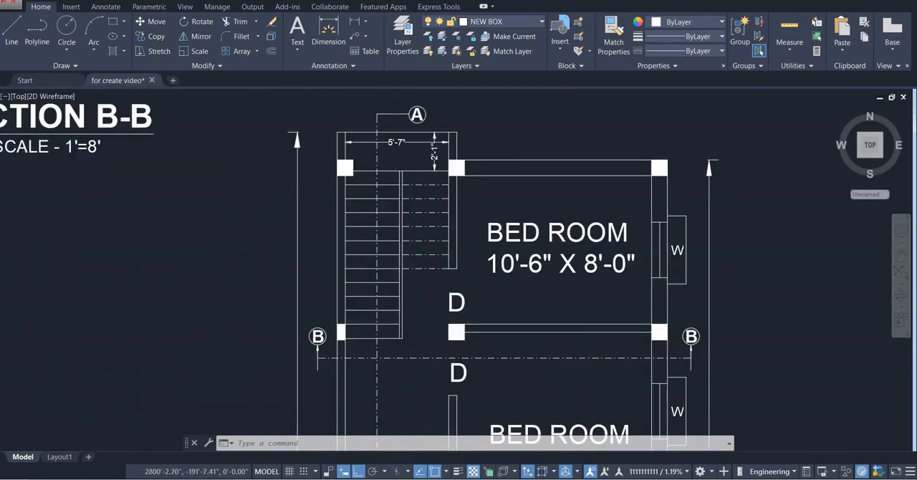
Draw a vertical construction line through the corner where the lowest stair line meets the flight's inner edge in the plan
{"action": "scroll", "coordinate": [397, 346], "scroll_direction": "up", "scroll_amount": 4}
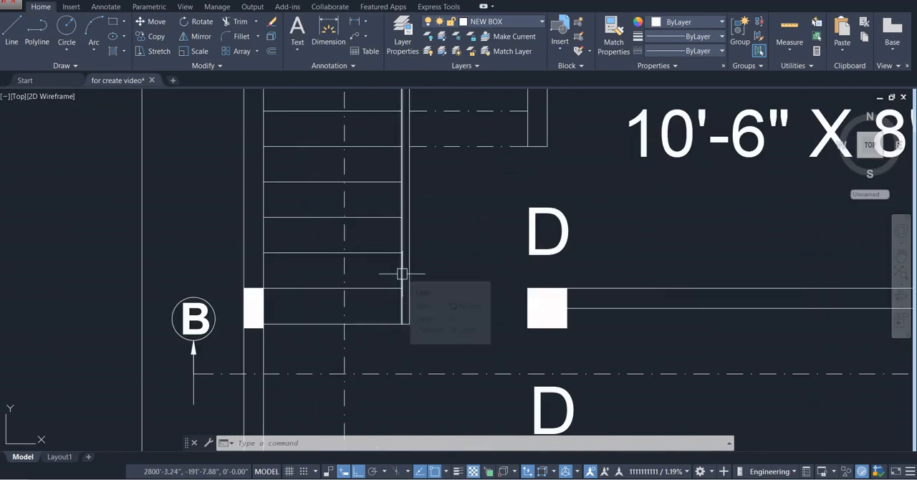
{"action": "type", "text": "x"}
{"action": "type", "text": "L"}
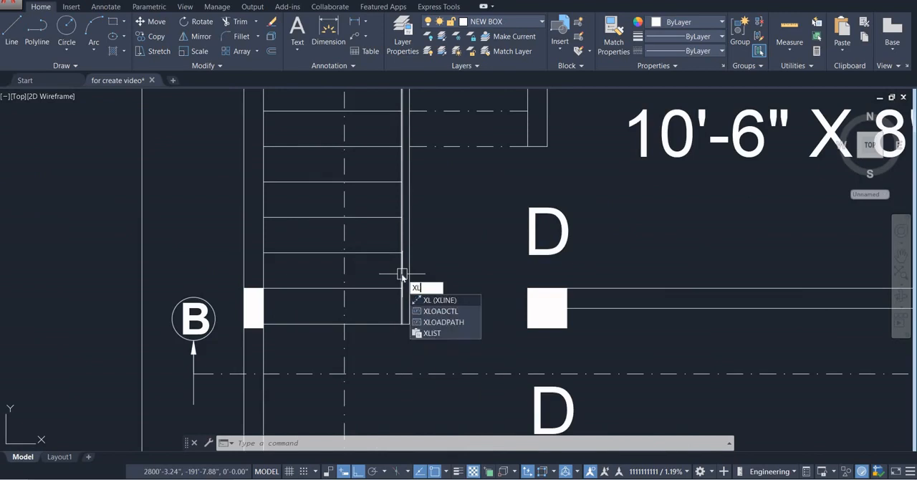
{"action": "key", "text": "Return"}
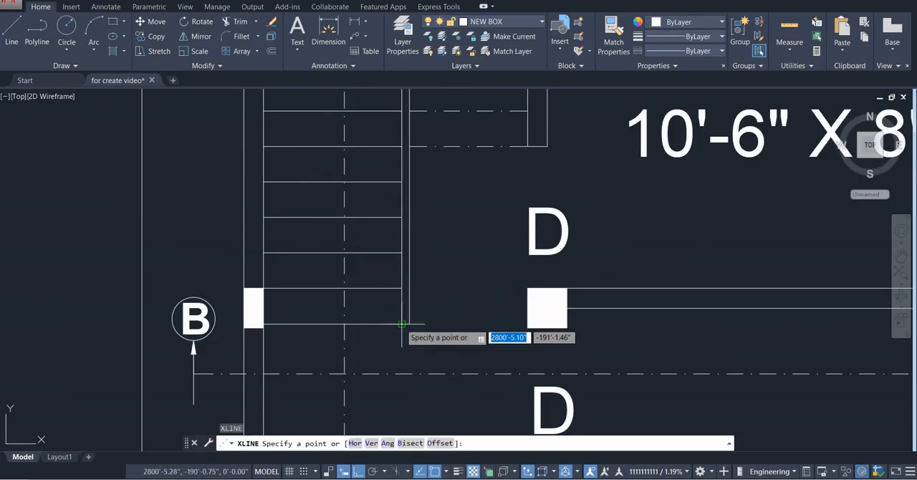
{"action": "left_click", "coordinate": [402, 325]}
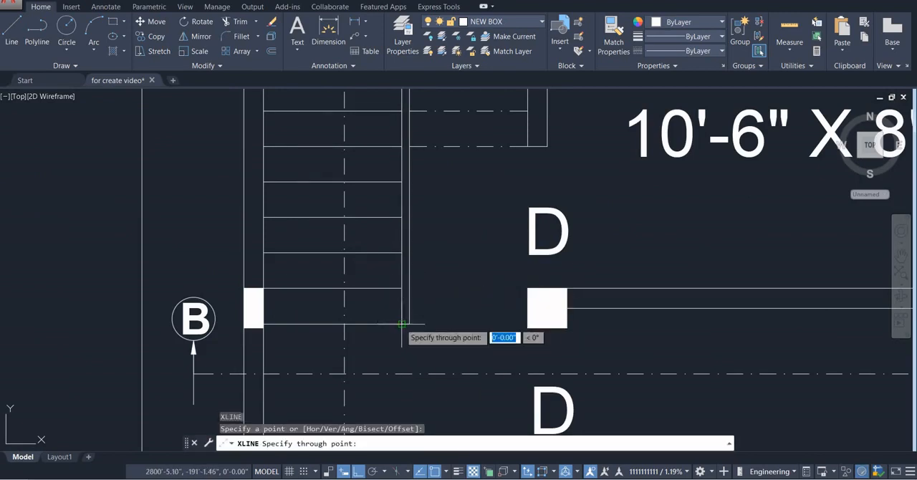
{"action": "left_click", "coordinate": [402, 230]}
{"action": "key", "text": "Return"}
Examine where the stair projection line crosses the left bay's floor, comparing it with the stair flight in the plan and the reference section
{"action": "scroll", "coordinate": [403, 307], "scroll_direction": "down", "scroll_amount": 5}
{"action": "middle_click_drag", "start_coordinate": [404, 306], "coordinate": [403, 386]}
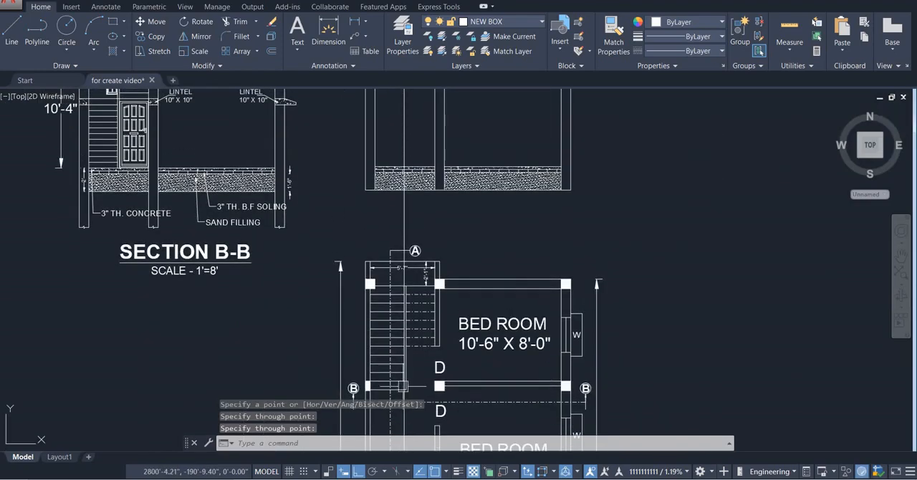
{"action": "scroll", "coordinate": [404, 148], "scroll_direction": "up", "scroll_amount": 5}
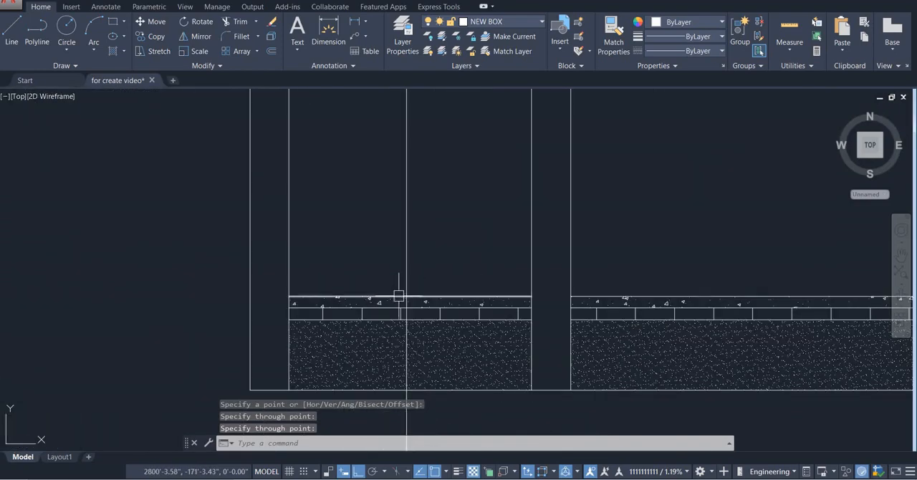
{"action": "scroll", "coordinate": [399, 295], "scroll_direction": "down", "scroll_amount": 3}
{"action": "middle_click_drag", "start_coordinate": [404, 277], "coordinate": [419, 164]}
{"action": "scroll", "coordinate": [423, 214], "scroll_direction": "down", "scroll_amount": 2}
{"action": "scroll", "coordinate": [423, 320], "scroll_direction": "up", "scroll_amount": 5}
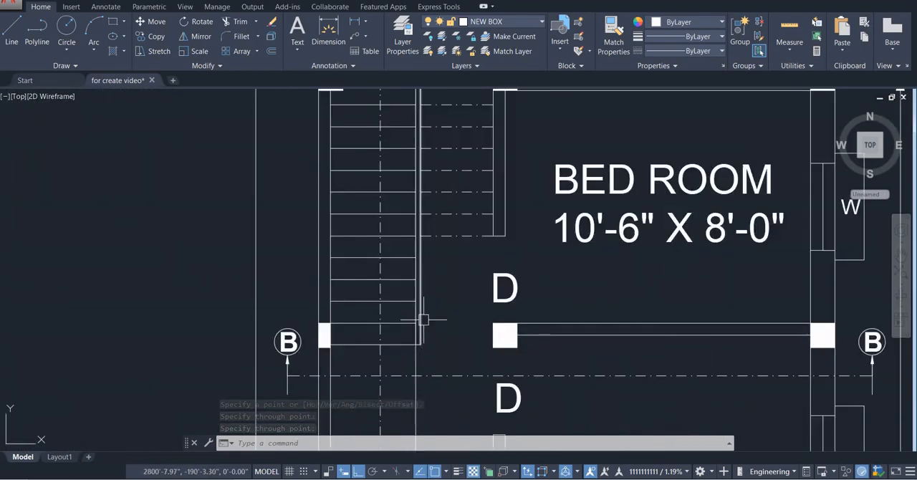
{"action": "mouse_move", "coordinate": [424, 320]}
{"action": "middle_mouse_down"}
{"action": "mouse_move", "coordinate": [403, 265]}
{"action": "mouse_move", "coordinate": [382, 280]}
{"action": "mouse_move", "coordinate": [382, 303]}
{"action": "middle_mouse_up"}
{"action": "scroll", "coordinate": [403, 266], "scroll_direction": "down", "scroll_amount": 2}
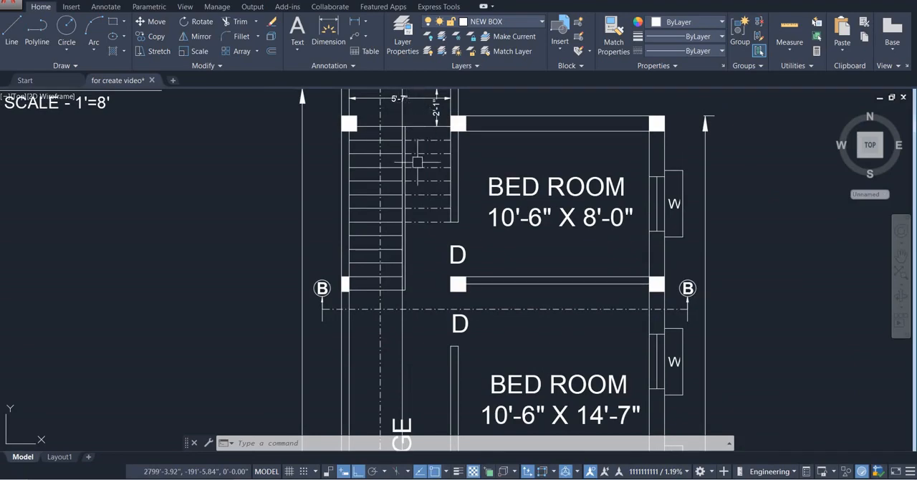
{"action": "scroll", "coordinate": [417, 162], "scroll_direction": "down", "scroll_amount": 4}
{"action": "scroll", "coordinate": [407, 164], "scroll_direction": "up", "scroll_amount": 2}
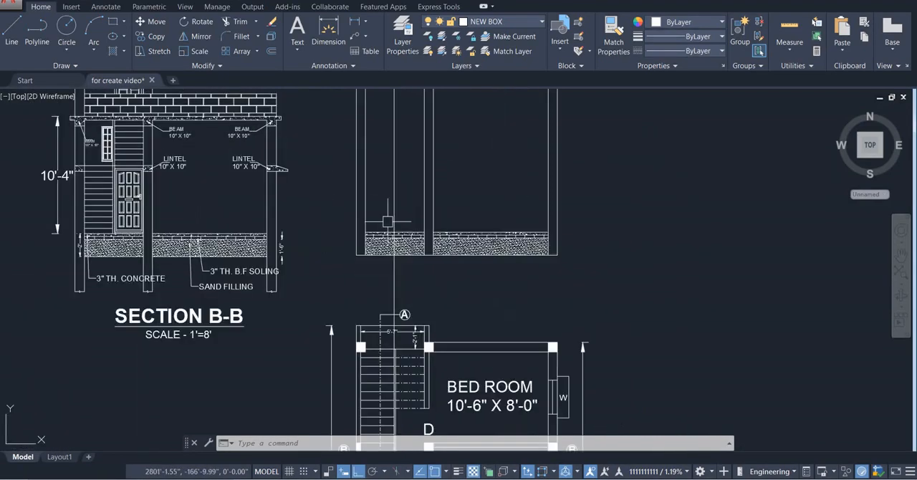
Offset the left bay's floor line 6" upward to form the first stair line in the new section
{"action": "scroll", "coordinate": [394, 236], "scroll_direction": "up", "scroll_amount": 5}
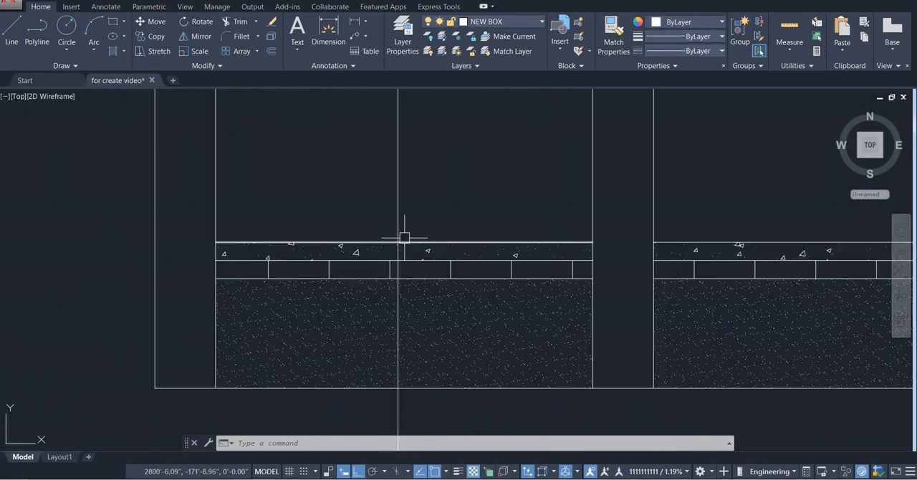
{"action": "type", "text": "o"}
{"action": "key", "text": "Return"}
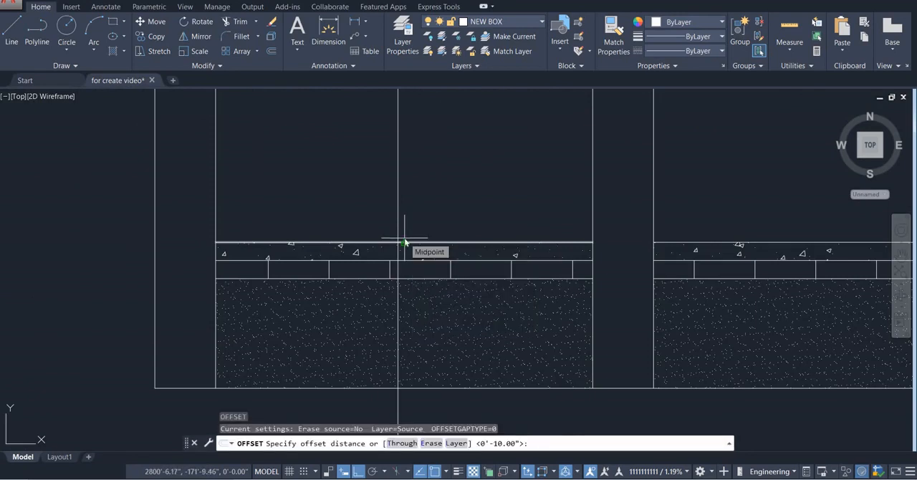
{"action": "key", "text": "Return"}
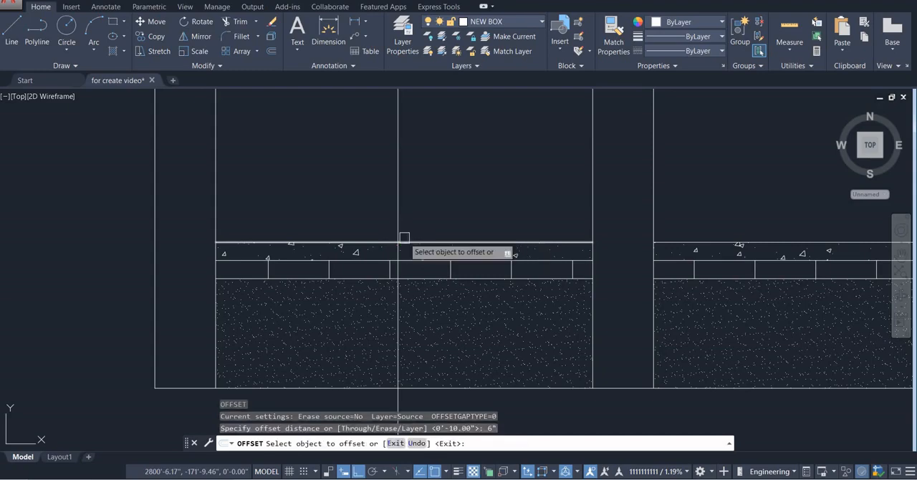
{"action": "scroll", "coordinate": [397, 337], "scroll_direction": "down", "scroll_amount": 3}
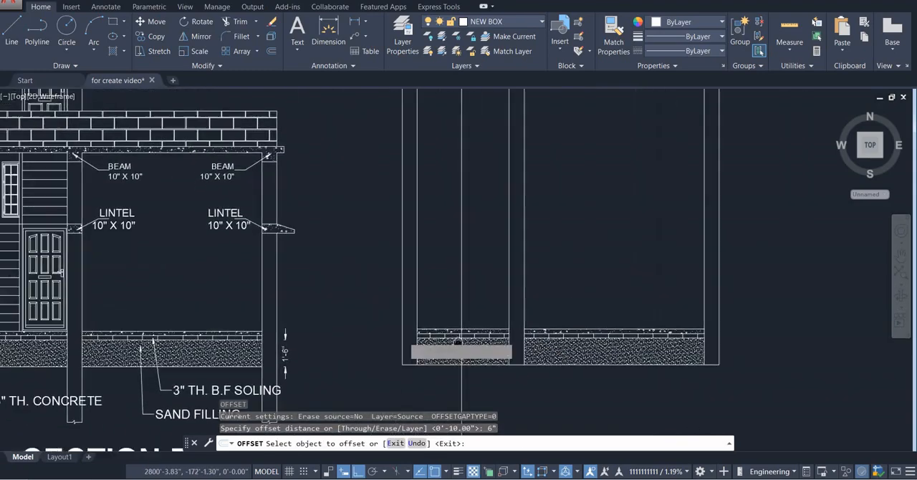
{"action": "scroll", "coordinate": [458, 343], "scroll_direction": "down", "scroll_amount": 2}
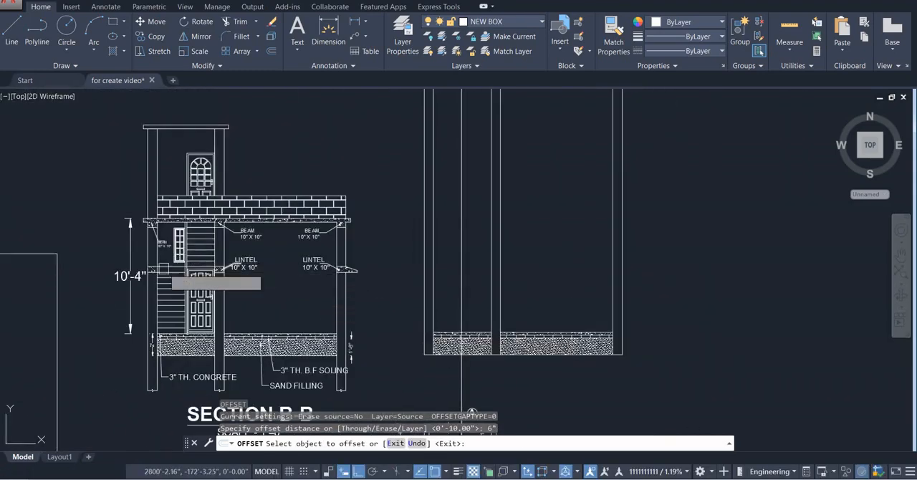
{"action": "scroll", "coordinate": [264, 261], "scroll_direction": "down", "scroll_amount": 2}
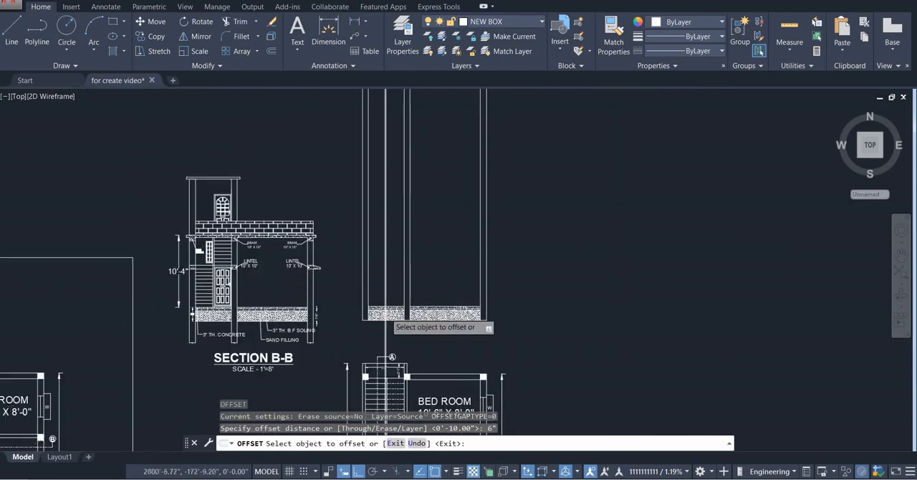
{"action": "scroll", "coordinate": [389, 313], "scroll_direction": "up", "scroll_amount": 6}
{"action": "left_click", "coordinate": [336, 272]}
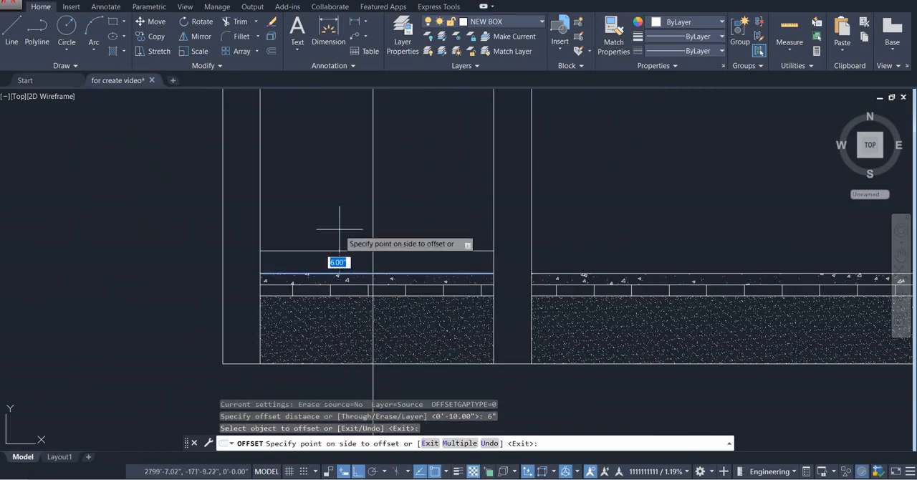
{"action": "left_click", "coordinate": [358, 238]}
{"action": "key", "text": "Escape"}
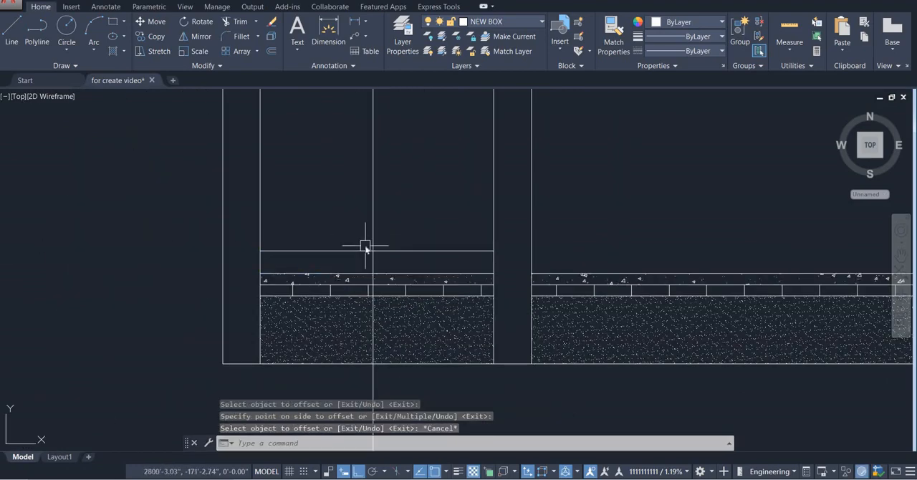
Trim the first stair line at the vertical stair projection line, removing the part toward the middle column
{"action": "type", "text": "tr"}
{"action": "key", "text": "Return"}
{"action": "key", "text": "Return"}
{"action": "left_click", "coordinate": [405, 251]}
{"action": "key", "text": "Escape"}
{"action": "key", "text": "Escape"}
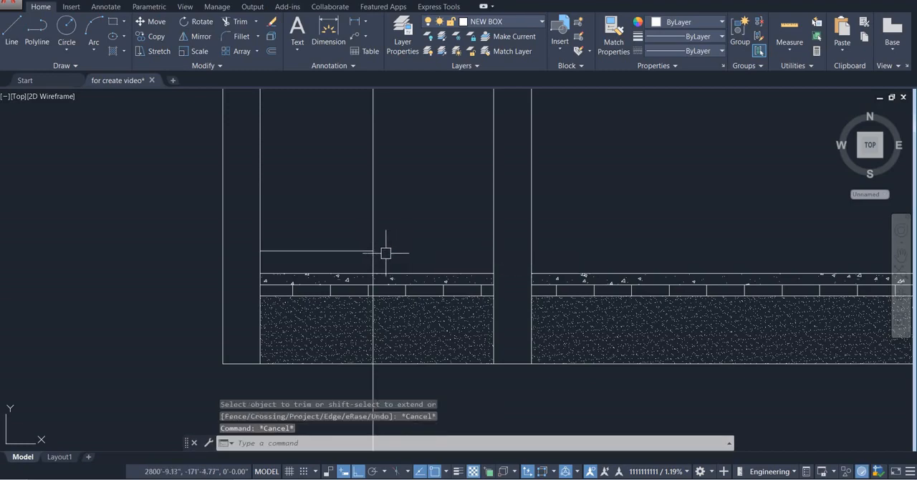
Offset the trimmed stair line upward repeatedly at 6" spacing, adding twelve more stair lines above it
{"action": "scroll", "coordinate": [386, 253], "scroll_direction": "down", "scroll_amount": 2}
{"action": "middle_click_drag", "start_coordinate": [386, 253], "coordinate": [388, 297]}
{"action": "scroll", "coordinate": [351, 299], "scroll_direction": "up", "scroll_amount": 5}
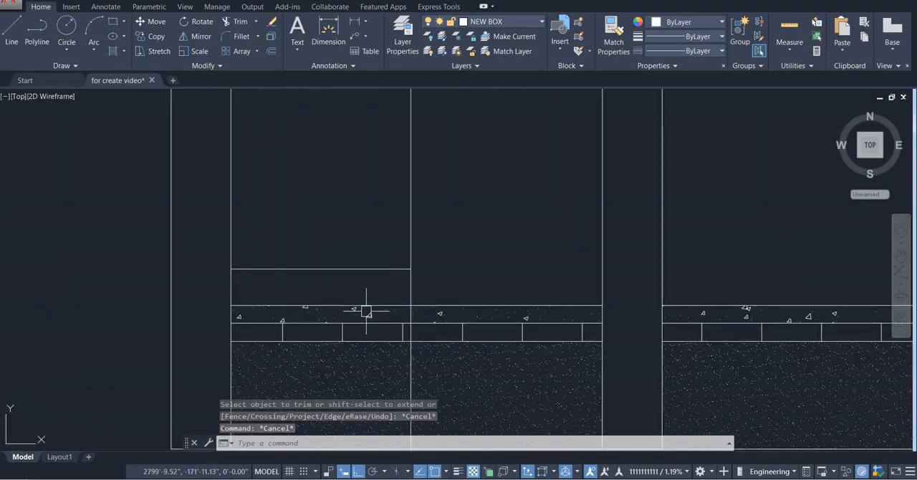
{"action": "type", "text": "o"}
{"action": "key", "text": "Return"}
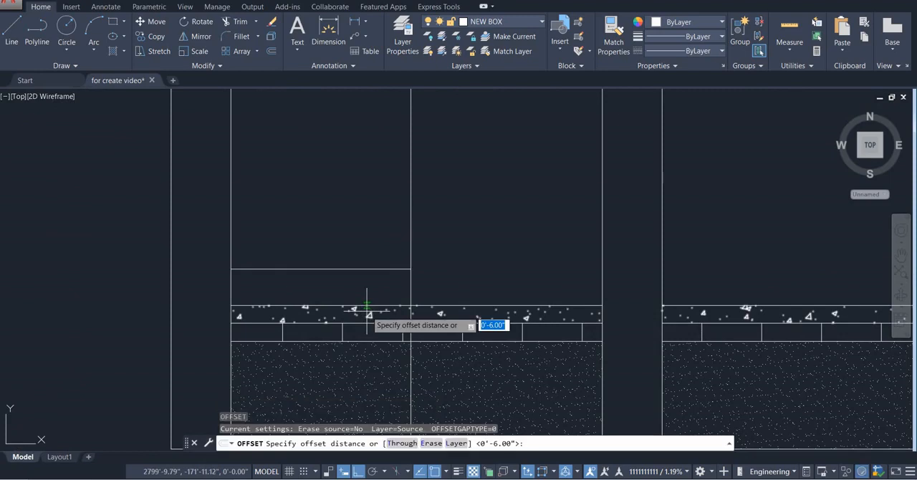
{"action": "key", "text": "Return"}
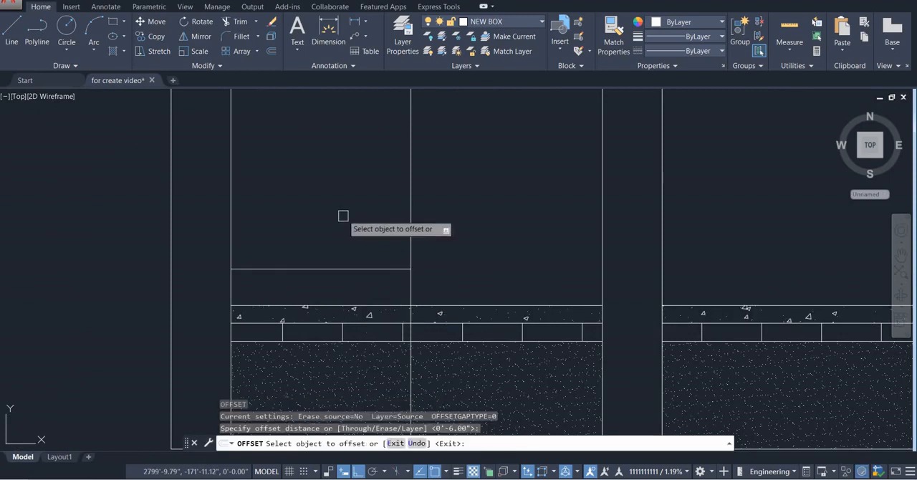
{"action": "left_click", "coordinate": [341, 269]}
{"action": "left_click", "coordinate": [348, 232]}
{"action": "left_click", "coordinate": [347, 232]}
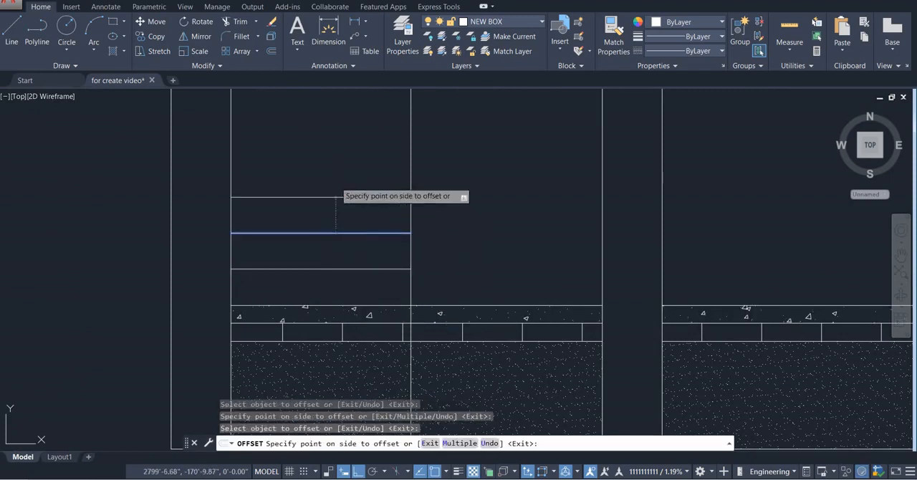
{"action": "left_click", "coordinate": [334, 188]}
{"action": "left_click", "coordinate": [333, 197]}
{"action": "left_click", "coordinate": [334, 170]}
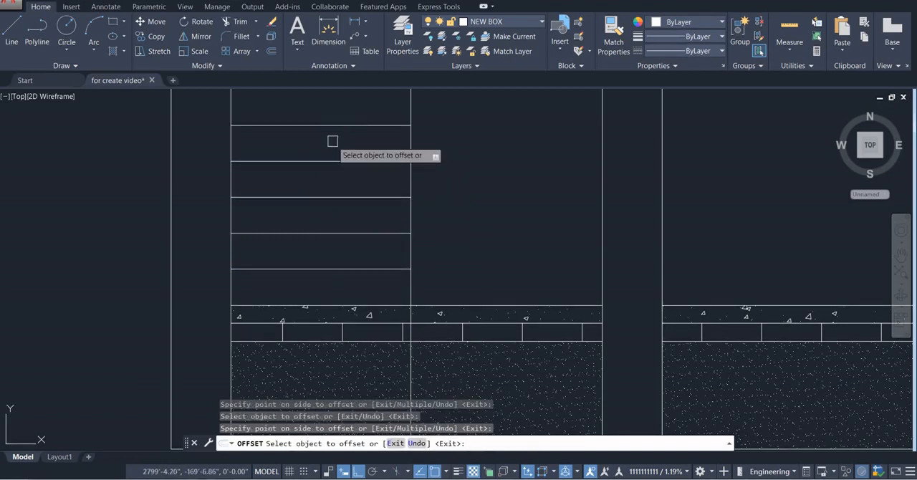
{"action": "middle_click_drag", "start_coordinate": [332, 139], "coordinate": [336, 210]}
{"action": "left_click", "coordinate": [332, 268]}
{"action": "left_click", "coordinate": [332, 258]}
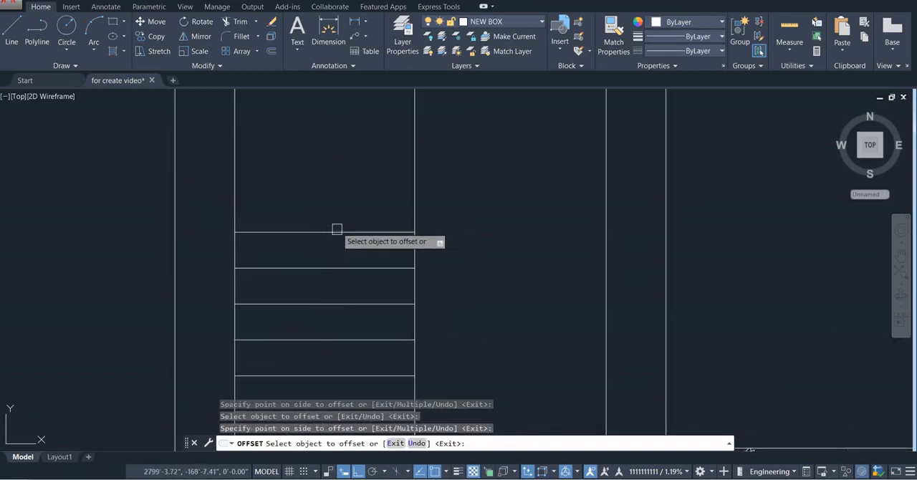
{"action": "left_click", "coordinate": [333, 232]}
{"action": "left_click", "coordinate": [332, 208]}
{"action": "left_click", "coordinate": [334, 197]}
{"action": "left_click", "coordinate": [333, 172]}
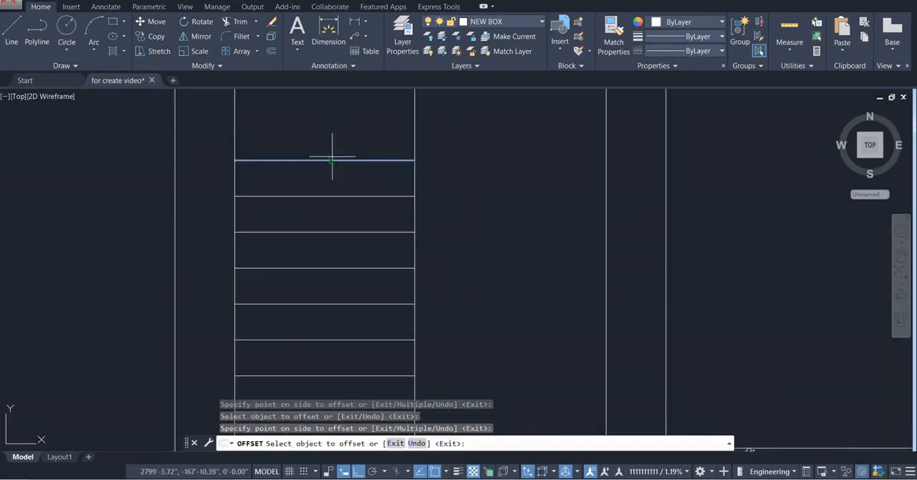
{"action": "left_click", "coordinate": [333, 159]}
{"action": "left_click", "coordinate": [323, 144]}
{"action": "middle_click_drag", "start_coordinate": [323, 143], "coordinate": [315, 272]}
{"action": "left_click", "coordinate": [316, 255]}
{"action": "left_click", "coordinate": [316, 230]}
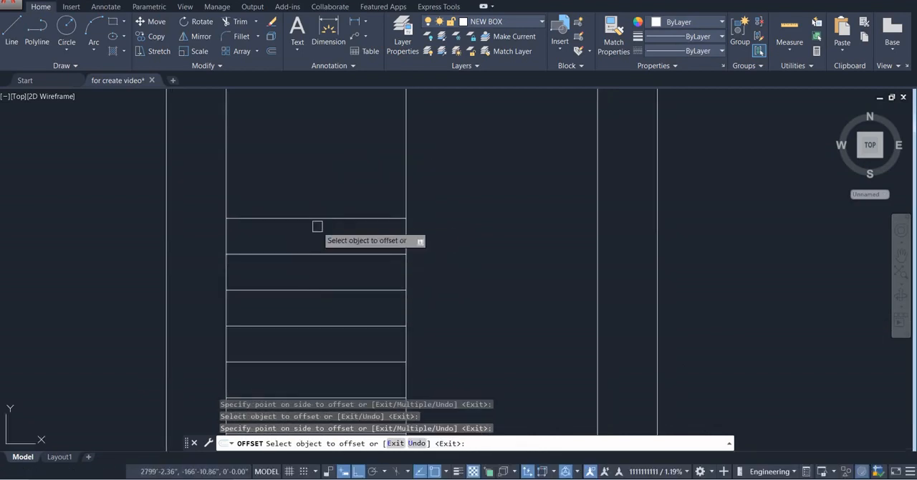
{"action": "left_click", "coordinate": [317, 219]}
{"action": "left_click", "coordinate": [319, 194]}
{"action": "left_click", "coordinate": [320, 182]}
{"action": "left_click", "coordinate": [320, 156]}
{"action": "left_click", "coordinate": [321, 143]}
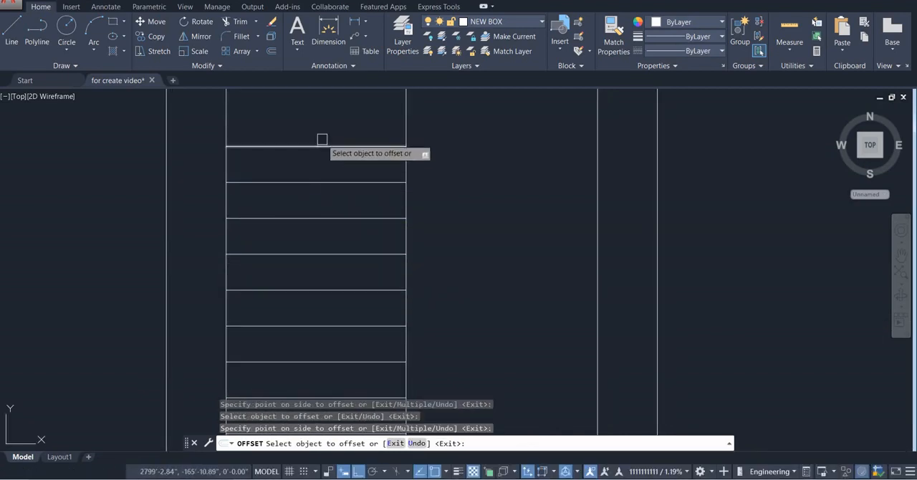
{"action": "scroll", "coordinate": [321, 151], "scroll_direction": "down", "scroll_amount": 3}
{"action": "scroll", "coordinate": [337, 156], "scroll_direction": "down", "scroll_amount": 5}
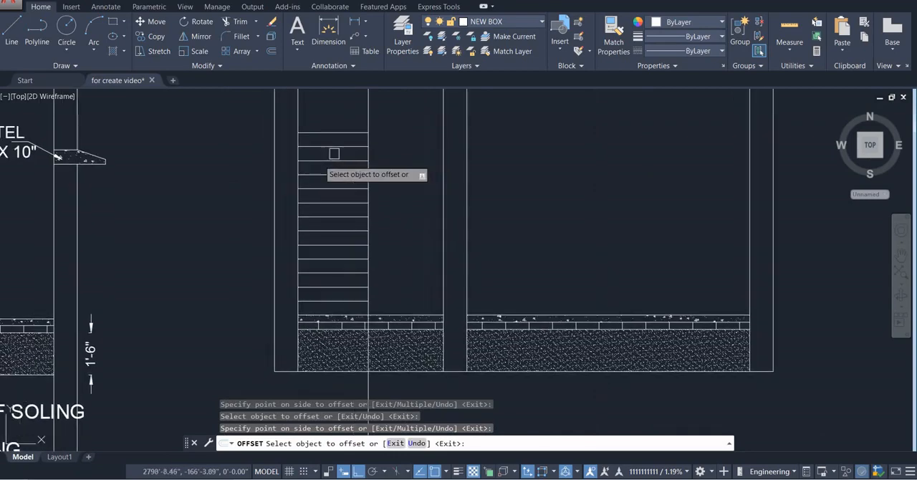
{"action": "key", "text": "Escape"}
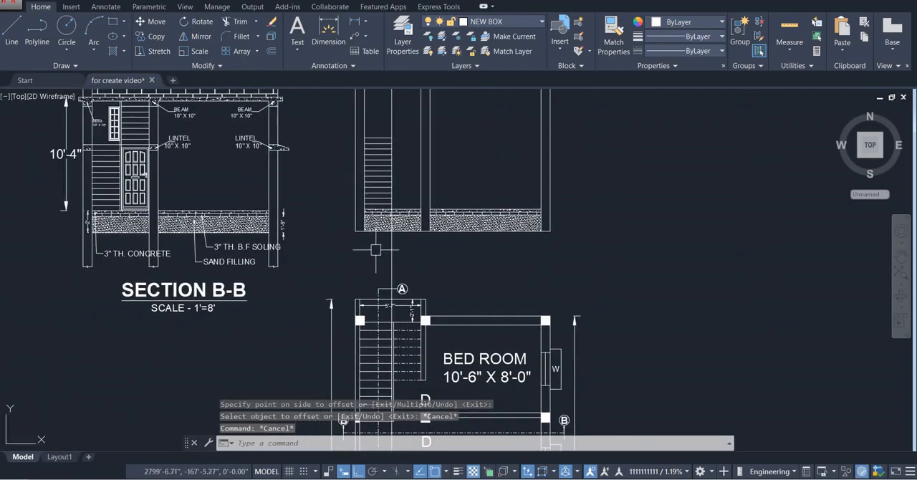
Extend the topmost stair line across the left bay to the face of the middle column
{"action": "mouse_move", "coordinate": [382, 335]}
{"action": "middle_mouse_down"}
{"action": "mouse_move", "coordinate": [359, 237]}
{"action": "mouse_move", "coordinate": [339, 309]}
{"action": "middle_mouse_up"}
{"action": "scroll", "coordinate": [359, 224], "scroll_direction": "up", "scroll_amount": 4}
{"action": "scroll", "coordinate": [358, 242], "scroll_direction": "down", "scroll_amount": 4}
{"action": "middle_click_drag", "start_coordinate": [349, 137], "coordinate": [344, 205]}
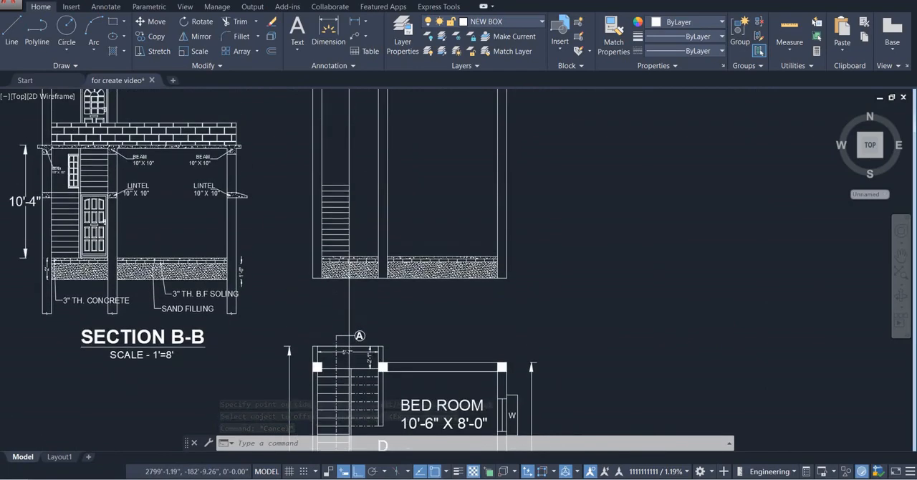
{"action": "scroll", "coordinate": [349, 188], "scroll_direction": "up", "scroll_amount": 6}
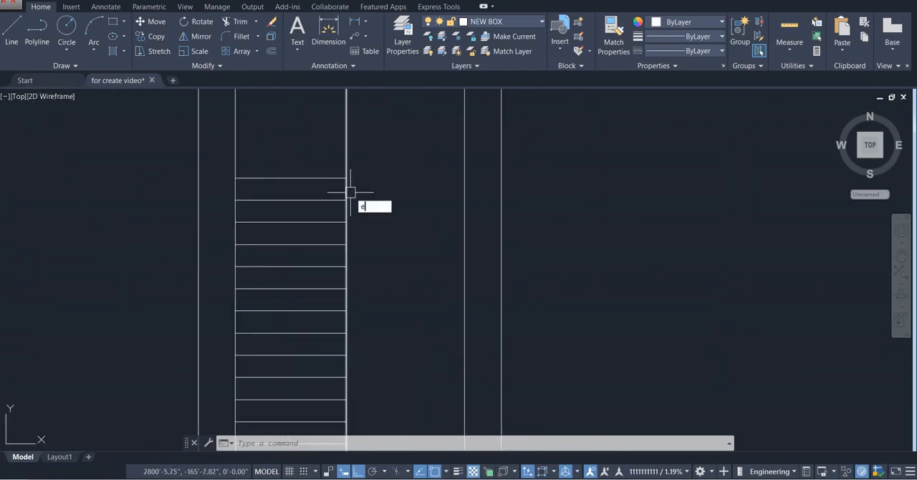
{"action": "key", "text": "Return"}
{"action": "key", "text": "Return"}
{"action": "left_click", "coordinate": [331, 178]}
{"action": "key", "text": "Escape"}
{"action": "scroll", "coordinate": [386, 237], "scroll_direction": "down", "scroll_amount": 4}
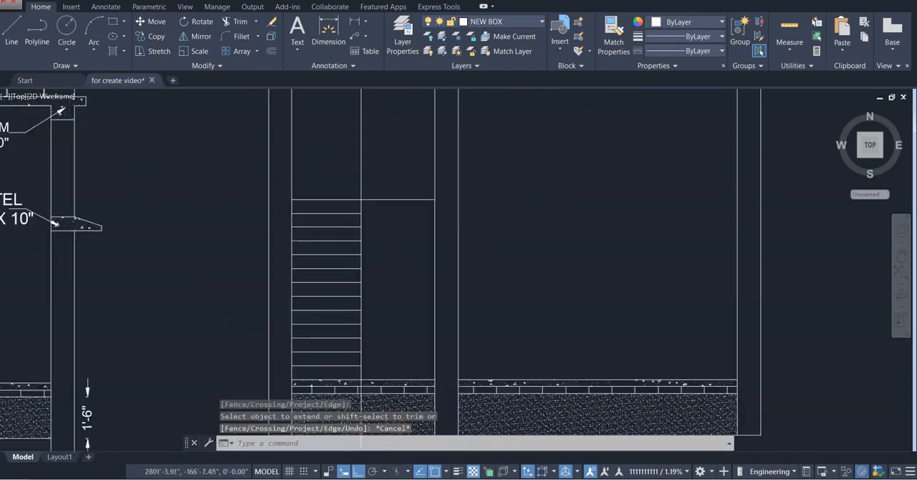
Examine the lower end of the stair flight and its narrow inner strip in the floor plan
{"action": "middle_click_drag", "start_coordinate": [385, 237], "coordinate": [389, 204]}
{"action": "scroll", "coordinate": [392, 205], "scroll_direction": "down", "scroll_amount": 2}
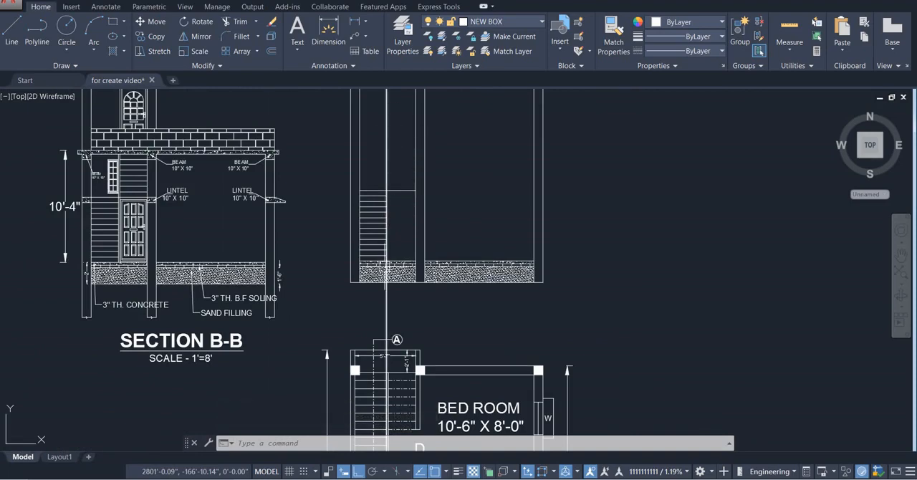
{"action": "scroll", "coordinate": [391, 299], "scroll_direction": "down", "scroll_amount": 2}
{"action": "middle_click_drag", "start_coordinate": [394, 388], "coordinate": [389, 324]}
{"action": "scroll", "coordinate": [390, 325], "scroll_direction": "up", "scroll_amount": 8}
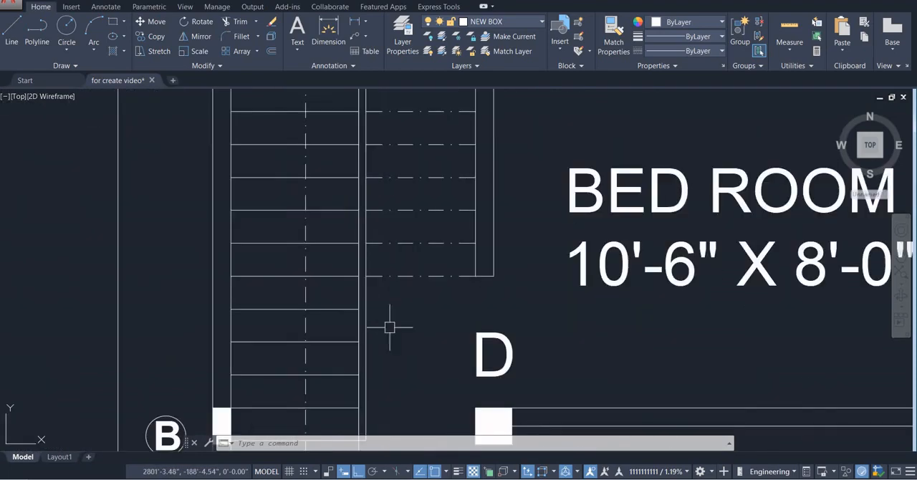
{"action": "middle_click_drag", "start_coordinate": [370, 353], "coordinate": [369, 274]}
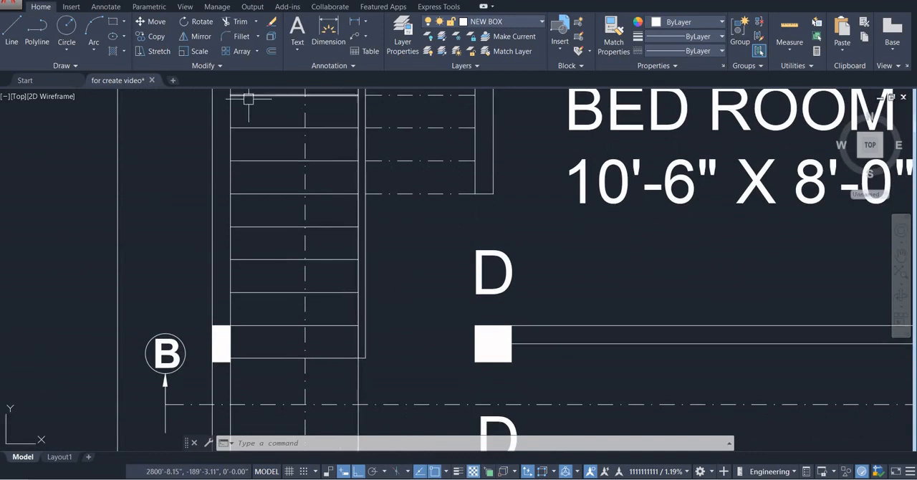
{"action": "type", "text": "l"}
{"action": "key", "text": "Return"}
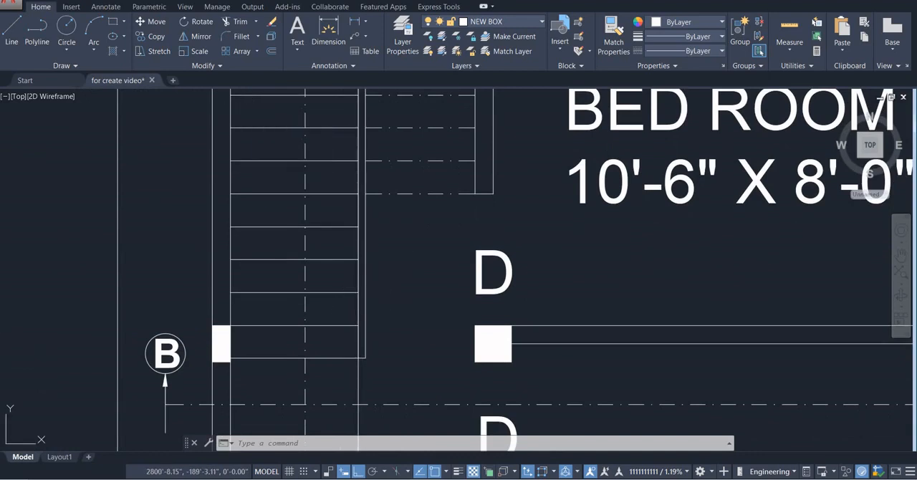
{"action": "left_click", "coordinate": [364, 358]}
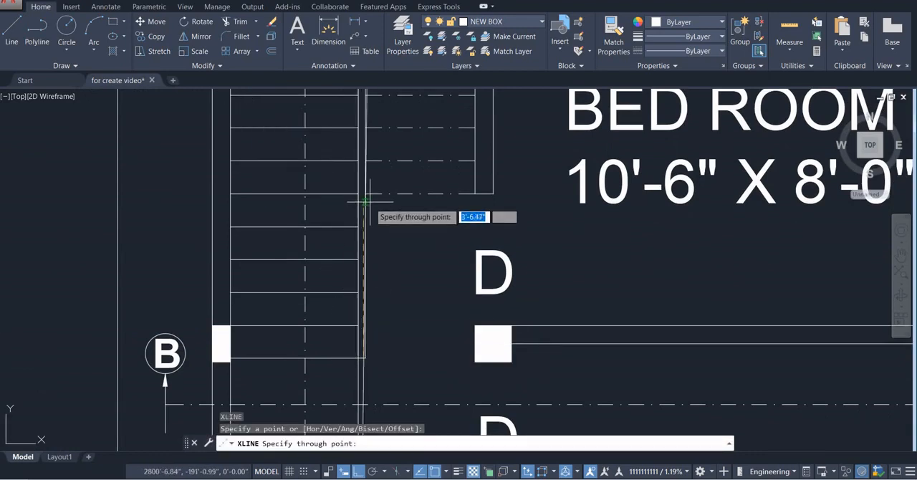
{"action": "key", "text": "Escape"}
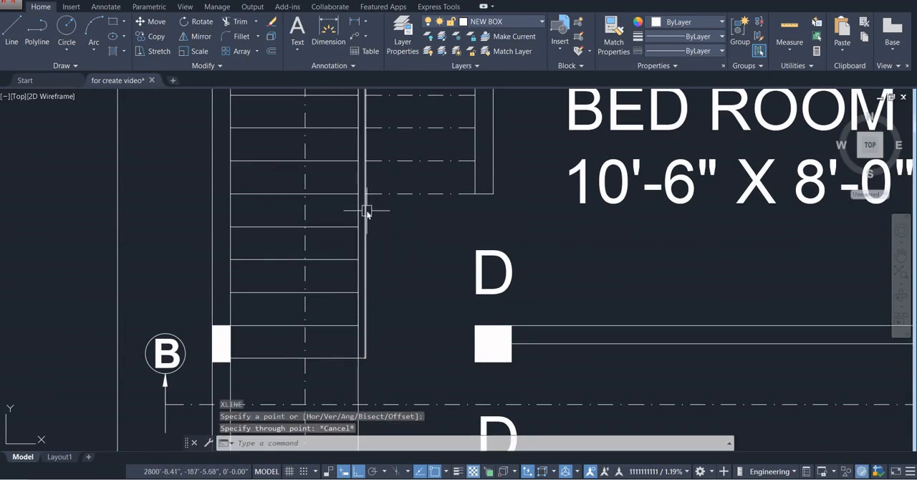
Draw a vertical construction line through the lower corner of the stair's narrow inner strip, on its bed room side in the plan
{"action": "type", "text": "xl"}
{"action": "key", "text": "Return"}
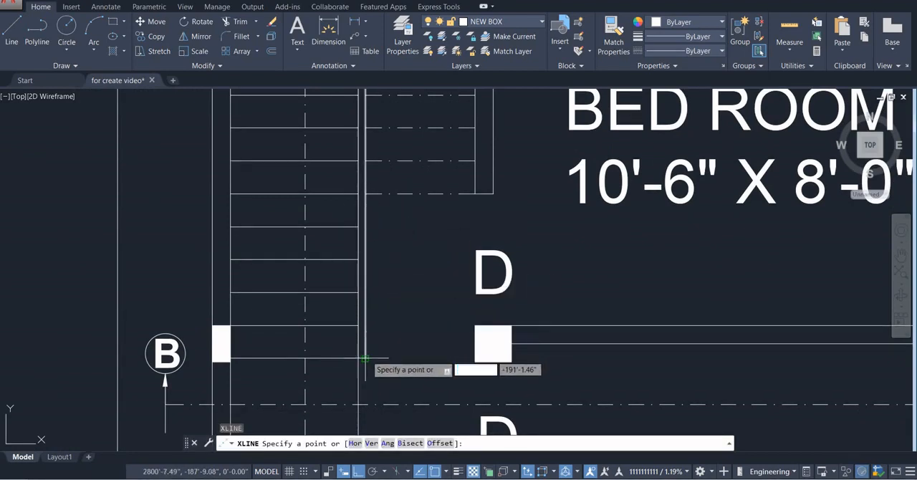
{"action": "left_click", "coordinate": [364, 358]}
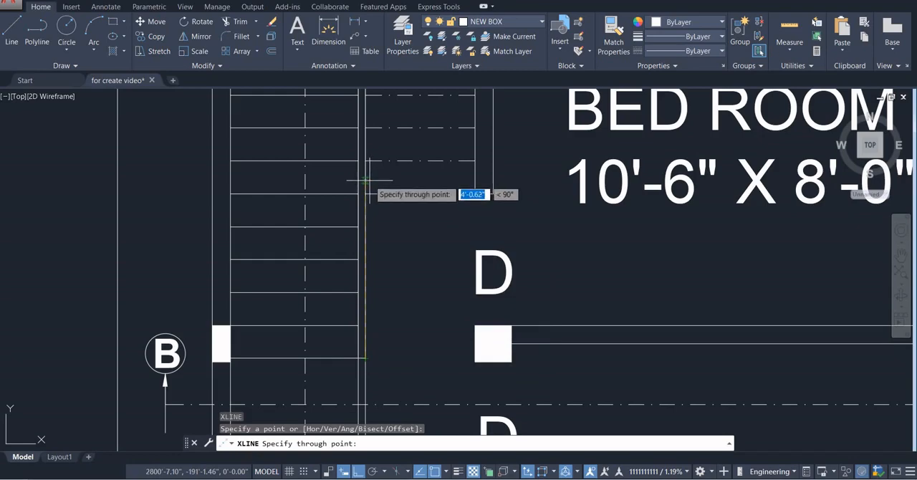
{"action": "left_click", "coordinate": [368, 181]}
{"action": "key", "text": "Return"}
Examine the dash-dotted second stair flight beside the bed room in the plan, comparing it with the new section and the reference
{"action": "scroll", "coordinate": [366, 179], "scroll_direction": "down", "scroll_amount": 5}
{"action": "scroll", "coordinate": [354, 143], "scroll_direction": "up", "scroll_amount": 3}
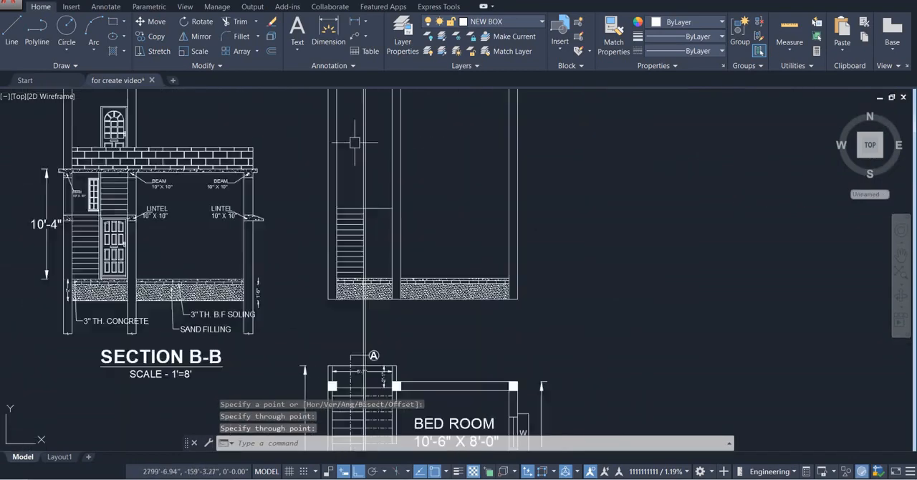
{"action": "scroll", "coordinate": [361, 172], "scroll_direction": "up", "scroll_amount": 3}
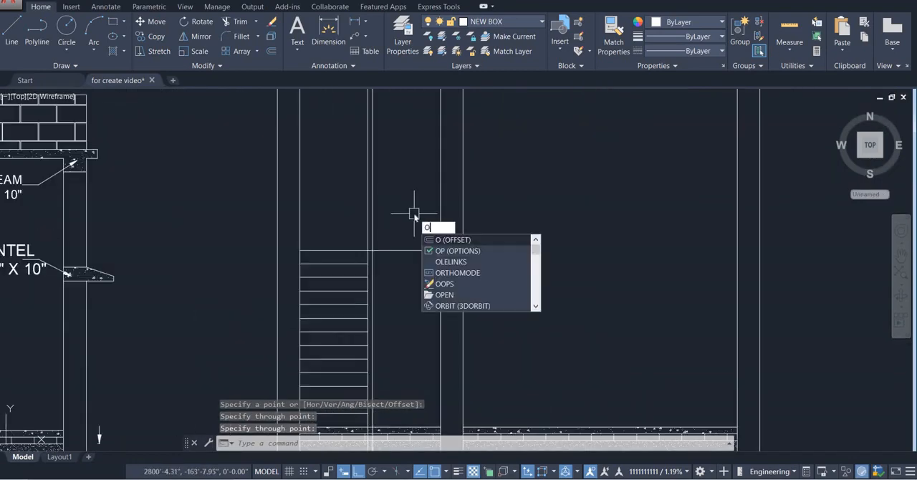
{"action": "key", "text": "Escape"}
{"action": "scroll", "coordinate": [413, 212], "scroll_direction": "down", "scroll_amount": 6}
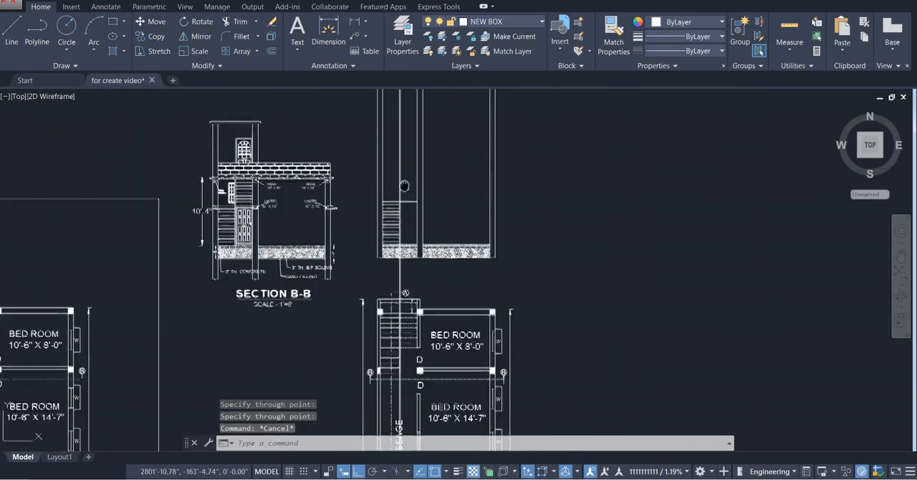
{"action": "scroll", "coordinate": [407, 280], "scroll_direction": "up", "scroll_amount": 5}
{"action": "middle_click_drag", "start_coordinate": [407, 280], "coordinate": [400, 226]}
{"action": "scroll", "coordinate": [400, 227], "scroll_direction": "up", "scroll_amount": 2}
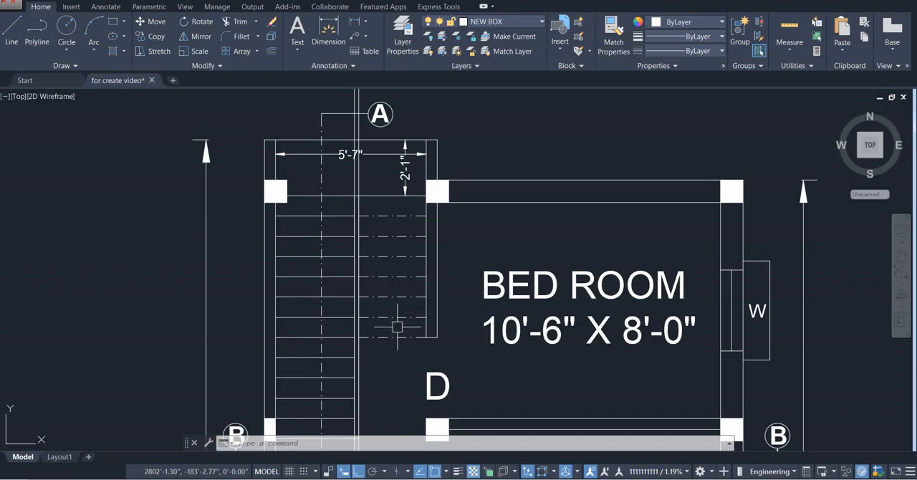
Offset the full-width stair line at the top of the lower flight upward seven times at 6" spacing
{"action": "scroll", "coordinate": [397, 327], "scroll_direction": "down", "scroll_amount": 6}
{"action": "scroll", "coordinate": [390, 201], "scroll_direction": "up", "scroll_amount": 6}
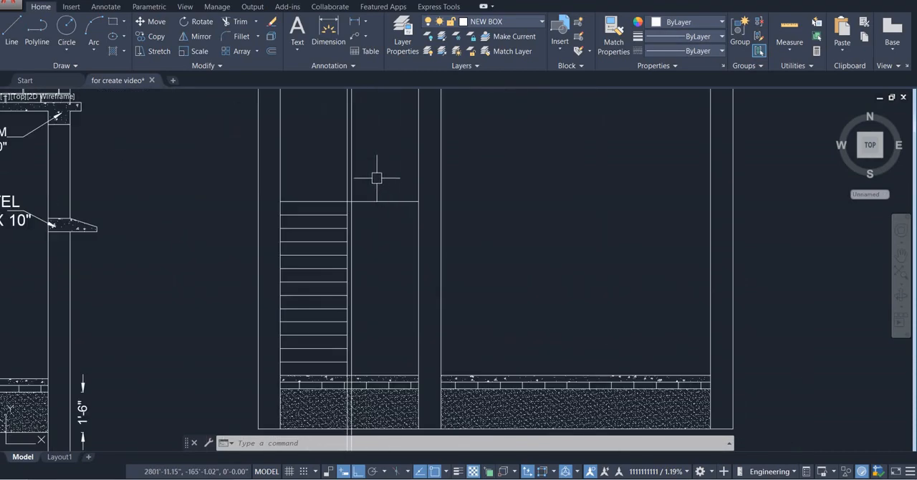
{"action": "scroll", "coordinate": [377, 178], "scroll_direction": "up", "scroll_amount": 2}
{"action": "scroll", "coordinate": [374, 229], "scroll_direction": "down", "scroll_amount": 4}
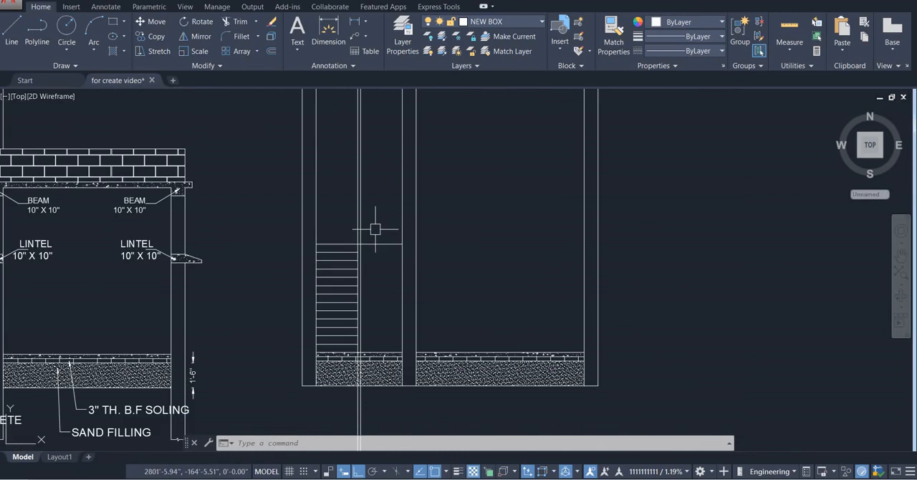
{"action": "scroll", "coordinate": [375, 229], "scroll_direction": "up", "scroll_amount": 4}
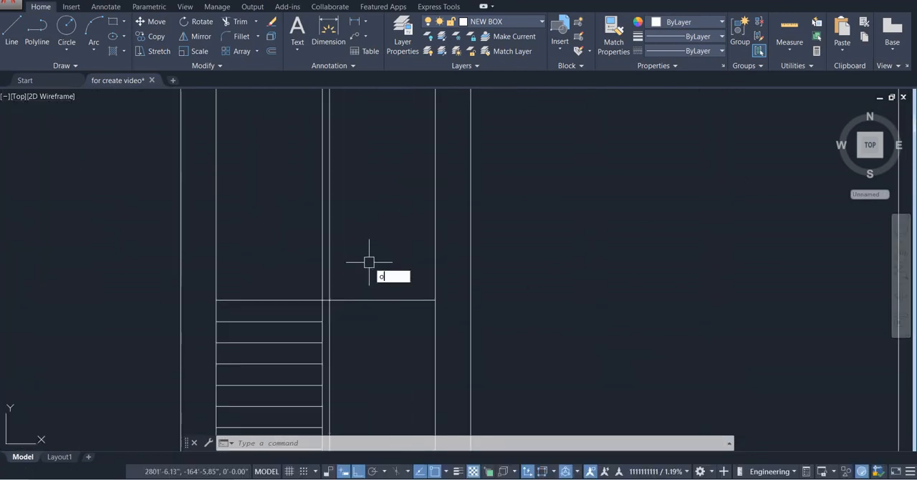
{"action": "key", "text": "Return"}
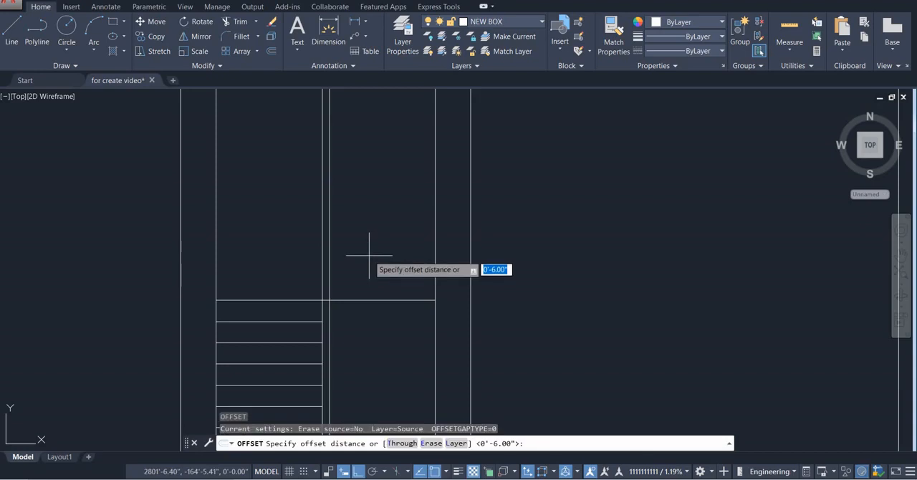
{"action": "key", "text": "Return"}
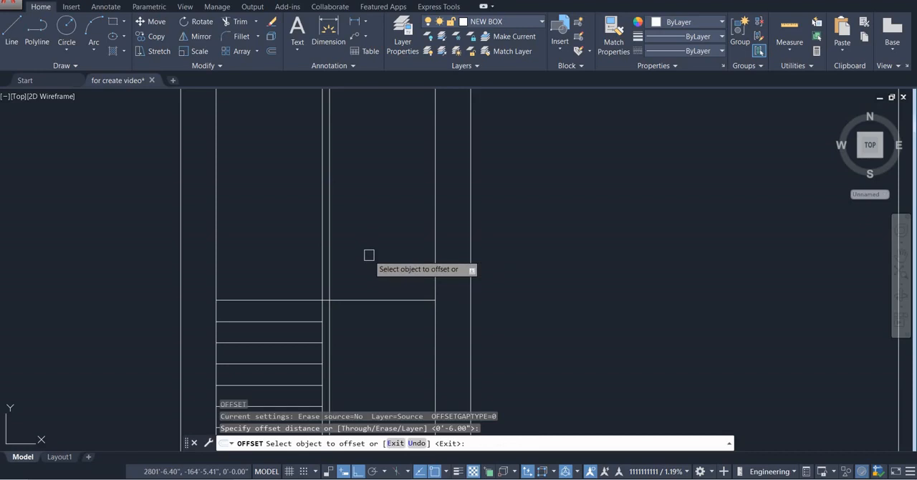
{"action": "left_click", "coordinate": [385, 300]}
{"action": "left_click", "coordinate": [378, 272]}
{"action": "left_click", "coordinate": [368, 279]}
{"action": "left_click", "coordinate": [369, 219]}
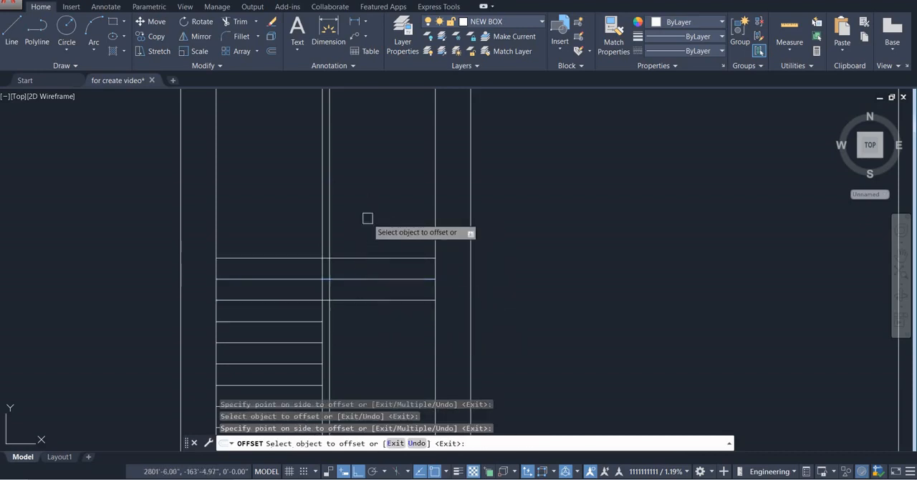
{"action": "left_click", "coordinate": [368, 258]}
{"action": "left_click", "coordinate": [375, 204]}
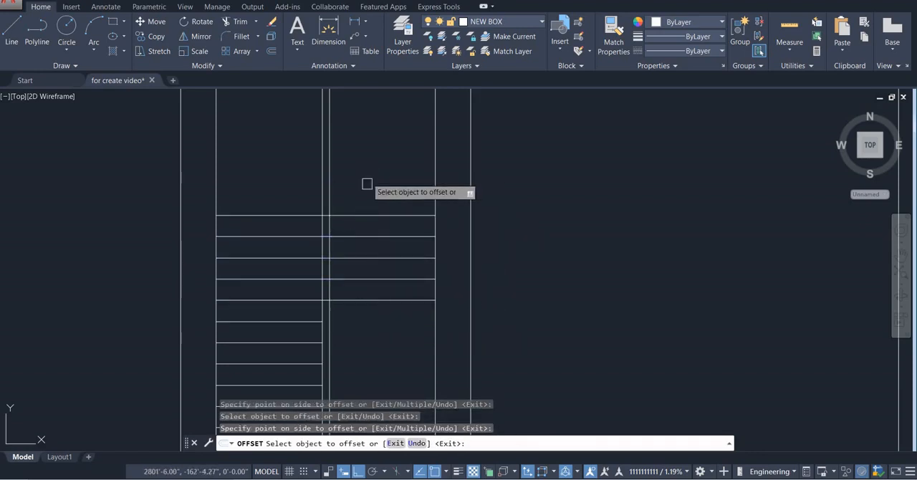
{"action": "left_click", "coordinate": [366, 216]}
{"action": "left_click", "coordinate": [371, 150]}
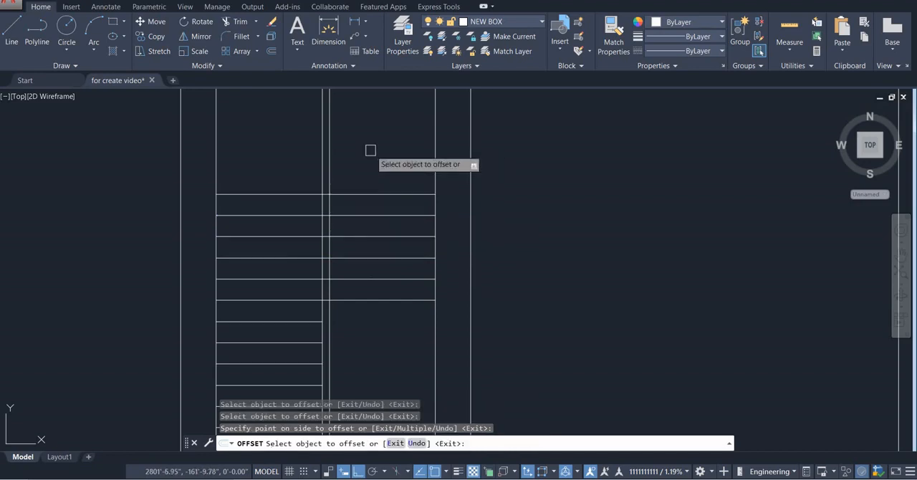
{"action": "left_click", "coordinate": [364, 194]}
{"action": "left_click", "coordinate": [369, 157]}
{"action": "left_click", "coordinate": [370, 172]}
{"action": "left_click", "coordinate": [362, 185]}
{"action": "key", "text": "Escape"}
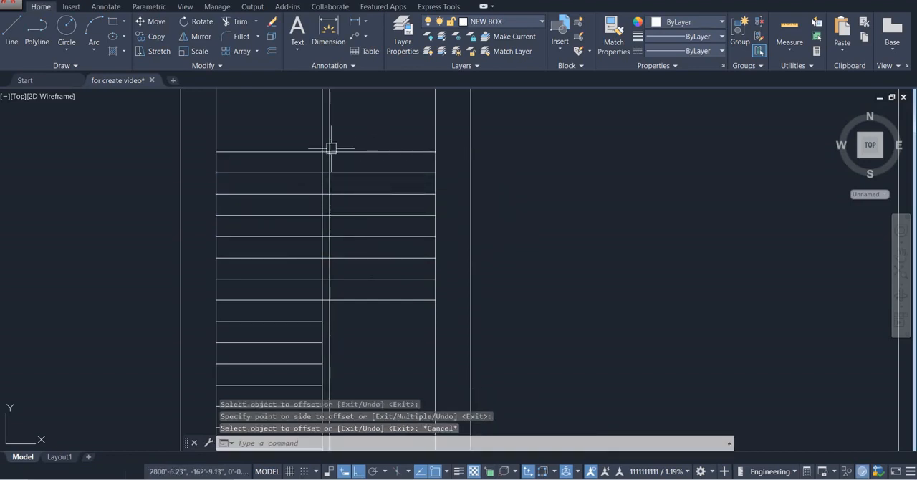
Trim the horizontal stair lines out of the narrow strip between the two flights, from the topmost line down to the landing line
{"action": "scroll", "coordinate": [310, 149], "scroll_direction": "up", "scroll_amount": 5}
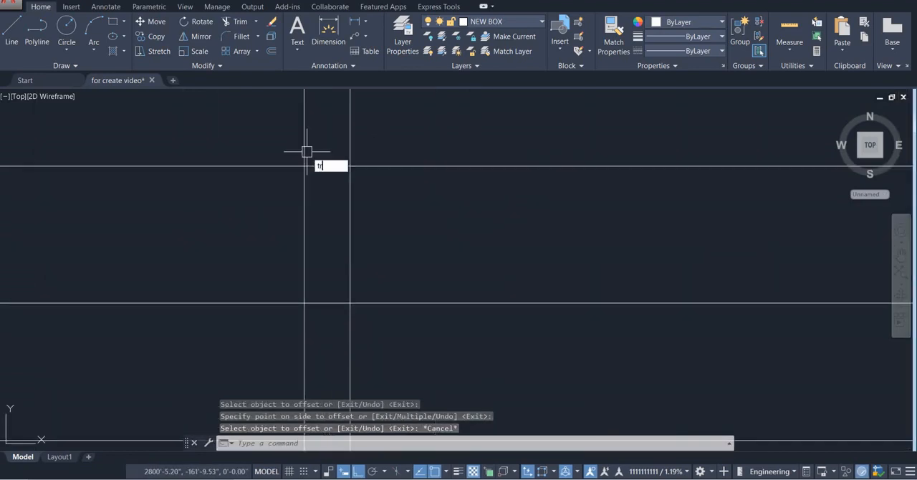
{"action": "key", "text": "Return"}
{"action": "key", "text": "Return"}
{"action": "left_click", "coordinate": [328, 142]}
{"action": "scroll", "coordinate": [322, 199], "scroll_direction": "down", "scroll_amount": 4}
{"action": "middle_click_drag", "start_coordinate": [322, 199], "coordinate": [350, 122]}
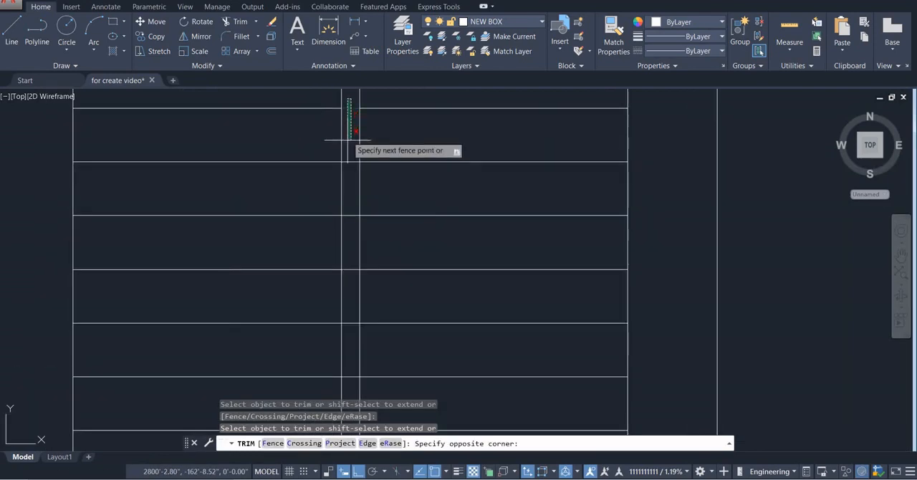
{"action": "scroll", "coordinate": [348, 143], "scroll_direction": "down", "scroll_amount": 3}
{"action": "scroll", "coordinate": [349, 283], "scroll_direction": "up", "scroll_amount": 3}
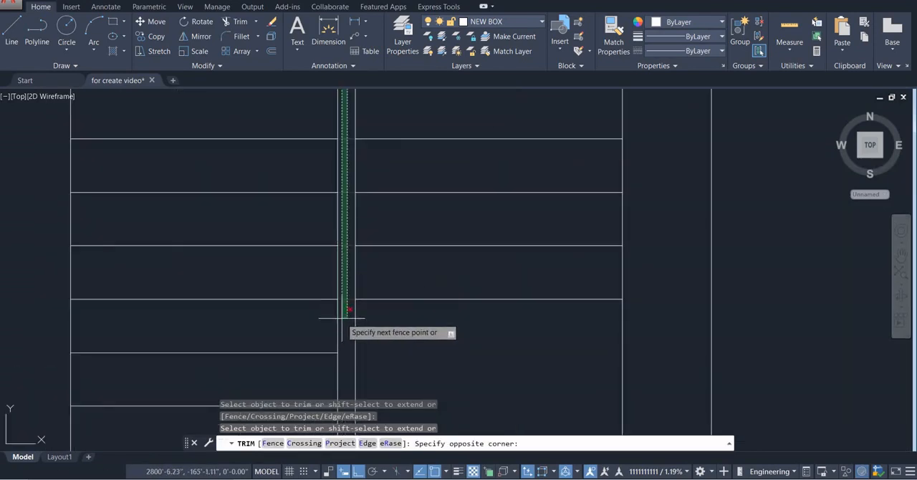
{"action": "left_click", "coordinate": [342, 318]}
{"action": "key", "text": "Escape"}
{"action": "scroll", "coordinate": [342, 317], "scroll_direction": "down", "scroll_amount": 4}
{"action": "middle_click_drag", "start_coordinate": [342, 317], "coordinate": [352, 309]}
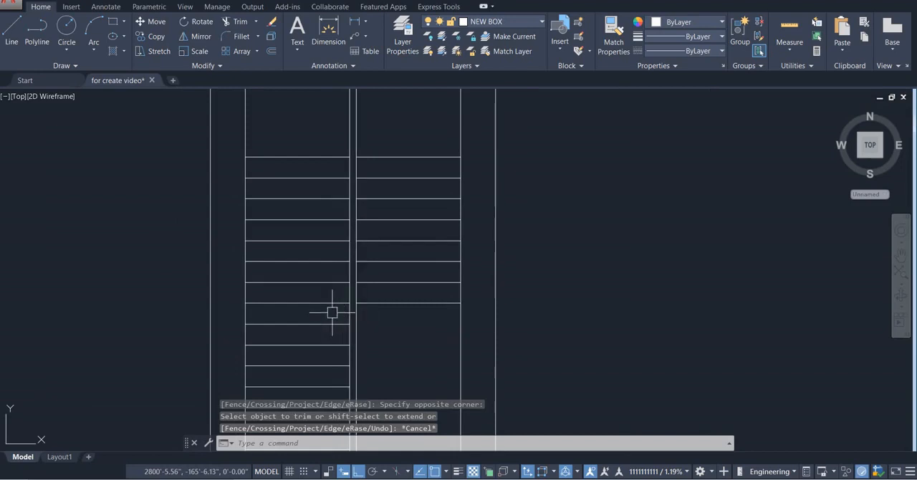
Try erasing the lower flight's top line together with all the lines above it, and undo the deletion
{"action": "left_click", "coordinate": [332, 312]}
{"action": "left_click", "coordinate": [302, 103]}
{"action": "key", "text": "Delete"}
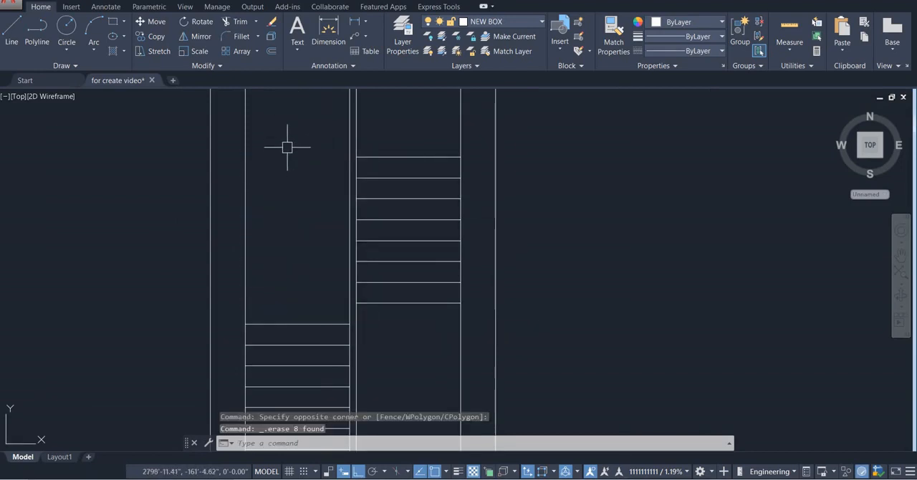
{"action": "scroll", "coordinate": [303, 179], "scroll_direction": "down", "scroll_amount": 3}
{"action": "scroll", "coordinate": [329, 218], "scroll_direction": "up", "scroll_amount": 1}
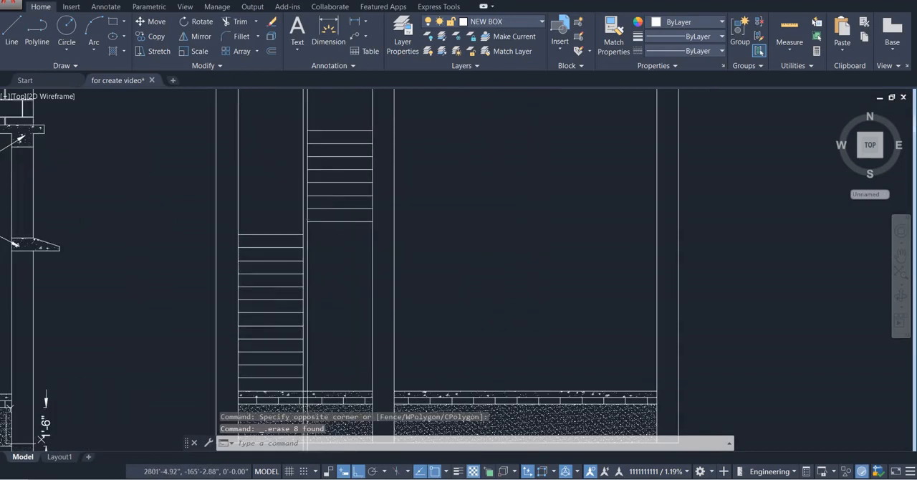
{"action": "key", "text": "ctrl+z"}
{"action": "key", "text": "ctrl+z"}
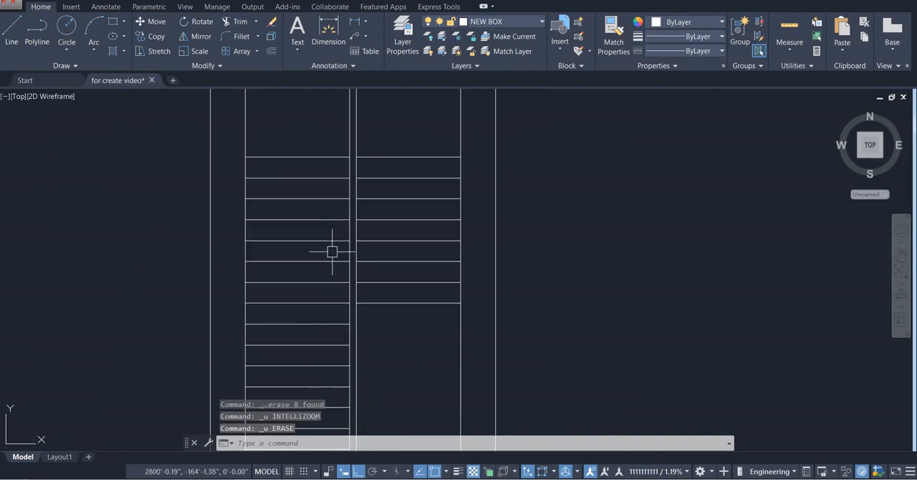
Erase the seven surplus stair lines above the lower flight's top line, on the outer column side of the narrow strip
{"action": "left_click", "coordinate": [332, 292]}
{"action": "left_click", "coordinate": [312, 129]}
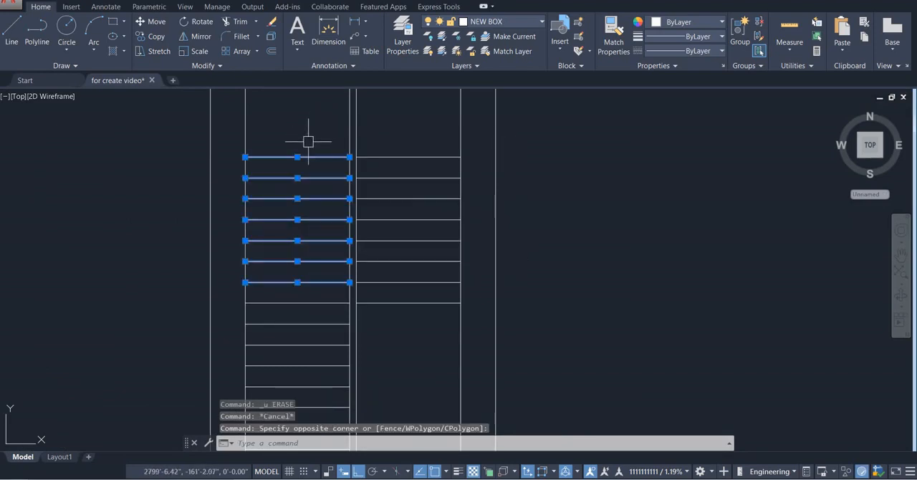
{"action": "key", "text": "Delete"}
Extend the lower flight's top line across the narrow strip to meet the bottom line of the upper flight
{"action": "type", "text": "ex"}
{"action": "key", "text": "Return"}
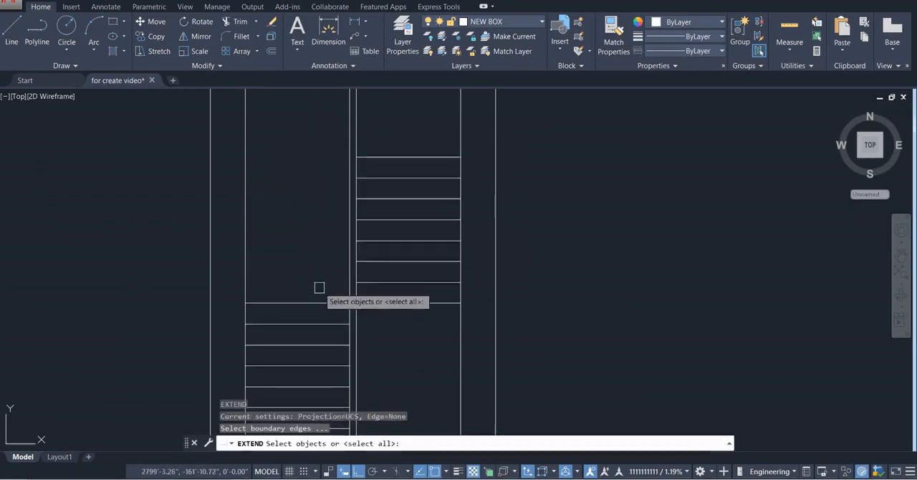
{"action": "key", "text": "Return"}
{"action": "left_click", "coordinate": [320, 303]}
{"action": "key", "text": "Escape"}
{"action": "scroll", "coordinate": [392, 312], "scroll_direction": "down", "scroll_amount": 2}
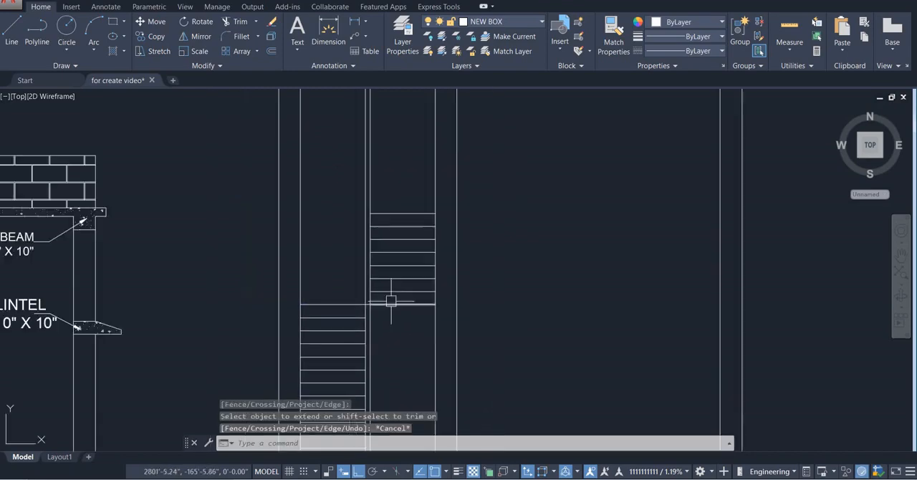
Check the door level in the reference section, measure the new landing line's height above the floor with a dimension, and delete that dimension
{"action": "middle_click_drag", "start_coordinate": [389, 301], "coordinate": [381, 188]}
{"action": "scroll", "coordinate": [387, 222], "scroll_direction": "down", "scroll_amount": 2}
{"action": "middle_click_drag", "start_coordinate": [168, 209], "coordinate": [244, 232]}
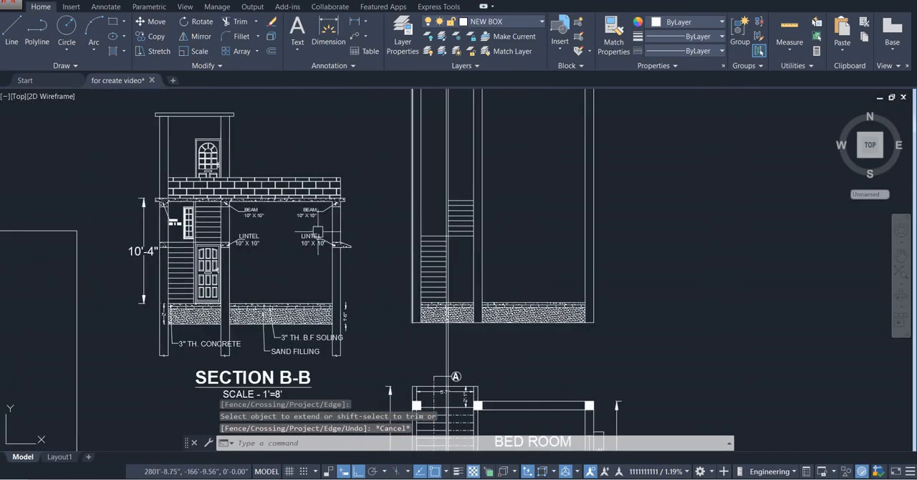
{"action": "scroll", "coordinate": [159, 222], "scroll_direction": "up", "scroll_amount": 4}
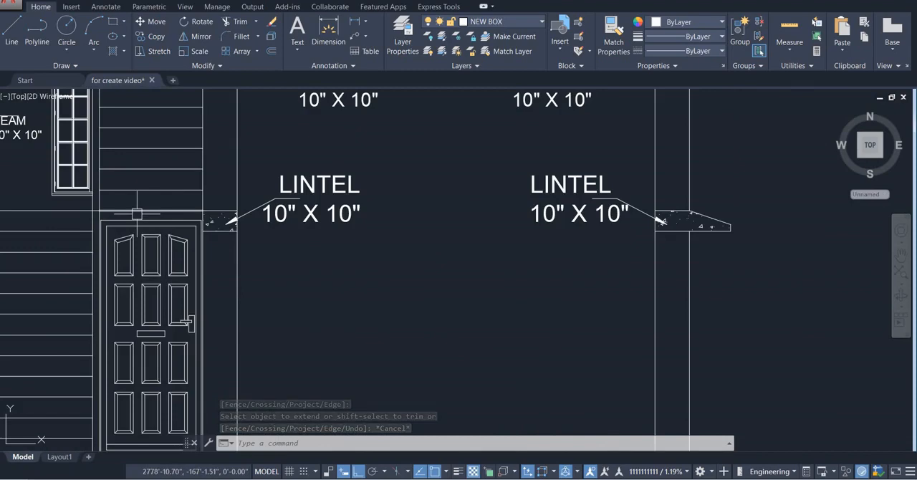
{"action": "scroll", "coordinate": [137, 213], "scroll_direction": "down", "scroll_amount": 4}
{"action": "scroll", "coordinate": [394, 242], "scroll_direction": "up", "scroll_amount": 3}
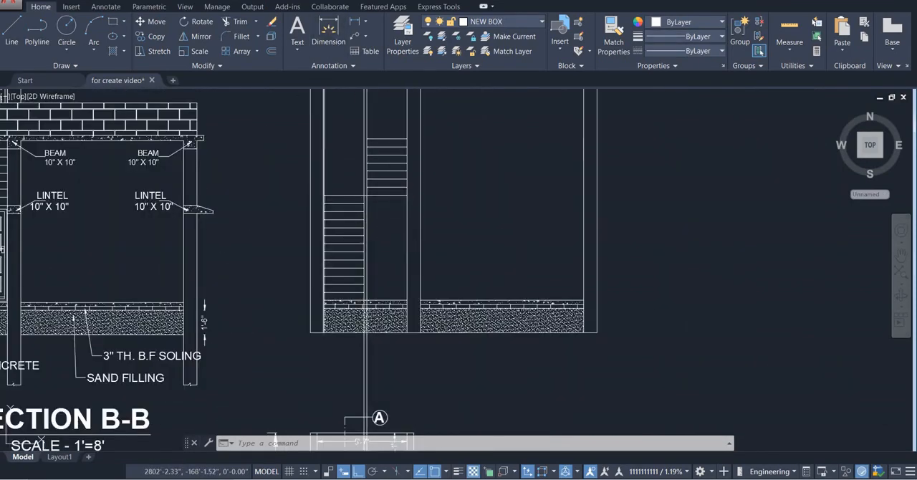
{"action": "left_click", "coordinate": [328, 32]}
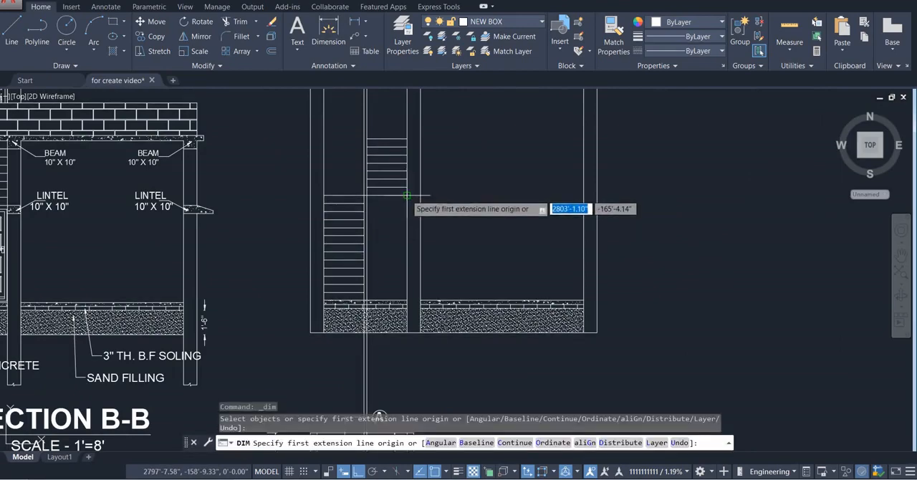
{"action": "left_click", "coordinate": [406, 194]}
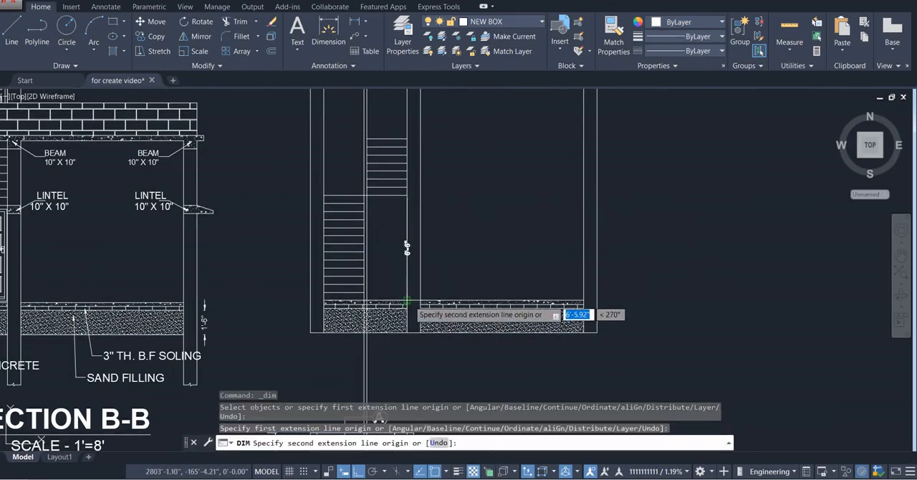
{"action": "left_click", "coordinate": [406, 301]}
{"action": "left_click", "coordinate": [393, 272]}
{"action": "scroll", "coordinate": [403, 246], "scroll_direction": "up", "scroll_amount": 4}
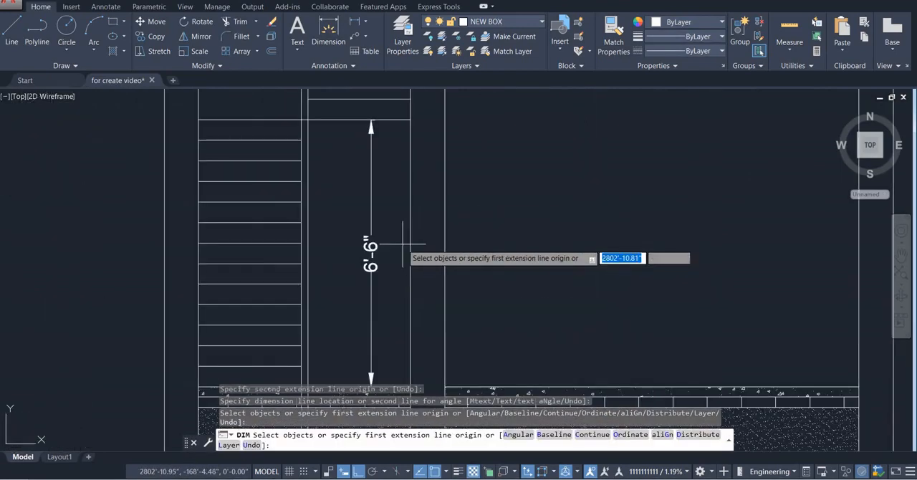
{"action": "left_click", "coordinate": [382, 227]}
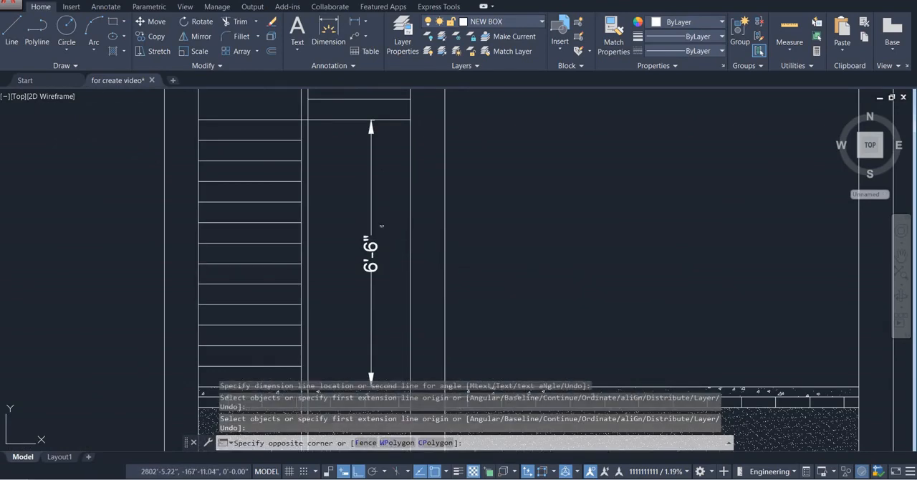
{"action": "left_click", "coordinate": [356, 287]}
{"action": "key", "text": "Delete"}
Draw horizontal lines from both ends of the upper flight's top line to the outer faces of the two end columns
{"action": "scroll", "coordinate": [387, 258], "scroll_direction": "down", "scroll_amount": 3}
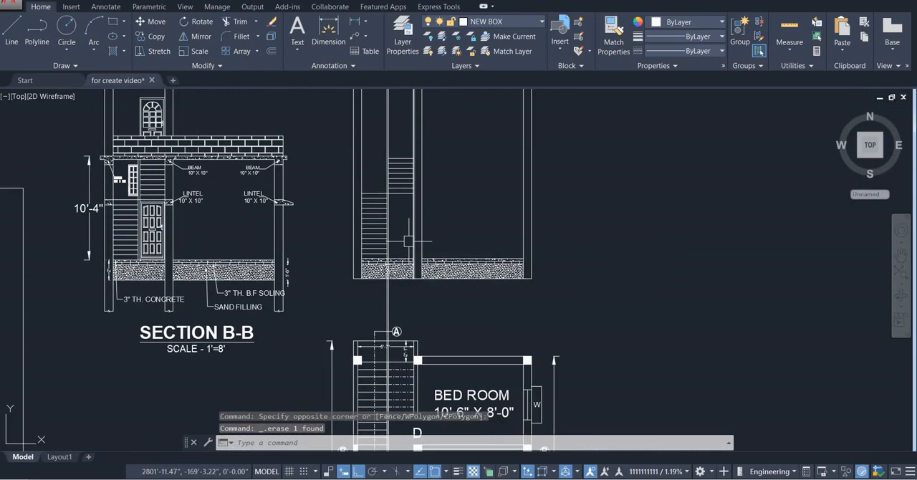
{"action": "middle_click_drag", "start_coordinate": [409, 180], "coordinate": [415, 267]}
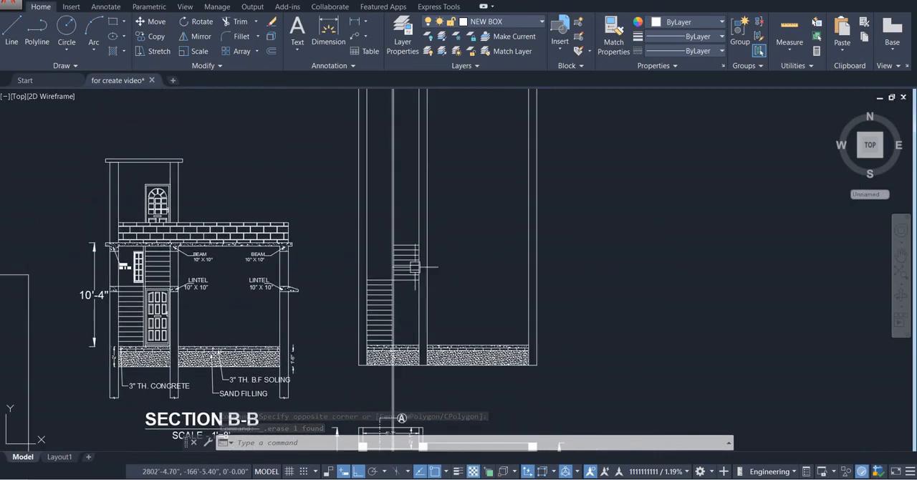
{"action": "scroll", "coordinate": [433, 227], "scroll_direction": "up", "scroll_amount": 3}
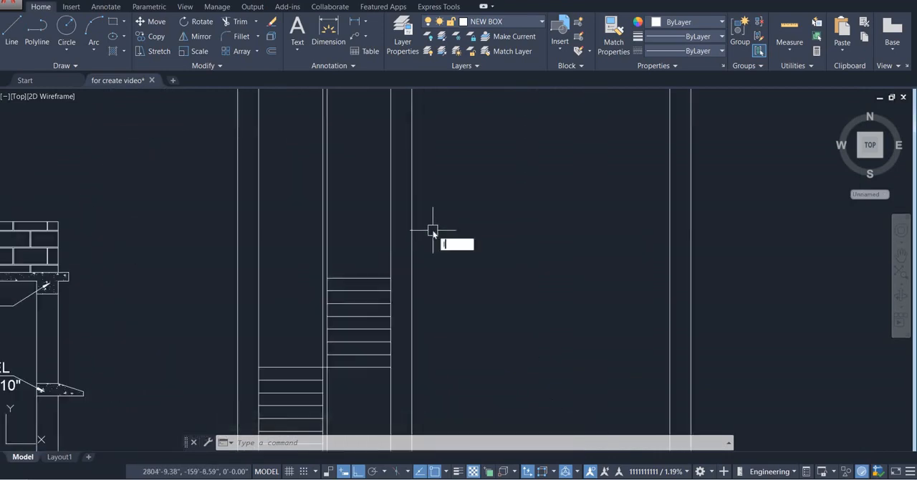
{"action": "key", "text": "Return"}
{"action": "left_click", "coordinate": [390, 278]}
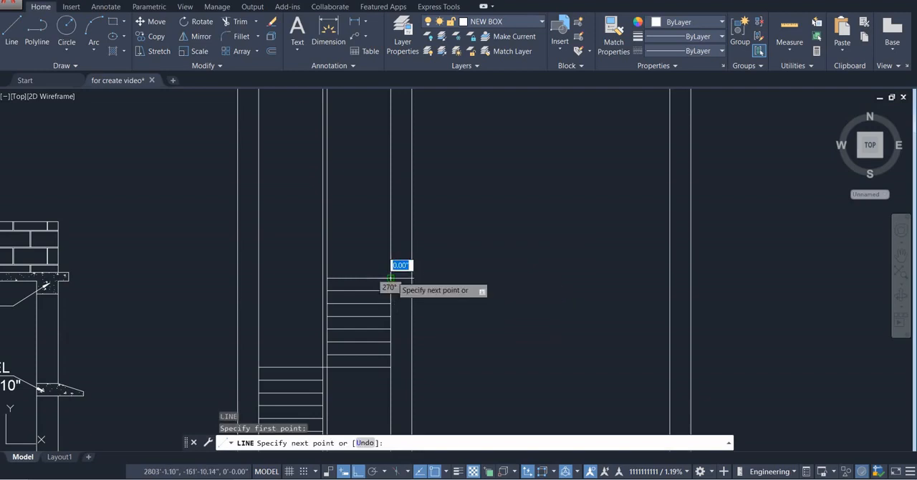
{"action": "left_click", "coordinate": [691, 278]}
{"action": "key", "text": "Escape"}
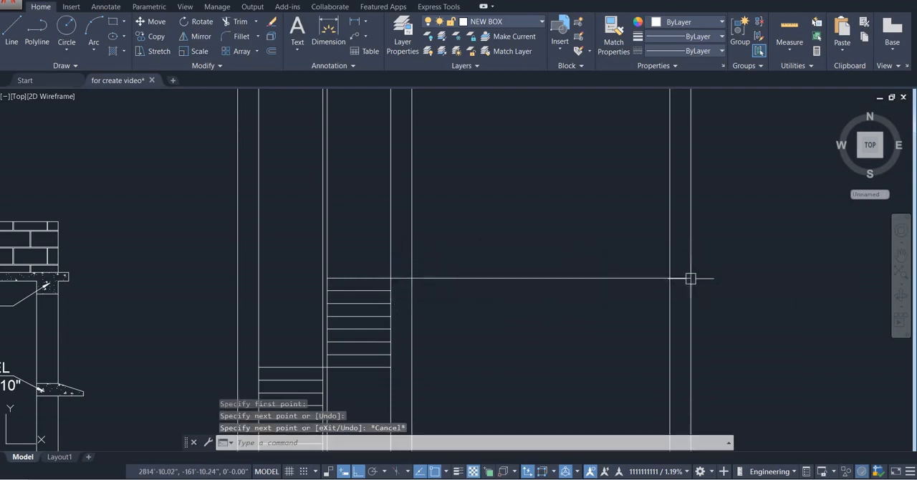
{"action": "key", "text": "Return"}
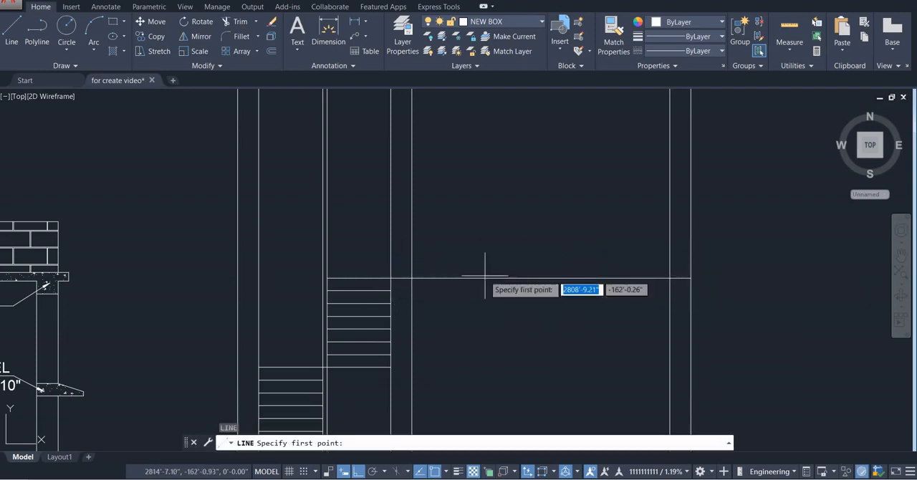
{"action": "left_click", "coordinate": [326, 278]}
{"action": "left_click", "coordinate": [238, 278]}
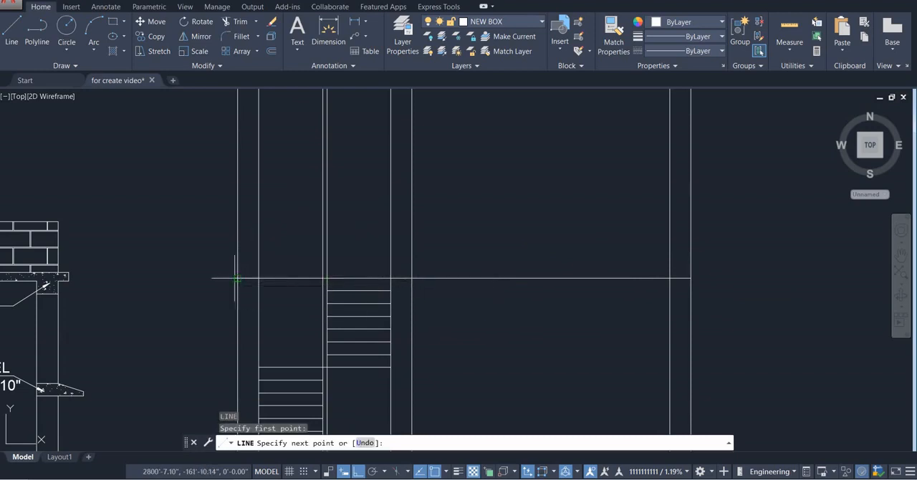
{"action": "key", "text": "Escape"}
Trim off all the vertical column and stair strip lines that project above the horizontal line at the upper flight's top
{"action": "type", "text": "tr"}
{"action": "key", "text": "Return"}
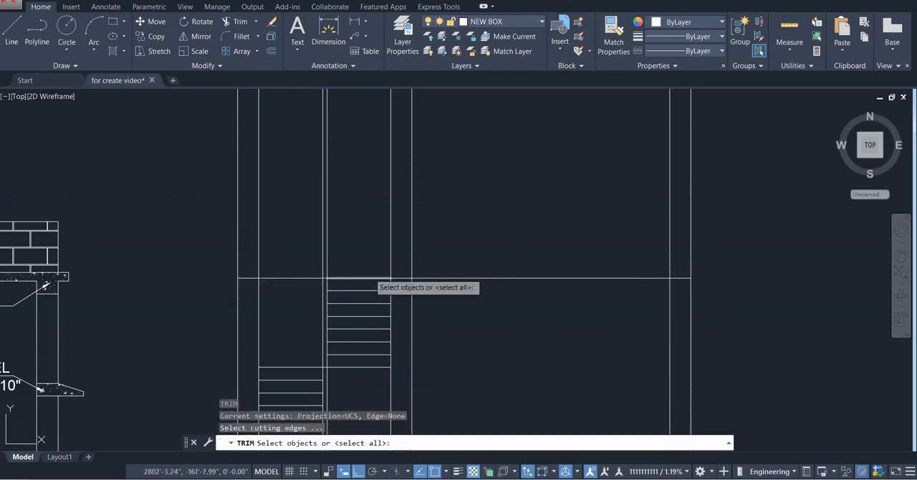
{"action": "key", "text": "Return"}
{"action": "left_click_drag", "start_coordinate": [716, 192], "coordinate": [173, 191]}
{"action": "key", "text": "Return"}
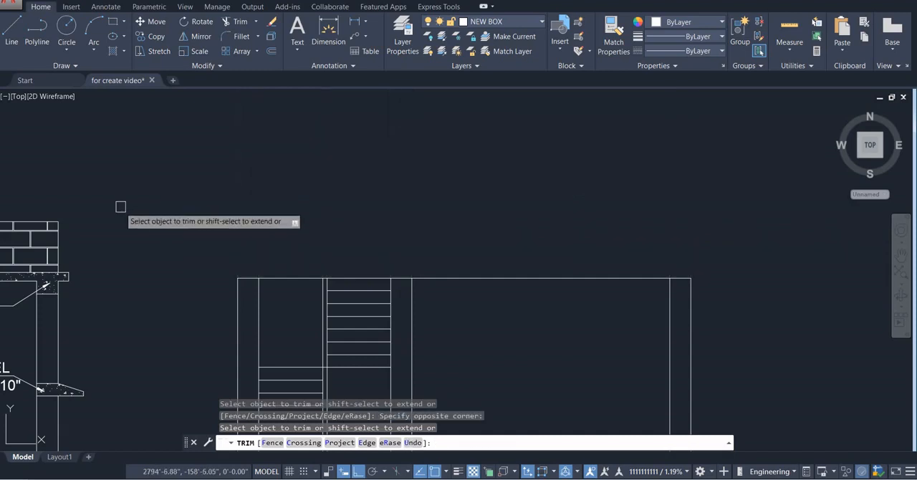
{"action": "key", "text": "Escape"}
{"action": "scroll", "coordinate": [409, 221], "scroll_direction": "down", "scroll_amount": 2}
{"action": "middle_click_drag", "start_coordinate": [409, 222], "coordinate": [424, 151]}
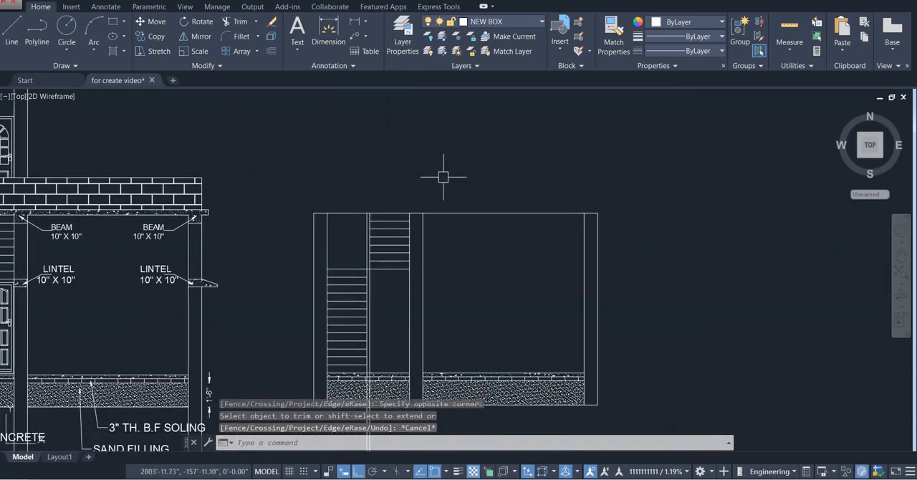
{"action": "scroll", "coordinate": [447, 181], "scroll_direction": "up", "scroll_amount": 2}
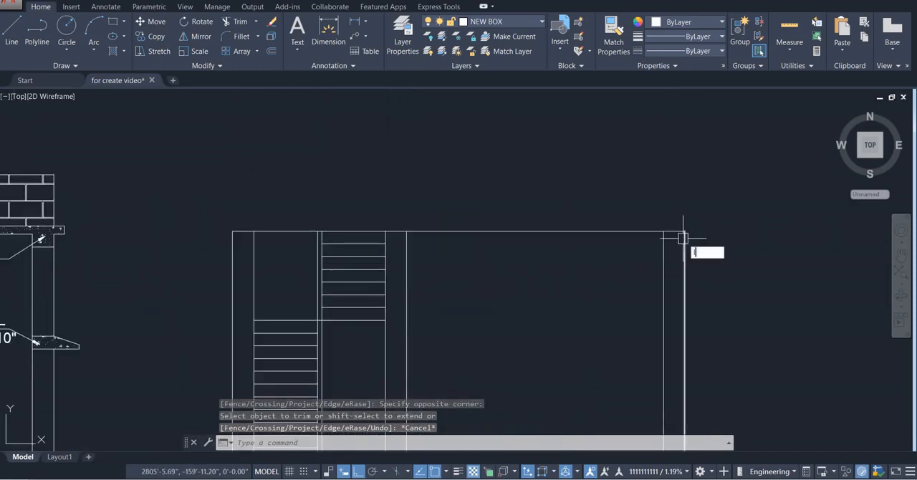
{"action": "key", "text": "Return"}
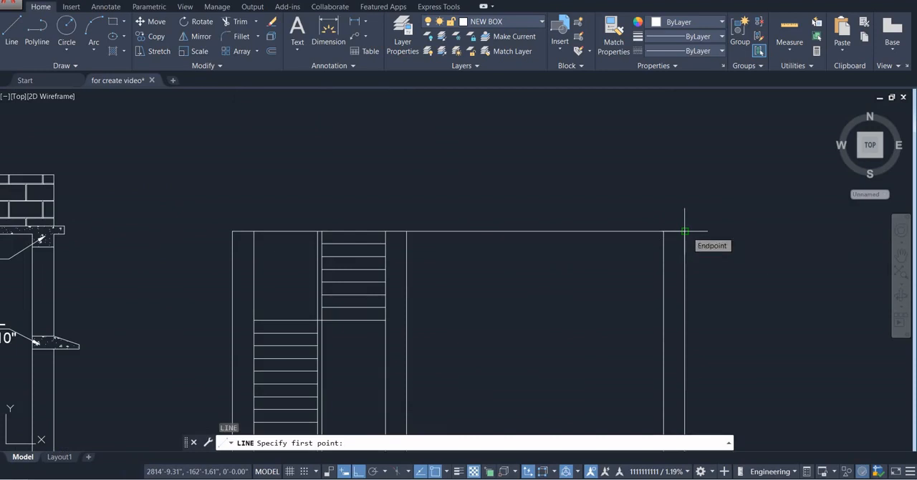
{"action": "key", "text": "Escape"}
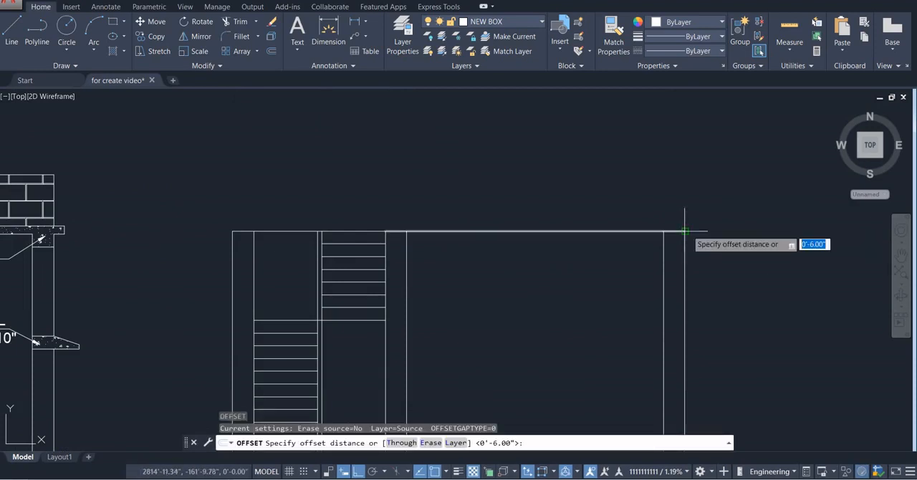
Offset the horizontal line segments at the upper flight's top 4" upward to form the roof slab's top edge
{"action": "type", "text": "4"}
{"action": "key", "text": "Return"}
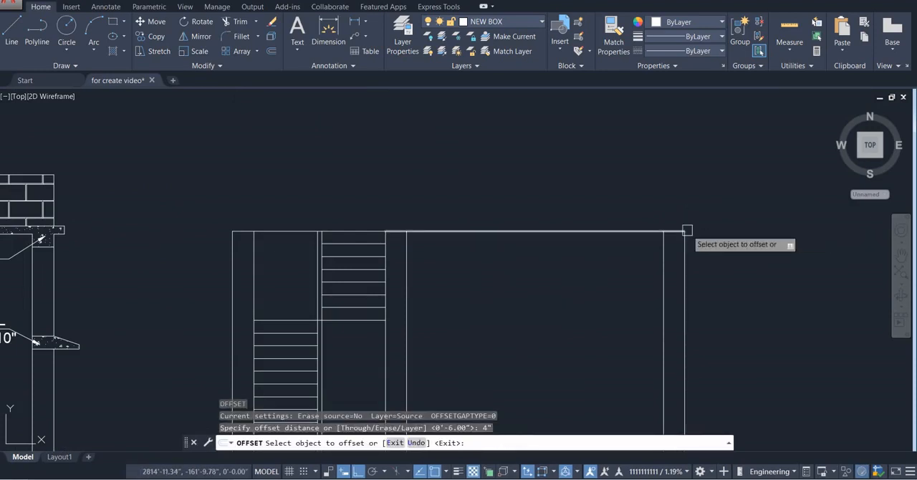
{"action": "left_click", "coordinate": [625, 231]}
{"action": "left_click", "coordinate": [455, 205]}
{"action": "left_click", "coordinate": [354, 229]}
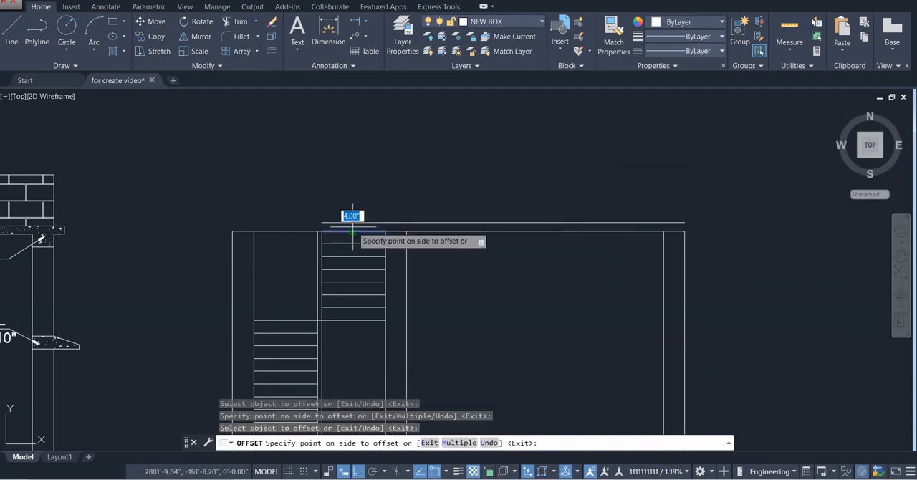
{"action": "left_click", "coordinate": [352, 212]}
{"action": "key", "text": "Escape"}
{"action": "key", "text": "Escape"}
{"action": "key", "text": "Escape"}
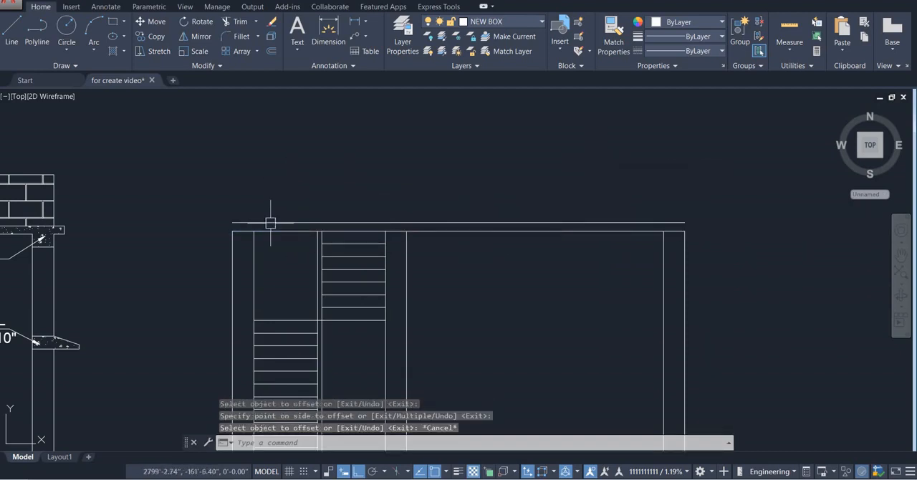
Draw the roof slab's overhang beyond the stair-side end column: 5" outward, 4" up, and back to the slab's top line
{"action": "scroll", "coordinate": [210, 220], "scroll_direction": "up", "scroll_amount": 2}
{"action": "key", "text": "Return"}
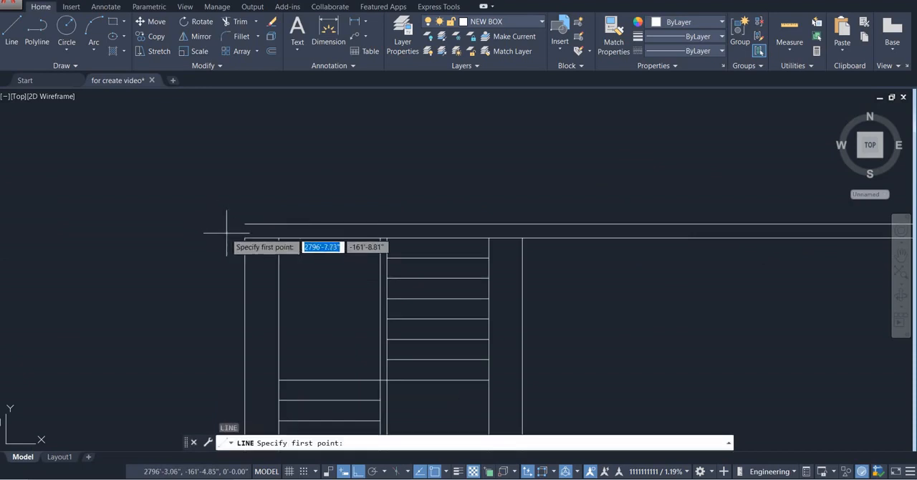
{"action": "left_click", "coordinate": [245, 237]}
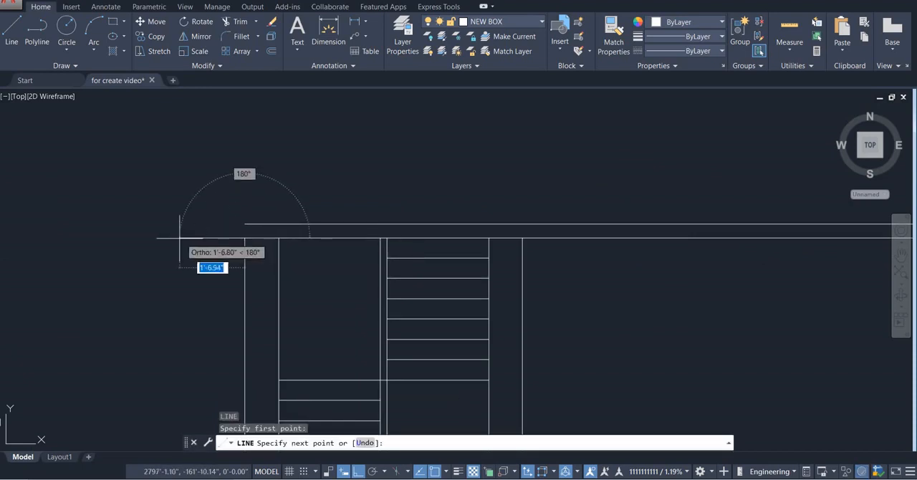
{"action": "type", "text": "5"}
{"action": "key", "text": "Return"}
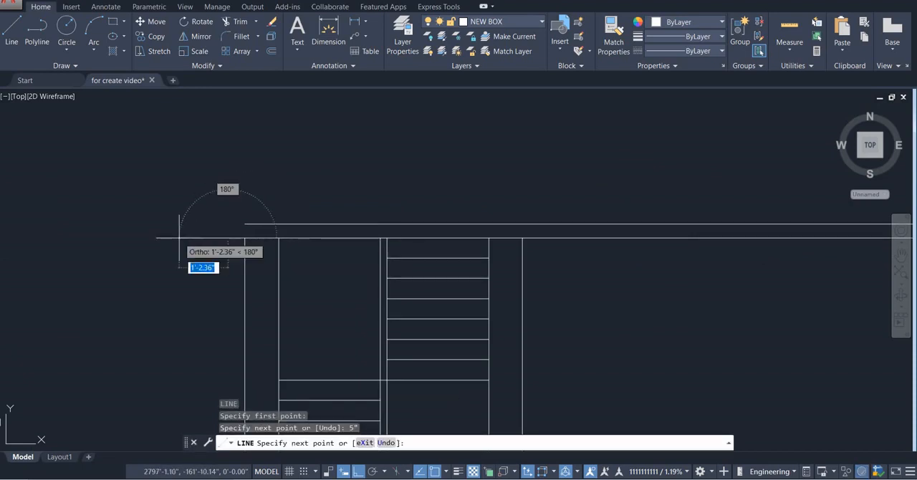
{"action": "type", "text": "4"}
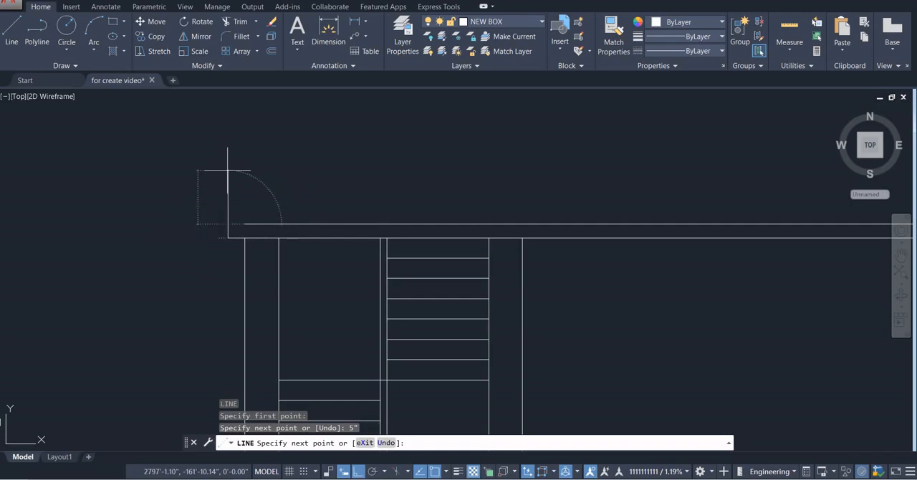
{"action": "key", "text": "Return"}
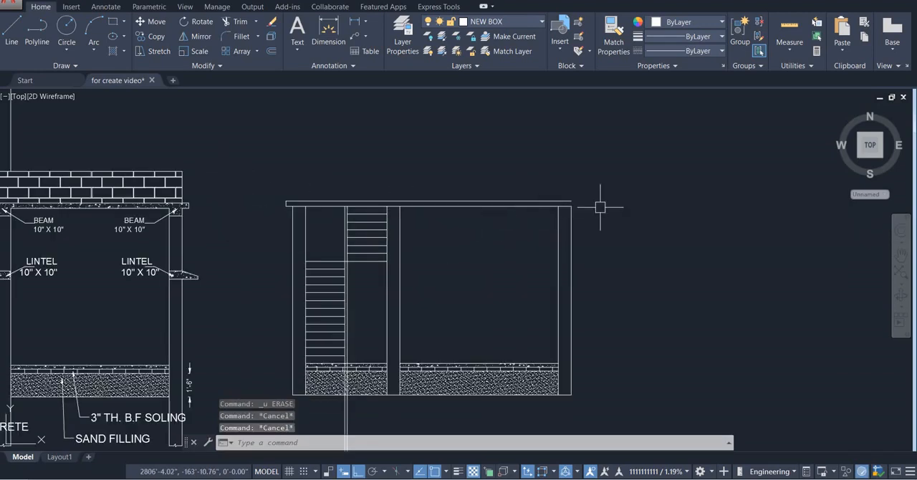
Draw the matching overhang beyond the opposite end column: 5" outward, 4" up, and back to the slab's top line
{"action": "scroll", "coordinate": [600, 207], "scroll_direction": "up", "scroll_amount": 3}
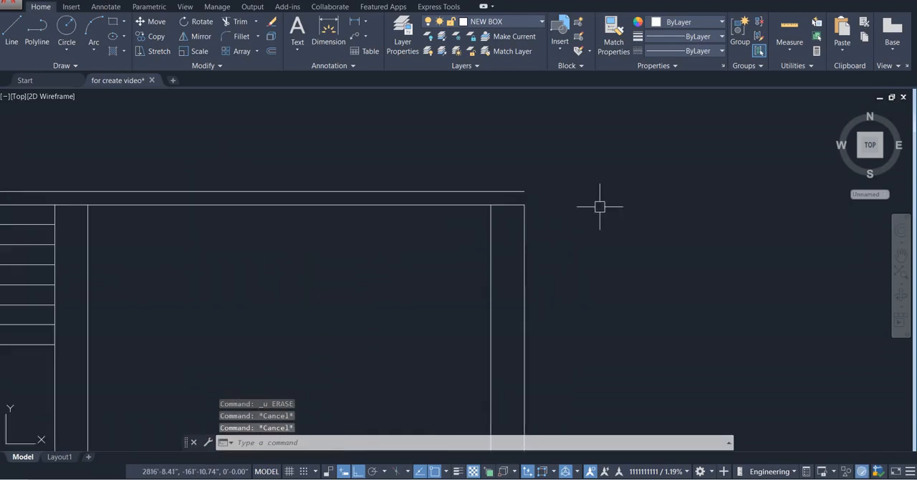
{"action": "type", "text": "l"}
{"action": "key", "text": "Return"}
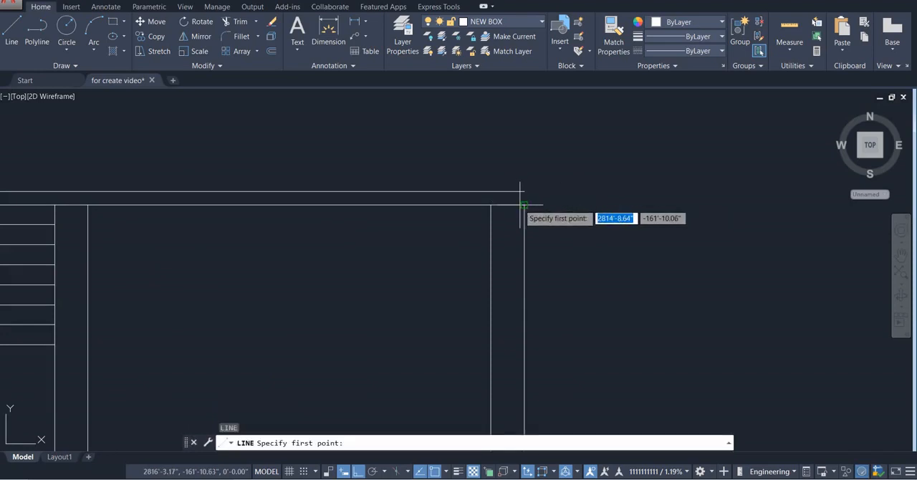
{"action": "left_click", "coordinate": [524, 205]}
{"action": "type", "text": "5"}
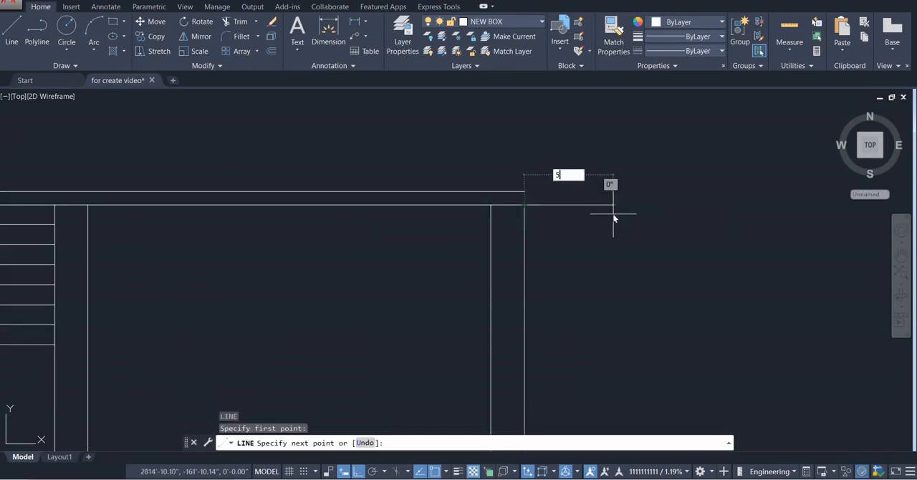
{"action": "key", "text": "Return"}
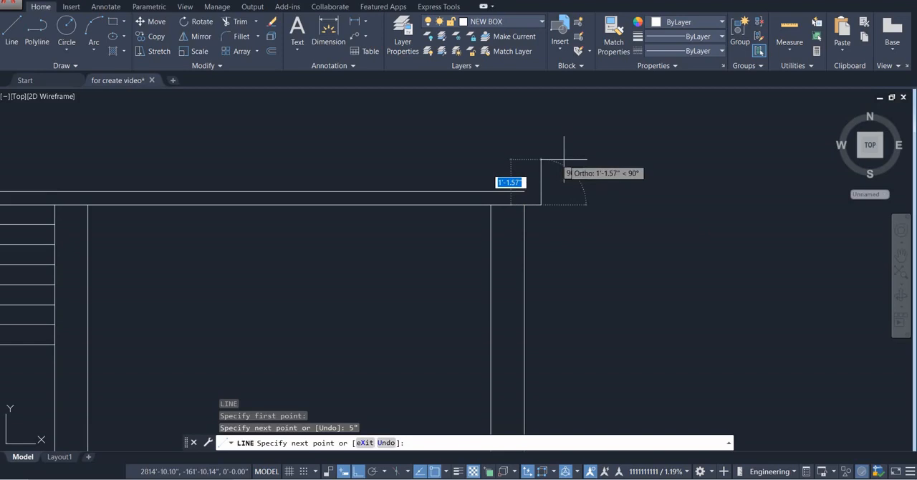
{"action": "type", "text": "4"}
{"action": "key", "text": "Return"}
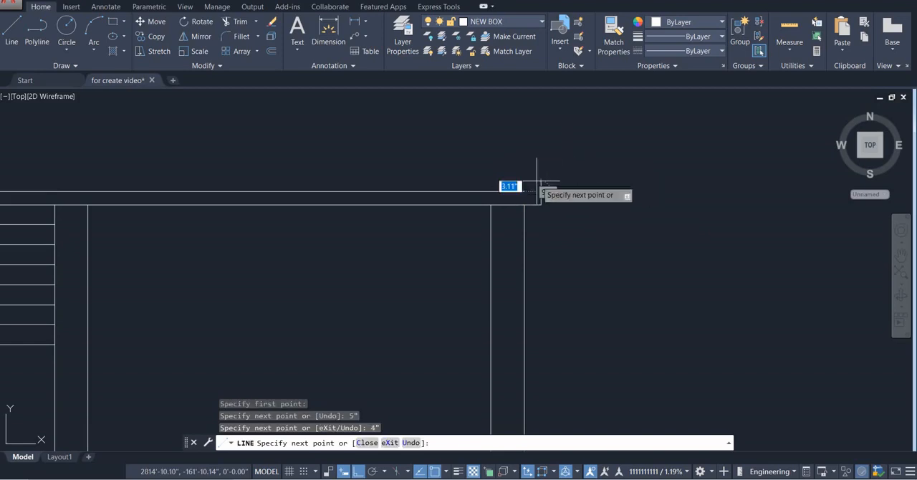
{"action": "key", "text": "Escape"}
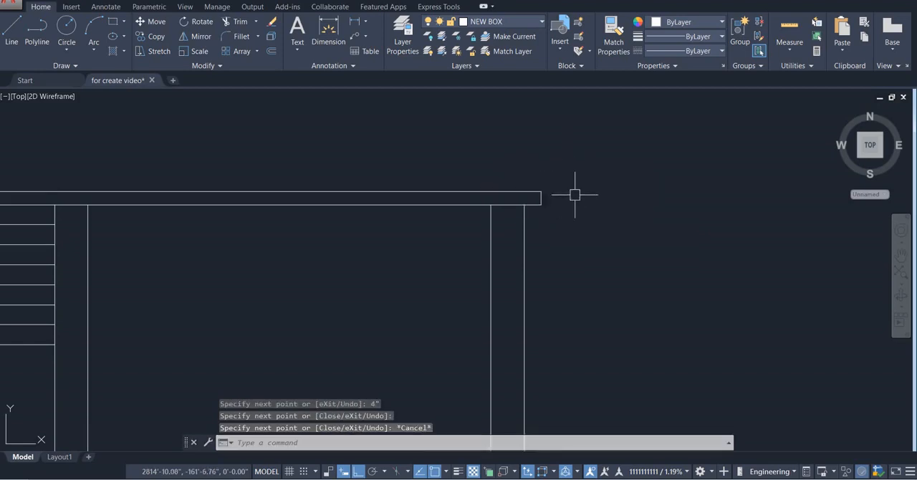
Hatch the full length of the roof slab with the AR-CONC concrete pattern
{"action": "scroll", "coordinate": [649, 219], "scroll_direction": "down", "scroll_amount": 5}
{"action": "scroll", "coordinate": [639, 219], "scroll_direction": "up", "scroll_amount": 4}
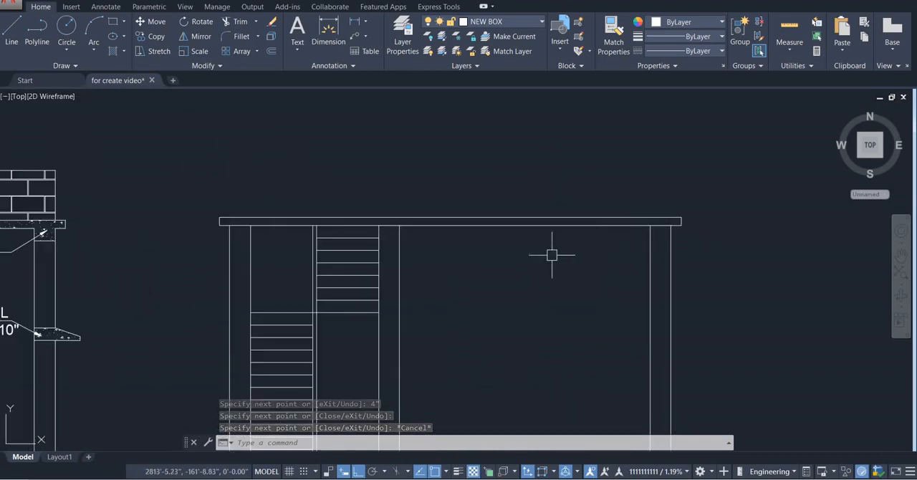
{"action": "type", "text": "H"}
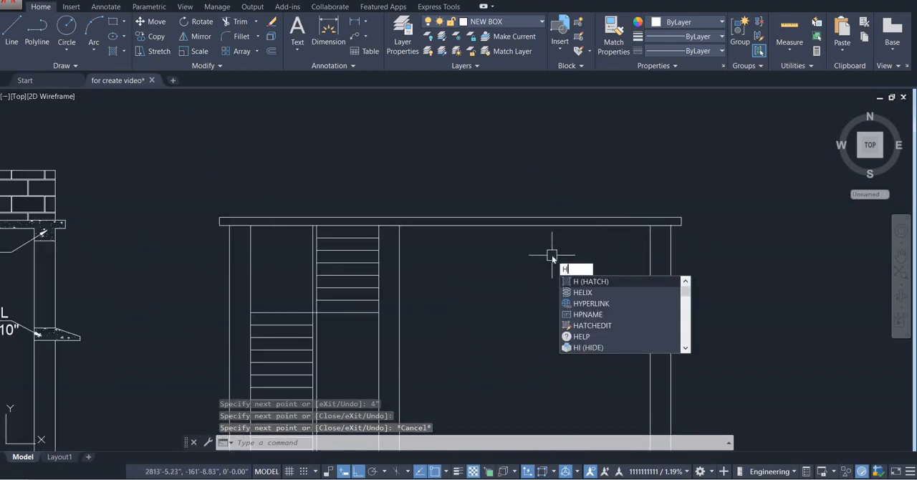
{"action": "key", "text": "Escape"}
{"action": "type", "text": "h"}
{"action": "key", "text": "Return"}
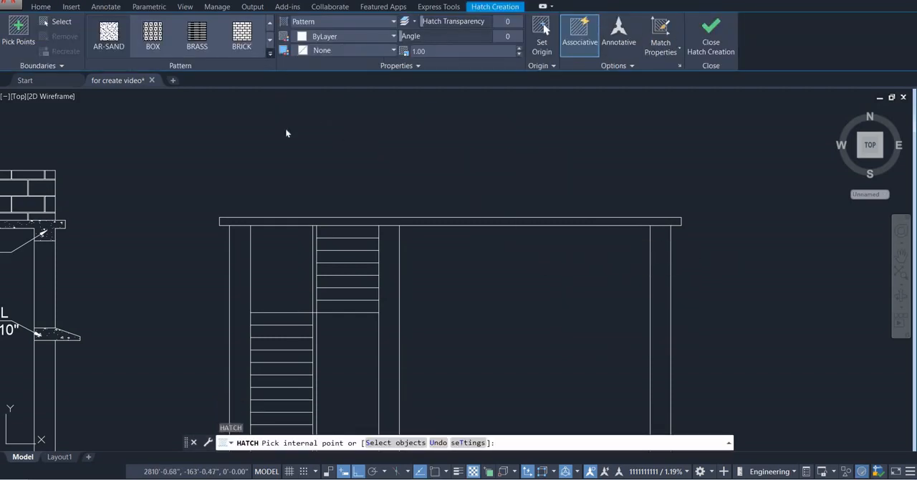
{"action": "left_click", "coordinate": [271, 53]}
{"action": "scroll", "coordinate": [227, 133], "scroll_direction": "down", "scroll_amount": 3}
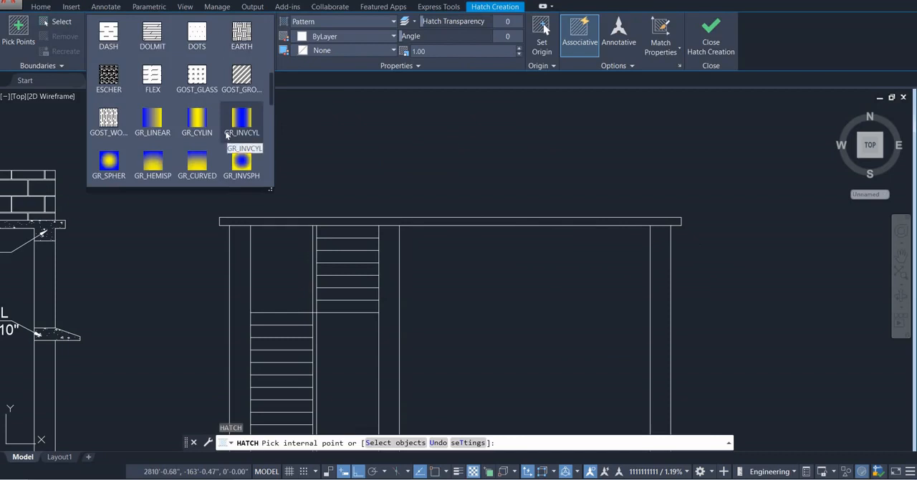
{"action": "scroll", "coordinate": [226, 134], "scroll_direction": "up", "scroll_amount": 3}
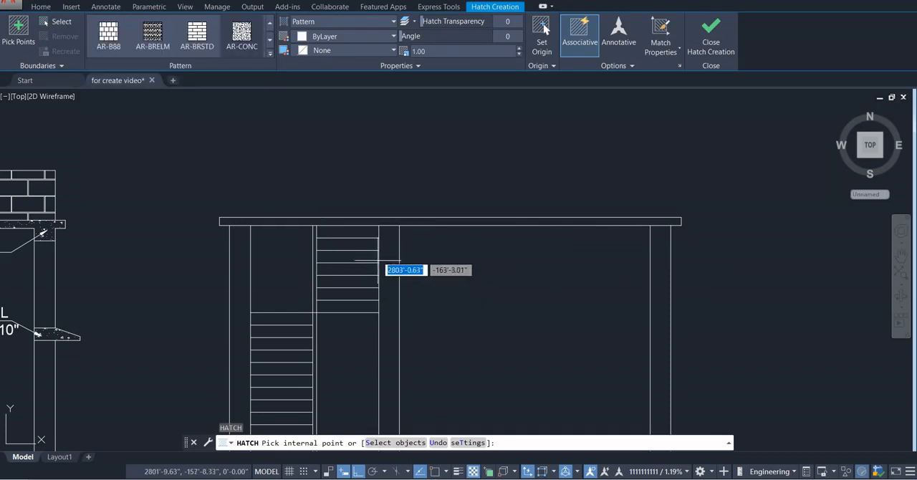
{"action": "left_click", "coordinate": [382, 217]}
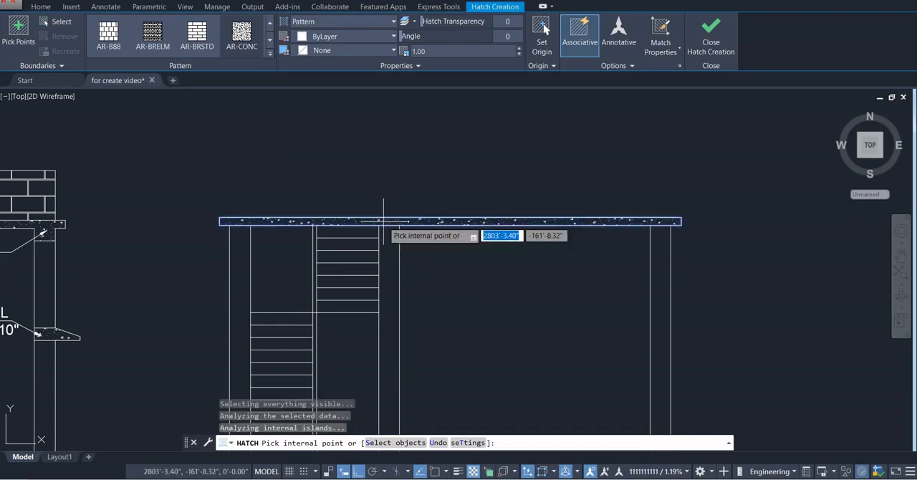
{"action": "key", "text": "Escape"}
Compare the new section's stair bay with the door and window beside the stairs in the reference section
{"action": "scroll", "coordinate": [399, 220], "scroll_direction": "down", "scroll_amount": 2}
{"action": "middle_click_drag", "start_coordinate": [399, 223], "coordinate": [394, 193]}
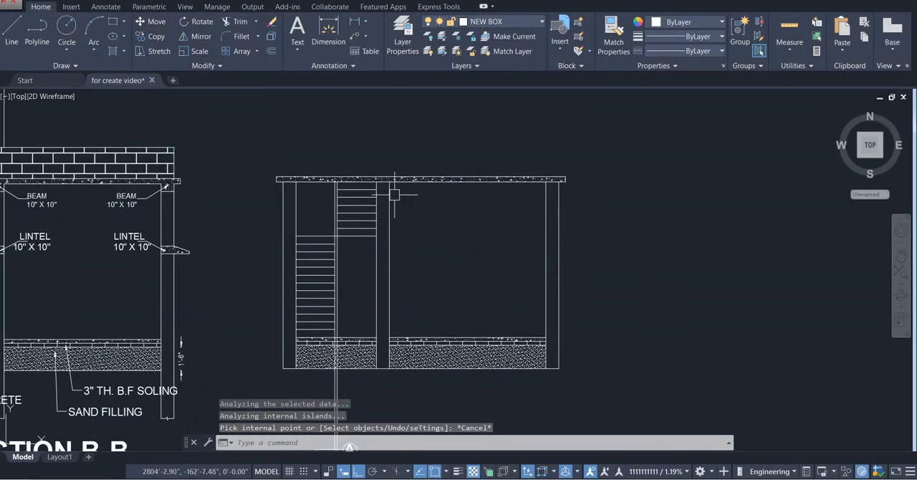
{"action": "key", "text": "Escape"}
{"action": "key", "text": "Escape"}
{"action": "scroll", "coordinate": [408, 220], "scroll_direction": "down", "scroll_amount": 3}
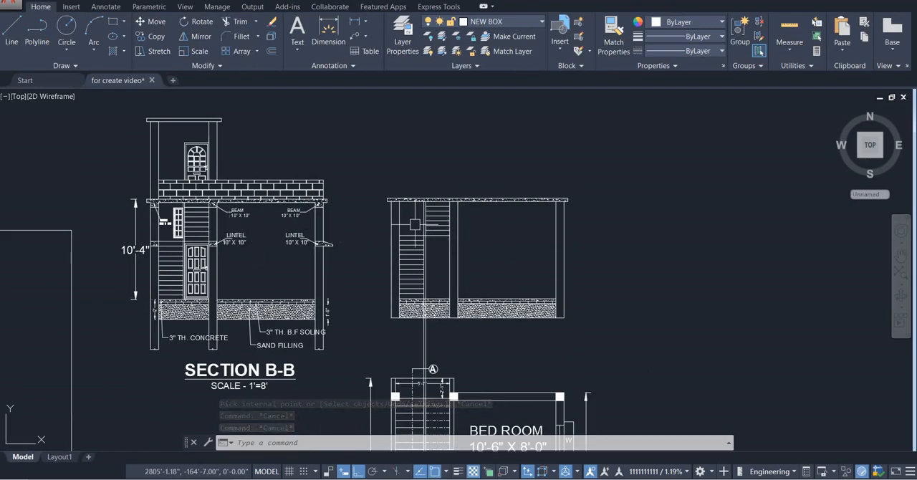
{"action": "scroll", "coordinate": [426, 225], "scroll_direction": "up", "scroll_amount": 3}
{"action": "scroll", "coordinate": [427, 190], "scroll_direction": "up", "scroll_amount": 2}
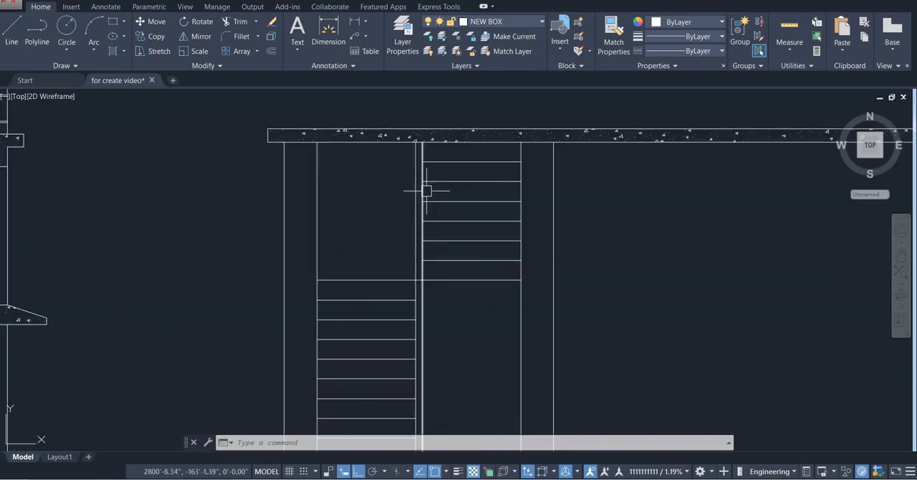
{"action": "scroll", "coordinate": [417, 185], "scroll_direction": "down", "scroll_amount": 5}
{"action": "middle_click_drag", "start_coordinate": [414, 189], "coordinate": [470, 209]}
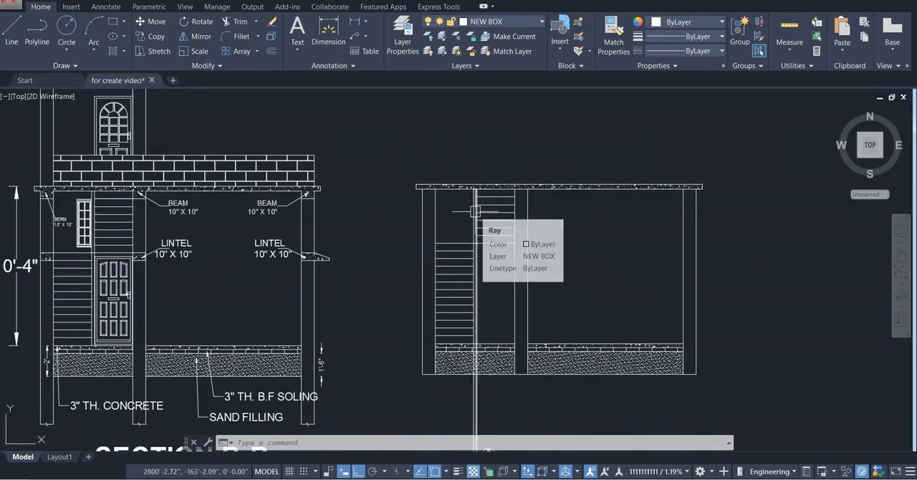
{"action": "scroll", "coordinate": [484, 213], "scroll_direction": "up", "scroll_amount": 4}
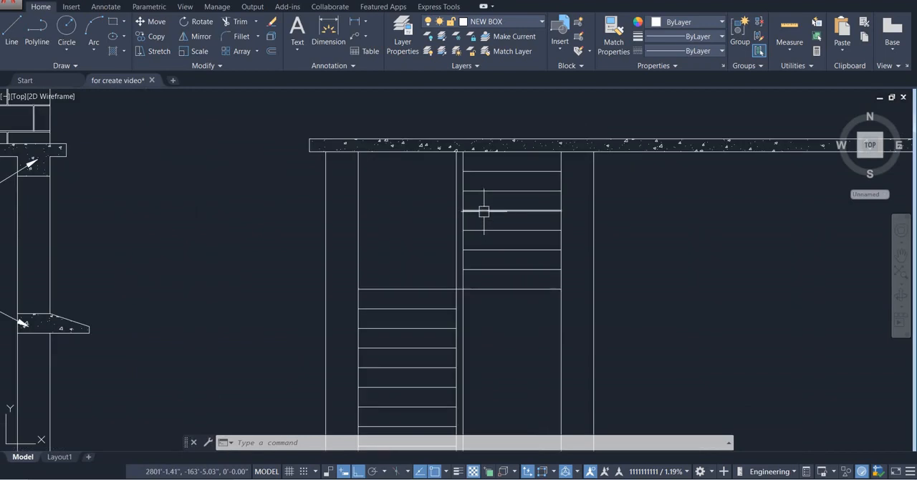
Draw a rectangle 3' wide and 4' high in the empty space above the roof slab, aligned with the narrow stair strip
{"action": "type", "text": "e"}
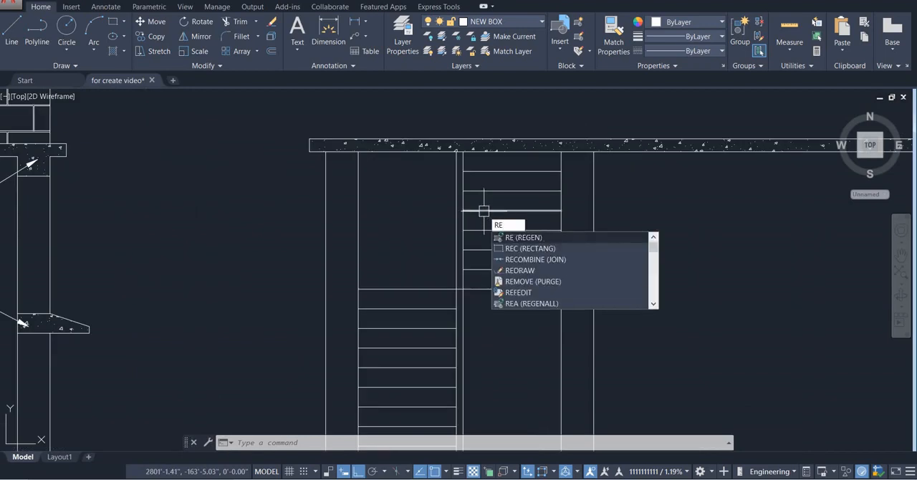
{"action": "type", "text": "c"}
{"action": "key", "text": "Return"}
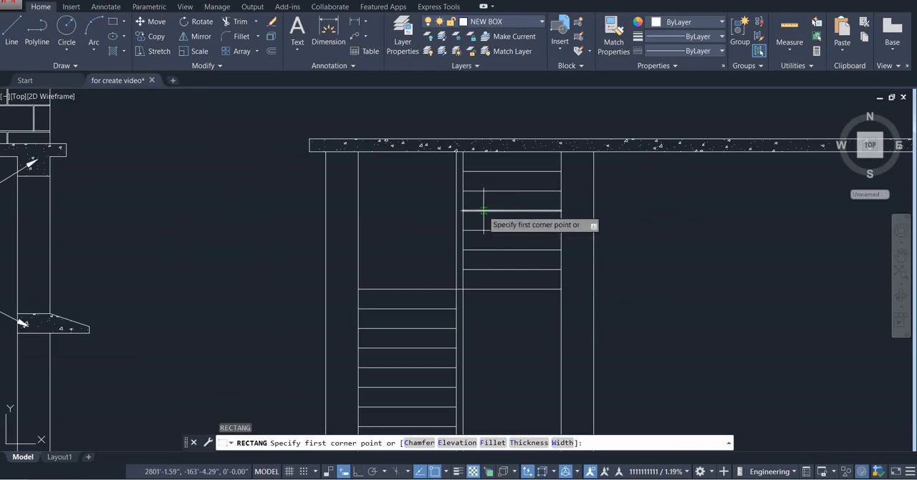
{"action": "scroll", "coordinate": [484, 210], "scroll_direction": "down", "scroll_amount": 3}
{"action": "middle_click_drag", "start_coordinate": [448, 262], "coordinate": [420, 331]}
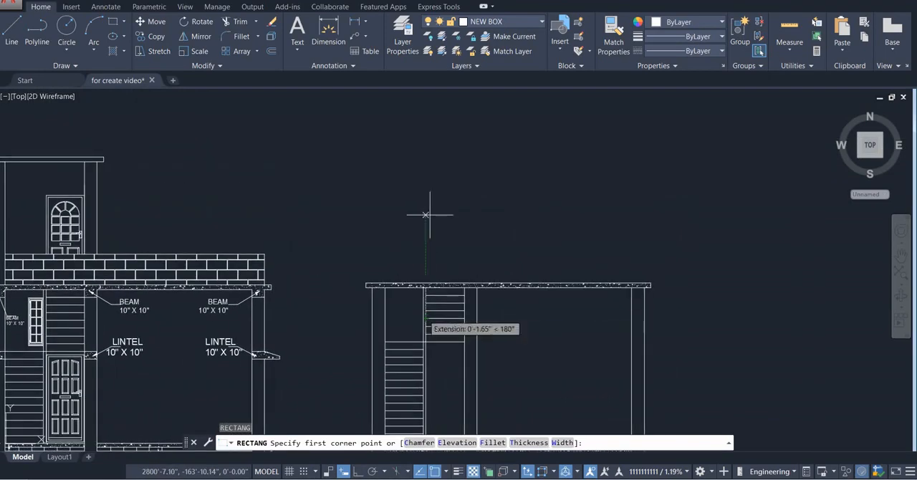
{"action": "left_click", "coordinate": [426, 159]}
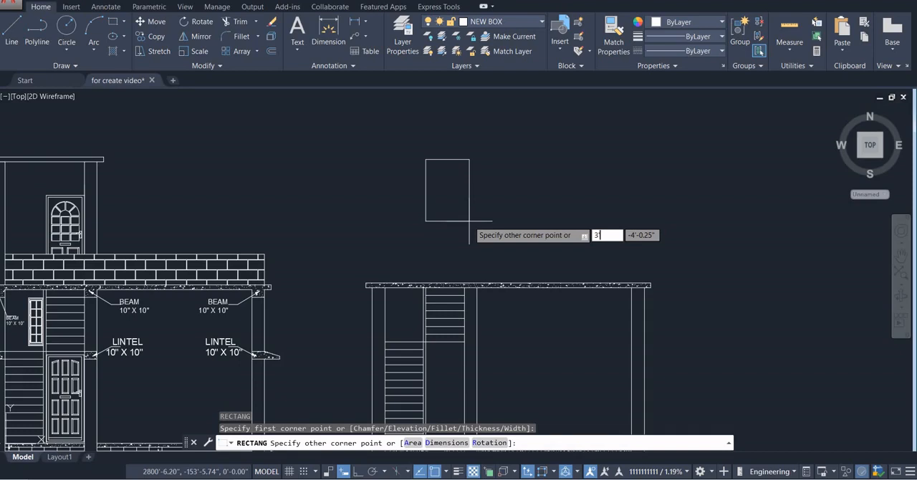
{"action": "type", "text": "3'"}
{"action": "key", "text": "Tab"}
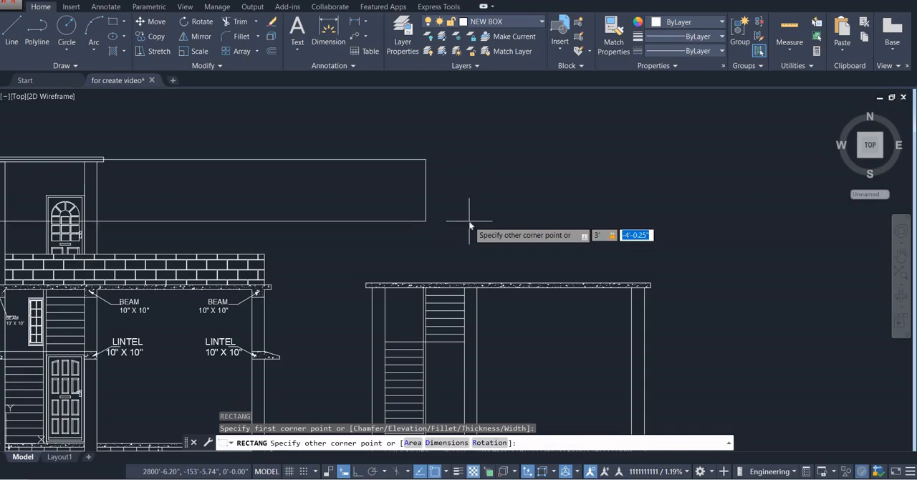
{"action": "key", "text": "Return"}
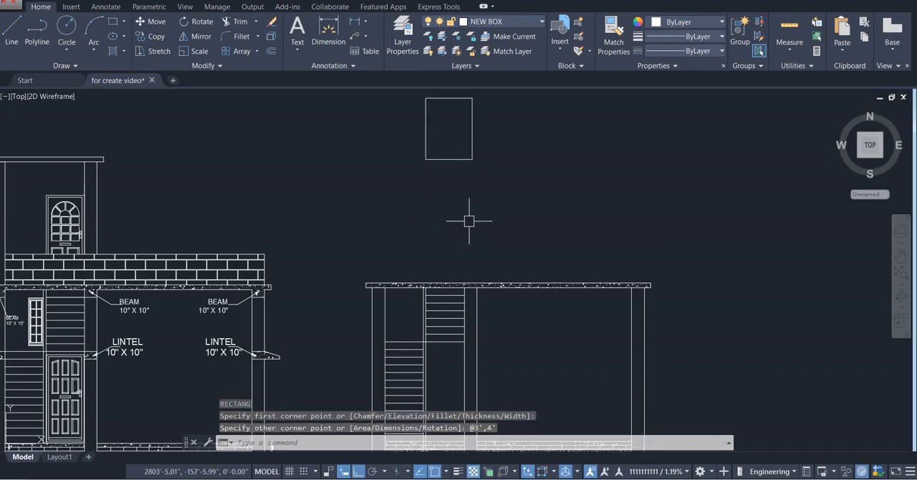
Stretch the top edge of the rectangle above the roof slab down by 1'
{"action": "scroll", "coordinate": [469, 221], "scroll_direction": "down", "scroll_amount": 2}
{"action": "scroll", "coordinate": [470, 215], "scroll_direction": "up", "scroll_amount": 2}
{"action": "left_click", "coordinate": [465, 109]}
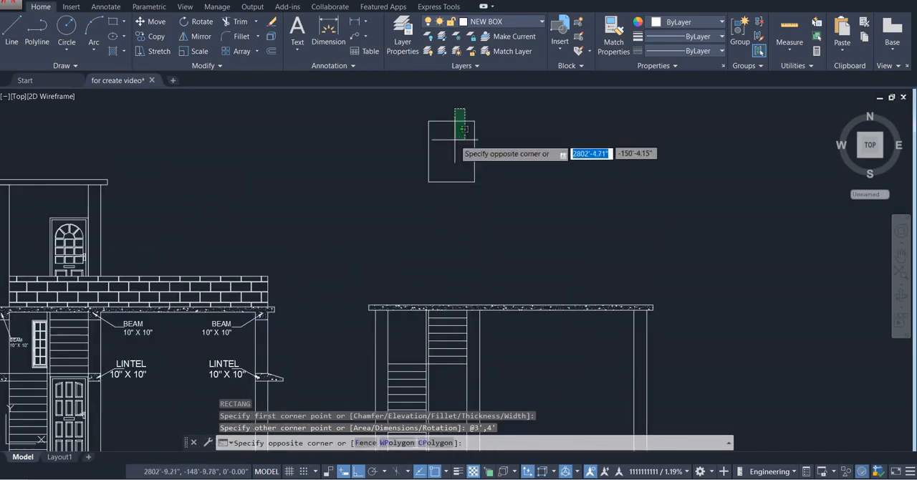
{"action": "left_click", "coordinate": [453, 141]}
{"action": "left_click", "coordinate": [452, 122]}
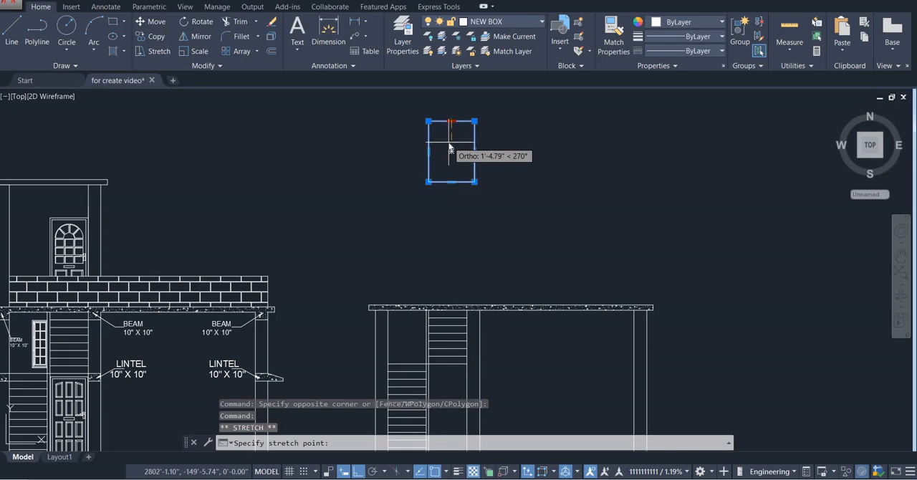
{"action": "type", "text": "1'"}
{"action": "key", "text": "Return"}
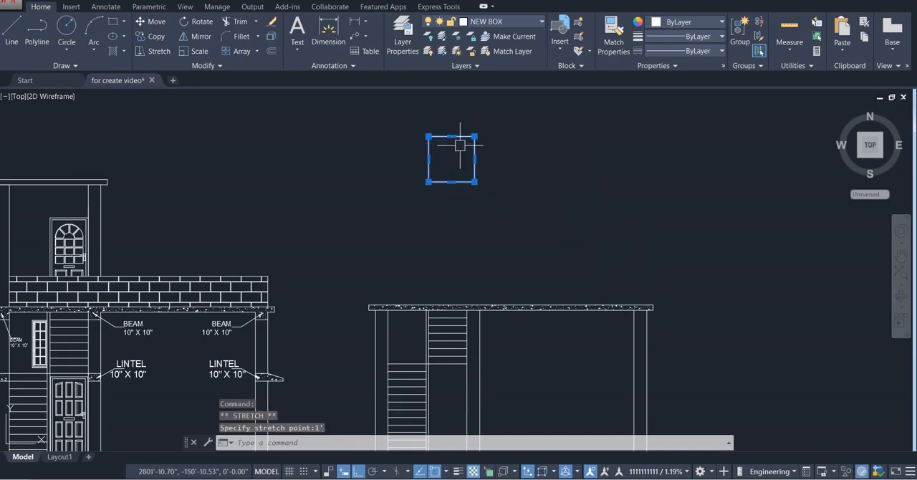
{"action": "key", "text": "Escape"}
{"action": "scroll", "coordinate": [483, 120], "scroll_direction": "up", "scroll_amount": 4}
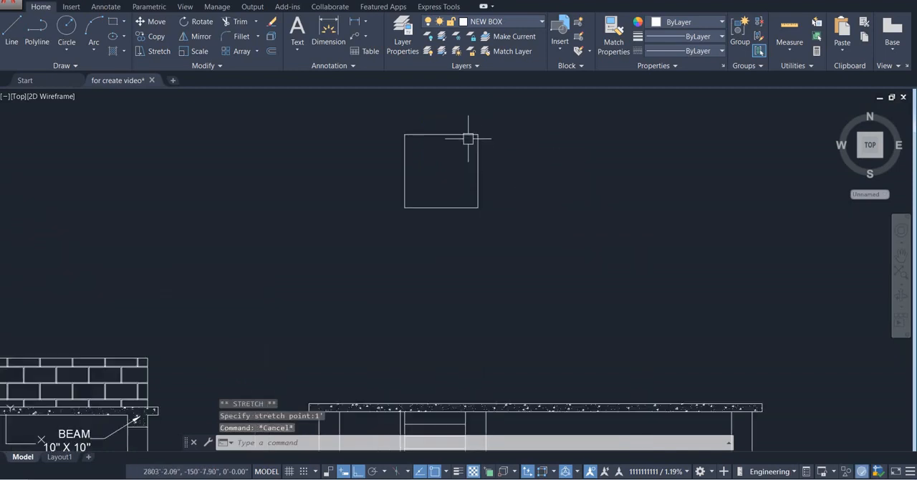
Offset the shortened rectangle 2" inward to form the window frame
{"action": "key", "text": "Return"}
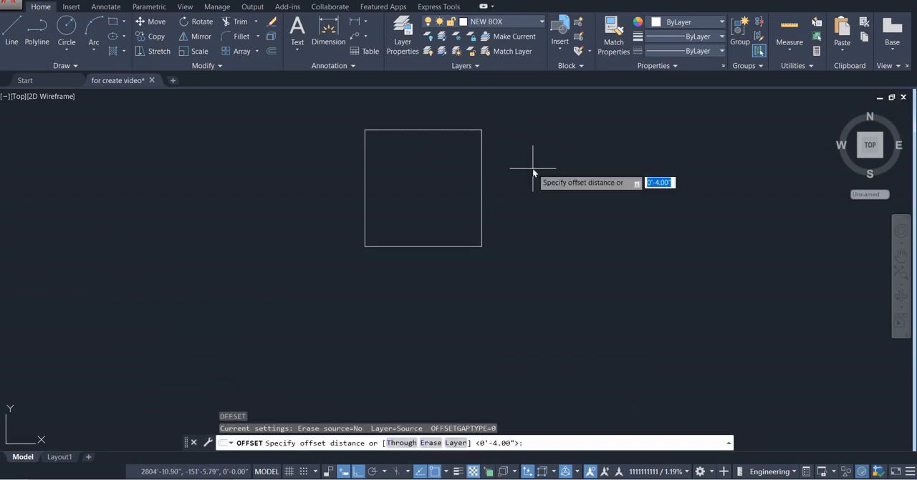
{"action": "type", "text": "2"}
{"action": "key", "text": "Return"}
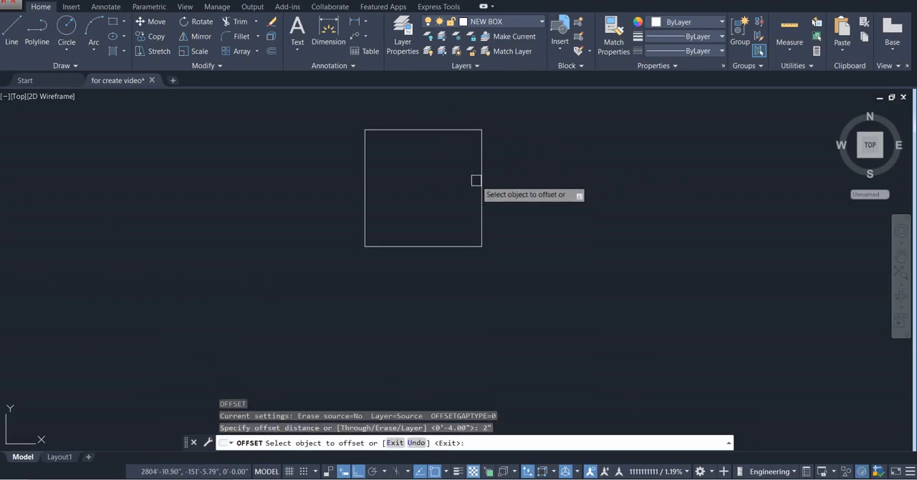
{"action": "left_click", "coordinate": [479, 180]}
{"action": "left_click", "coordinate": [434, 195]}
{"action": "key", "text": "Escape"}
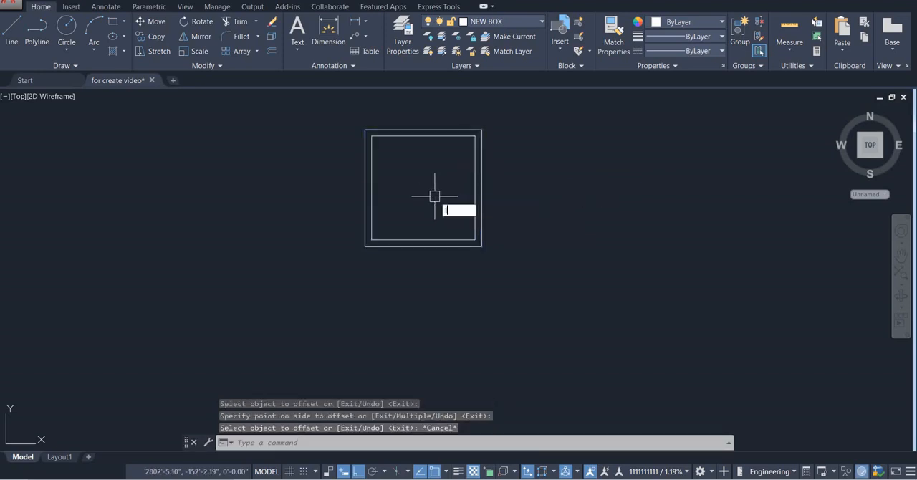
Draw a vertical line through the middle of the inner frame rectangle, from its top midpoint to its bottom midpoint
{"action": "key", "text": "Return"}
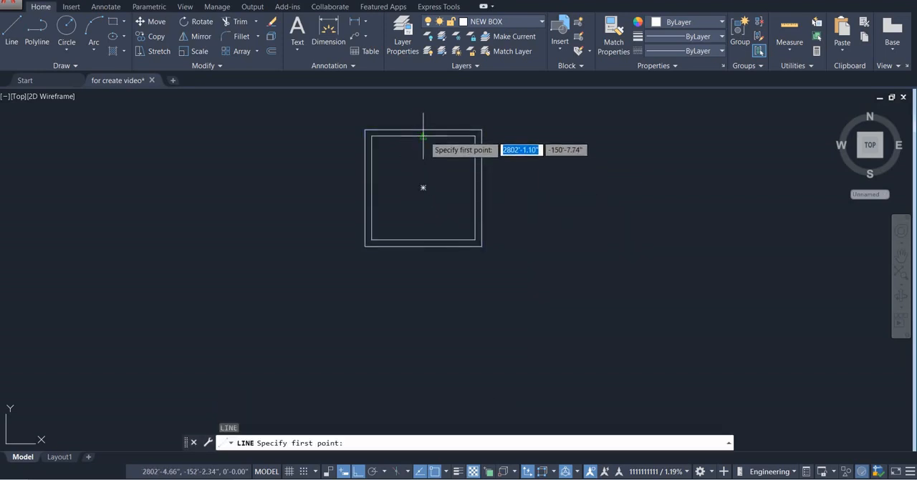
{"action": "left_click", "coordinate": [423, 136]}
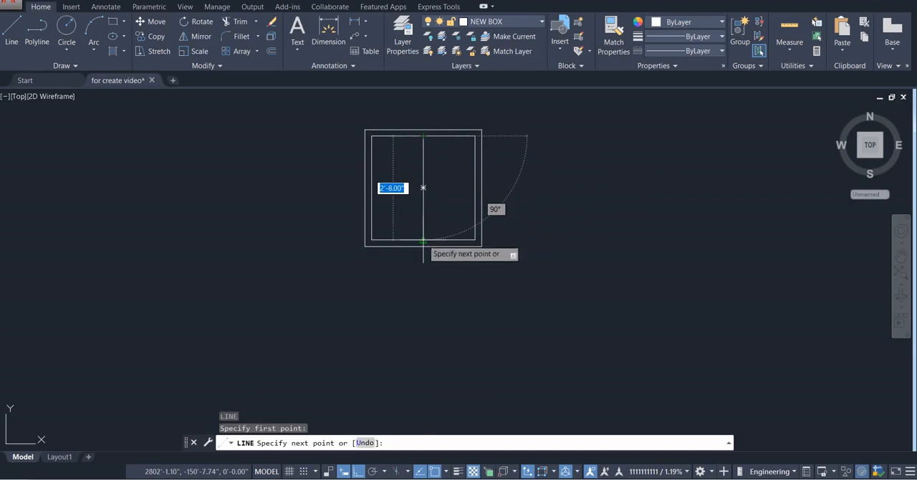
{"action": "left_click", "coordinate": [423, 240]}
{"action": "key", "text": "Escape"}
{"action": "scroll", "coordinate": [510, 197], "scroll_direction": "down", "scroll_amount": 3}
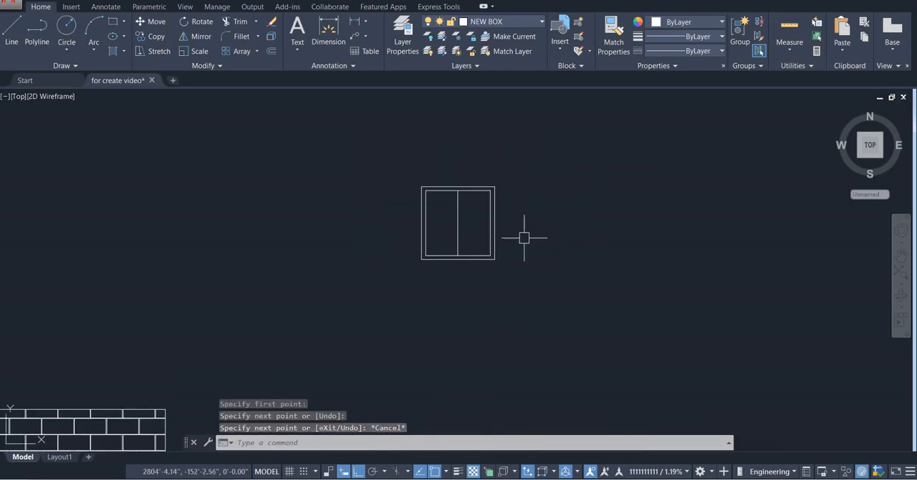
Extend both ends of the window's vertical centre line to the outer frame rectangle
{"action": "scroll", "coordinate": [524, 238], "scroll_direction": "up", "scroll_amount": 2}
{"action": "scroll", "coordinate": [436, 169], "scroll_direction": "up", "scroll_amount": 2}
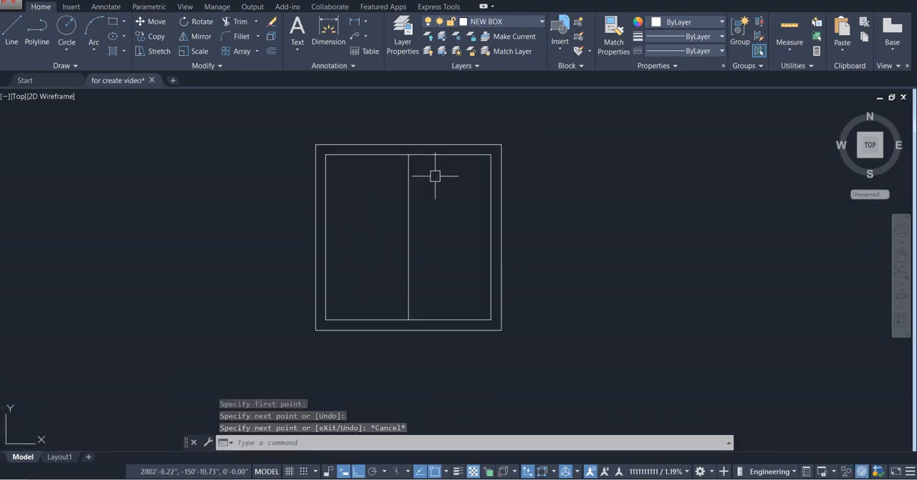
{"action": "type", "text": "ex"}
{"action": "key", "text": "Return"}
{"action": "left_click", "coordinate": [409, 195]}
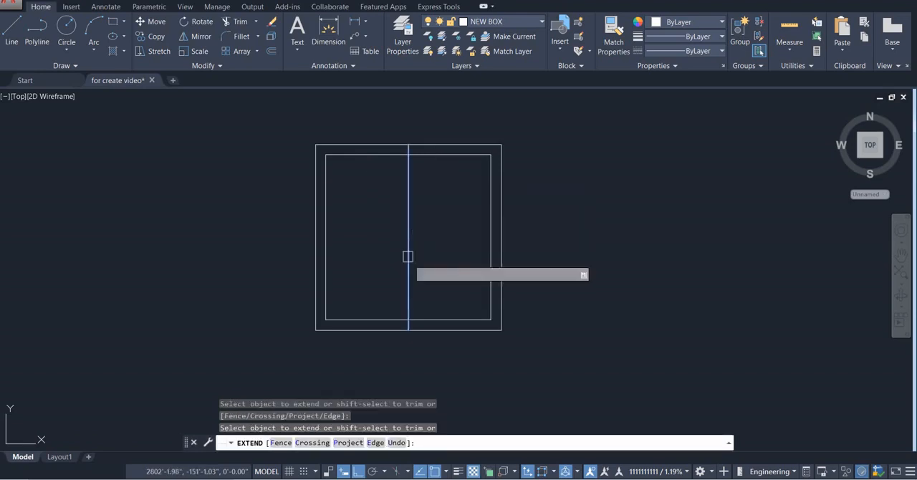
{"action": "left_click", "coordinate": [409, 291]}
{"action": "key", "text": "Escape"}
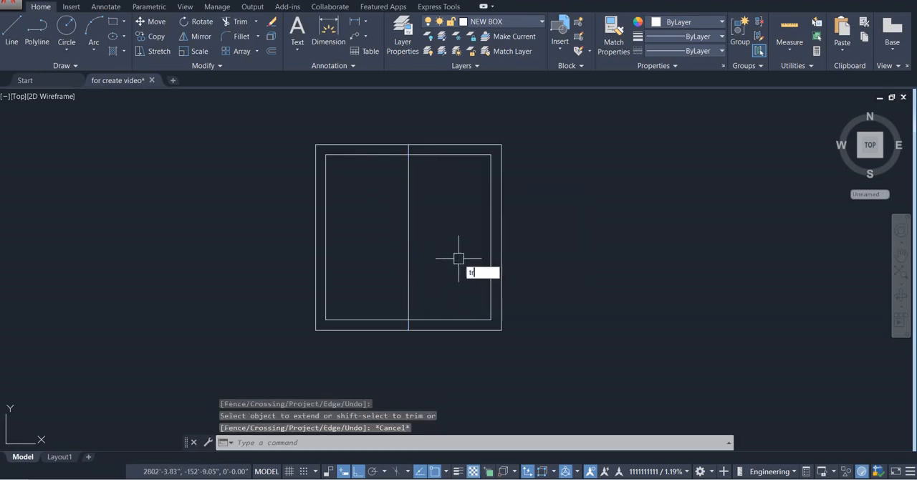
Trim both frame rectangles at the centre line and erase the leftover right half, keeping the left half of the window
{"action": "key", "text": "Return"}
{"action": "key", "text": "Return"}
{"action": "left_click", "coordinate": [495, 97]}
{"action": "left_click", "coordinate": [446, 339]}
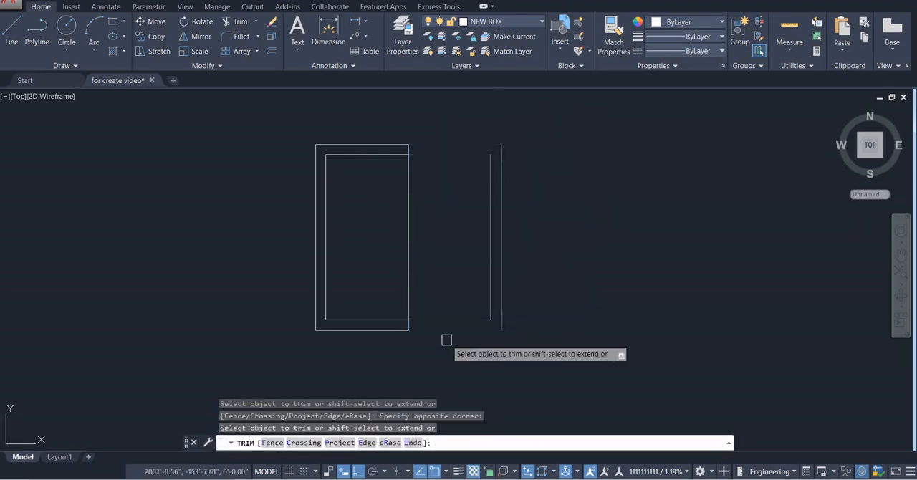
{"action": "key", "text": "Escape"}
{"action": "left_click", "coordinate": [528, 164]}
{"action": "left_click", "coordinate": [466, 272]}
{"action": "key", "text": "Delete"}
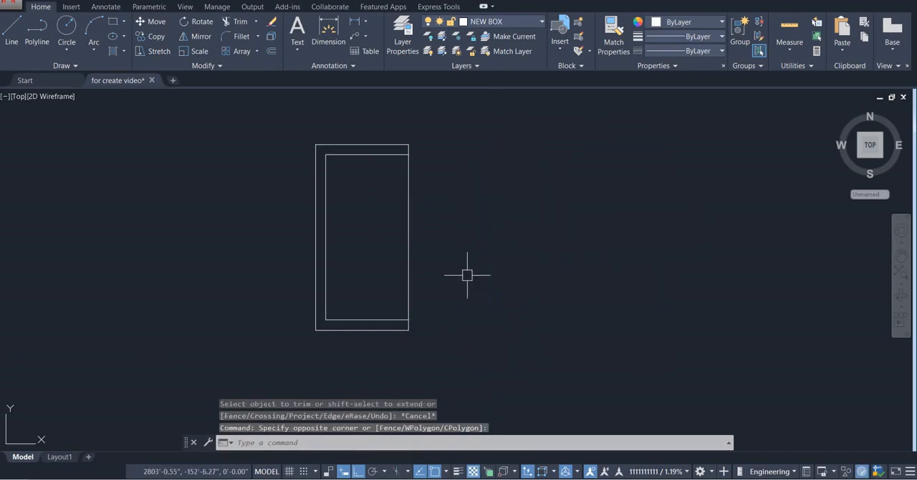
Copy the half window by its lower right corner into the stair bay, against the narrow vertical strip just below the roof slab
{"action": "scroll", "coordinate": [467, 272], "scroll_direction": "down", "scroll_amount": 5}
{"action": "middle_click_drag", "start_coordinate": [469, 268], "coordinate": [477, 172]}
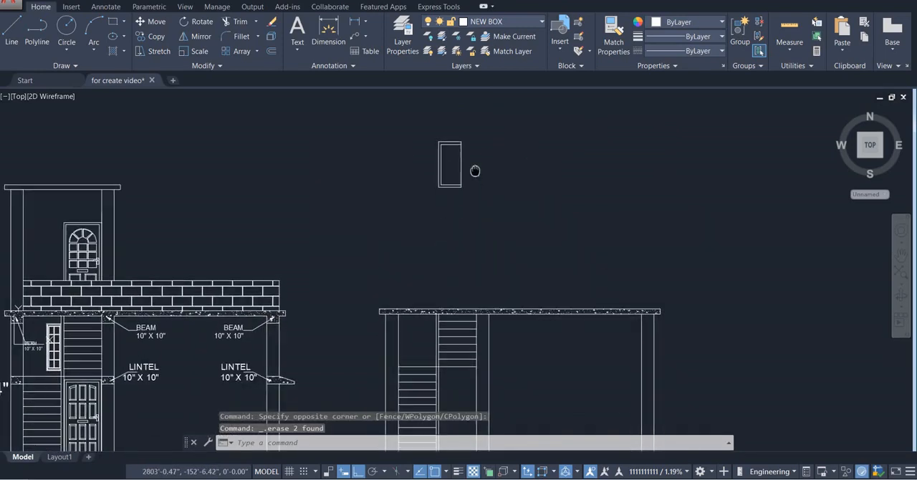
{"action": "scroll", "coordinate": [442, 337], "scroll_direction": "up", "scroll_amount": 4}
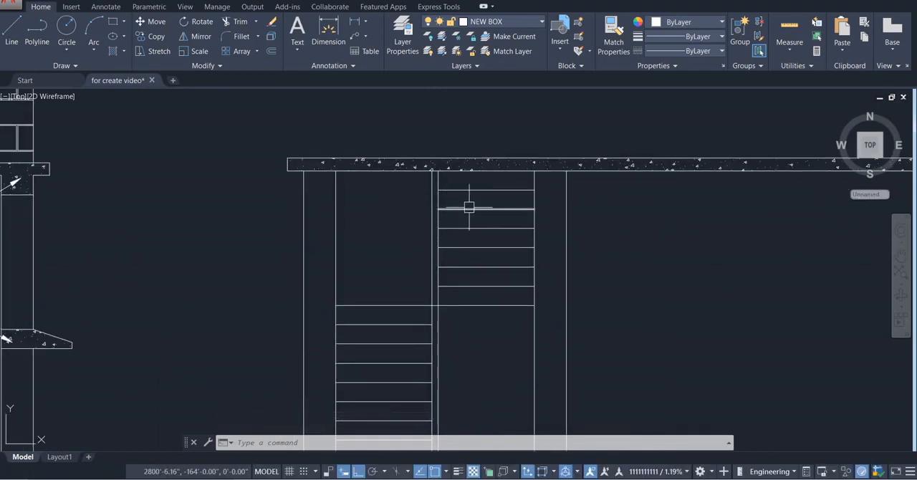
{"action": "scroll", "coordinate": [424, 280], "scroll_direction": "down", "scroll_amount": 5}
{"action": "middle_click_drag", "start_coordinate": [445, 203], "coordinate": [446, 229]}
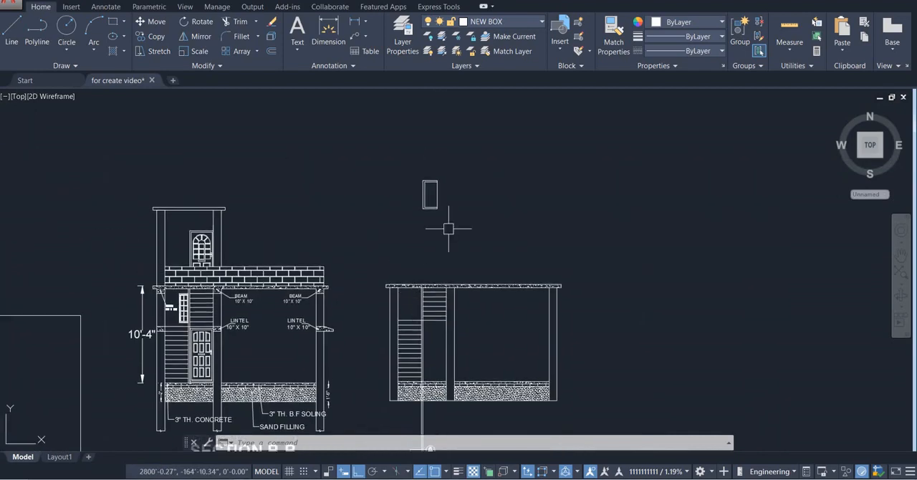
{"action": "scroll", "coordinate": [447, 164], "scroll_direction": "up", "scroll_amount": 3}
{"action": "left_click", "coordinate": [447, 164]}
{"action": "left_click", "coordinate": [360, 179]}
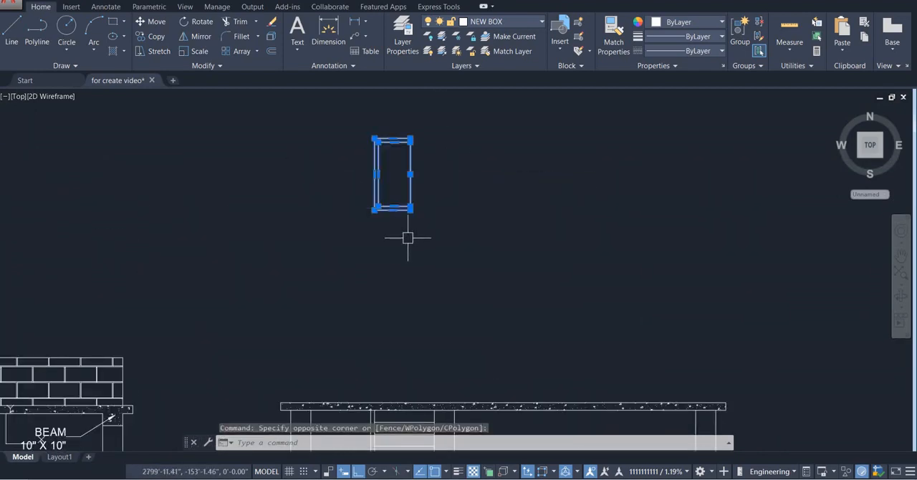
{"action": "type", "text": "o"}
{"action": "key", "text": "Return"}
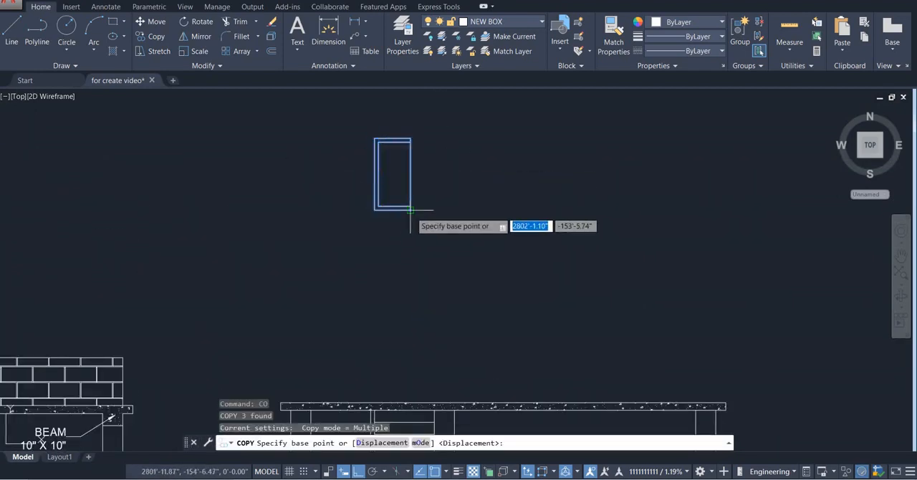
{"action": "left_click", "coordinate": [412, 210]}
{"action": "scroll", "coordinate": [421, 202], "scroll_direction": "down", "scroll_amount": 5}
{"action": "scroll", "coordinate": [426, 269], "scroll_direction": "up", "scroll_amount": 8}
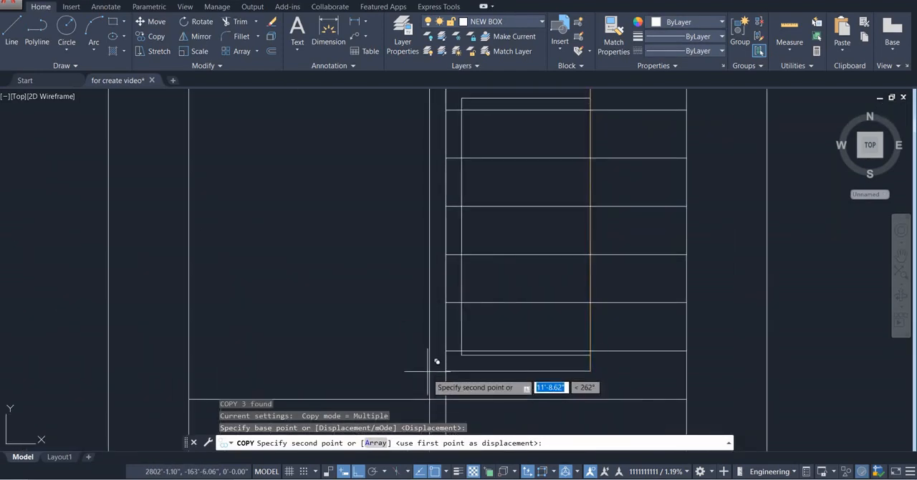
{"action": "left_click", "coordinate": [430, 358]}
{"action": "scroll", "coordinate": [427, 356], "scroll_direction": "down", "scroll_amount": 3}
{"action": "key", "text": "Escape"}
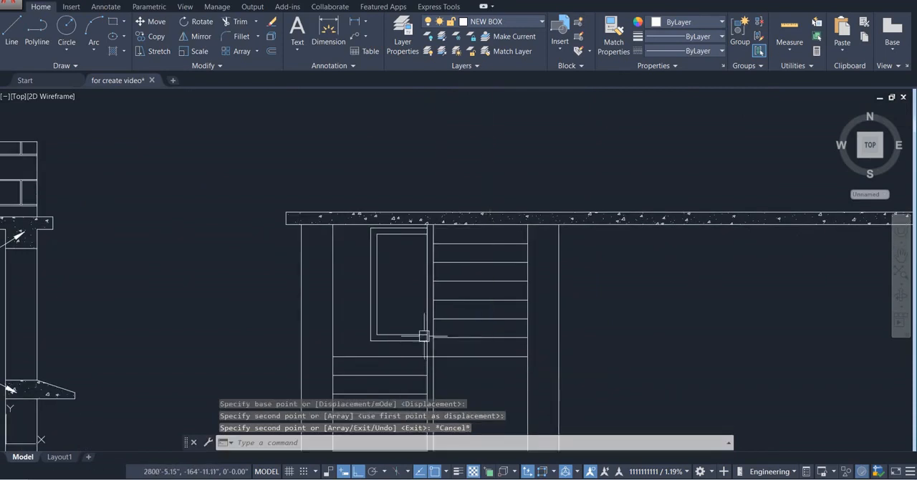
{"action": "scroll", "coordinate": [376, 238], "scroll_direction": "up", "scroll_amount": 4}
{"action": "scroll", "coordinate": [368, 227], "scroll_direction": "up", "scroll_amount": 3}
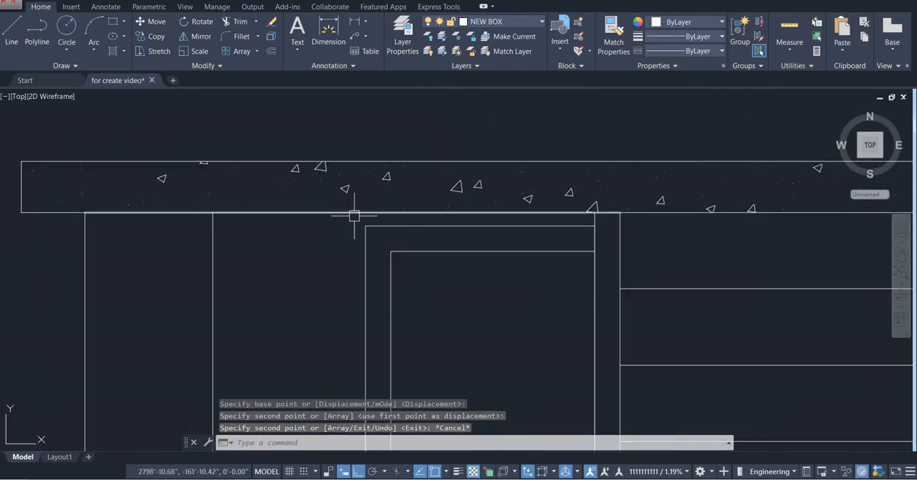
{"action": "left_click", "coordinate": [349, 218]}
{"action": "scroll", "coordinate": [412, 244], "scroll_direction": "down", "scroll_amount": 3}
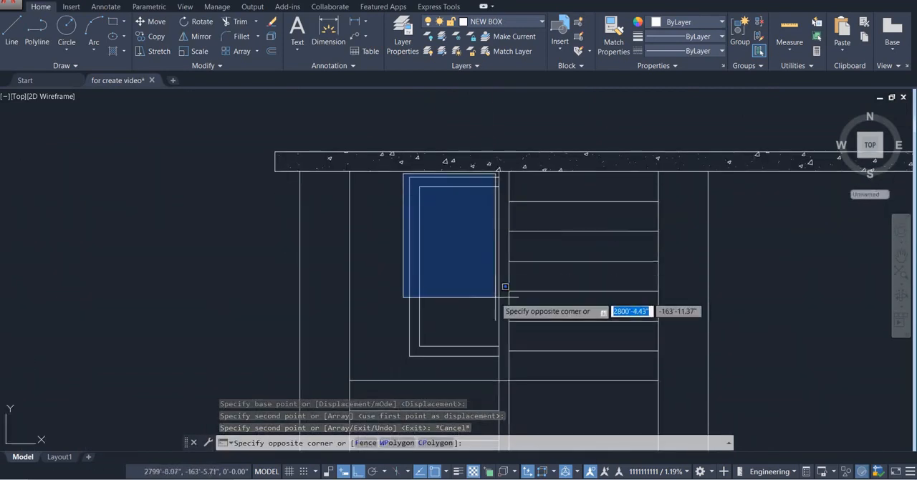
{"action": "scroll", "coordinate": [506, 351], "scroll_direction": "up", "scroll_amount": 3}
{"action": "left_click", "coordinate": [507, 357]}
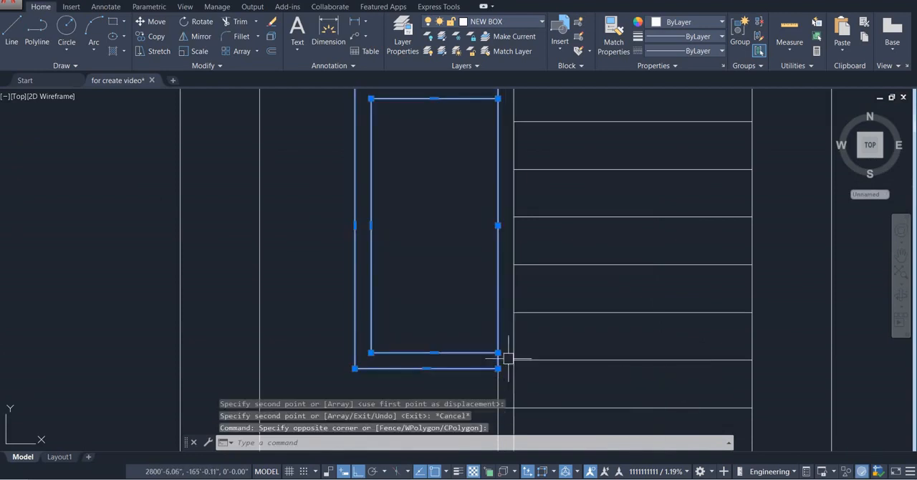
{"action": "key", "text": "Escape"}
Draw a vertical line down the middle of the inner frame of the half window in the stair bay
{"action": "scroll", "coordinate": [444, 212], "scroll_direction": "down", "scroll_amount": 3}
{"action": "type", "text": "l"}
{"action": "key", "text": "Return"}
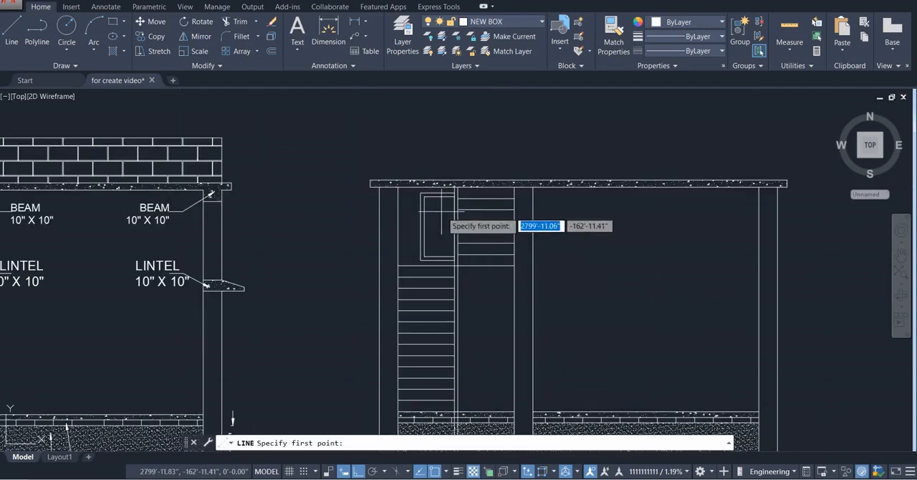
{"action": "left_click", "coordinate": [448, 197]}
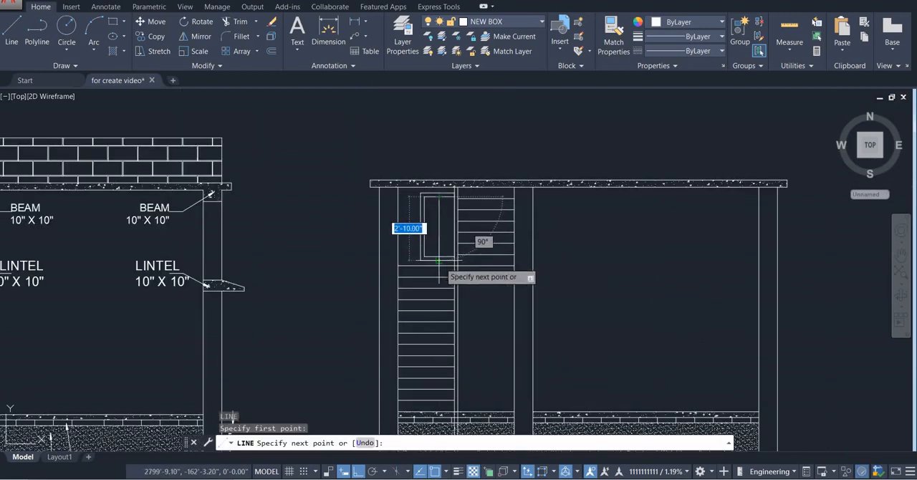
{"action": "left_click", "coordinate": [438, 256]}
{"action": "key", "text": "Escape"}
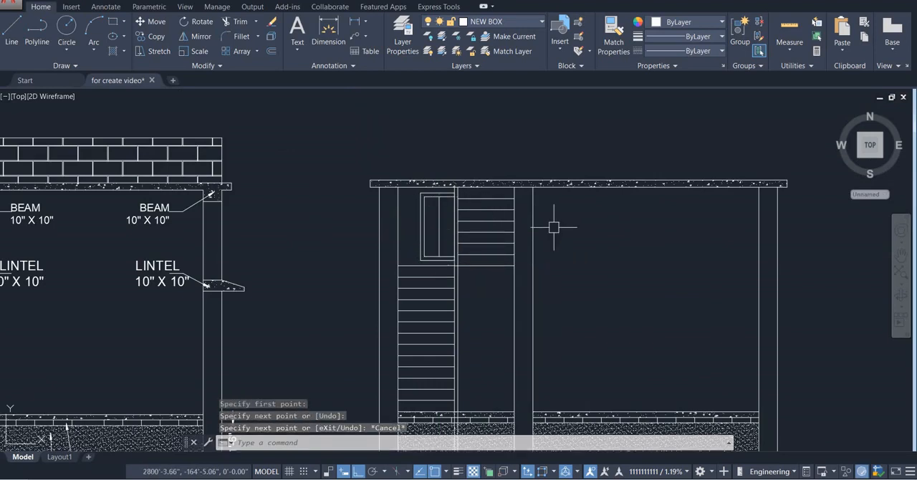
Examine the new section's stair bay and slab, and the plan along section line B-B near the stairs and bedroom doors
{"action": "scroll", "coordinate": [446, 223], "scroll_direction": "up", "scroll_amount": 2}
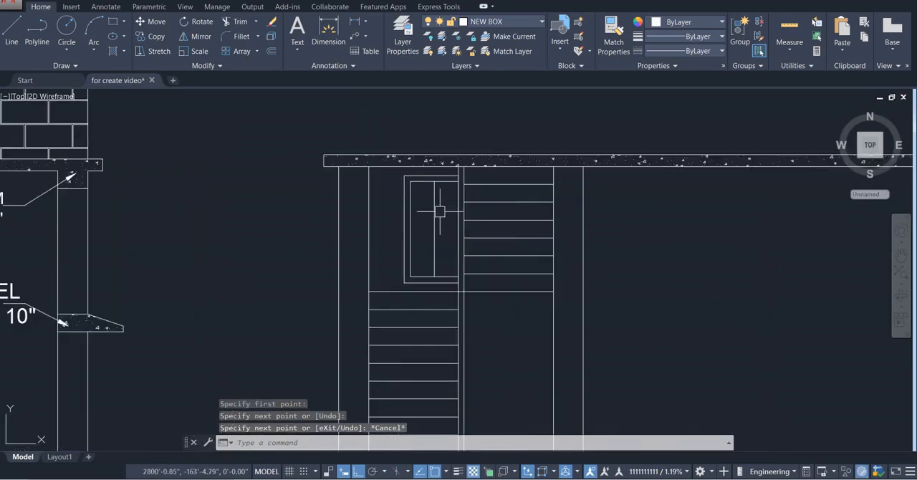
{"action": "scroll", "coordinate": [439, 211], "scroll_direction": "down", "scroll_amount": 2}
{"action": "scroll", "coordinate": [401, 180], "scroll_direction": "up", "scroll_amount": 2}
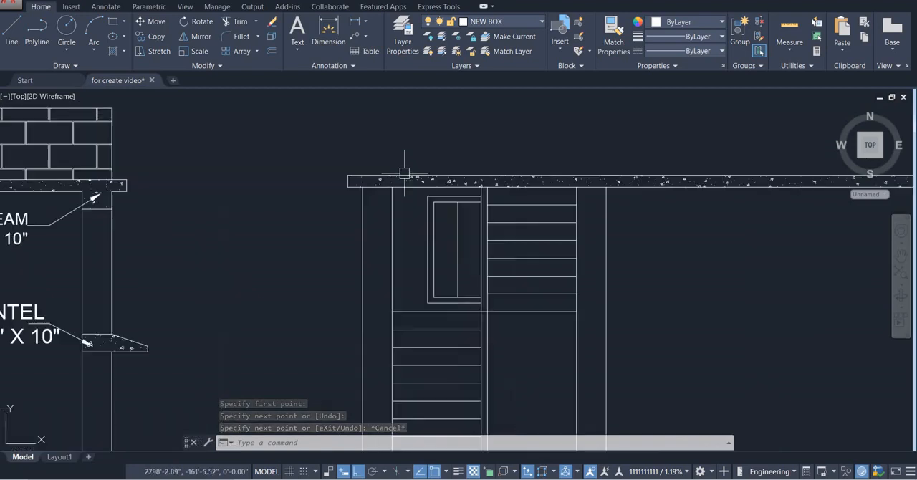
{"action": "scroll", "coordinate": [397, 201], "scroll_direction": "down", "scroll_amount": 2}
{"action": "middle_click_drag", "start_coordinate": [397, 201], "coordinate": [380, 206]}
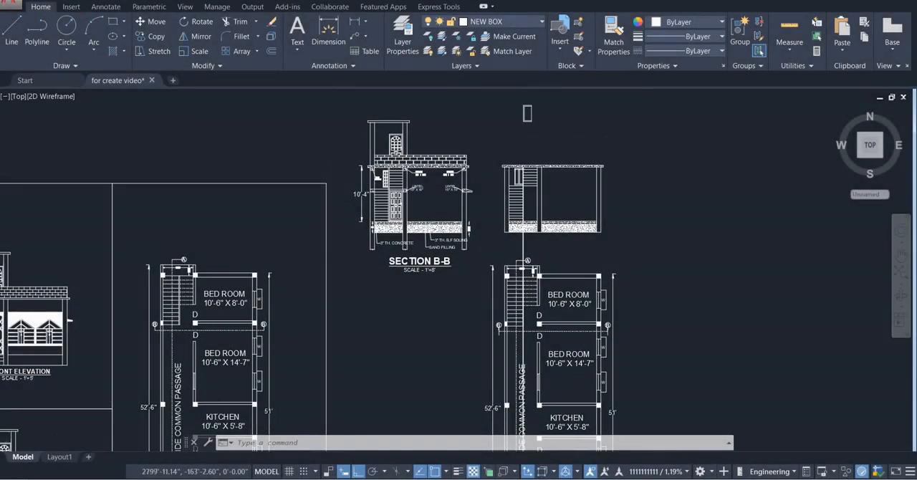
{"action": "scroll", "coordinate": [521, 172], "scroll_direction": "up", "scroll_amount": 8}
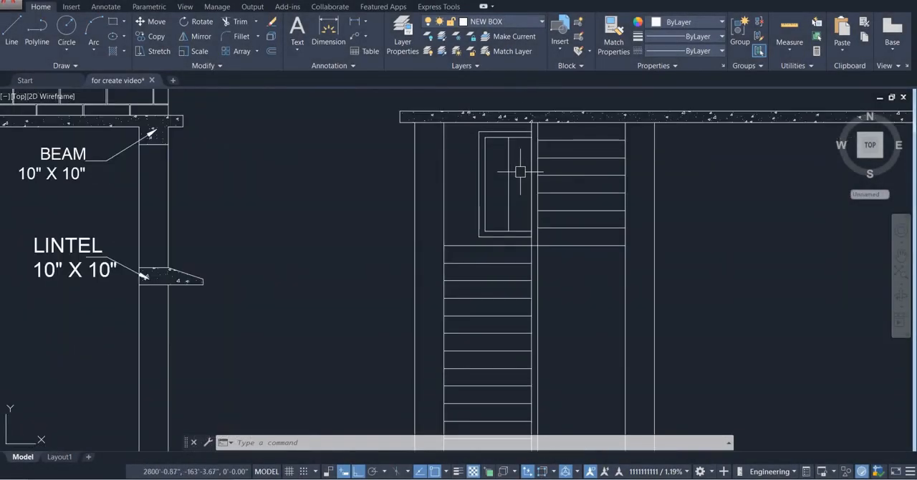
{"action": "scroll", "coordinate": [521, 172], "scroll_direction": "down", "scroll_amount": 2}
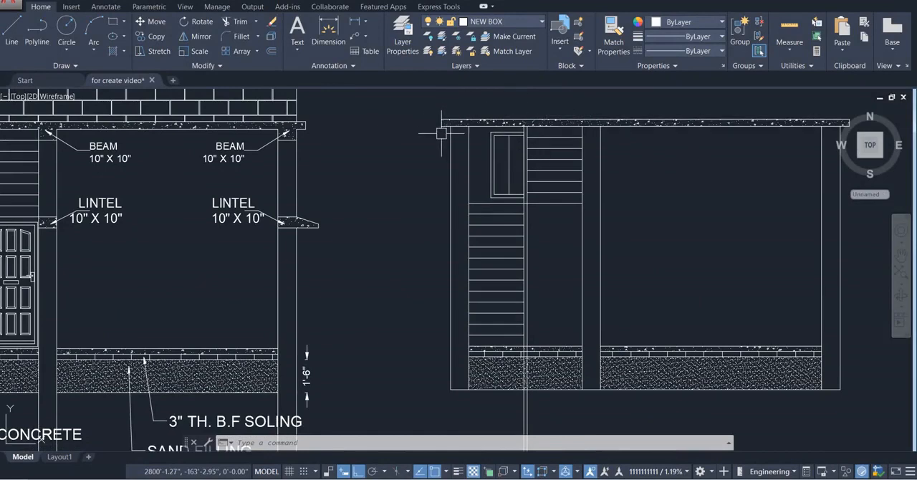
{"action": "scroll", "coordinate": [494, 143], "scroll_direction": "down", "scroll_amount": 5}
{"action": "scroll", "coordinate": [499, 208], "scroll_direction": "up", "scroll_amount": 4}
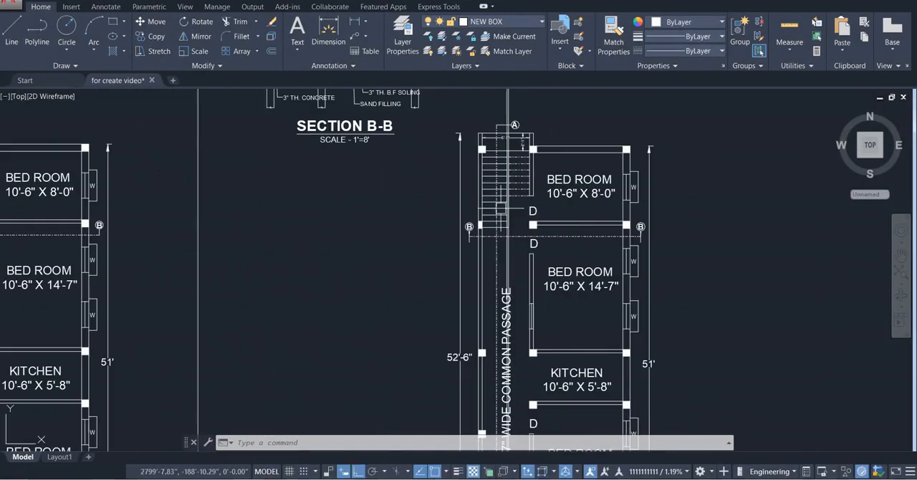
{"action": "scroll", "coordinate": [499, 207], "scroll_direction": "up", "scroll_amount": 2}
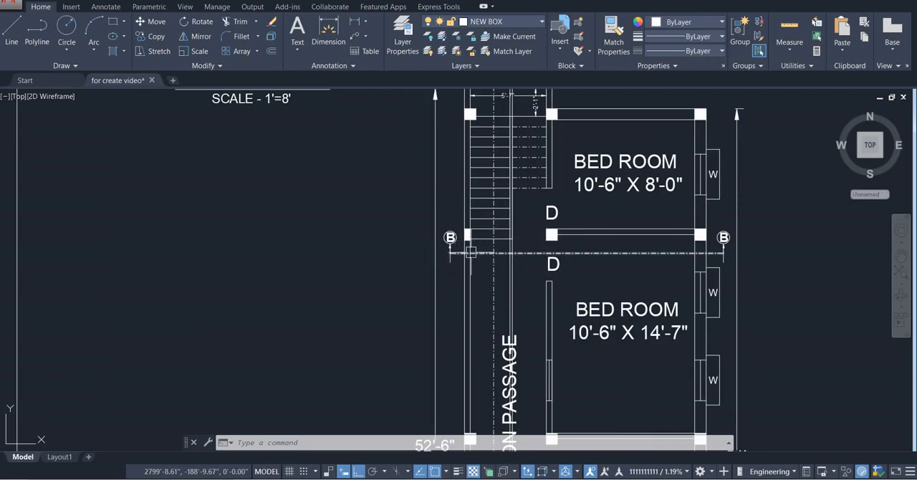
Move the half window with its centre line to the right, from the centre line's lower end onto the narrow vertical strip's left edge
{"action": "scroll", "coordinate": [665, 253], "scroll_direction": "down", "scroll_amount": 5}
{"action": "middle_click_drag", "start_coordinate": [567, 172], "coordinate": [548, 278]}
{"action": "scroll", "coordinate": [553, 209], "scroll_direction": "up", "scroll_amount": 4}
{"action": "middle_click_drag", "start_coordinate": [549, 208], "coordinate": [530, 193]}
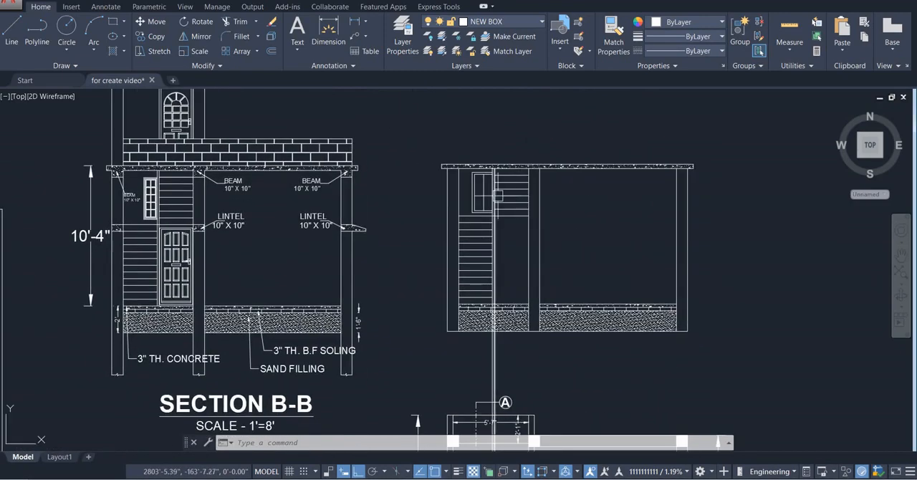
{"action": "scroll", "coordinate": [479, 180], "scroll_direction": "up", "scroll_amount": 2}
{"action": "scroll", "coordinate": [458, 165], "scroll_direction": "up", "scroll_amount": 2}
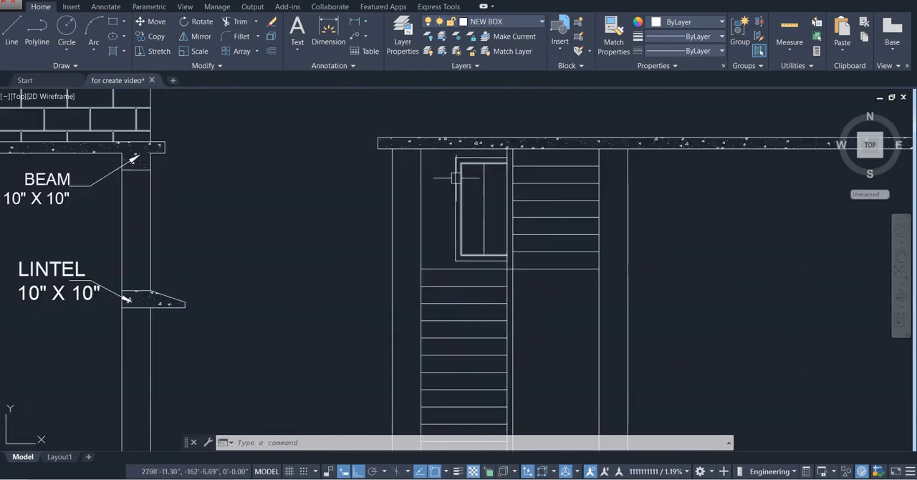
{"action": "left_click", "coordinate": [441, 148]}
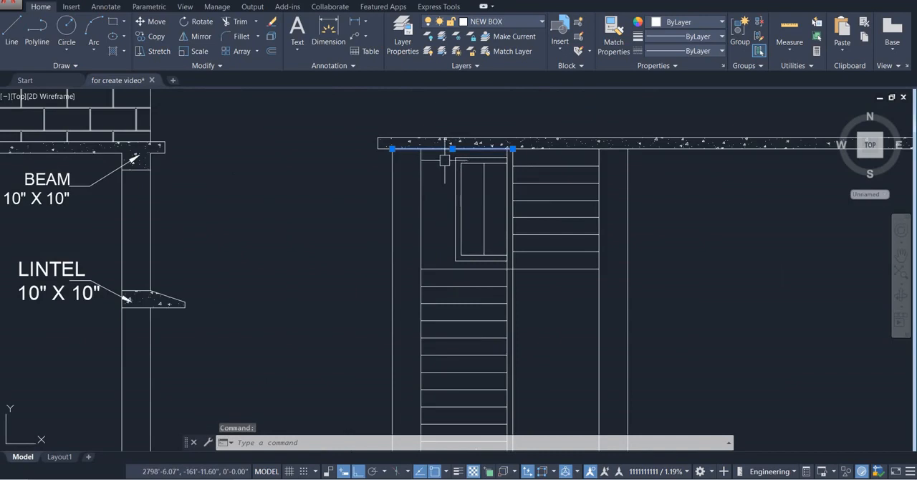
{"action": "key", "text": "Escape"}
{"action": "left_click", "coordinate": [444, 155]}
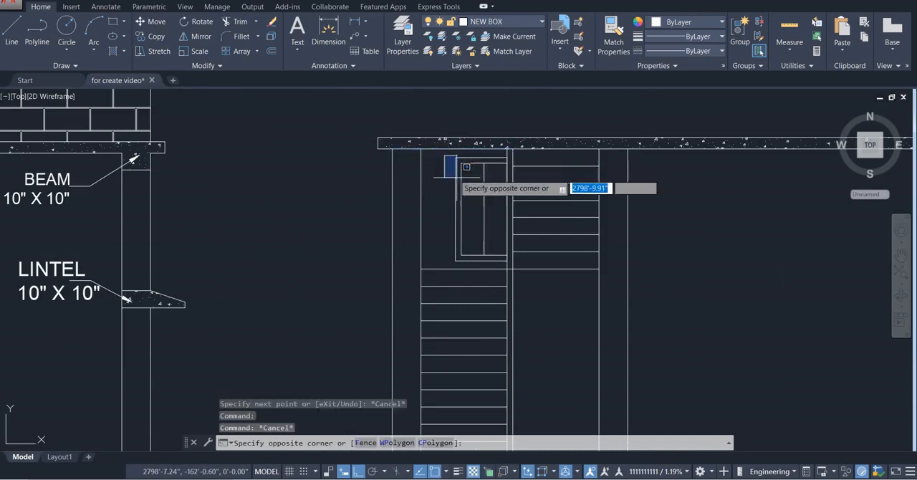
{"action": "left_click", "coordinate": [507, 257]}
{"action": "scroll", "coordinate": [496, 248], "scroll_direction": "up", "scroll_amount": 2}
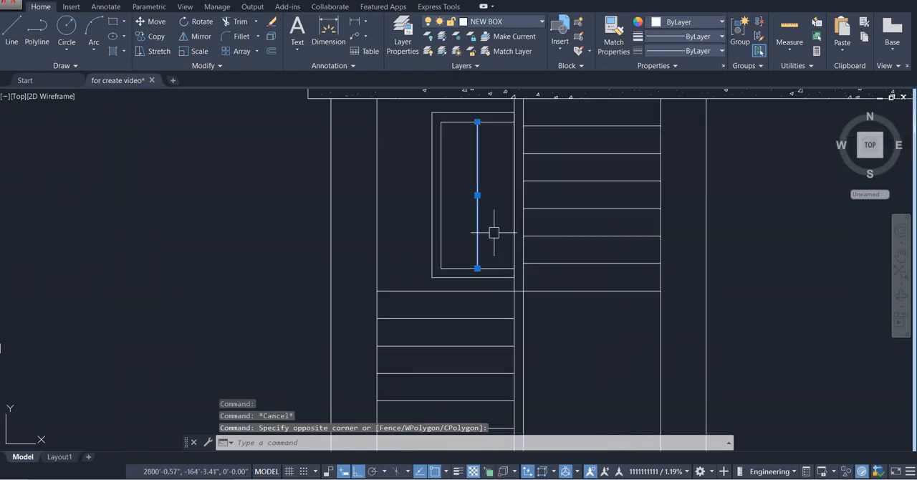
{"action": "left_click", "coordinate": [456, 228]}
{"action": "left_click", "coordinate": [426, 260]}
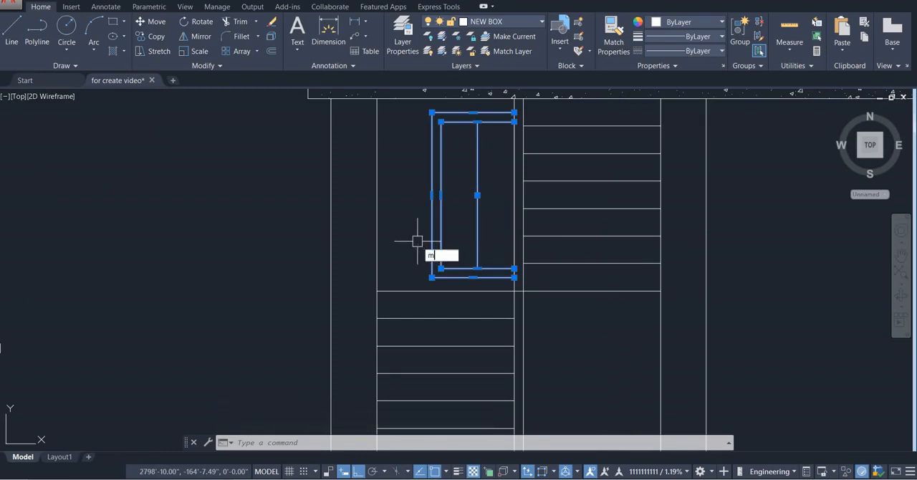
{"action": "key", "text": "Return"}
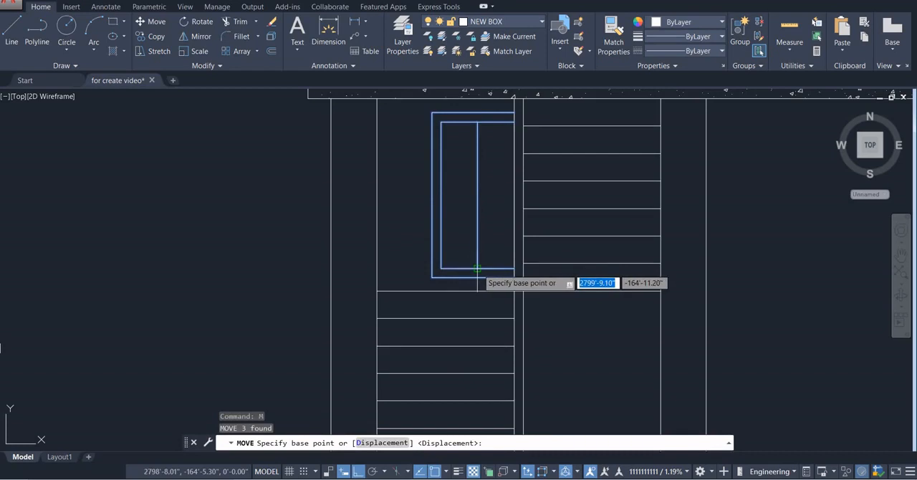
{"action": "left_click", "coordinate": [476, 269]}
{"action": "key", "text": "Escape"}
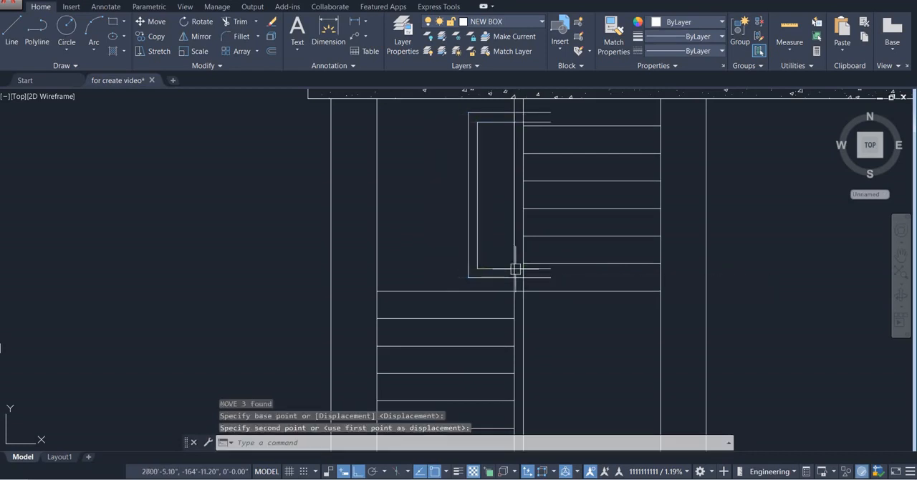
Trim the window's frame lines that extend past the narrow vertical strip into the upper stair flight
{"action": "type", "text": "tr"}
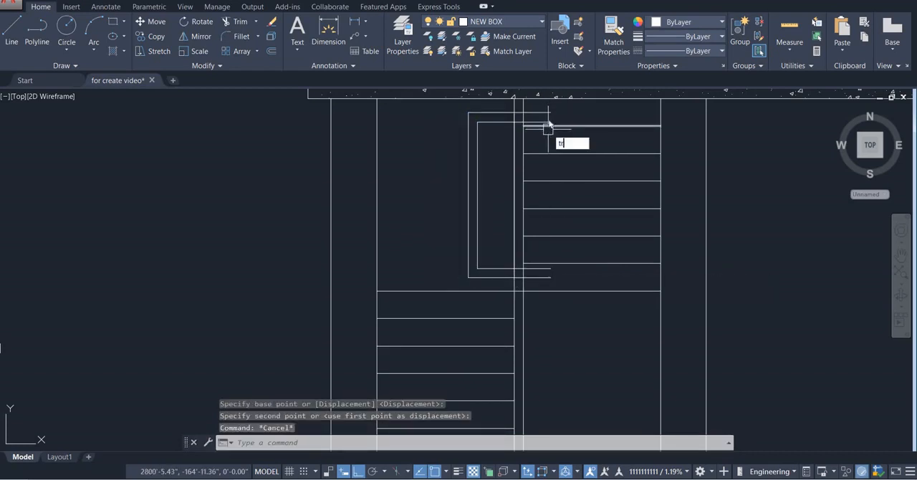
{"action": "key", "text": "Return"}
{"action": "key", "text": "Return"}
{"action": "left_click", "coordinate": [546, 123]}
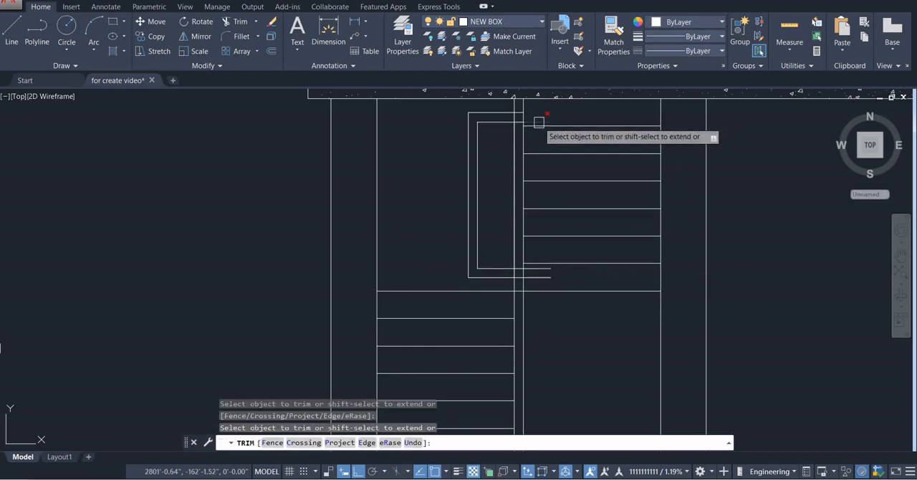
{"action": "left_click", "coordinate": [538, 270]}
{"action": "left_click", "coordinate": [538, 277]}
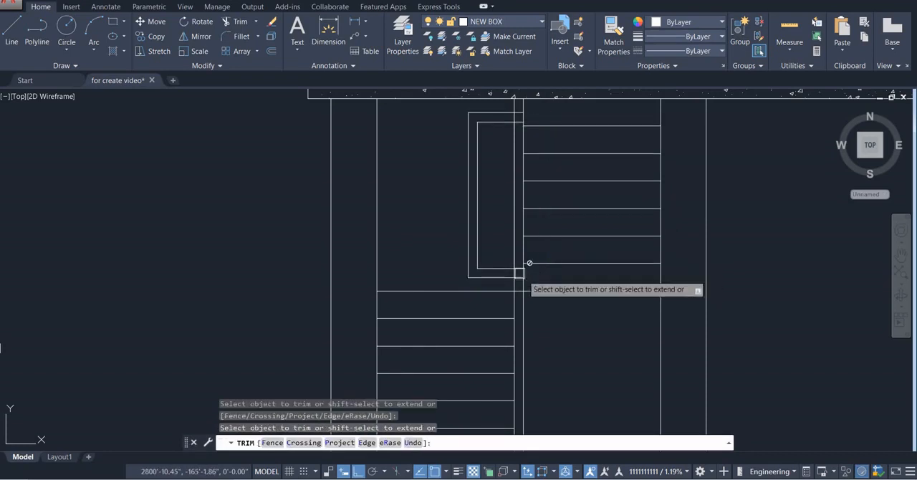
{"action": "key", "text": "Escape"}
Trim the upper and lower window frame line ends lying inside the narrow vertical strip
{"action": "scroll", "coordinate": [520, 275], "scroll_direction": "up", "scroll_amount": 5}
{"action": "type", "text": "tr"}
{"action": "key", "text": "Return"}
{"action": "key", "text": "Return"}
{"action": "left_click", "coordinate": [516, 225]}
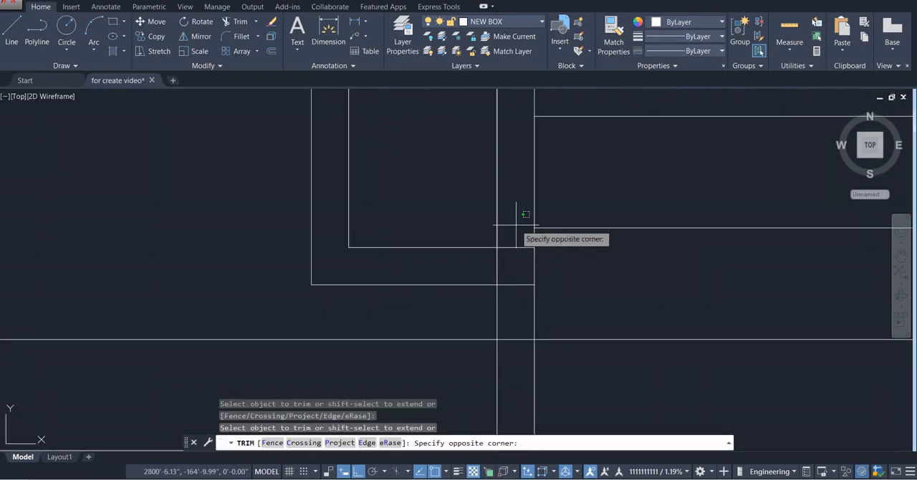
{"action": "scroll", "coordinate": [511, 295], "scroll_direction": "down", "scroll_amount": 3}
{"action": "scroll", "coordinate": [511, 215], "scroll_direction": "up", "scroll_amount": 4}
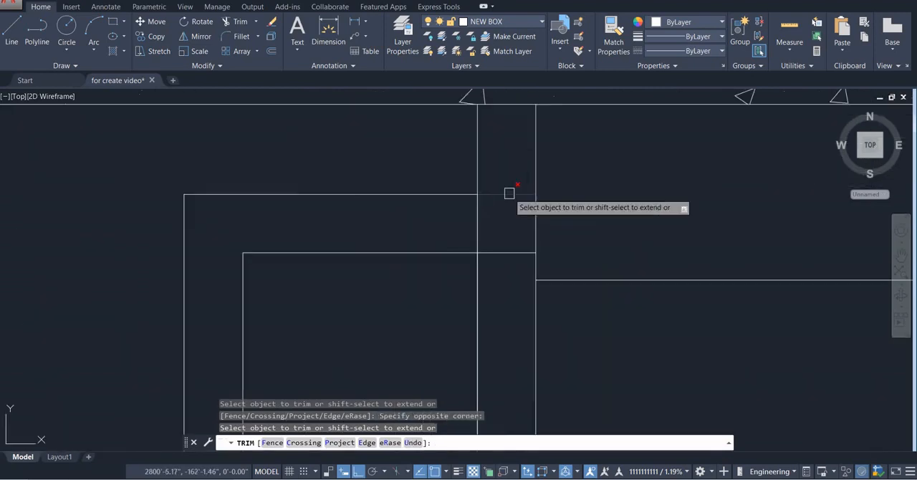
{"action": "left_click", "coordinate": [519, 207]}
{"action": "key", "text": "Escape"}
{"action": "scroll", "coordinate": [478, 246], "scroll_direction": "down", "scroll_amount": 4}
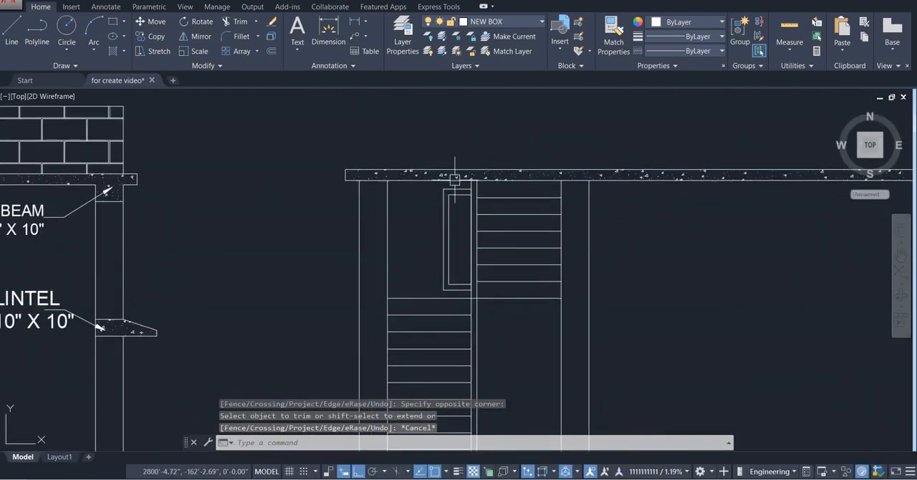
Draw a horizontal line across the middle of the window's inner frame, ending at the narrow vertical strip
{"action": "middle_click_drag", "start_coordinate": [481, 244], "coordinate": [454, 199]}
{"action": "type", "text": "l"}
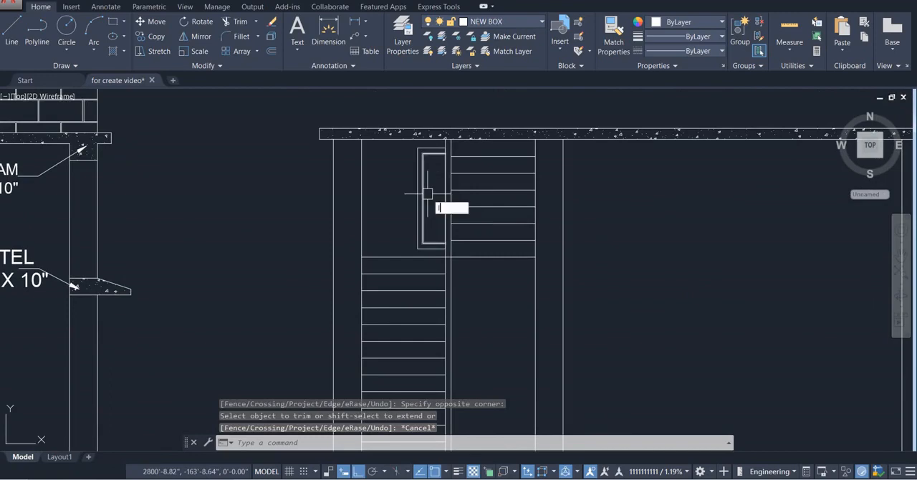
{"action": "key", "text": "Return"}
{"action": "left_click", "coordinate": [423, 200]}
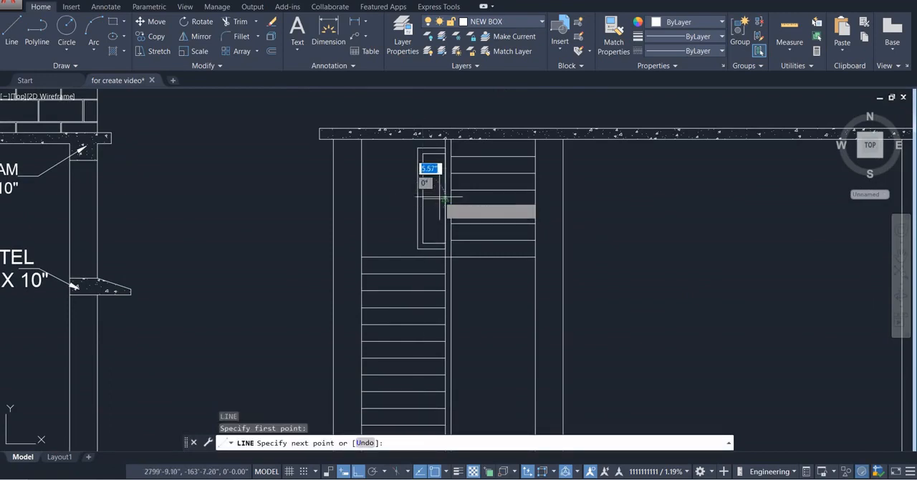
{"action": "left_click", "coordinate": [445, 199]}
{"action": "key", "text": "Escape"}
Examine the new section's area below the upper stair flight against the reference section B-B and the plan below
{"action": "scroll", "coordinate": [537, 186], "scroll_direction": "down", "scroll_amount": 4}
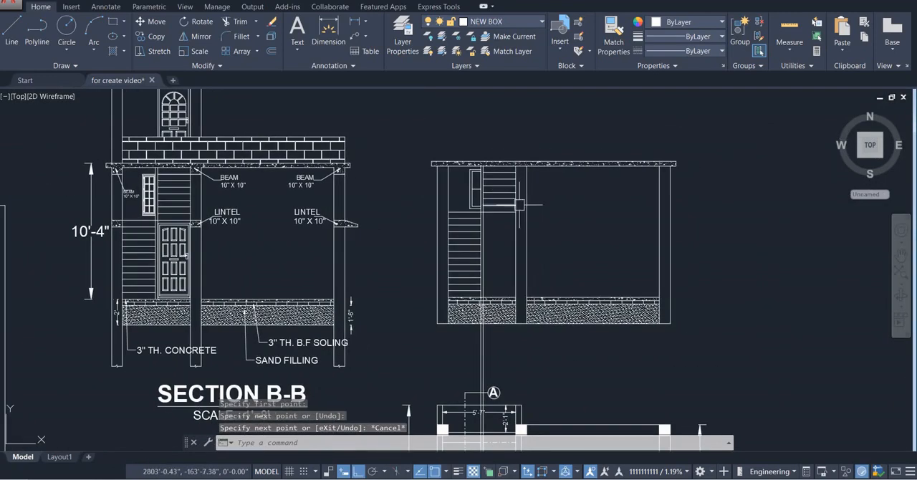
{"action": "scroll", "coordinate": [506, 221], "scroll_direction": "up", "scroll_amount": 2}
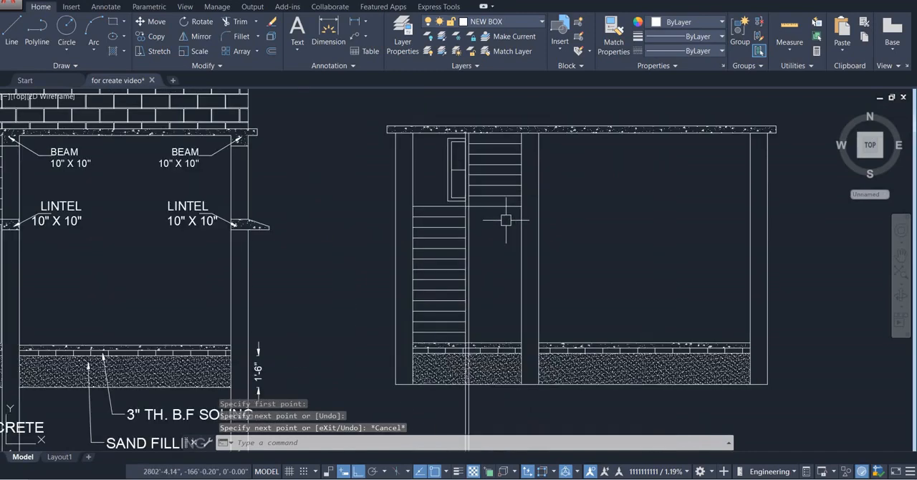
{"action": "scroll", "coordinate": [506, 221], "scroll_direction": "down", "scroll_amount": 3}
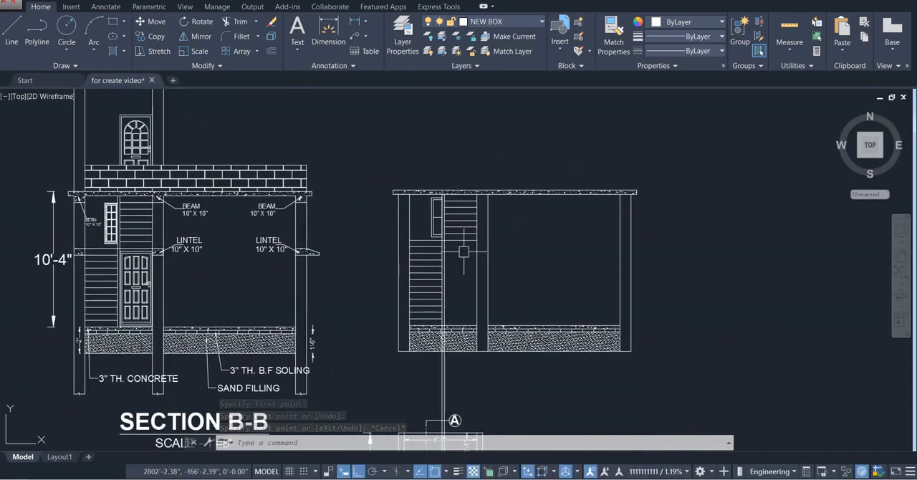
{"action": "scroll", "coordinate": [464, 251], "scroll_direction": "down", "scroll_amount": 2}
{"action": "mouse_move", "coordinate": [464, 251]}
{"action": "middle_mouse_down"}
{"action": "mouse_move", "coordinate": [450, 230]}
{"action": "mouse_move", "coordinate": [435, 232]}
{"action": "mouse_move", "coordinate": [440, 204]}
{"action": "middle_mouse_up"}
{"action": "scroll", "coordinate": [447, 197], "scroll_direction": "up", "scroll_amount": 2}
{"action": "scroll", "coordinate": [432, 222], "scroll_direction": "down", "scroll_amount": 2}
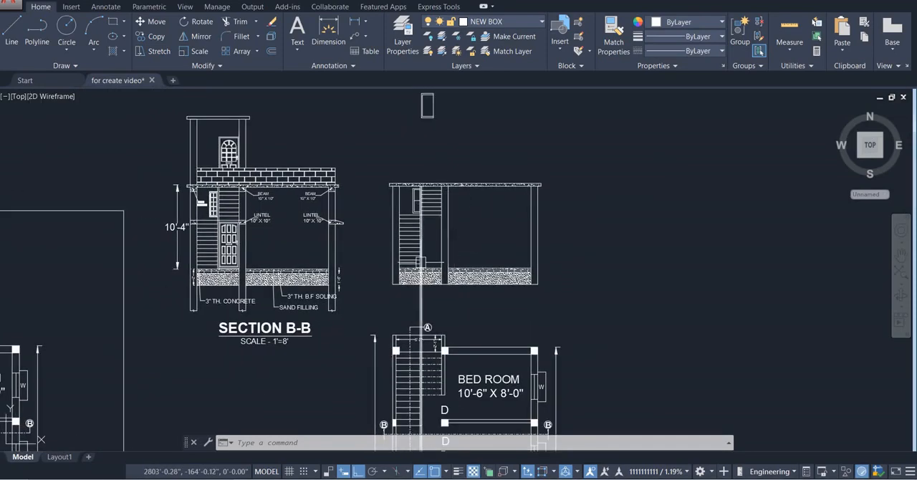
{"action": "scroll", "coordinate": [441, 230], "scroll_direction": "up", "scroll_amount": 3}
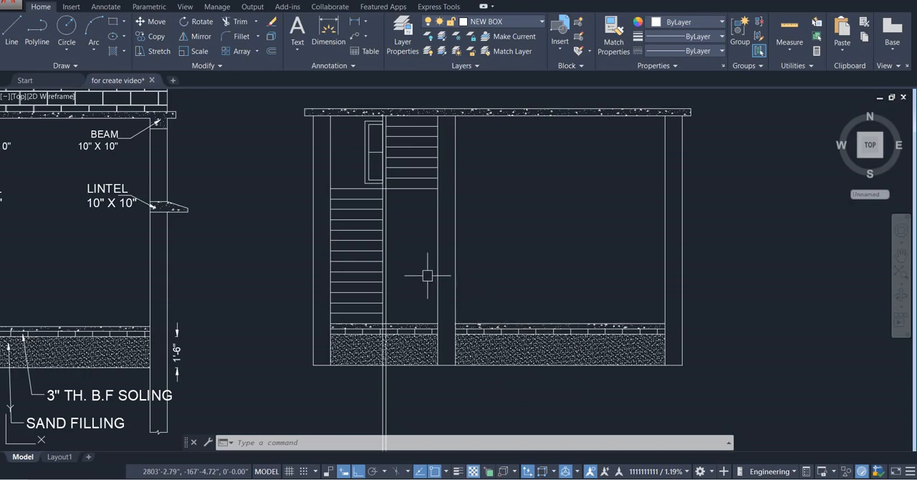
{"action": "scroll", "coordinate": [428, 276], "scroll_direction": "down", "scroll_amount": 2}
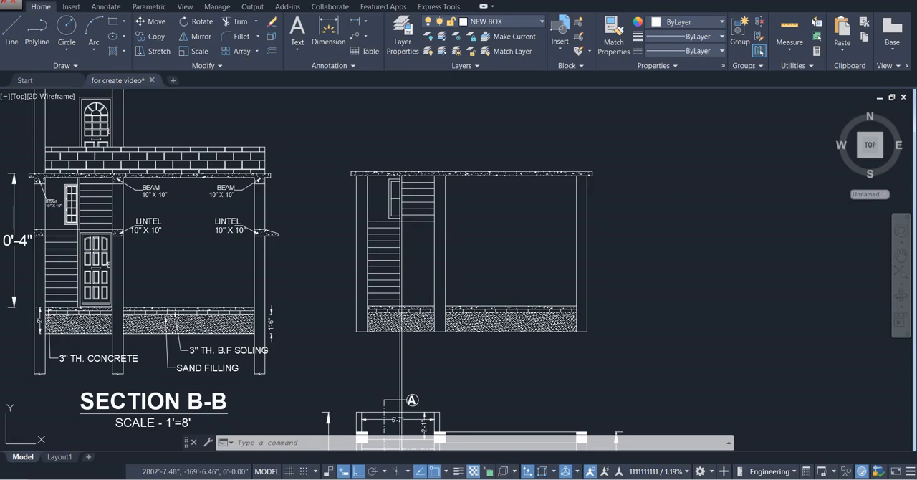
Open DesignCenter and list the drawings in the autocad block folder on Local Disk (E:)
{"action": "key", "text": "ctrl+2"}
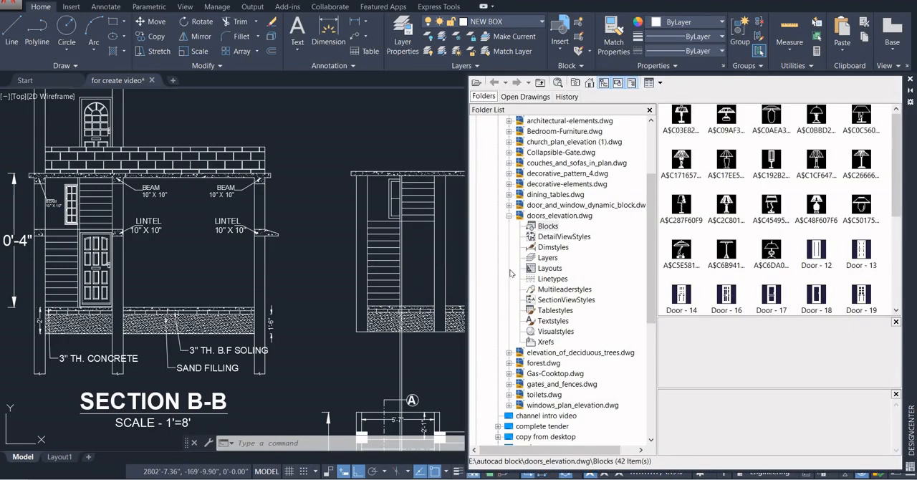
{"action": "scroll", "coordinate": [516, 286], "scroll_direction": "up", "scroll_amount": 3}
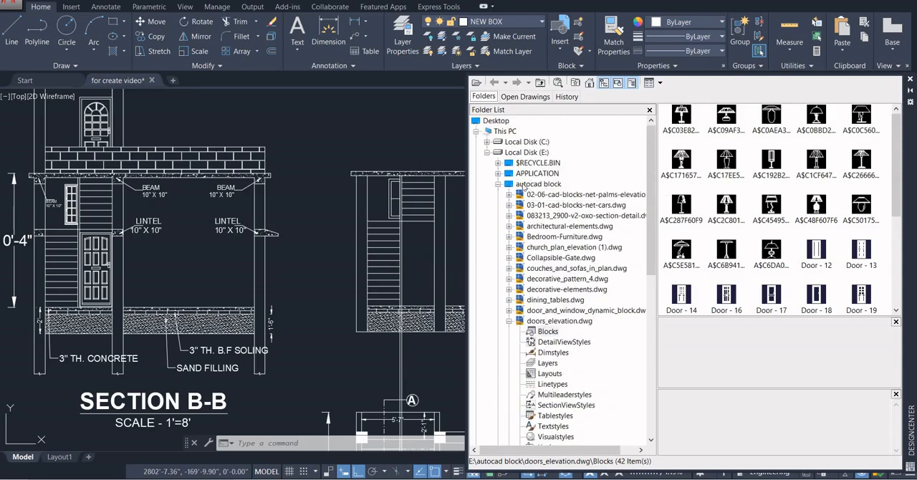
{"action": "left_click", "coordinate": [524, 186]}
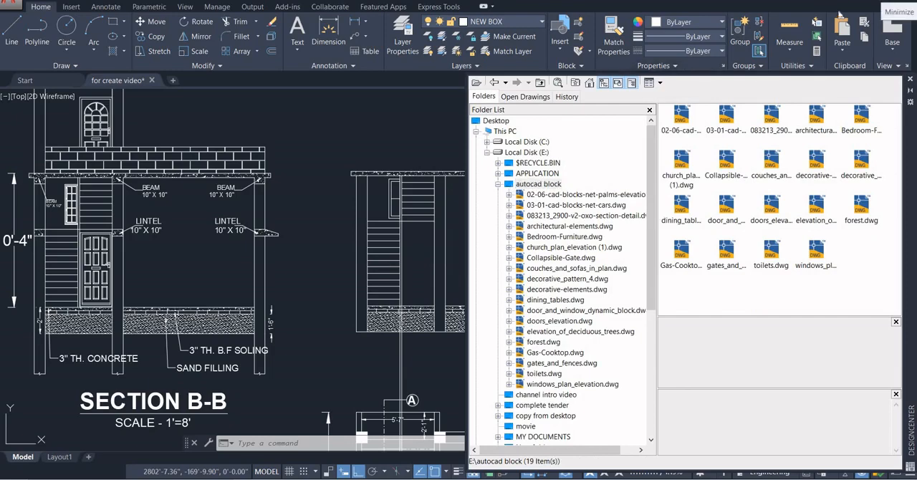
Switch to File Explorer, view the files in the autocad block folder on Local Disk (E:), and close it
{"action": "key", "text": "super"}
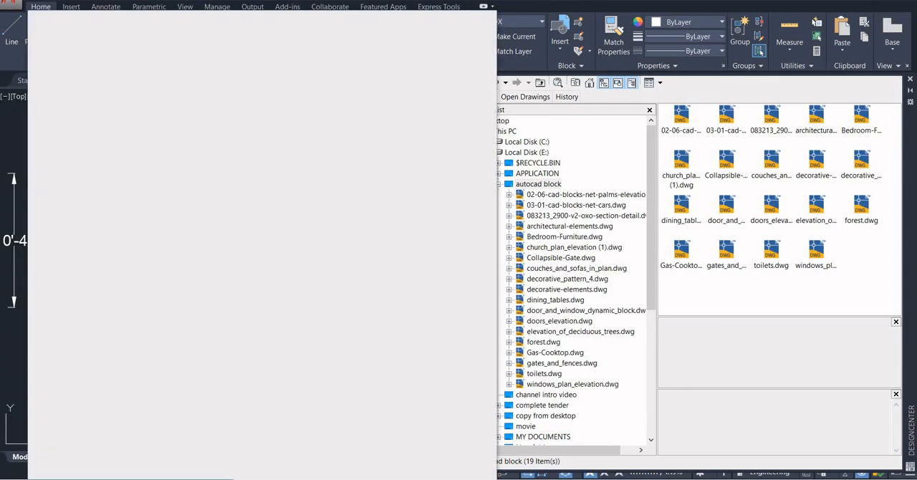
{"action": "type", "text": "this"}
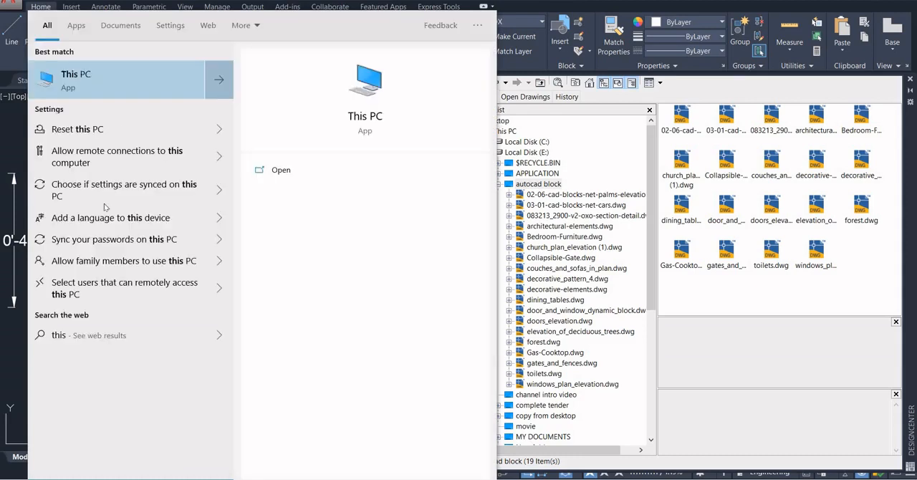
{"action": "left_click", "coordinate": [115, 84]}
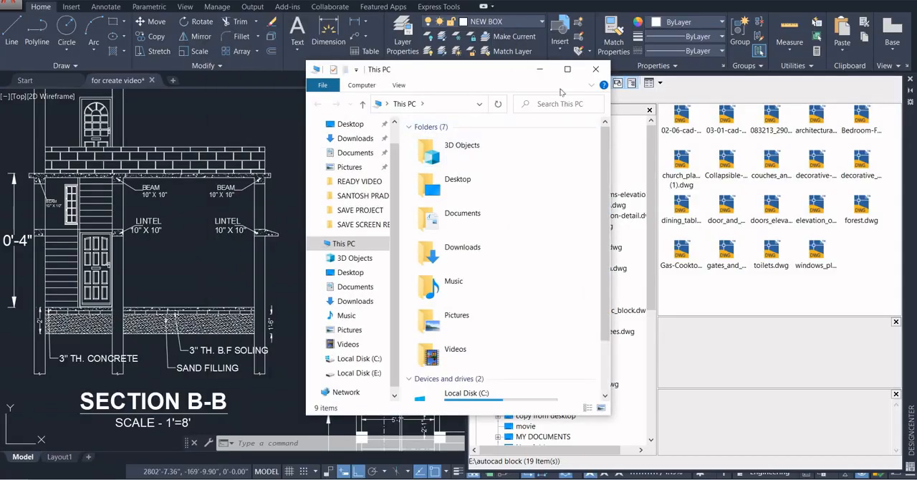
{"action": "left_click", "coordinate": [567, 69]}
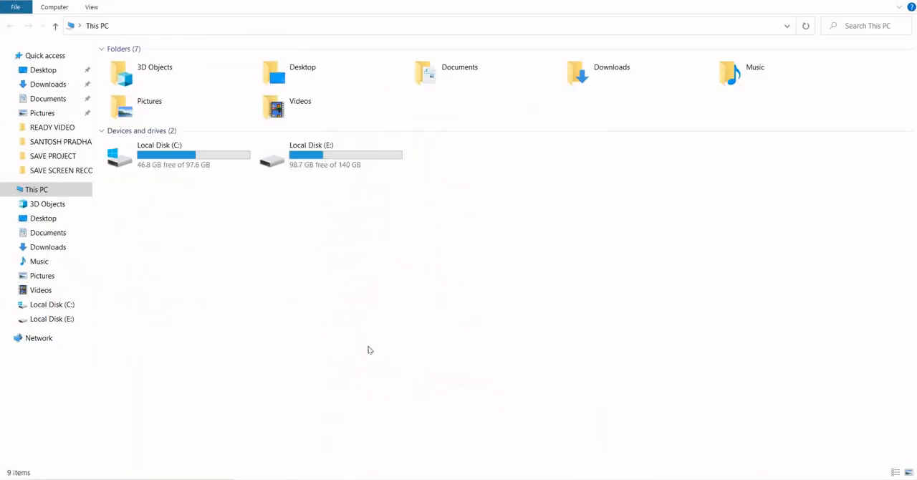
{"action": "double_click", "coordinate": [349, 162]}
{"action": "left_click", "coordinate": [203, 98]}
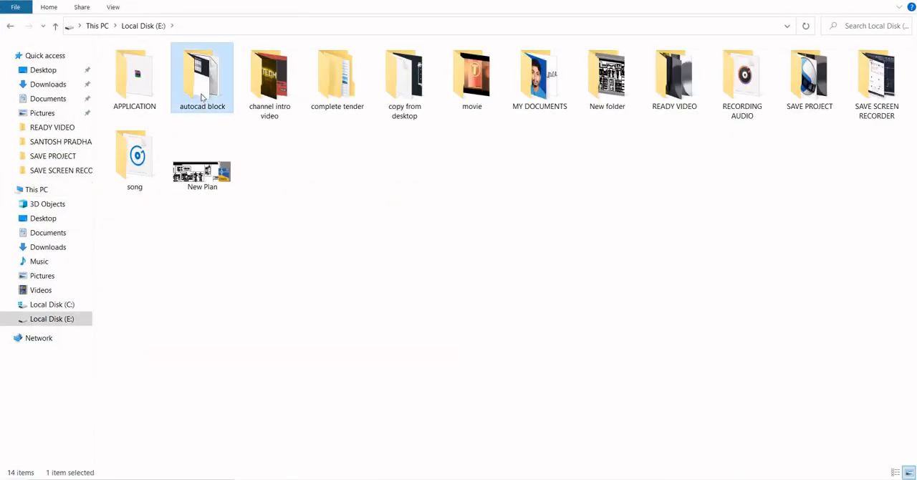
{"action": "double_click", "coordinate": [195, 79]}
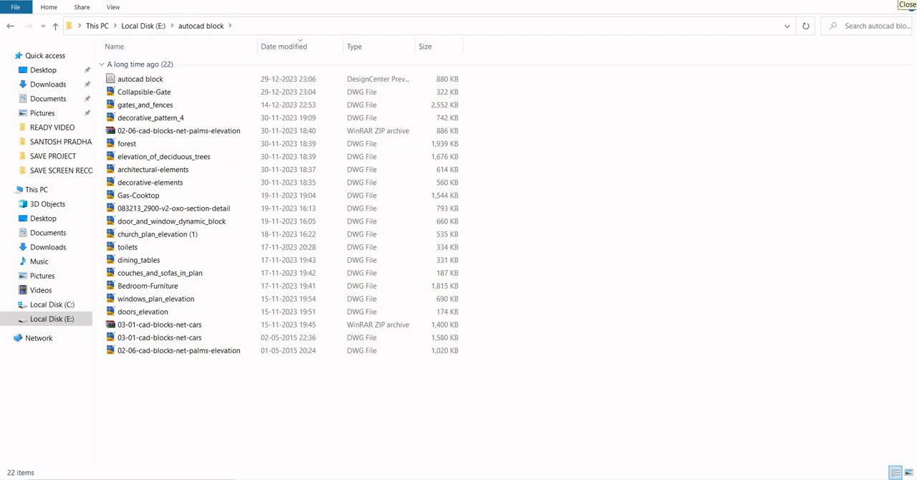
{"action": "left_click", "coordinate": [907, 4]}
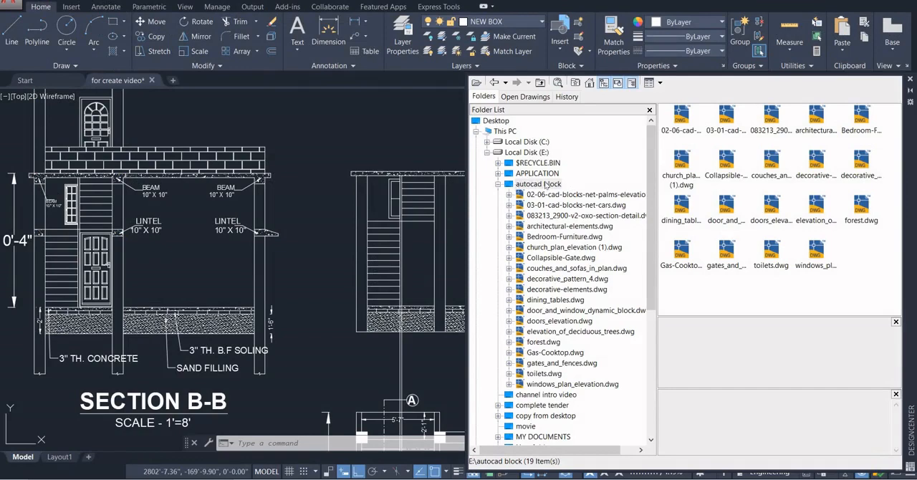
Preview the door and window blocks stored in door_and_window_dynamic_block.dwg from the autocad block folder
{"action": "left_click", "coordinate": [544, 183]}
{"action": "double_click", "coordinate": [524, 184]}
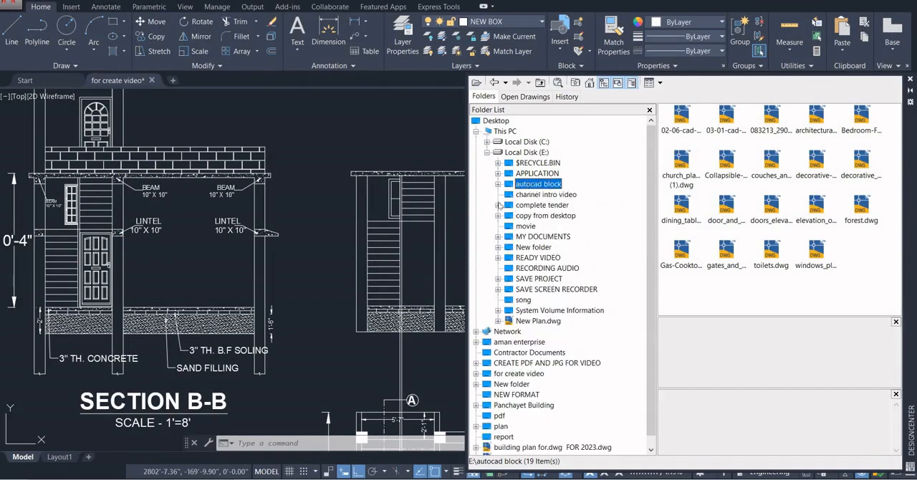
{"action": "double_click", "coordinate": [524, 186]}
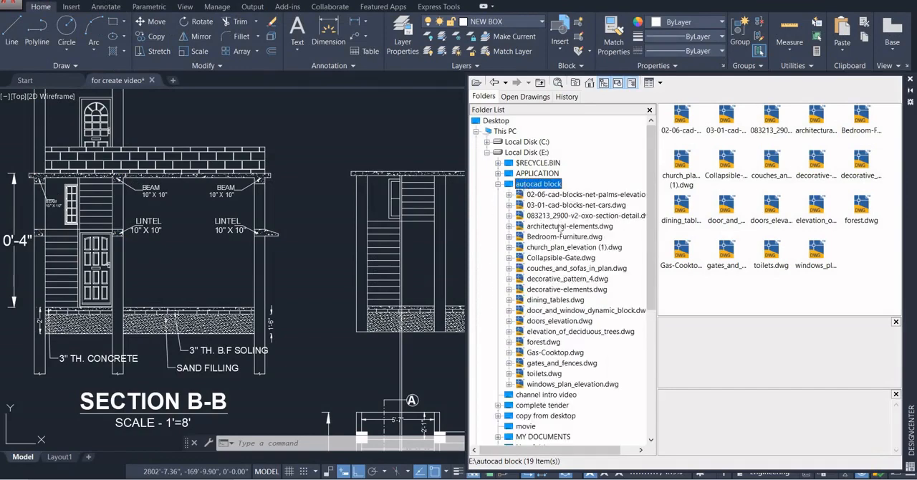
{"action": "double_click", "coordinate": [556, 311]}
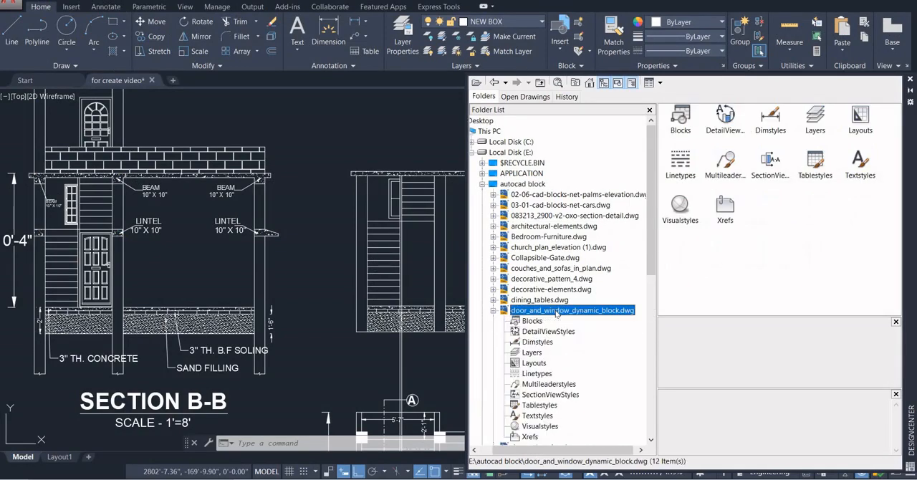
{"action": "double_click", "coordinate": [680, 119]}
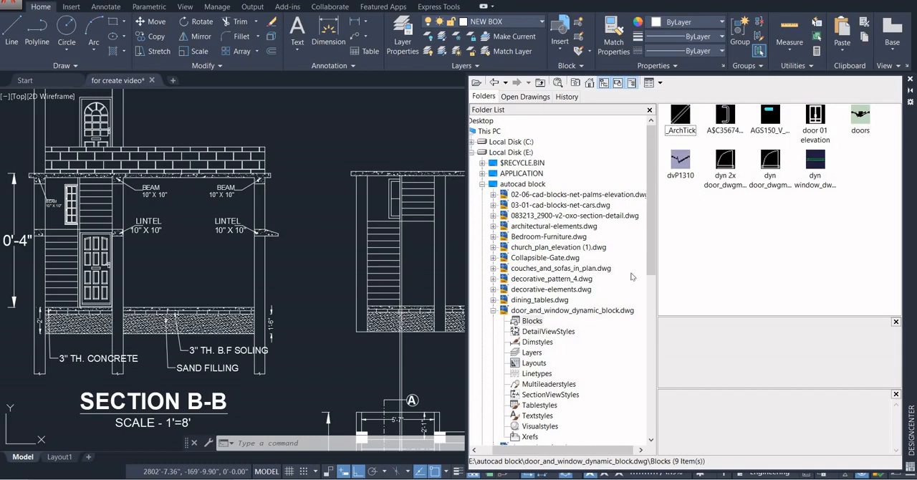
{"action": "left_click", "coordinate": [817, 123]}
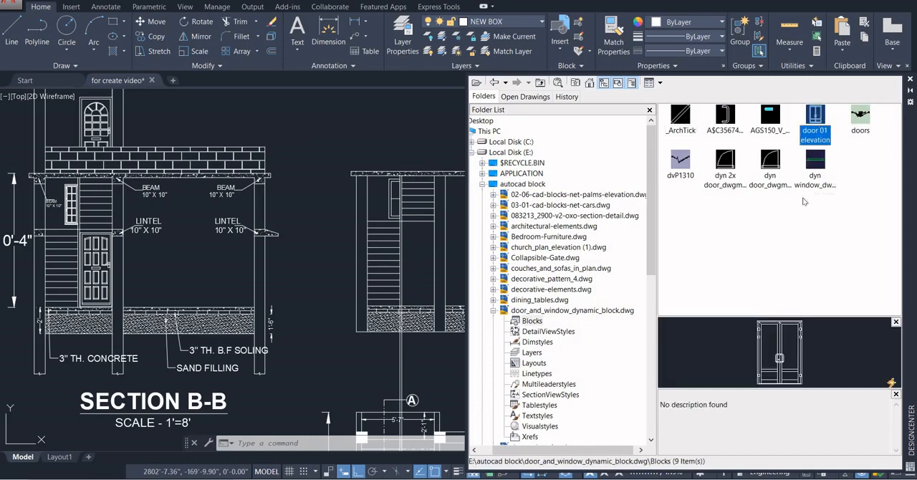
{"action": "left_click", "coordinate": [808, 166]}
{"action": "left_click", "coordinate": [772, 170]}
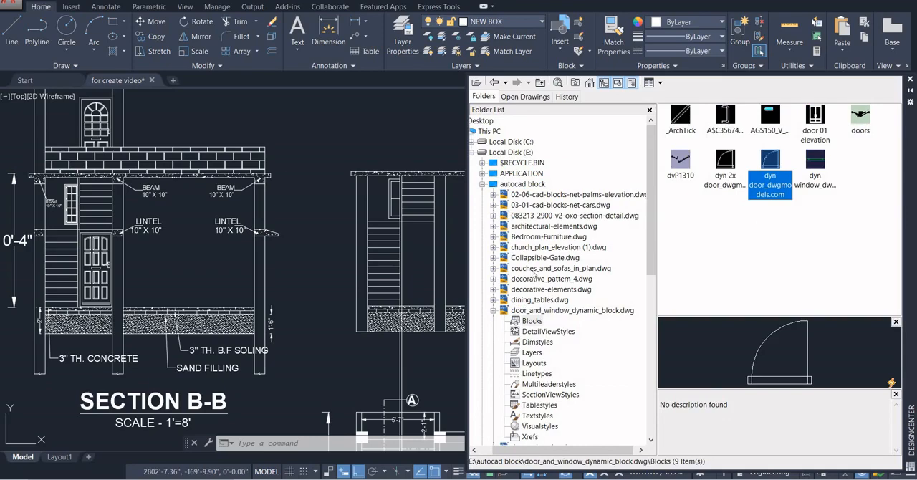
Insert the Door - 3 block from doors_elevation.dwg at floor level below the upper stair flight and close DesignCenter
{"action": "scroll", "coordinate": [528, 239], "scroll_direction": "down", "scroll_amount": 4}
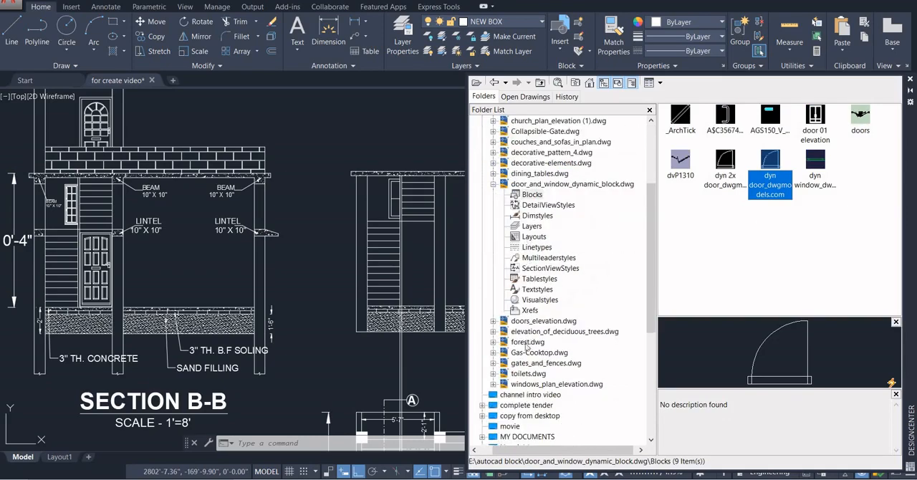
{"action": "left_click", "coordinate": [534, 321]}
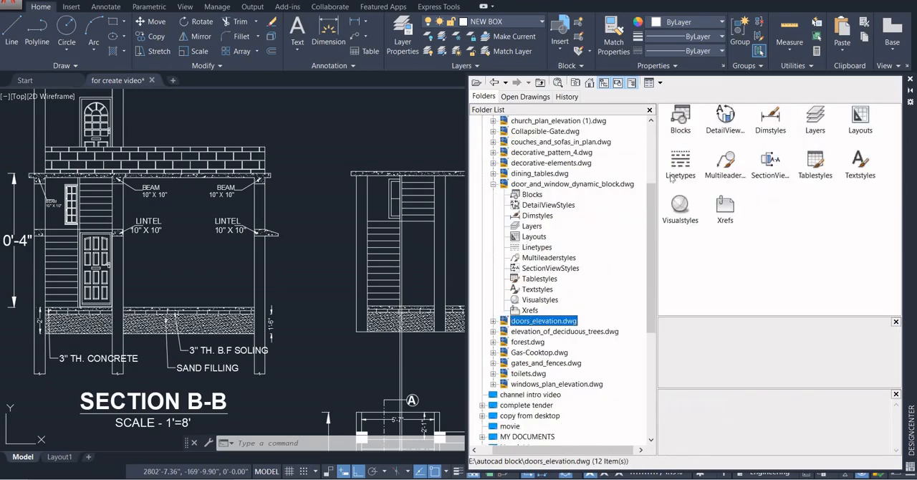
{"action": "left_click", "coordinate": [679, 122]}
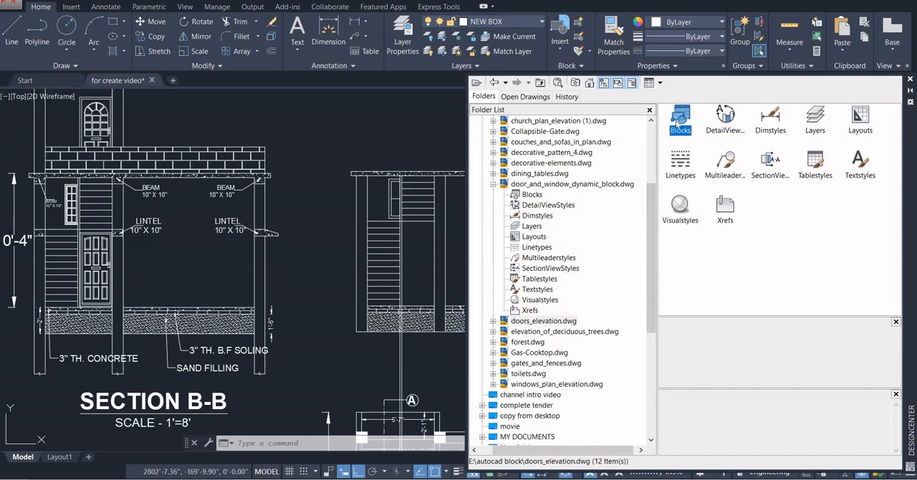
{"action": "double_click", "coordinate": [680, 120]}
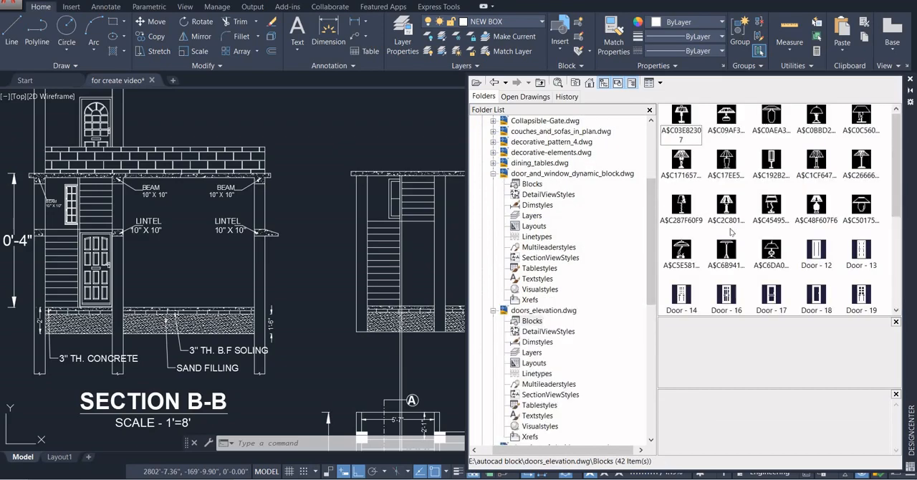
{"action": "left_click", "coordinate": [827, 250]}
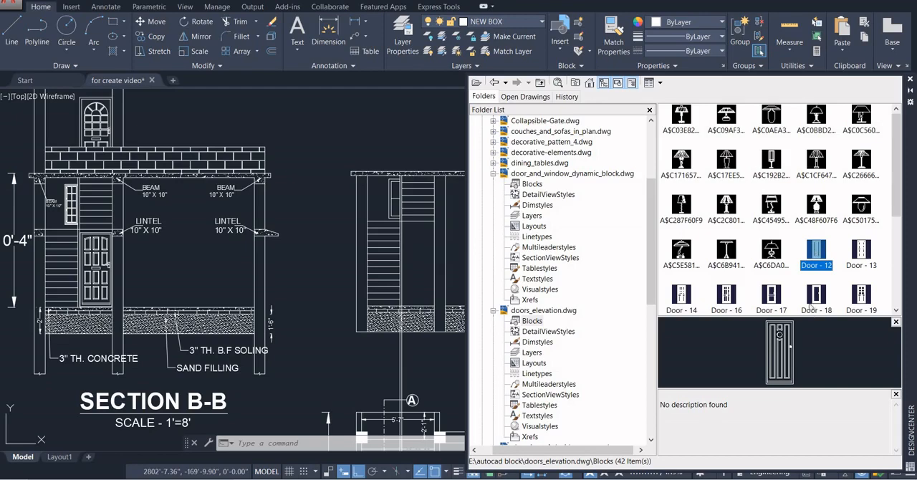
{"action": "left_click", "coordinate": [854, 258]}
{"action": "scroll", "coordinate": [703, 297], "scroll_direction": "down", "scroll_amount": 3}
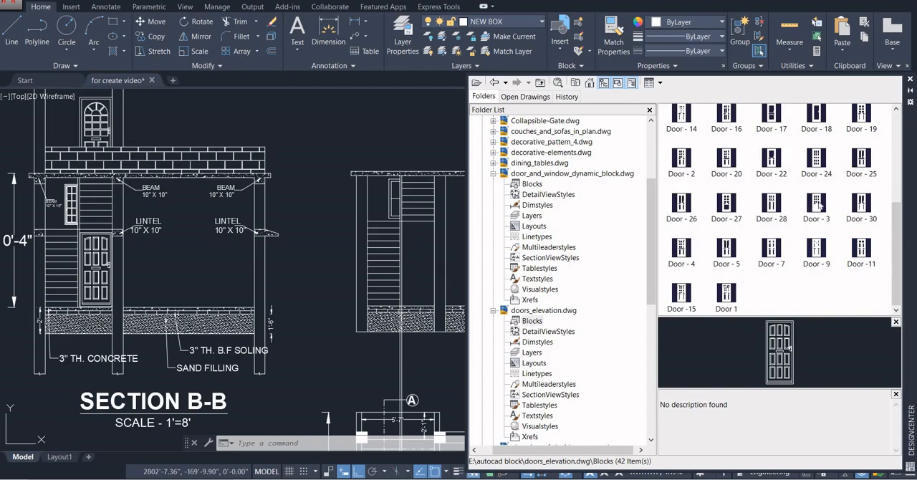
{"action": "mouse_move", "coordinate": [817, 204]}
{"action": "left_mouse_down"}
{"action": "mouse_move", "coordinate": [713, 237]}
{"action": "mouse_move", "coordinate": [455, 264]}
{"action": "mouse_move", "coordinate": [402, 308]}
{"action": "left_mouse_up"}
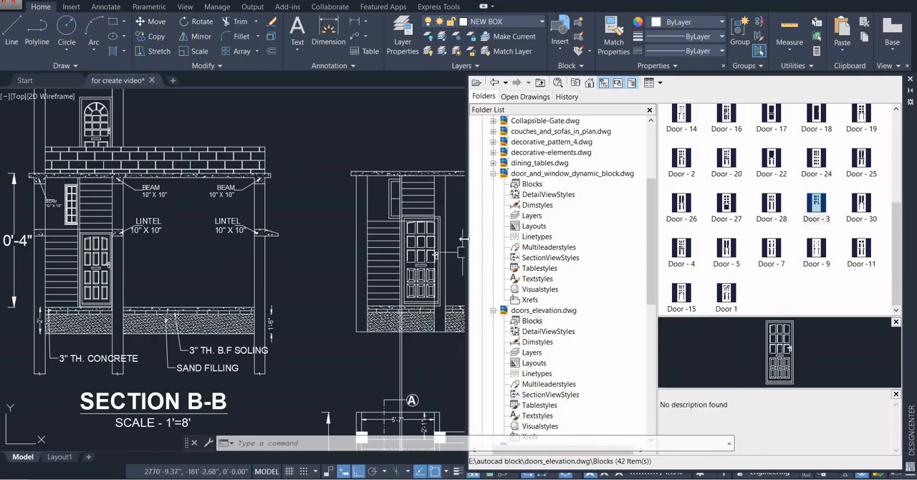
{"action": "left_click", "coordinate": [910, 79]}
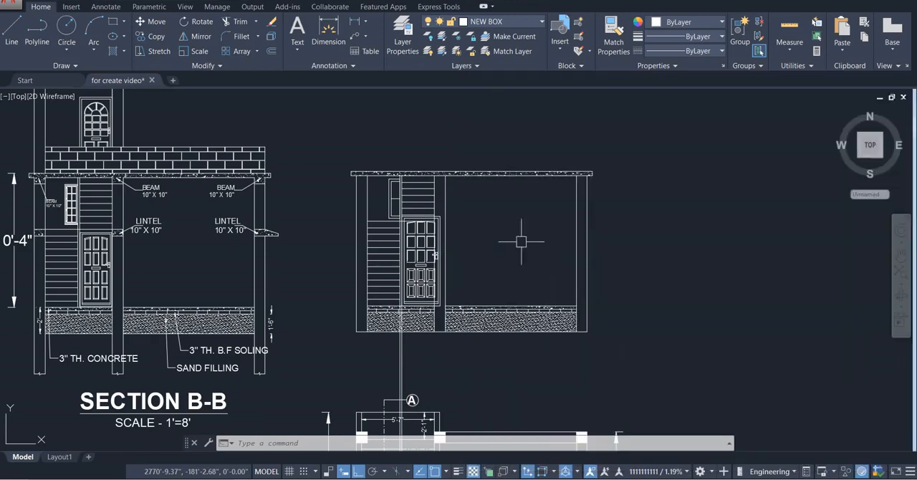
Try to scale the inserted door block about its lower-left corner to fit the opening, and delete the block
{"action": "scroll", "coordinate": [437, 251], "scroll_direction": "up", "scroll_amount": 3}
{"action": "left_click", "coordinate": [435, 255]}
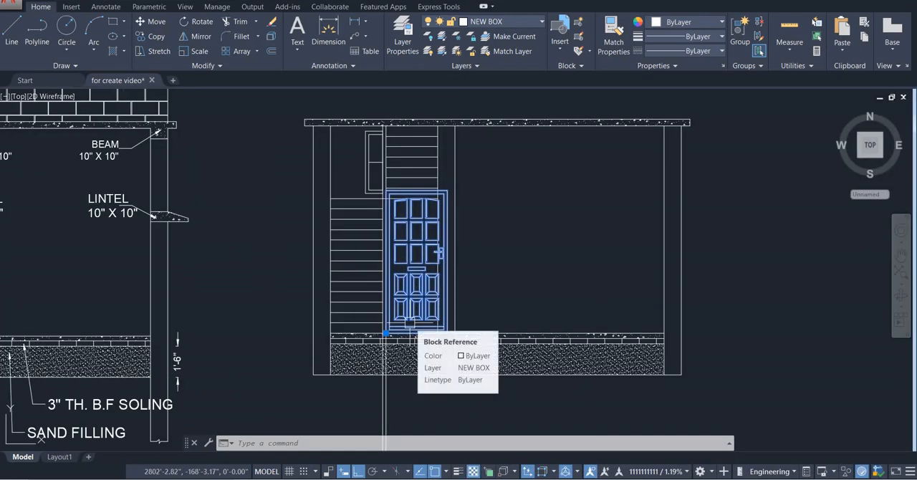
{"action": "type", "text": "SC"}
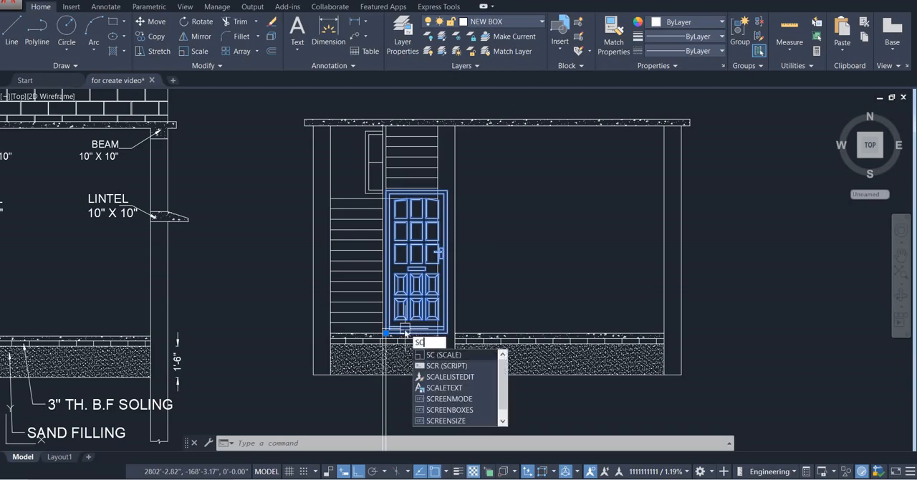
{"action": "key", "text": "Return"}
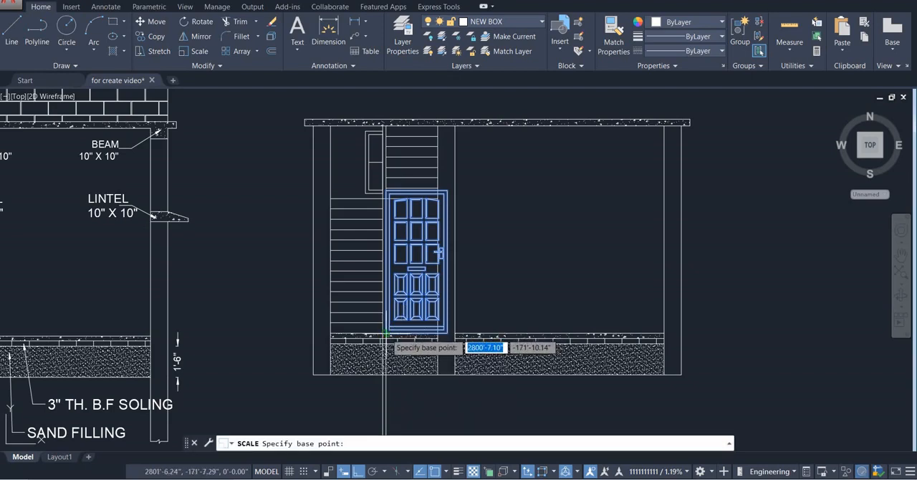
{"action": "left_click", "coordinate": [386, 333]}
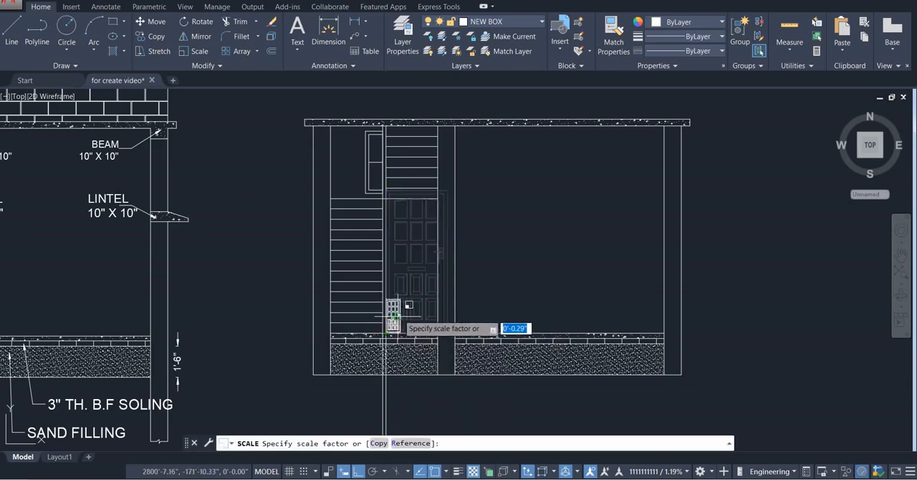
{"action": "left_click", "coordinate": [406, 265]}
{"action": "left_click", "coordinate": [420, 264]}
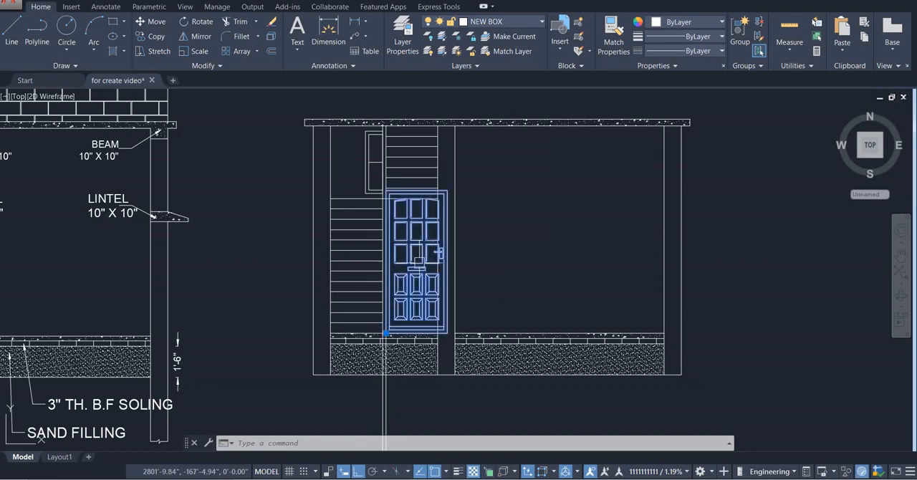
{"action": "key", "text": "Delete"}
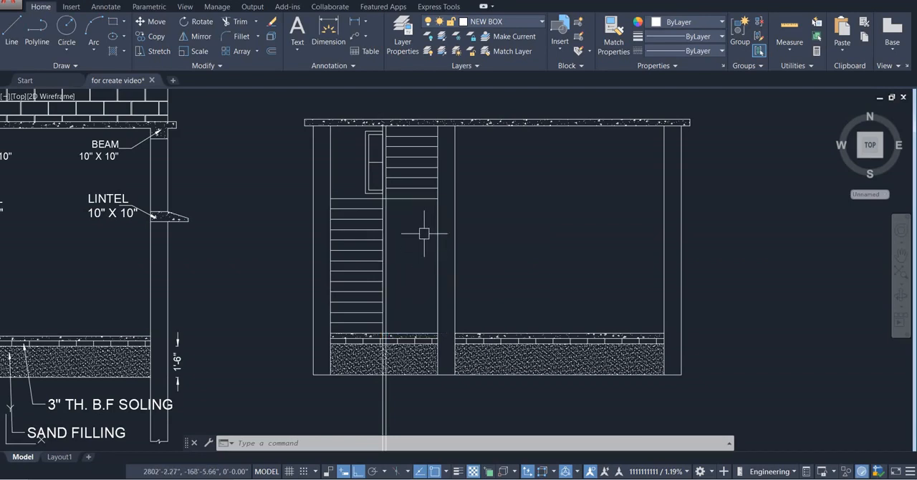
{"action": "scroll", "coordinate": [423, 218], "scroll_direction": "up", "scroll_amount": 2}
{"action": "scroll", "coordinate": [416, 191], "scroll_direction": "up", "scroll_amount": 2}
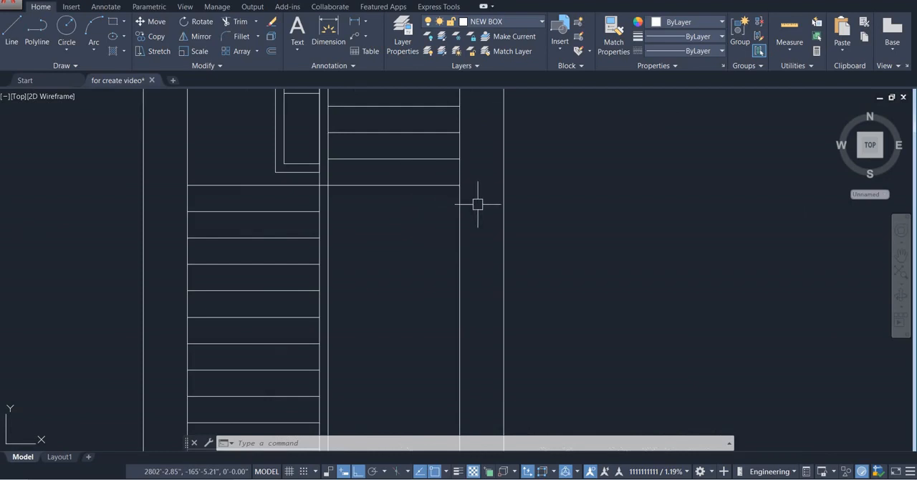
{"action": "type", "text": "o"}
{"action": "key", "text": "BackSpace"}
{"action": "key", "text": "Escape"}
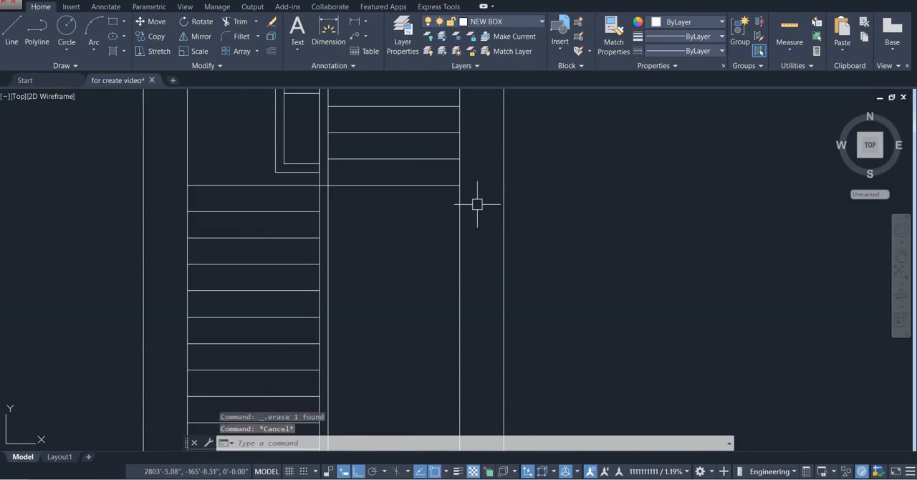
Offset the bottom line of the upper stair flight 6" downward into the opening below
{"action": "type", "text": "o"}
{"action": "key", "text": "Return"}
{"action": "type", "text": "6"}
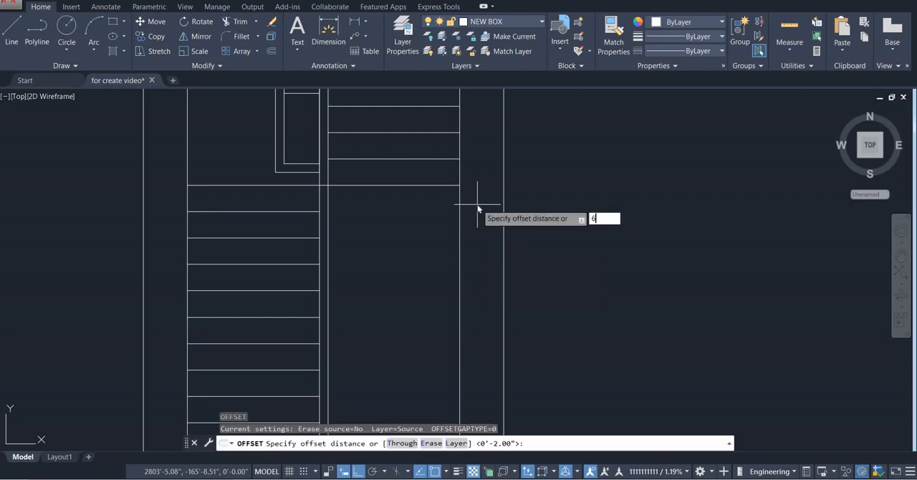
{"action": "key", "text": "Return"}
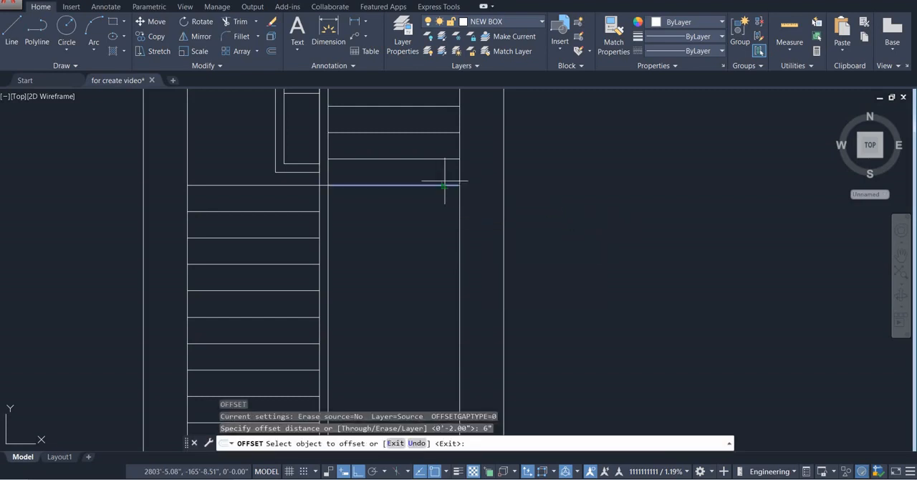
{"action": "left_click", "coordinate": [440, 185]}
{"action": "left_click", "coordinate": [436, 260]}
{"action": "scroll", "coordinate": [440, 251], "scroll_direction": "down", "scroll_amount": 4}
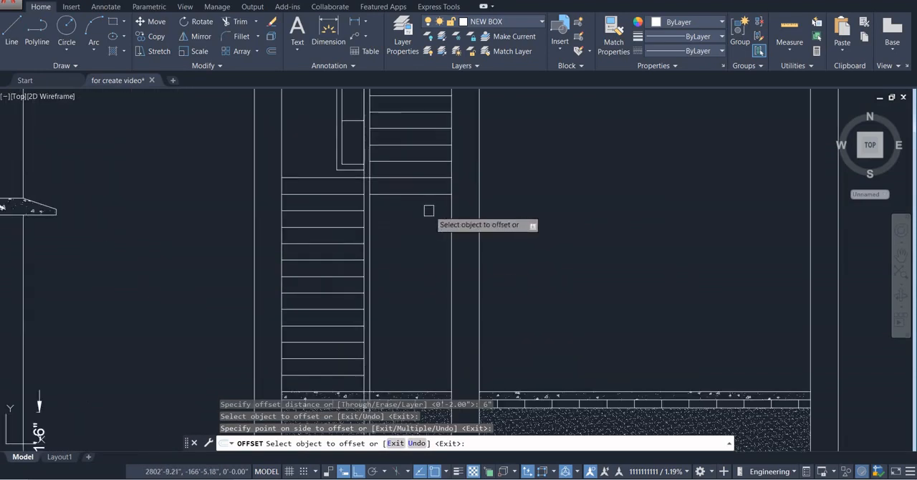
Copy the panelled door from the reference section B-B to floor level in the opening below the upper stair flight
{"action": "scroll", "coordinate": [437, 222], "scroll_direction": "up", "scroll_amount": 3}
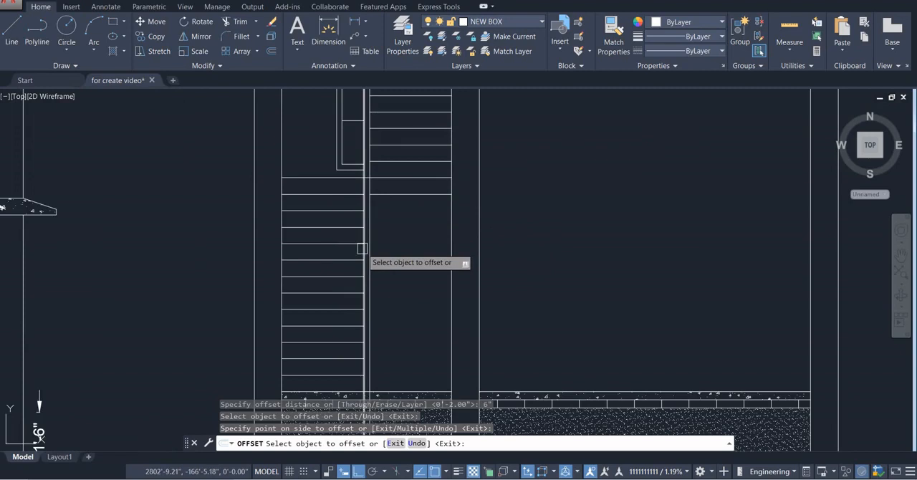
{"action": "scroll", "coordinate": [404, 237], "scroll_direction": "down", "scroll_amount": 2}
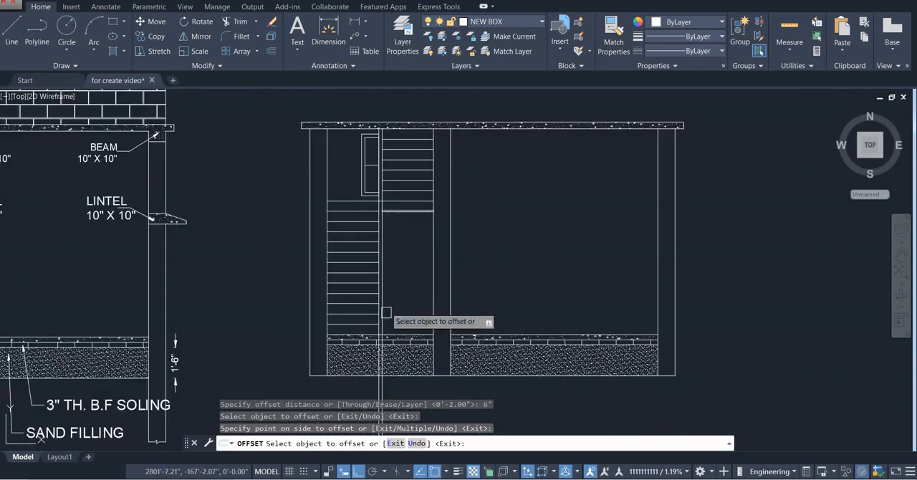
{"action": "key", "text": "Escape"}
{"action": "key", "text": "Escape"}
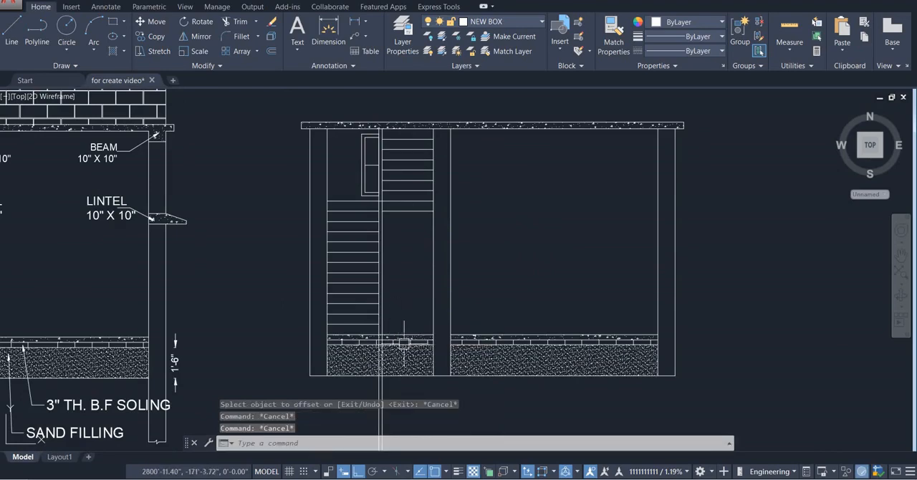
{"action": "scroll", "coordinate": [386, 247], "scroll_direction": "down", "scroll_amount": 2}
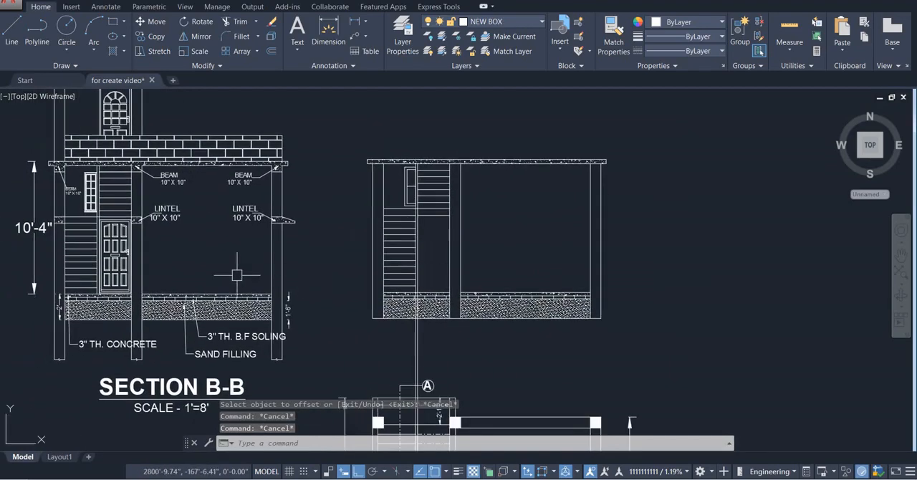
{"action": "left_click", "coordinate": [114, 253]}
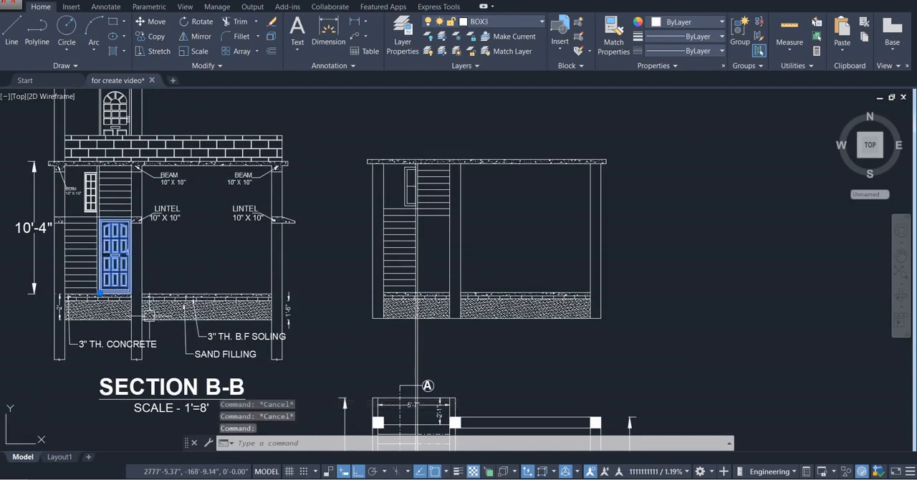
{"action": "type", "text": "co"}
{"action": "key", "text": "Return"}
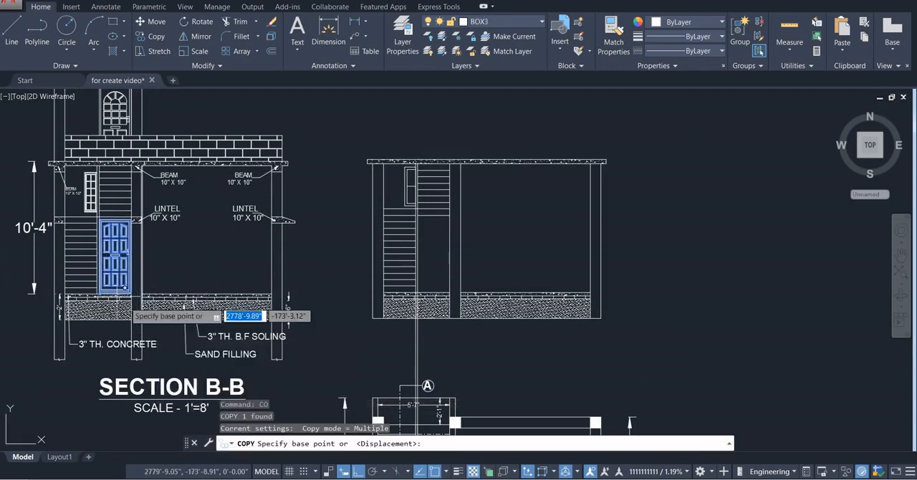
{"action": "scroll", "coordinate": [114, 294], "scroll_direction": "up", "scroll_amount": 4}
{"action": "left_click", "coordinate": [77, 293]}
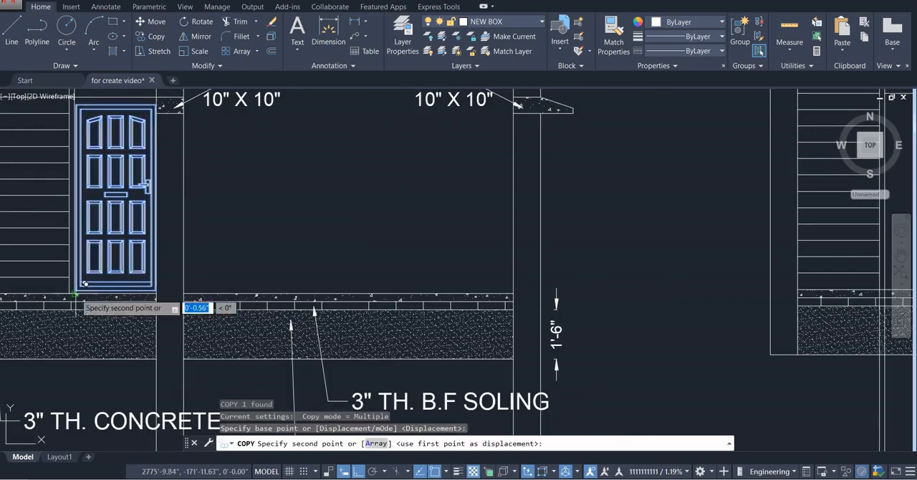
{"action": "scroll", "coordinate": [77, 293], "scroll_direction": "down", "scroll_amount": 6}
{"action": "scroll", "coordinate": [416, 285], "scroll_direction": "up", "scroll_amount": 5}
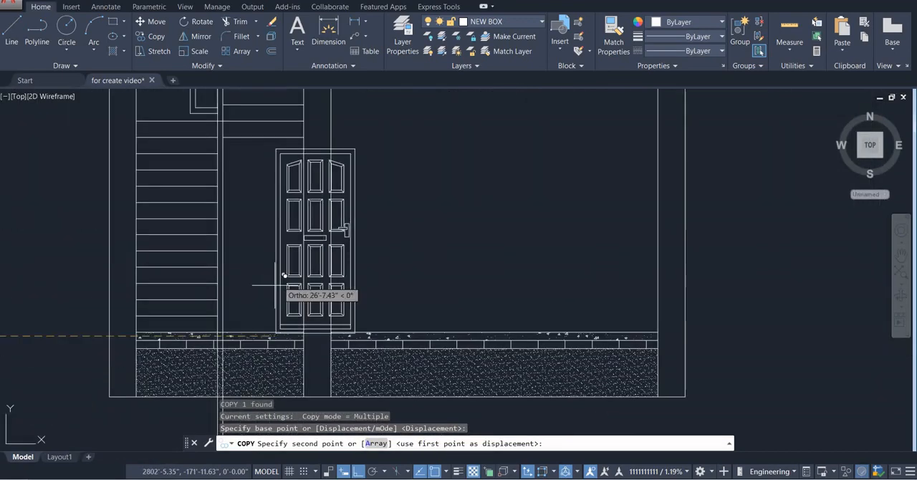
{"action": "left_click", "coordinate": [223, 334]}
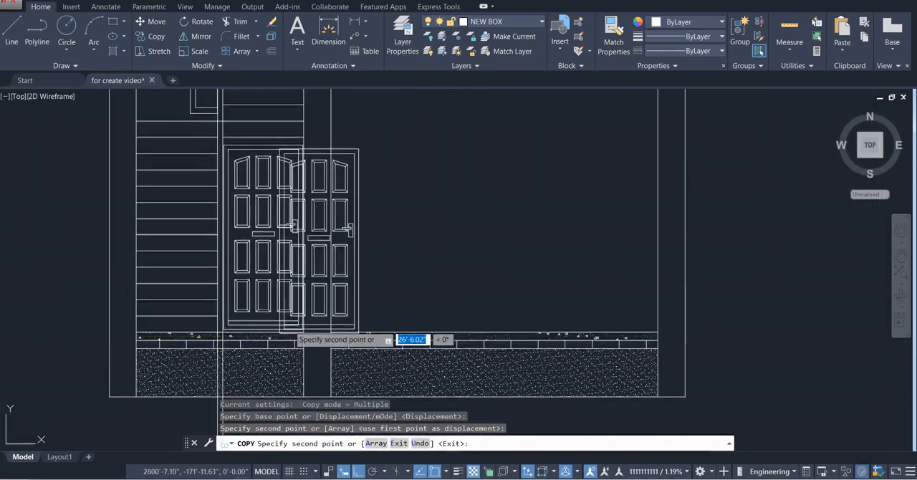
{"action": "key", "text": "Escape"}
Move the copied door straight up about 1" within the opening below the upper stair flight
{"action": "scroll", "coordinate": [320, 314], "scroll_direction": "down", "scroll_amount": 2}
{"action": "scroll", "coordinate": [304, 246], "scroll_direction": "up", "scroll_amount": 4}
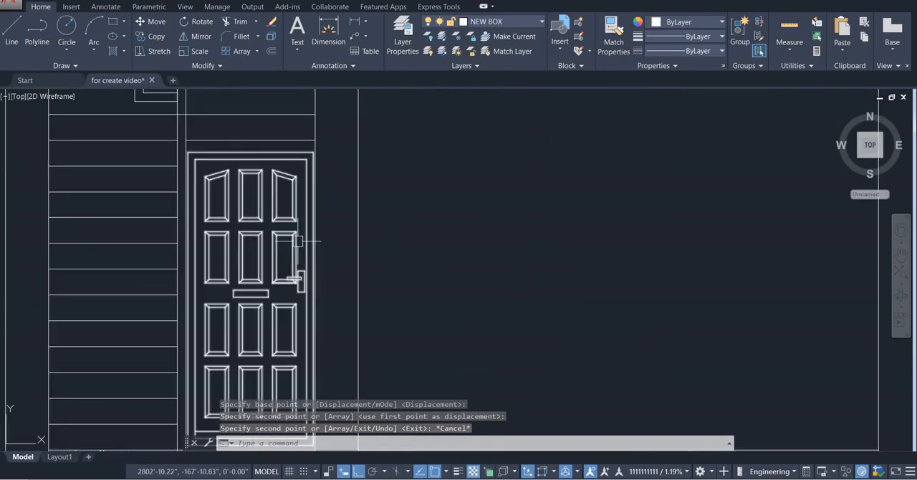
{"action": "scroll", "coordinate": [262, 172], "scroll_direction": "down", "scroll_amount": 3}
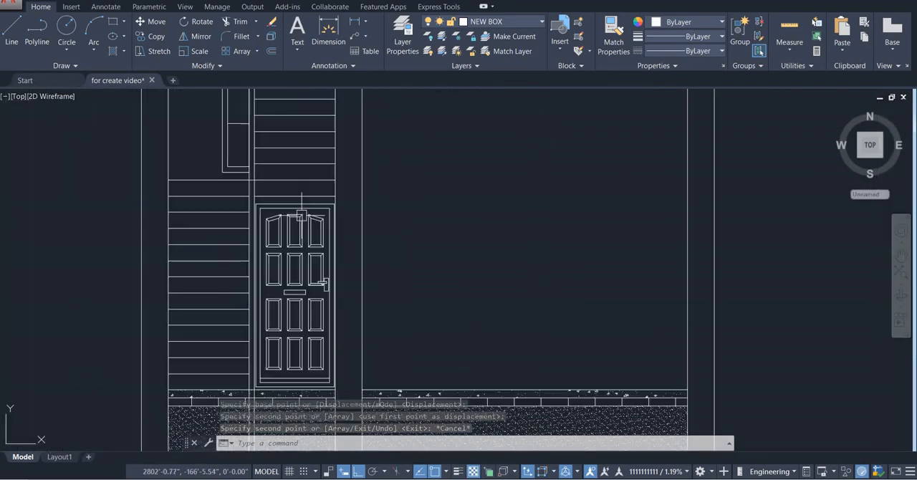
{"action": "scroll", "coordinate": [310, 193], "scroll_direction": "down", "scroll_amount": 2}
{"action": "middle_click_drag", "start_coordinate": [306, 201], "coordinate": [335, 207]}
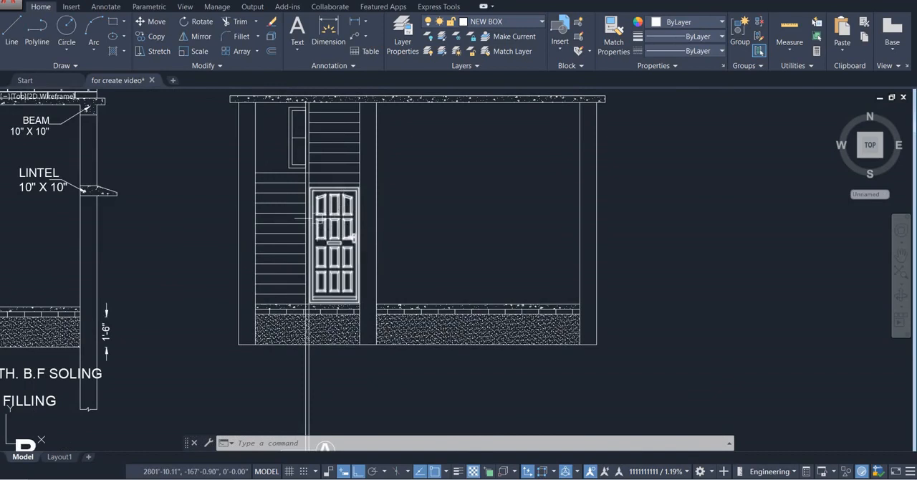
{"action": "left_click", "coordinate": [353, 237]}
{"action": "type", "text": "m"}
{"action": "key", "text": "Return"}
{"action": "left_click", "coordinate": [420, 240]}
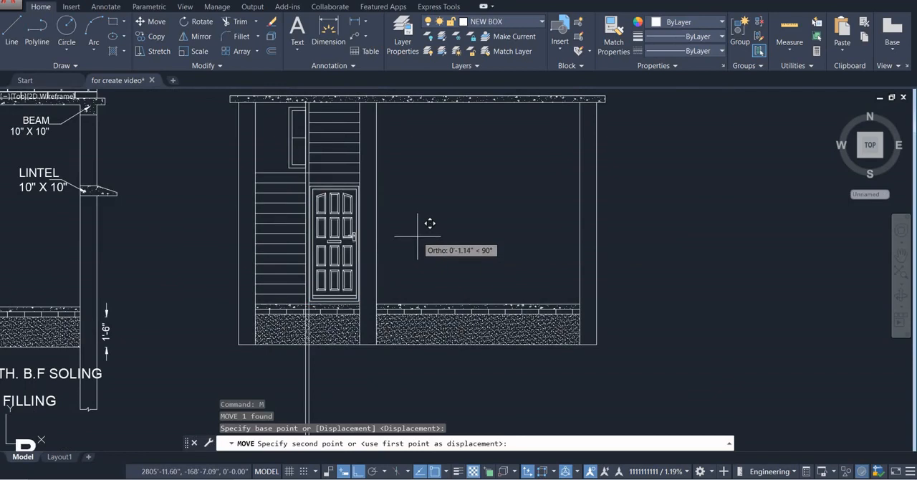
{"action": "left_click", "coordinate": [418, 236]}
{"action": "key", "text": "Escape"}
{"action": "key", "text": "Escape"}
{"action": "key", "text": "Escape"}
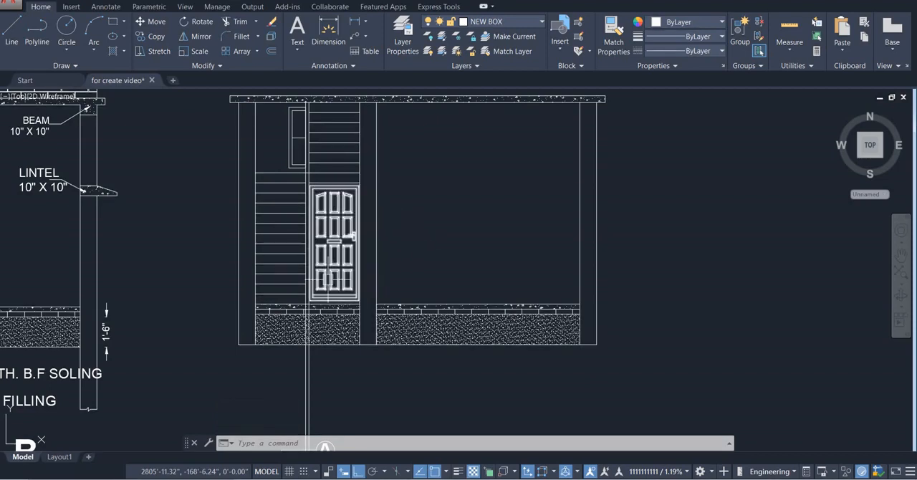
Delete the leftover rectangular outline standing above the new section
{"action": "scroll", "coordinate": [395, 224], "scroll_direction": "down", "scroll_amount": 5}
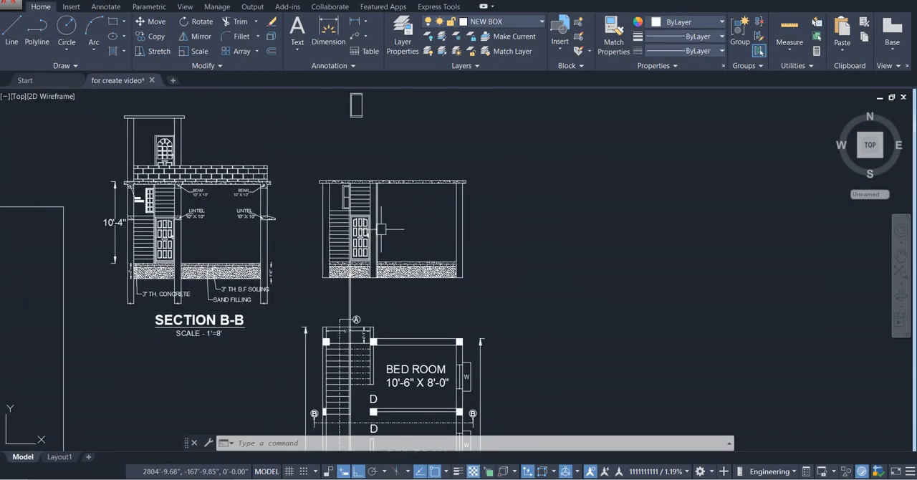
{"action": "scroll", "coordinate": [374, 191], "scroll_direction": "up", "scroll_amount": 3}
{"action": "scroll", "coordinate": [373, 192], "scroll_direction": "down", "scroll_amount": 2}
{"action": "middle_click_drag", "start_coordinate": [373, 186], "coordinate": [368, 219]}
{"action": "scroll", "coordinate": [372, 209], "scroll_direction": "up", "scroll_amount": 2}
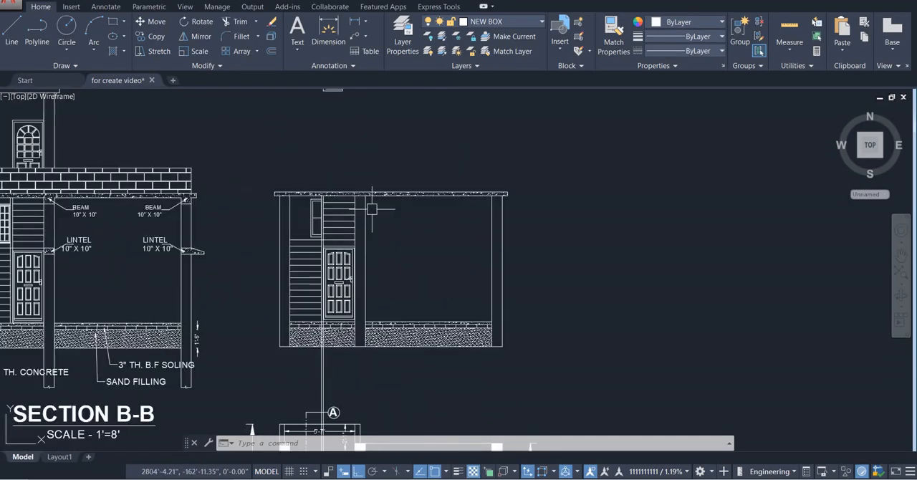
{"action": "scroll", "coordinate": [378, 222], "scroll_direction": "down", "scroll_amount": 2}
{"action": "left_click", "coordinate": [377, 113]}
{"action": "left_click", "coordinate": [328, 153]}
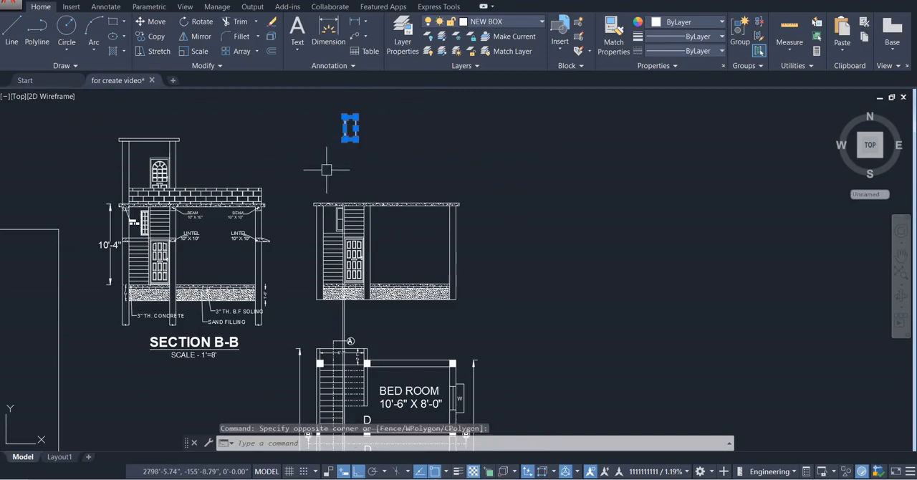
{"action": "key", "text": "Delete"}
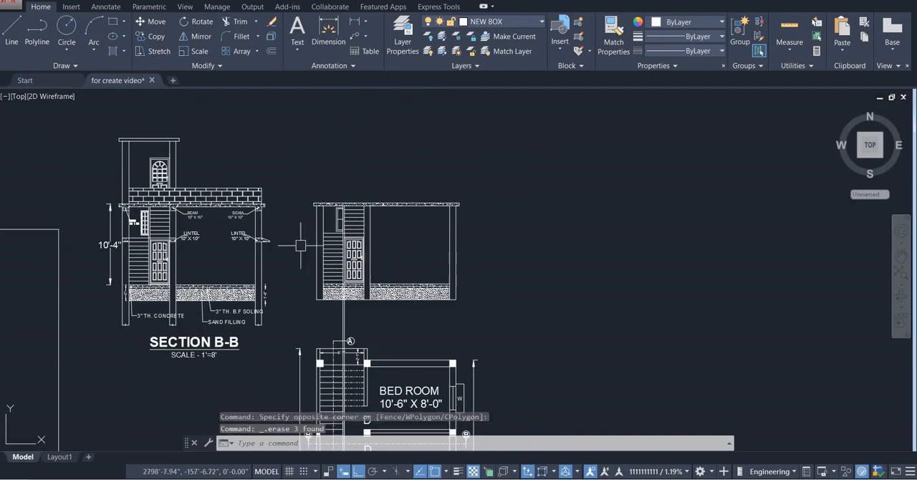
Try to offset the roof slab's lower line 10" downward at the left column, and undo the offset
{"action": "scroll", "coordinate": [189, 201], "scroll_direction": "up", "scroll_amount": 5}
{"action": "scroll", "coordinate": [207, 254], "scroll_direction": "down", "scroll_amount": 5}
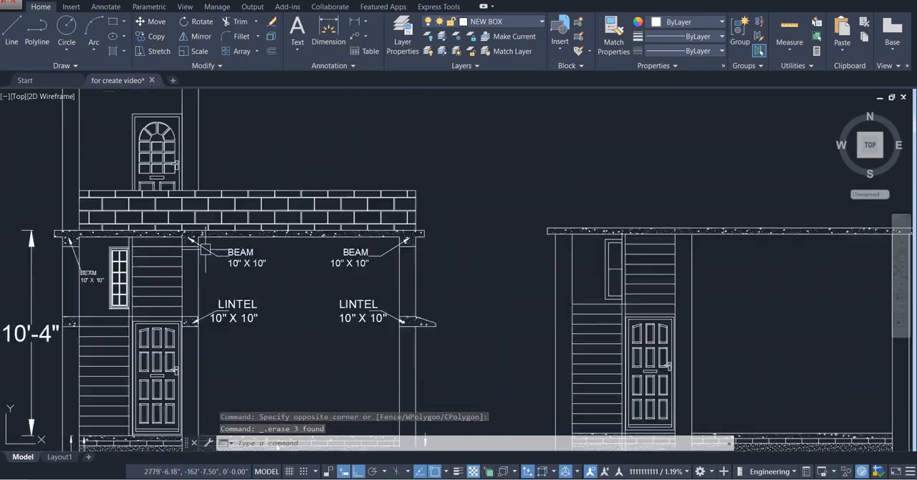
{"action": "scroll", "coordinate": [338, 248], "scroll_direction": "up", "scroll_amount": 5}
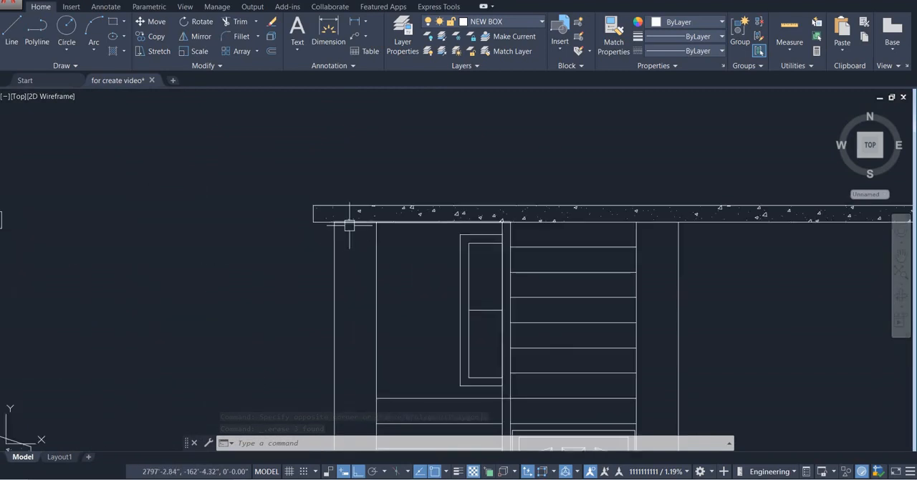
{"action": "type", "text": "o"}
{"action": "key", "text": "Return"}
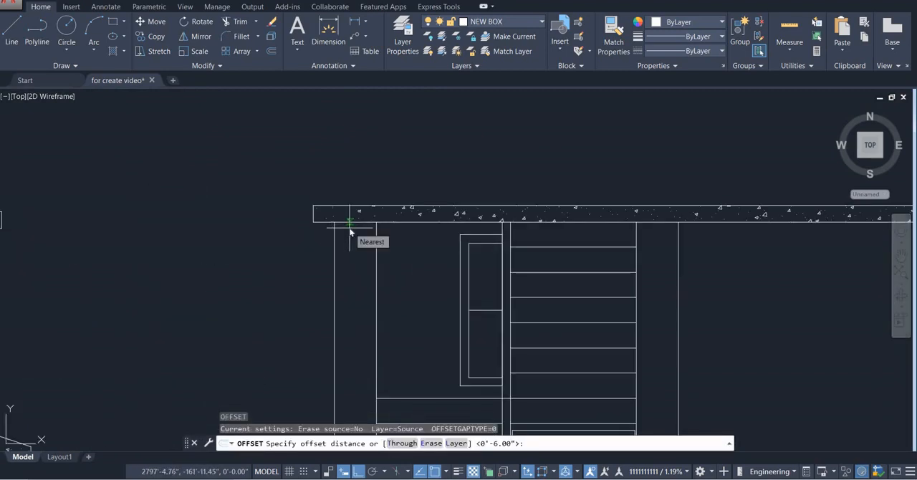
{"action": "type", "text": "10"}
{"action": "key", "text": "Return"}
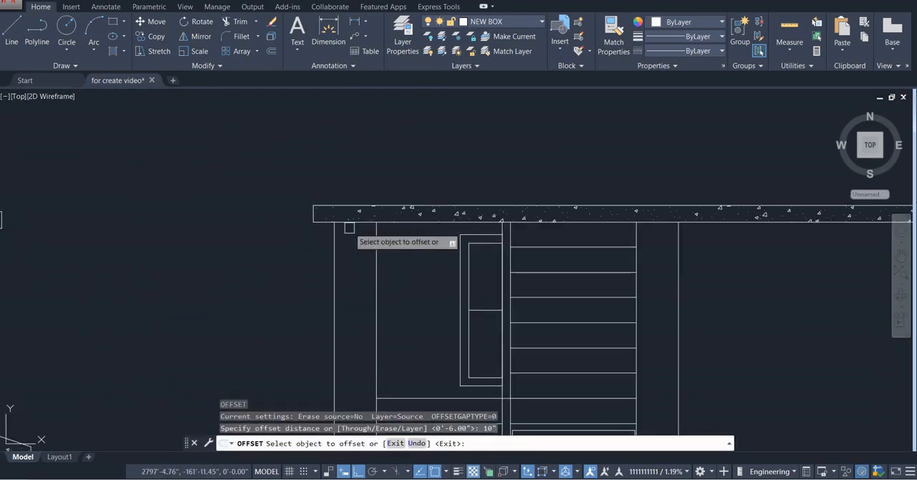
{"action": "left_click", "coordinate": [350, 243]}
{"action": "left_click", "coordinate": [352, 287]}
{"action": "scroll", "coordinate": [670, 291], "scroll_direction": "down", "scroll_amount": 2}
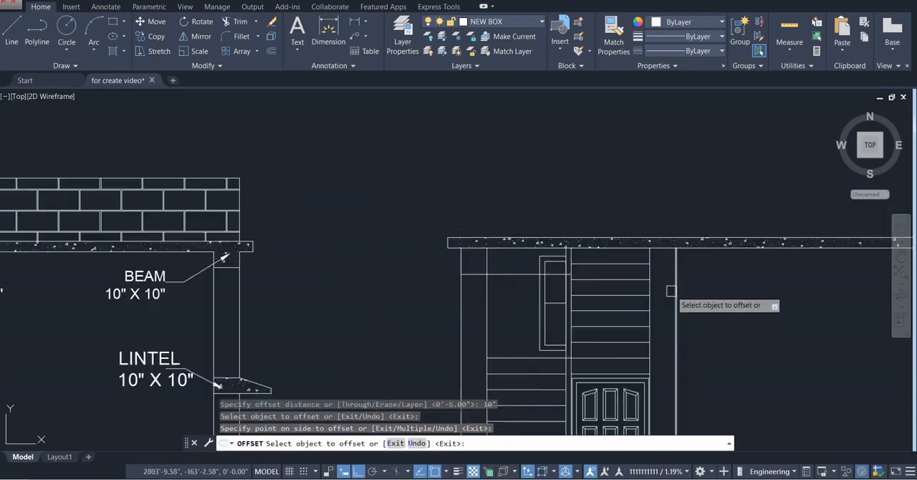
{"action": "middle_click_drag", "start_coordinate": [671, 291], "coordinate": [463, 244]}
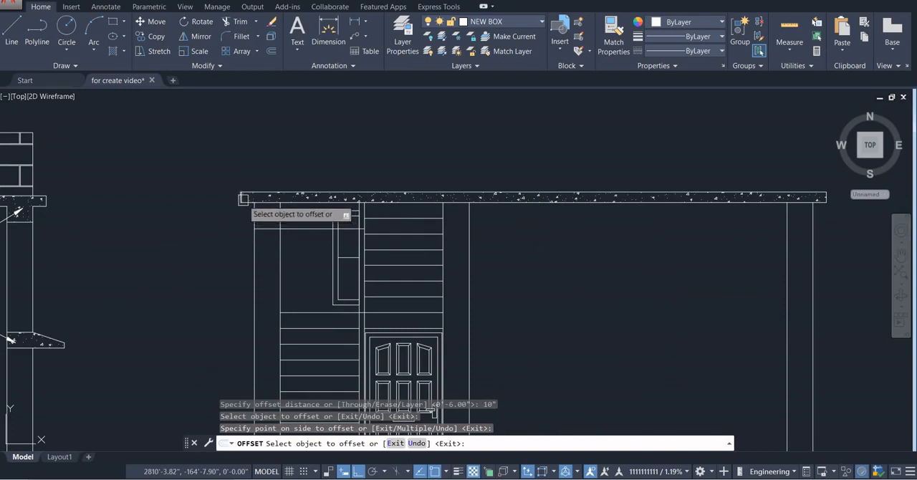
{"action": "key", "text": "ctrl+z"}
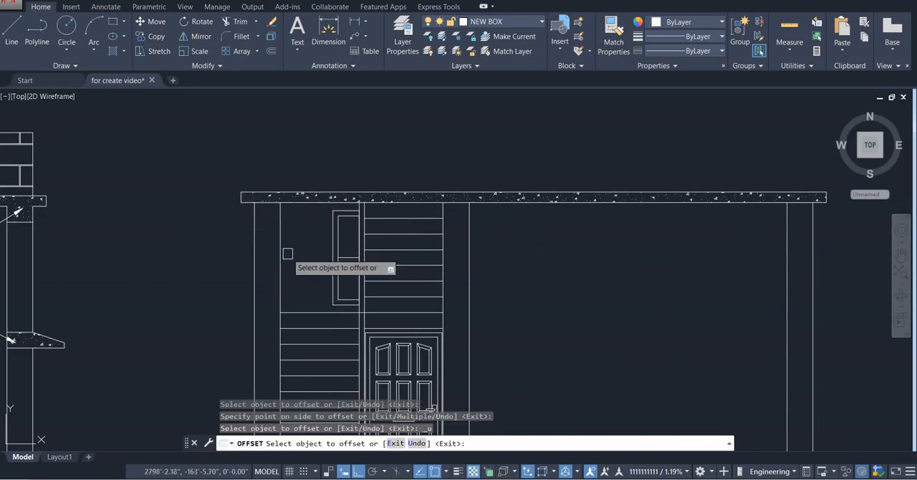
{"action": "key", "text": "Escape"}
Offset both lower lines of the roof slab 6" downward to form the beam bottom line across the section
{"action": "type", "text": "o"}
{"action": "key", "text": "Return"}
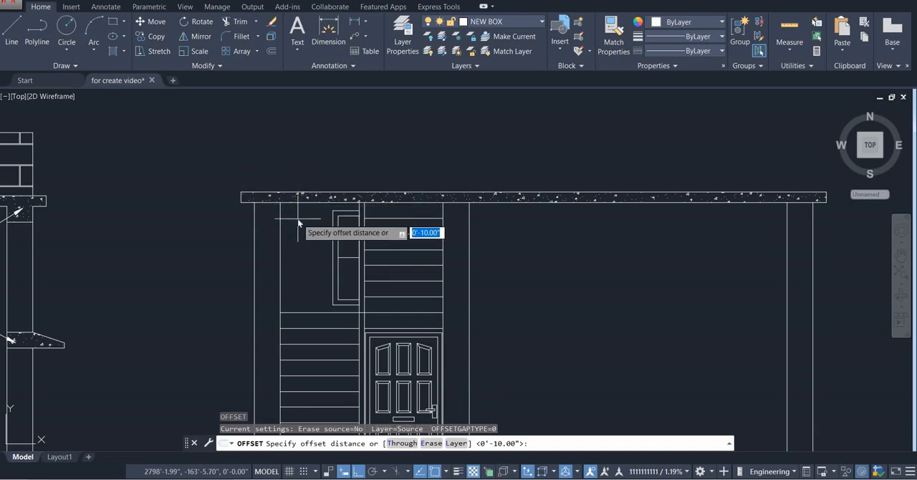
{"action": "type", "text": "6"}
{"action": "key", "text": "Return"}
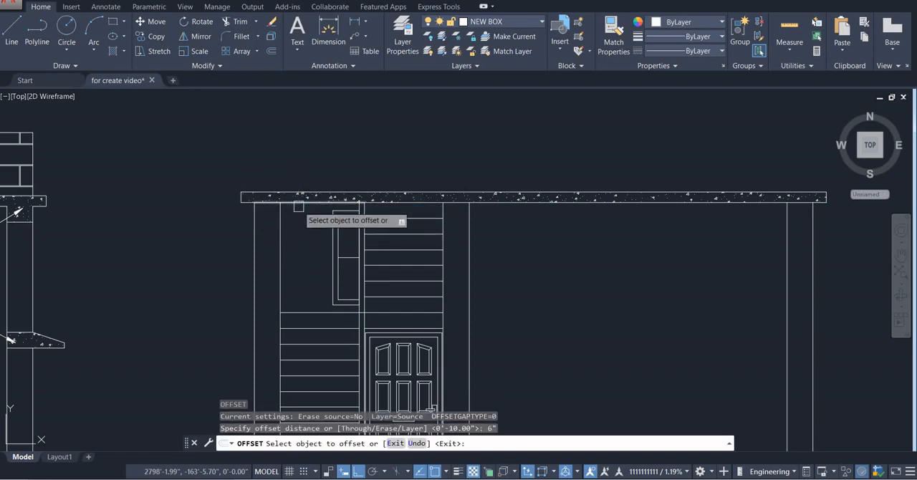
{"action": "left_click", "coordinate": [297, 203]}
{"action": "left_click", "coordinate": [297, 256]}
{"action": "left_click", "coordinate": [504, 204]}
{"action": "left_click", "coordinate": [492, 254]}
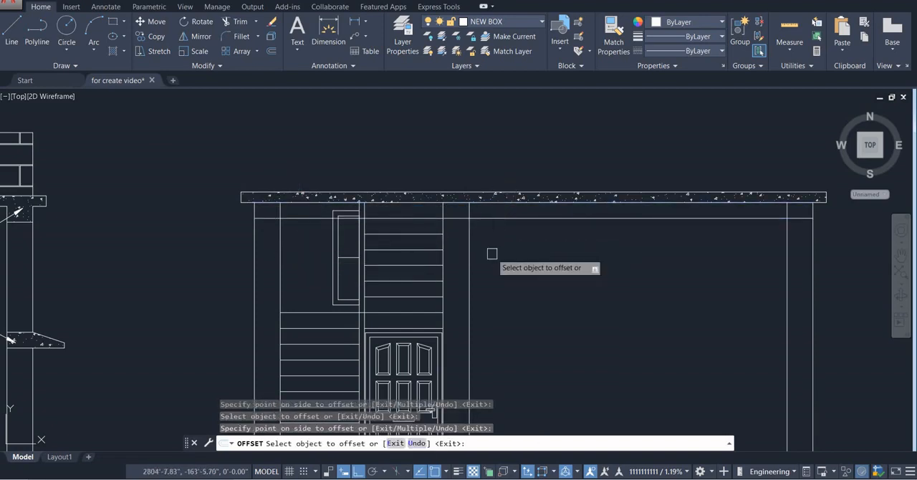
{"action": "key", "text": "Escape"}
Trim the beam line between the left column and the window, and delete its remaining segment across the window
{"action": "type", "text": "t"}
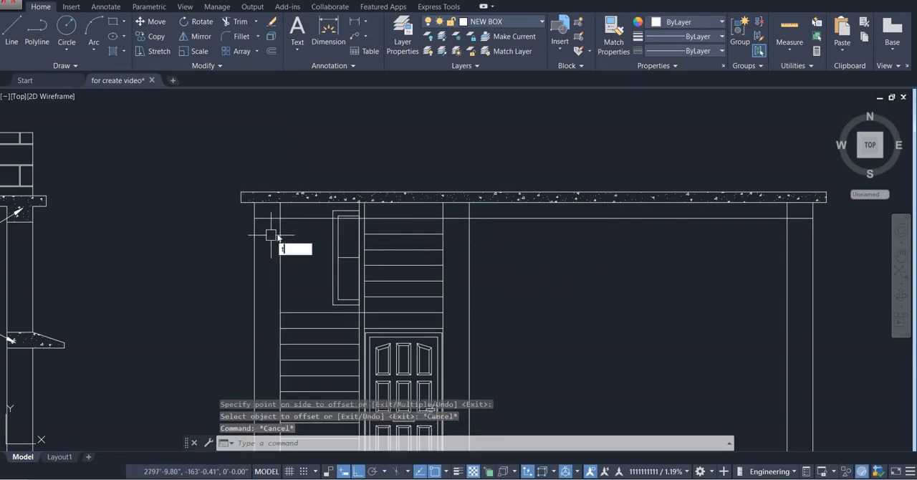
{"action": "type", "text": "r"}
{"action": "key", "text": "Return"}
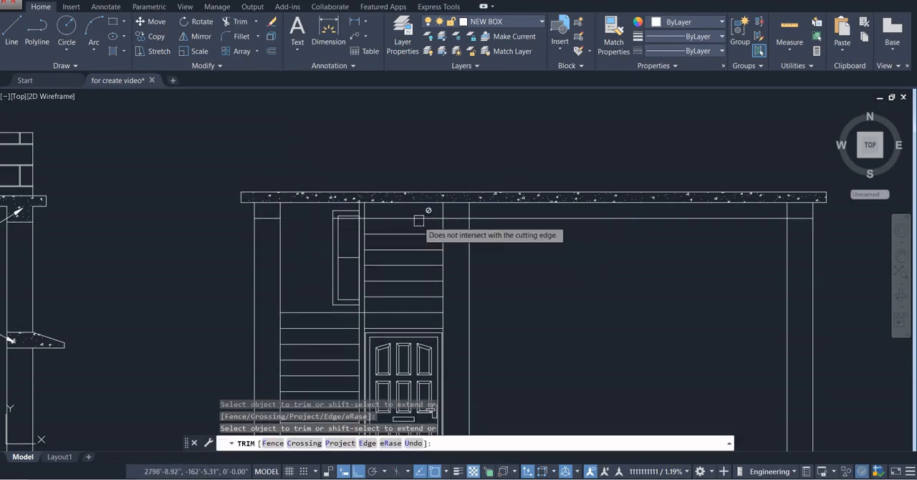
{"action": "key", "text": "Escape"}
{"action": "left_click", "coordinate": [430, 217]}
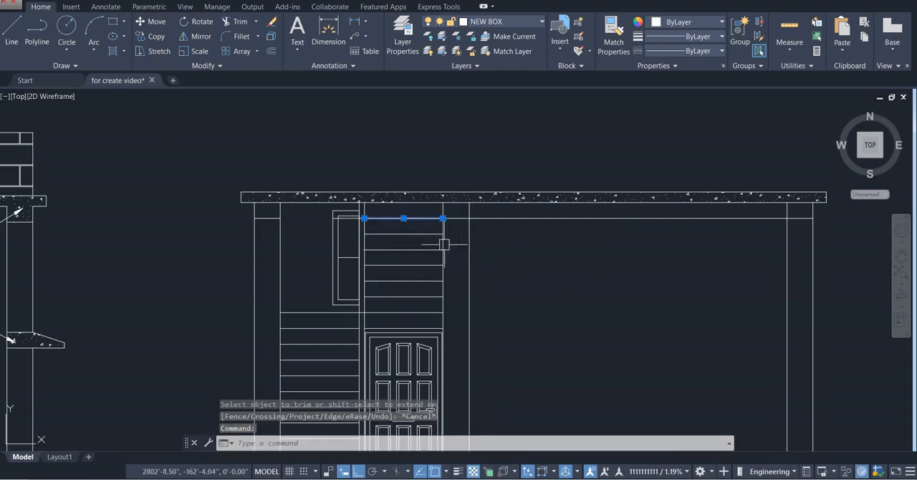
{"action": "key", "text": "Escape"}
{"action": "scroll", "coordinate": [346, 219], "scroll_direction": "up", "scroll_amount": 4}
{"action": "left_click", "coordinate": [345, 221]}
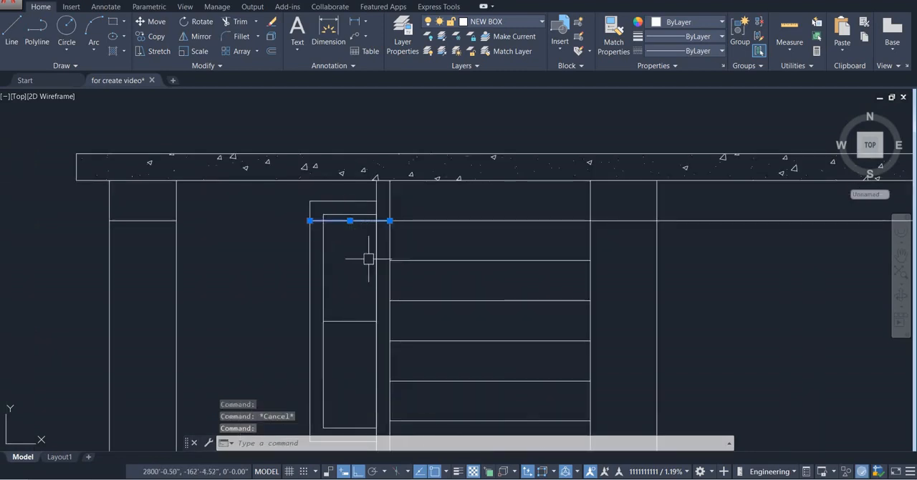
{"action": "key", "text": "Delete"}
Trim the beam bottom line across the open span between the middle column and the right column
{"action": "scroll", "coordinate": [368, 260], "scroll_direction": "down", "scroll_amount": 2}
{"action": "middle_click_drag", "start_coordinate": [366, 259], "coordinate": [285, 253]}
{"action": "scroll", "coordinate": [434, 265], "scroll_direction": "down", "scroll_amount": 4}
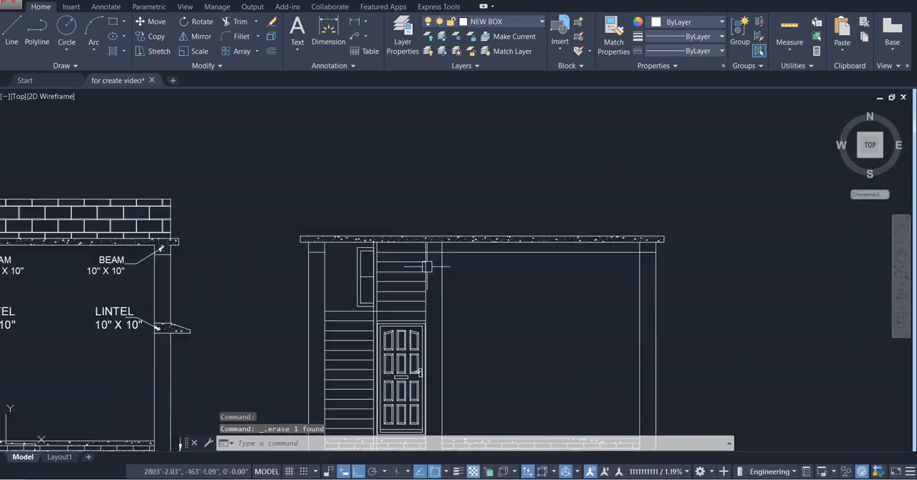
{"action": "middle_click_drag", "start_coordinate": [433, 265], "coordinate": [351, 267]}
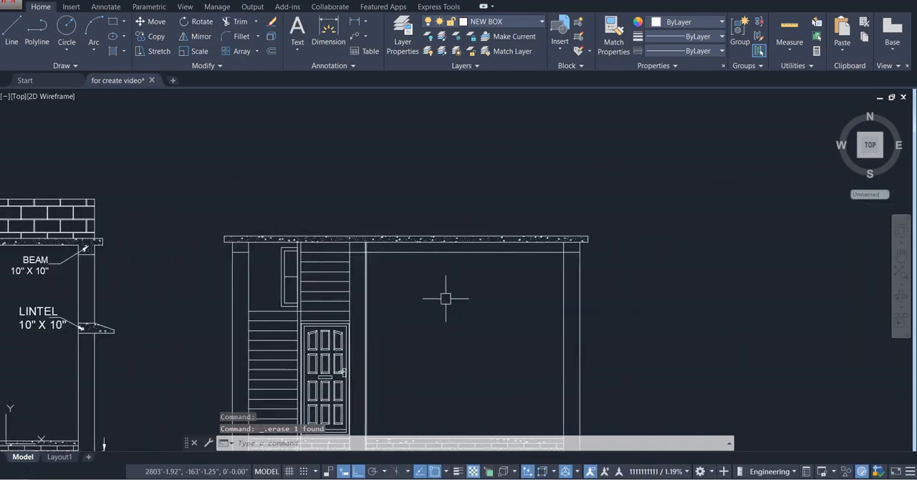
{"action": "type", "text": "tr"}
{"action": "key", "text": "Return"}
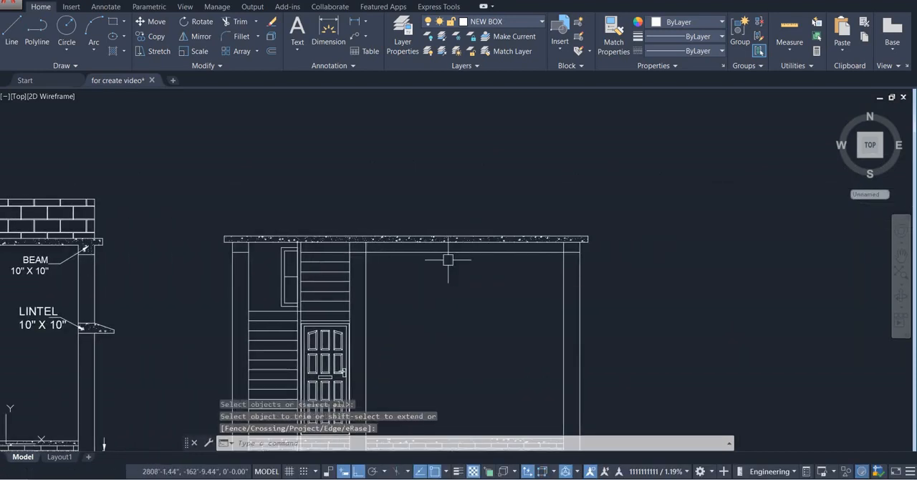
{"action": "left_click", "coordinate": [440, 252]}
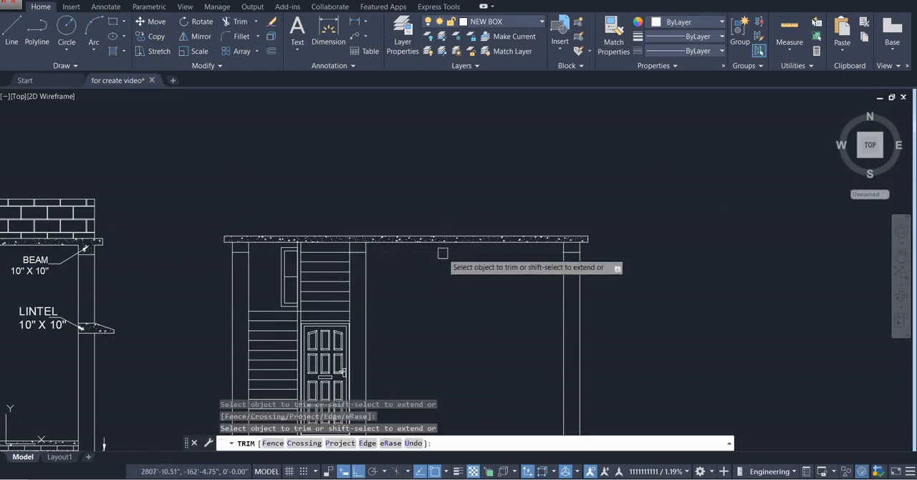
Trim the roof slab's lower line above the left, middle and right columns so the beams open into the slab
{"action": "scroll", "coordinate": [369, 244], "scroll_direction": "up", "scroll_amount": 3}
{"action": "scroll", "coordinate": [375, 261], "scroll_direction": "down", "scroll_amount": 3}
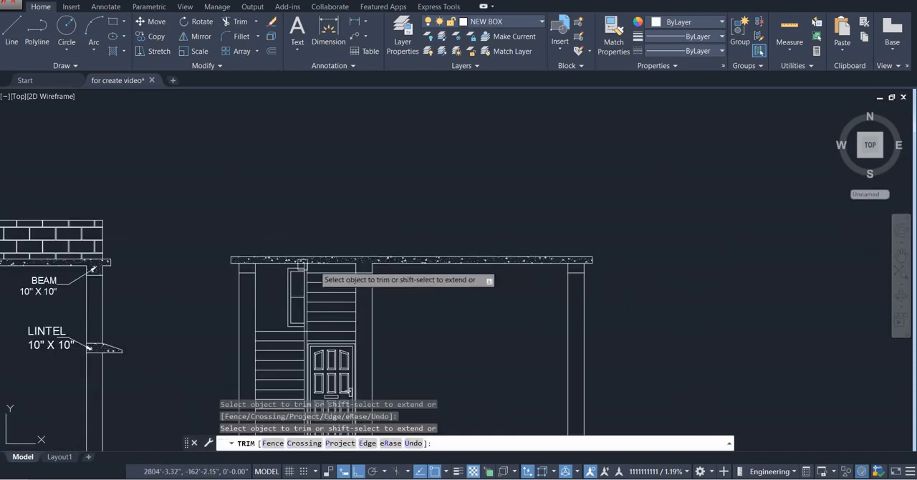
{"action": "scroll", "coordinate": [243, 263], "scroll_direction": "up", "scroll_amount": 4}
{"action": "scroll", "coordinate": [256, 265], "scroll_direction": "down", "scroll_amount": 2}
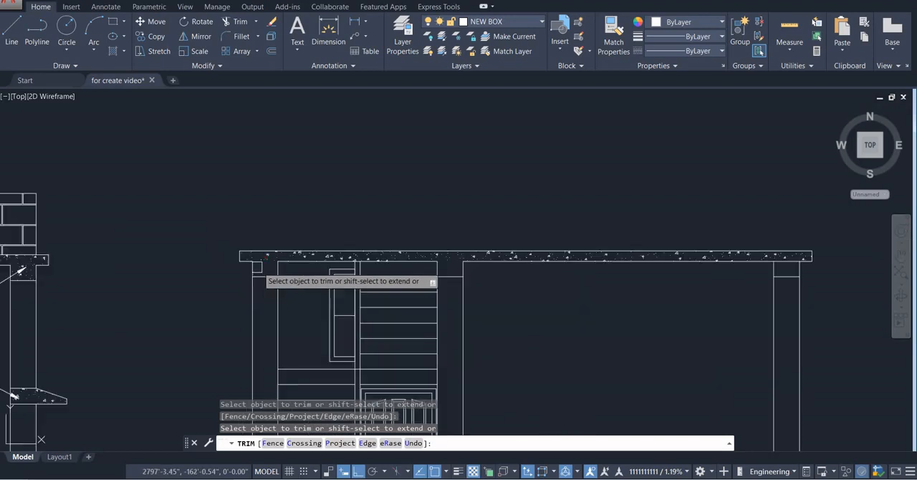
{"action": "middle_click_drag", "start_coordinate": [673, 285], "coordinate": [492, 271]}
{"action": "scroll", "coordinate": [599, 247], "scroll_direction": "up", "scroll_amount": 5}
{"action": "left_click", "coordinate": [599, 247]}
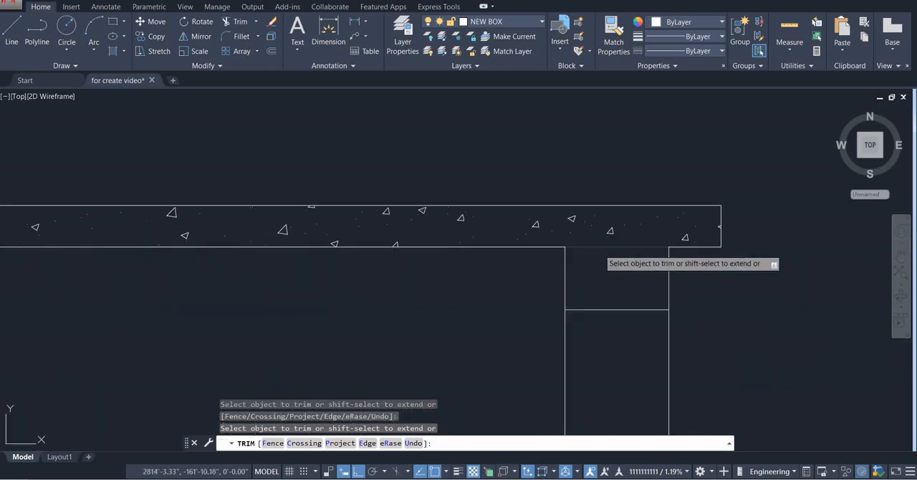
{"action": "key", "text": "Escape"}
Delete the existing concrete hatch from the roof slab of the new section
{"action": "scroll", "coordinate": [599, 293], "scroll_direction": "down", "scroll_amount": 5}
{"action": "scroll", "coordinate": [593, 296], "scroll_direction": "down", "scroll_amount": 2}
{"action": "middle_click_drag", "start_coordinate": [594, 296], "coordinate": [628, 252]}
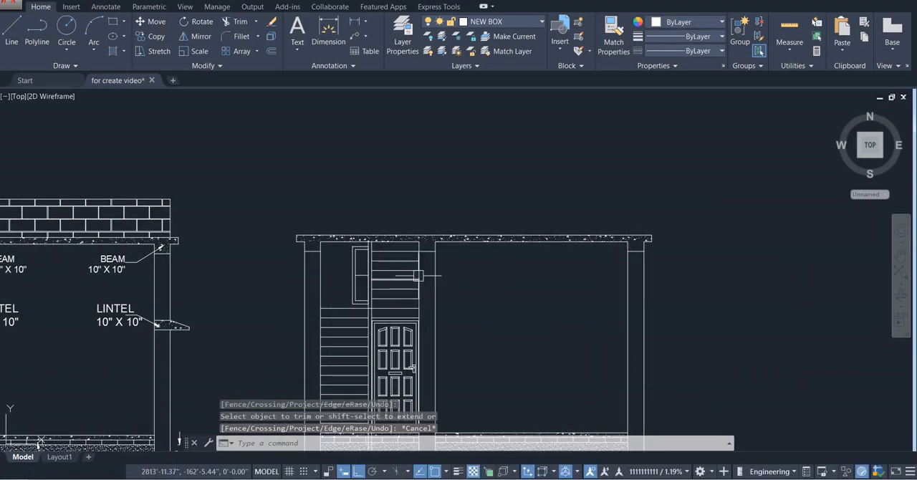
{"action": "scroll", "coordinate": [417, 276], "scroll_direction": "up", "scroll_amount": 4}
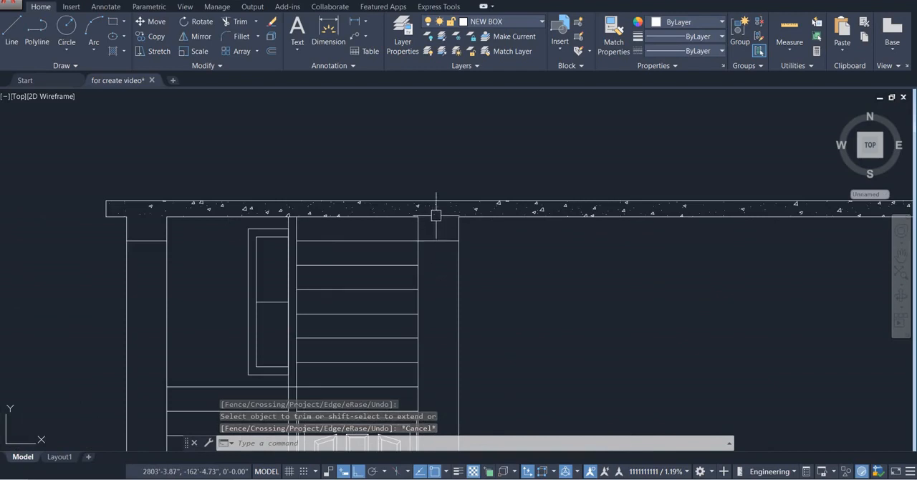
{"action": "left_click", "coordinate": [418, 207]}
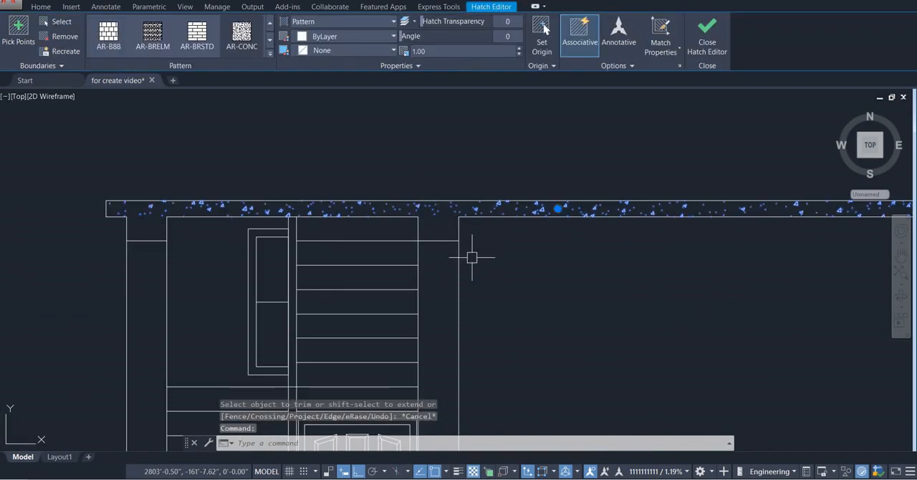
{"action": "key", "text": "Delete"}
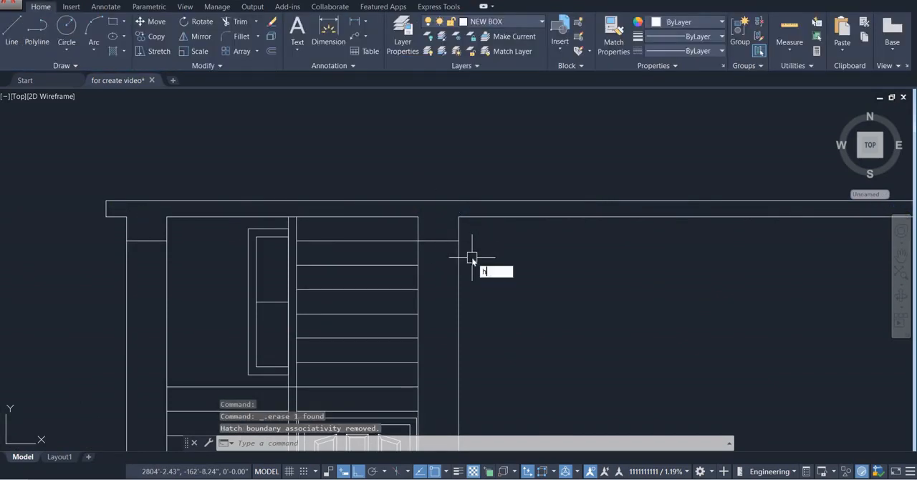
Hatch the combined roof slab and beam outline with the AR-CONC pattern at scale 1.00
{"action": "key", "text": "Return"}
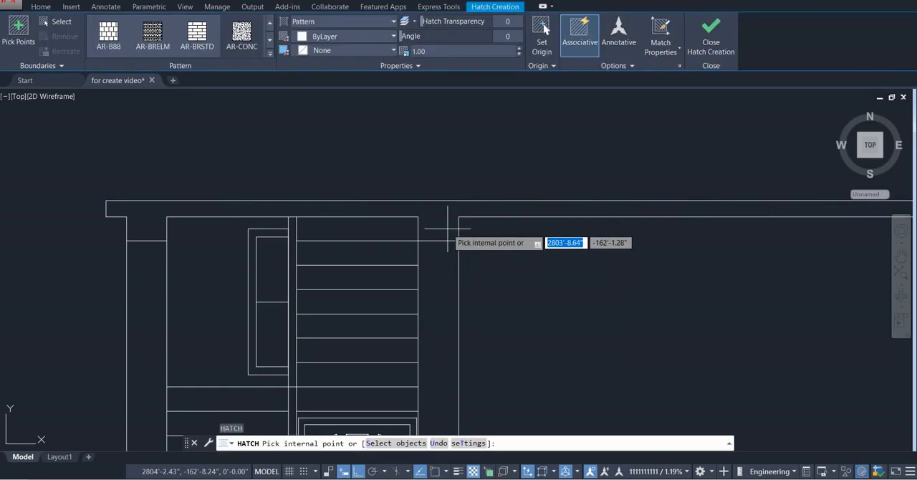
{"action": "middle_click_drag", "start_coordinate": [448, 230], "coordinate": [404, 217]}
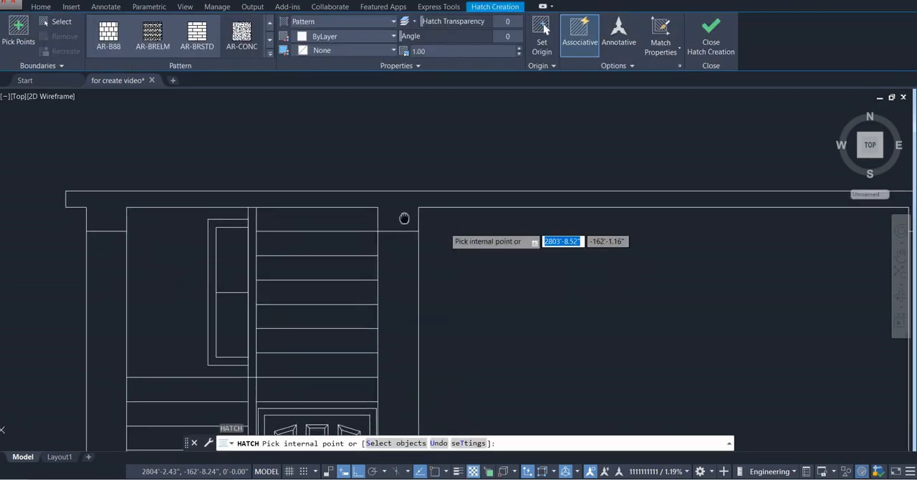
{"action": "scroll", "coordinate": [405, 216], "scroll_direction": "down", "scroll_amount": 5}
{"action": "left_click", "coordinate": [404, 215]}
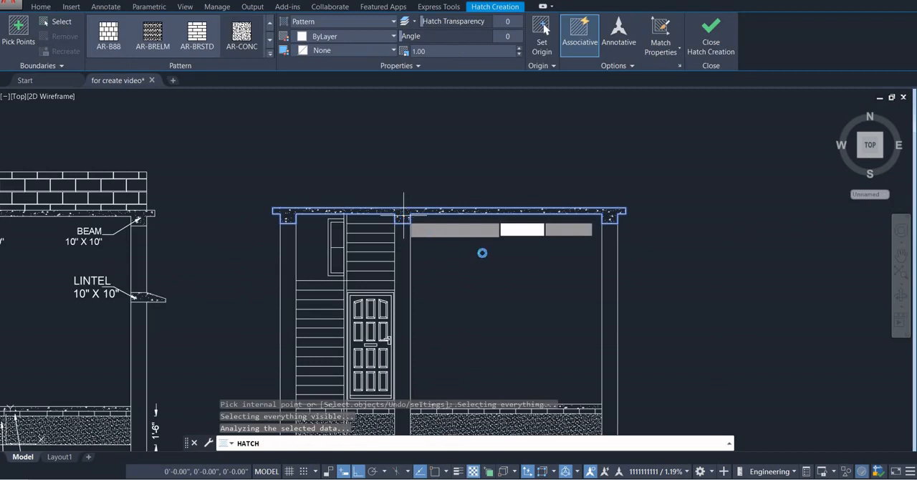
{"action": "key", "text": "Escape"}
{"action": "key", "text": "Escape"}
{"action": "key", "text": "Escape"}
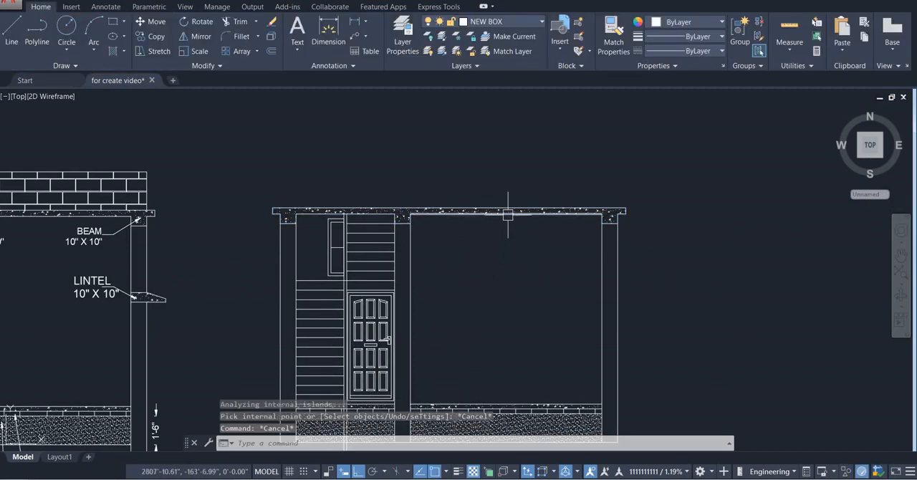
Try to add a multileader pointing at the middle beam with ortho off, and delete the leader without text
{"action": "left_click", "coordinate": [364, 35]}
{"action": "left_click", "coordinate": [382, 57]}
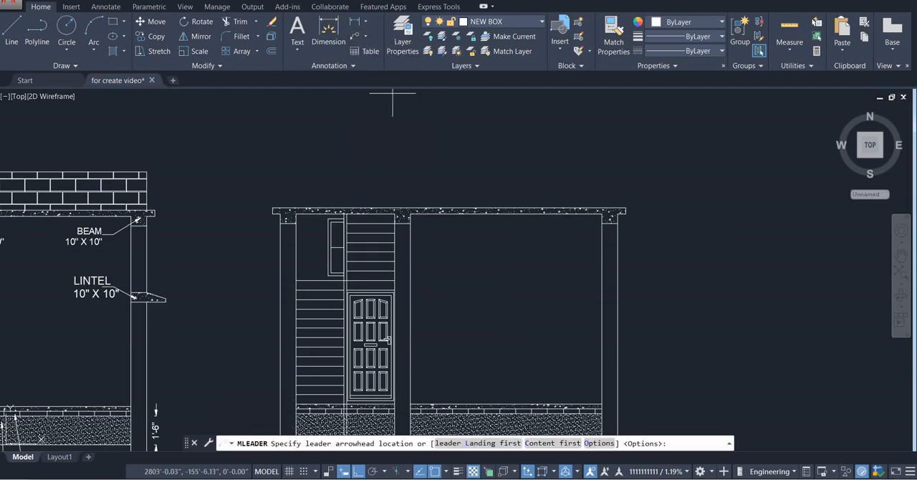
{"action": "scroll", "coordinate": [420, 208], "scroll_direction": "up", "scroll_amount": 4}
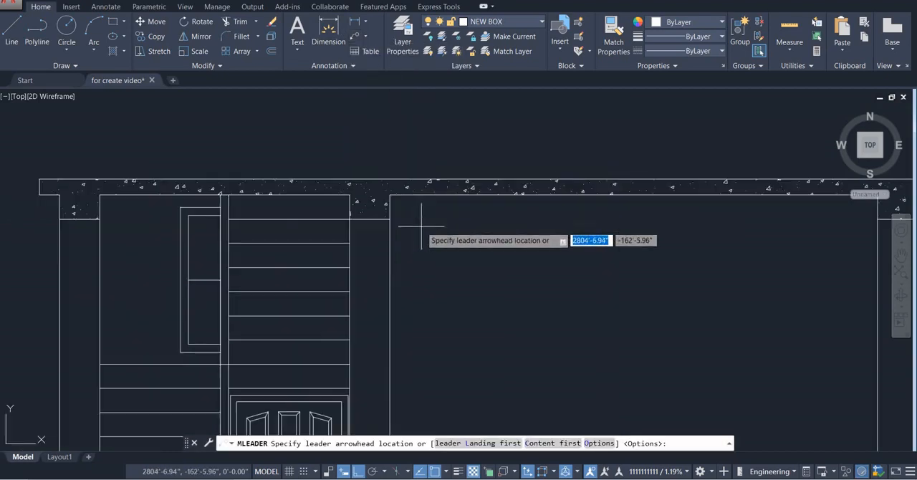
{"action": "left_click", "coordinate": [373, 203]}
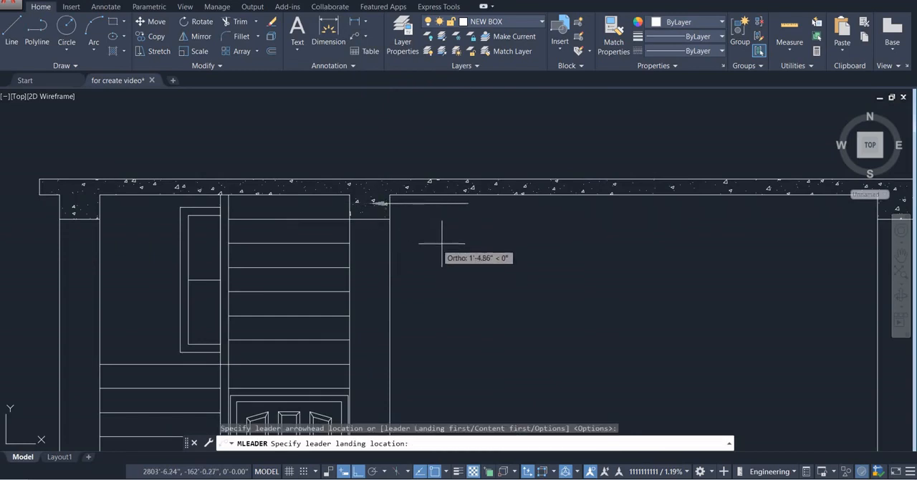
{"action": "key", "text": "F8"}
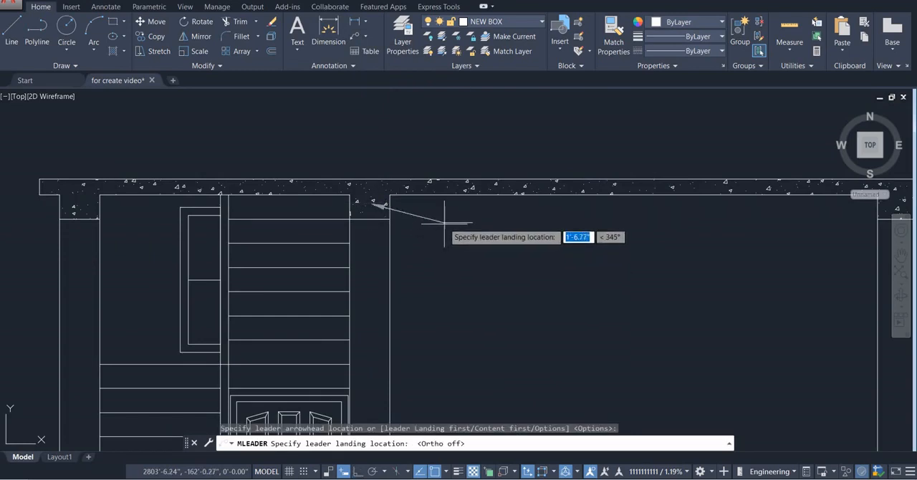
{"action": "left_click", "coordinate": [457, 246]}
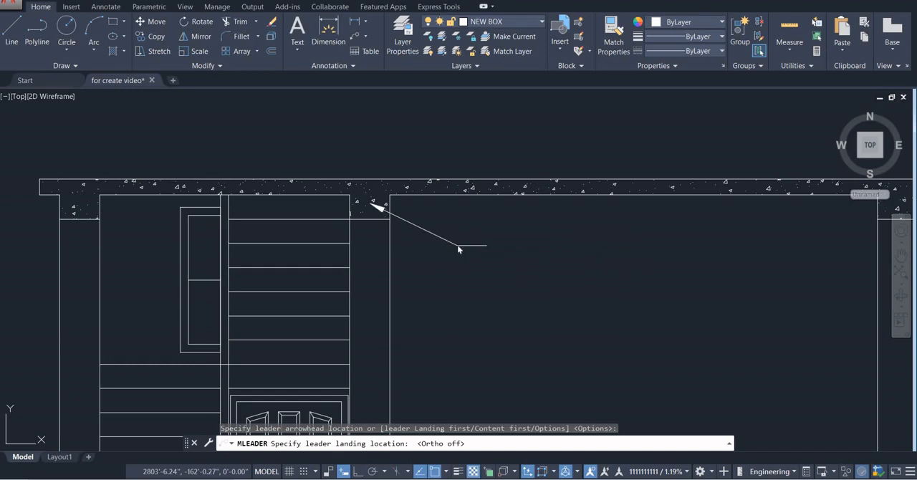
{"action": "key", "text": "Escape"}
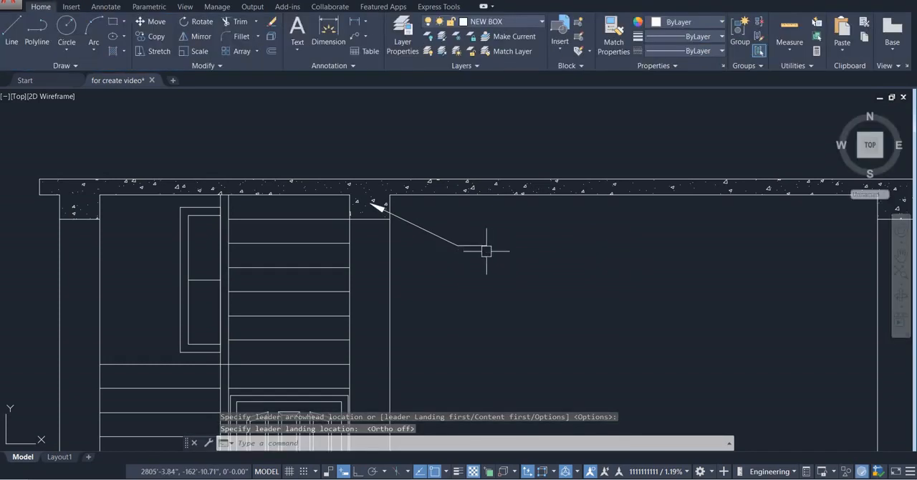
{"action": "left_click", "coordinate": [478, 246]}
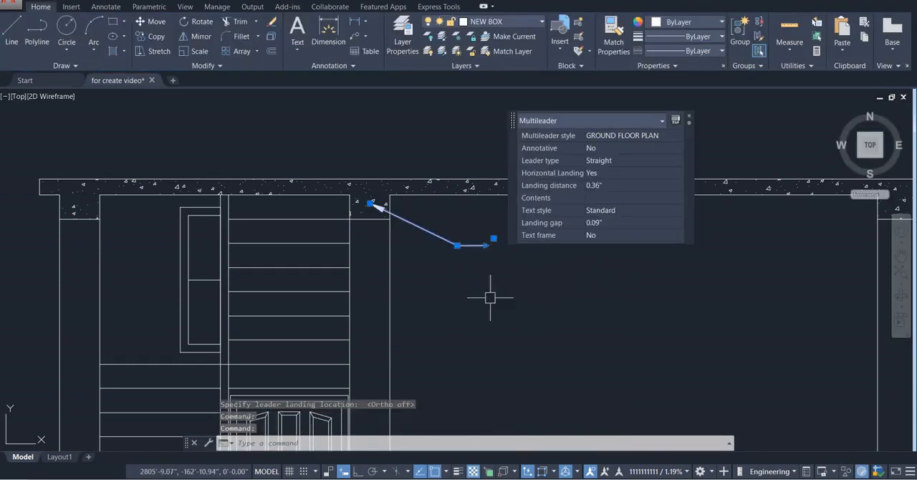
{"action": "key", "text": "Delete"}
Place a multileader with its arrowhead in the middle beam and its landing in the open span below the slab
{"action": "left_click", "coordinate": [359, 39]}
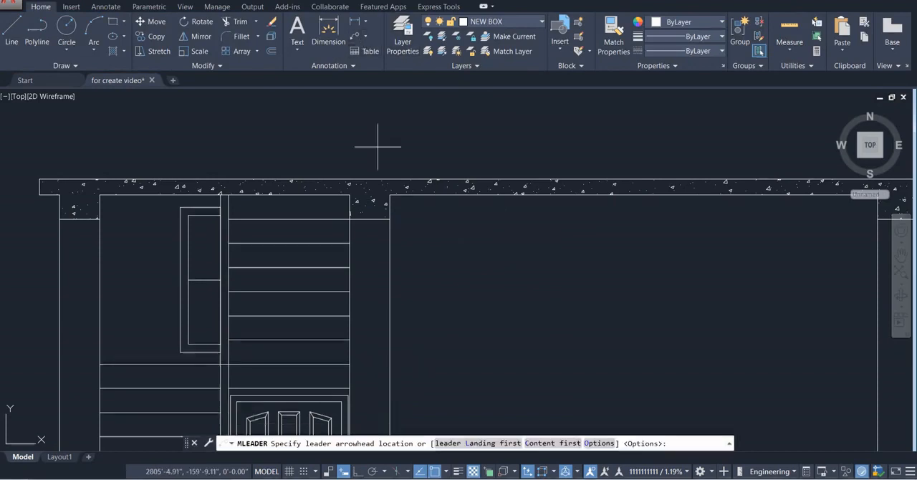
{"action": "left_click", "coordinate": [374, 204]}
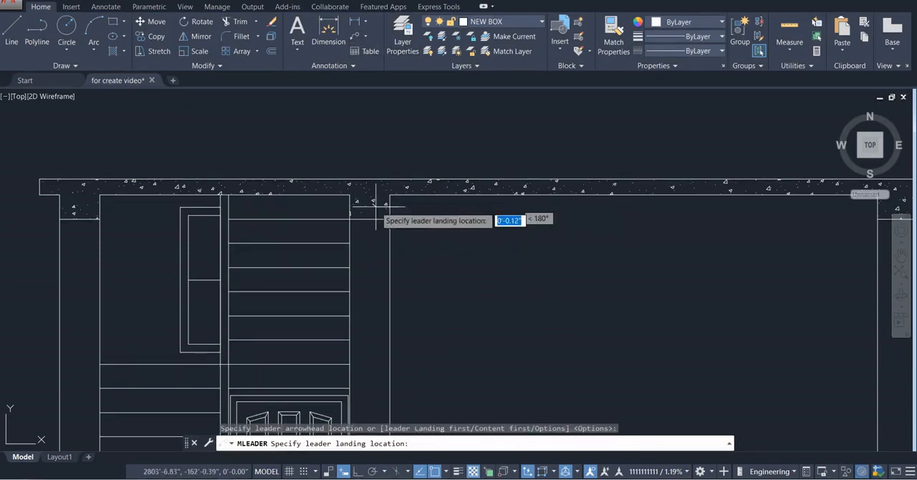
{"action": "left_click", "coordinate": [443, 249]}
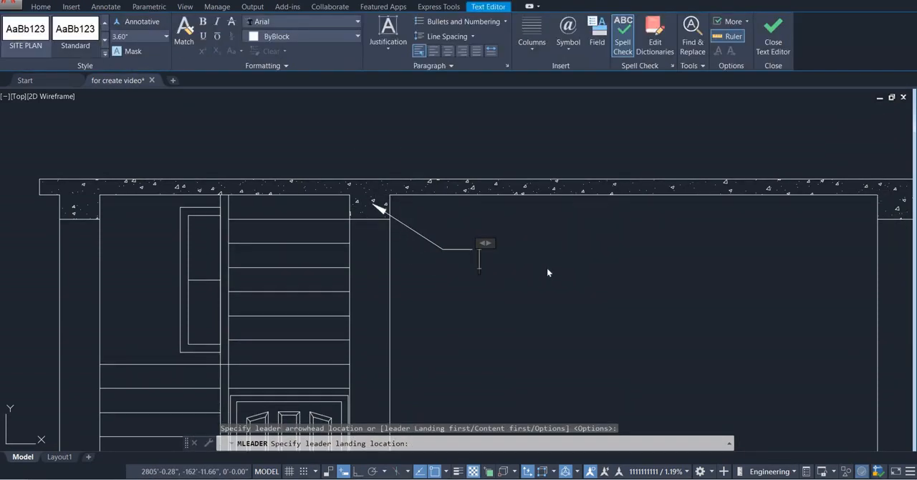
Label the middle beam's leader with BEAM on the first line and 10"X10" on the second
{"action": "type", "text": "1"}
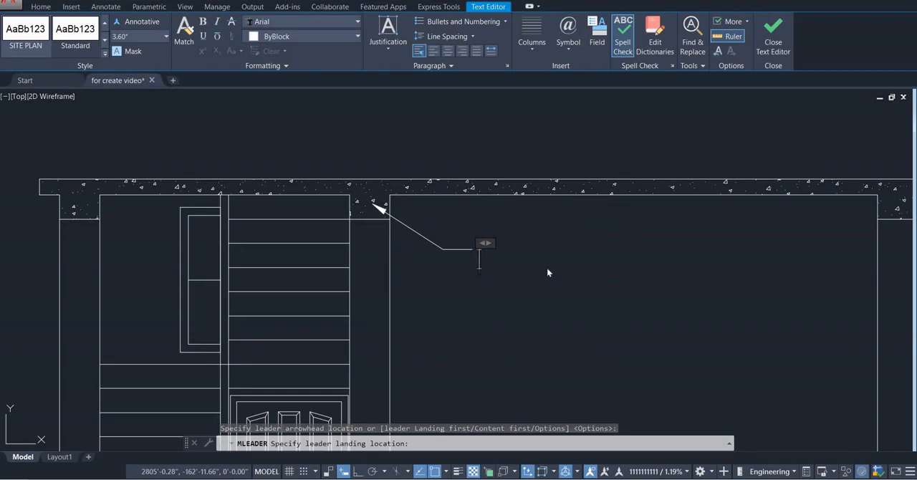
{"action": "key", "text": "BackSpace"}
{"action": "type", "text": "be"}
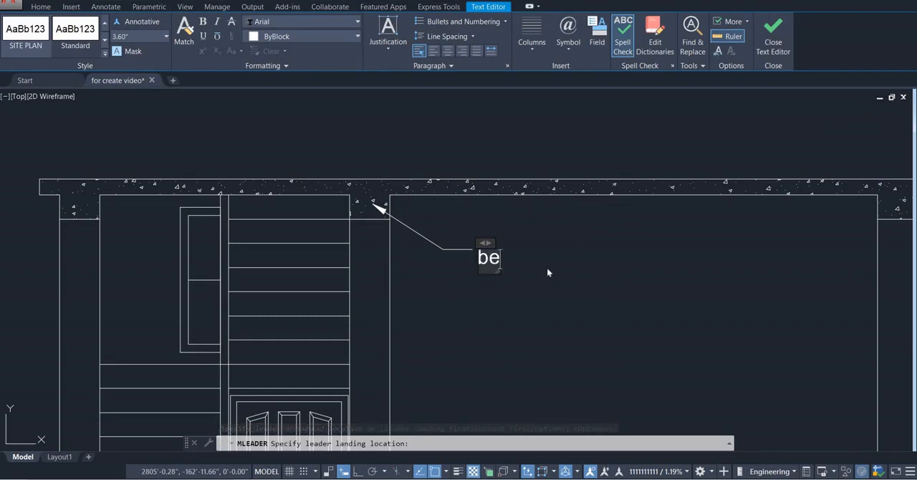
{"action": "key", "text": "BackSpace"}
{"action": "key", "text": "BackSpace"}
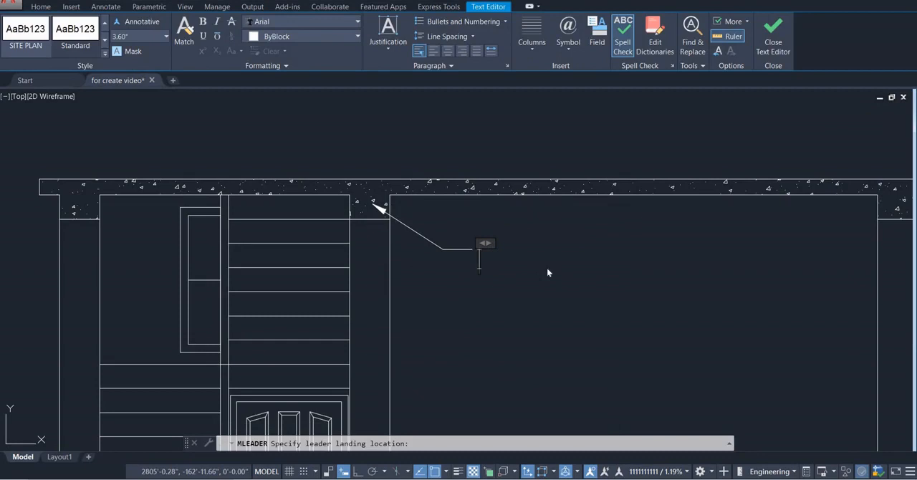
{"action": "type", "text": "BEAM"}
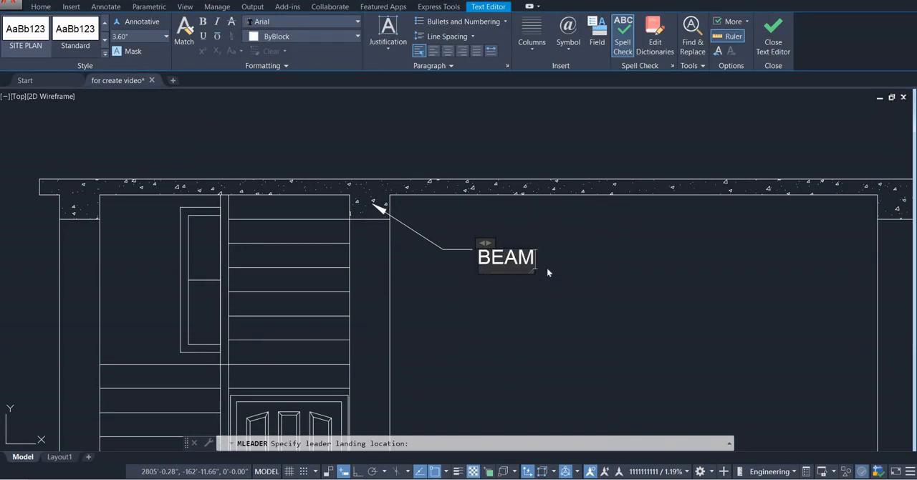
{"action": "key", "text": "Return"}
{"action": "type", "text": "10"}
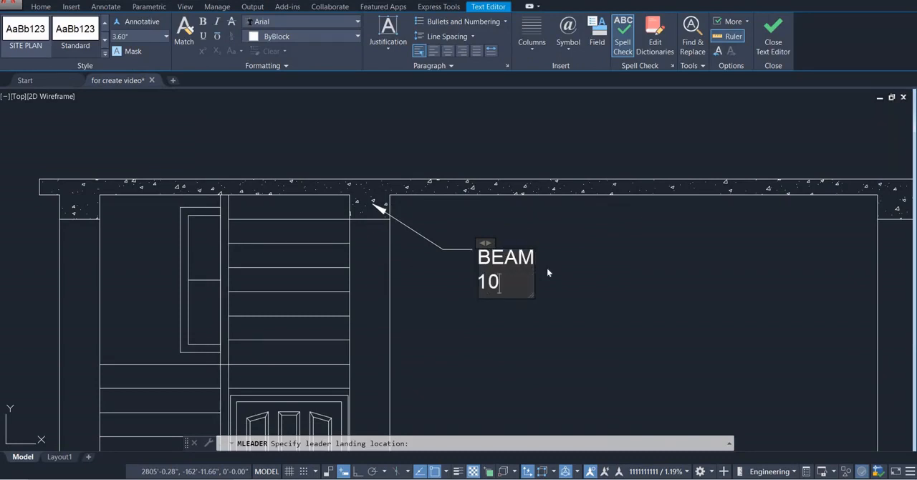
{"action": "type", "text": "\"X10\""}
{"action": "left_click", "coordinate": [575, 312]}
Try to add a multileader pointing at the beam above the right column, and delete the leader without text
{"action": "scroll", "coordinate": [538, 280], "scroll_direction": "down", "scroll_amount": 5}
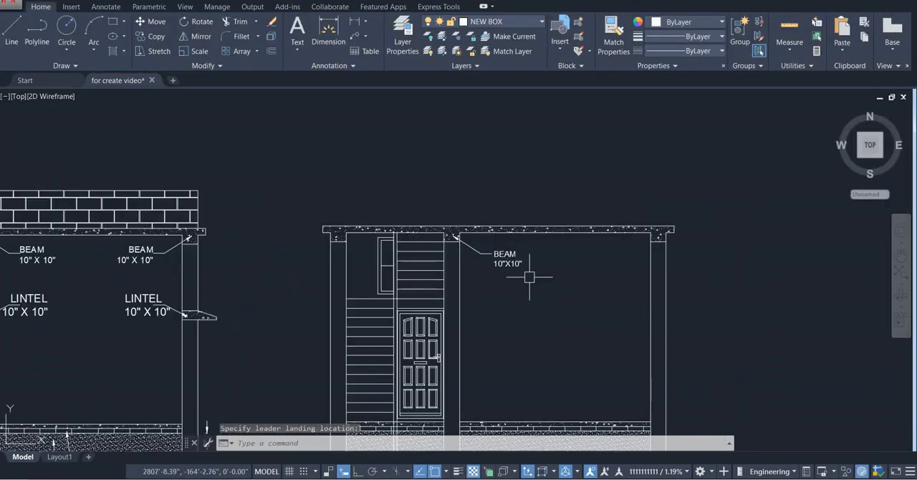
{"action": "scroll", "coordinate": [563, 260], "scroll_direction": "up", "scroll_amount": 2}
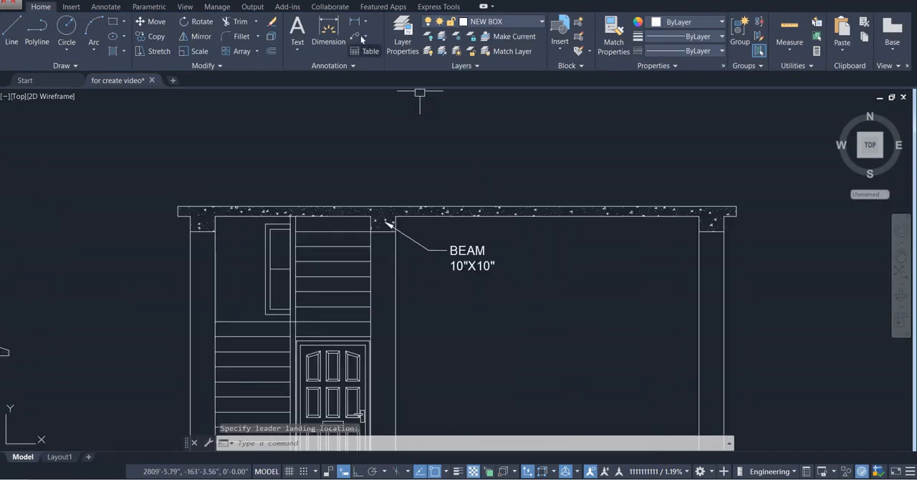
{"action": "key", "text": "Return"}
{"action": "left_click", "coordinate": [710, 224]}
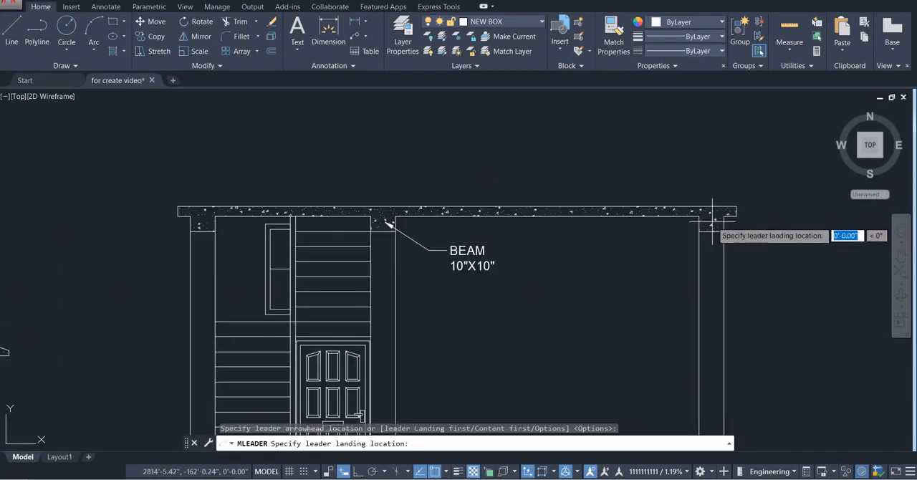
{"action": "left_click", "coordinate": [630, 260]}
{"action": "scroll", "coordinate": [663, 295], "scroll_direction": "down", "scroll_amount": 3}
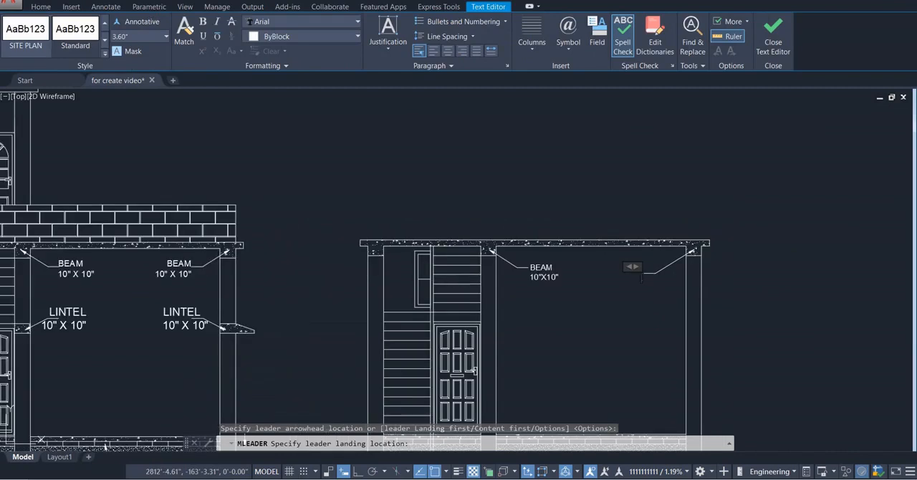
{"action": "left_click", "coordinate": [659, 271]}
{"action": "key", "text": "Delete"}
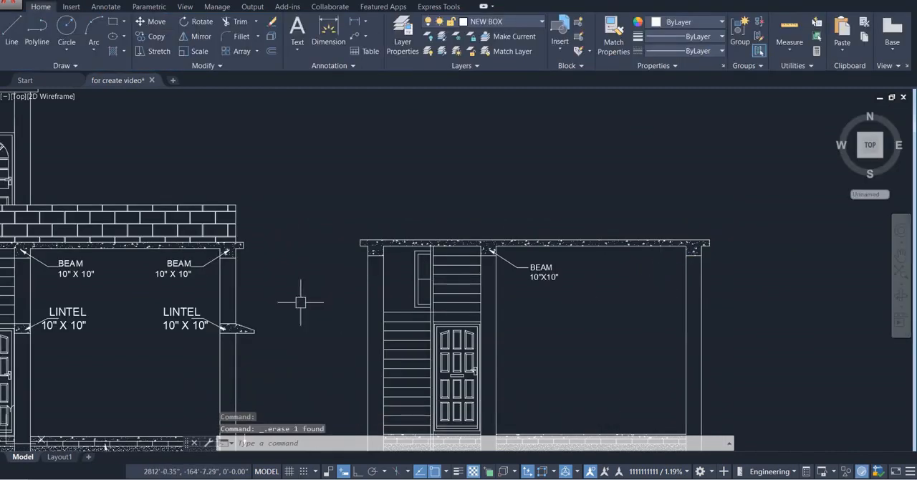
Copy the reference section's right-hand BEAM 10" X 10" label with its leader to the beam above the new section's right column
{"action": "left_click", "coordinate": [191, 266]}
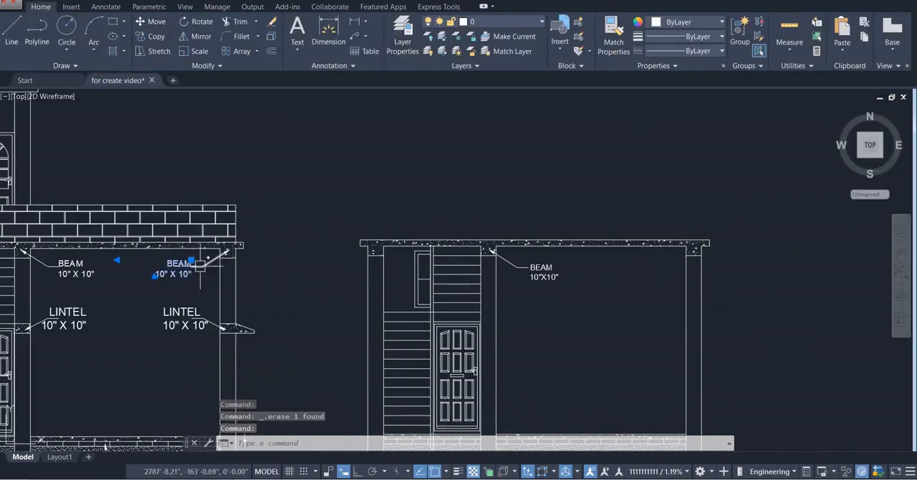
{"action": "left_click", "coordinate": [200, 266]}
{"action": "key", "text": "ctrl+c"}
{"action": "key", "text": "ctrl+v"}
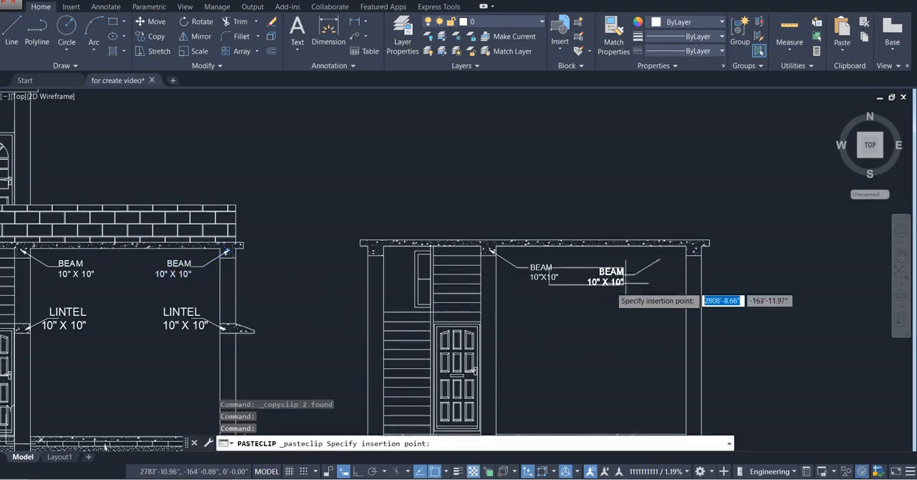
{"action": "scroll", "coordinate": [627, 283], "scroll_direction": "up", "scroll_amount": 2}
{"action": "key", "text": "Escape"}
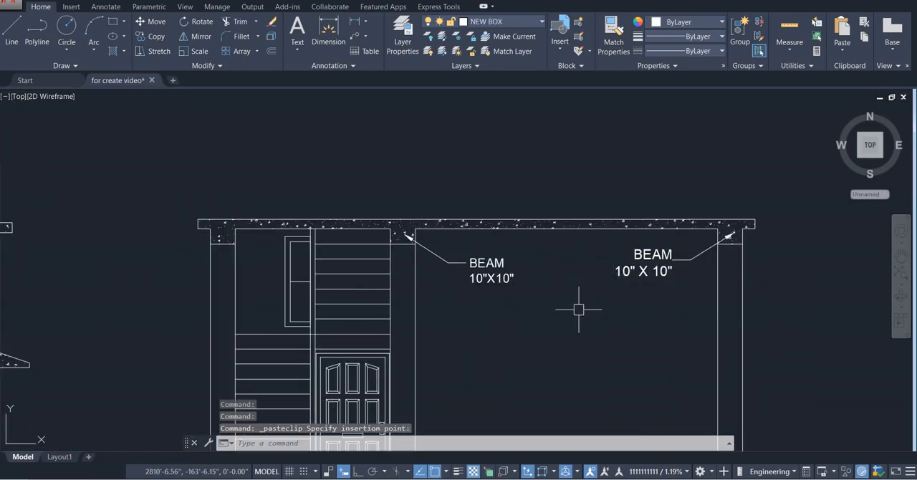
With ortho on, draw an 8' vertical line up from the slab's top edge, aligned with the left column's outer face
{"action": "scroll", "coordinate": [580, 307], "scroll_direction": "down", "scroll_amount": 4}
{"action": "middle_click_drag", "start_coordinate": [580, 308], "coordinate": [580, 243]}
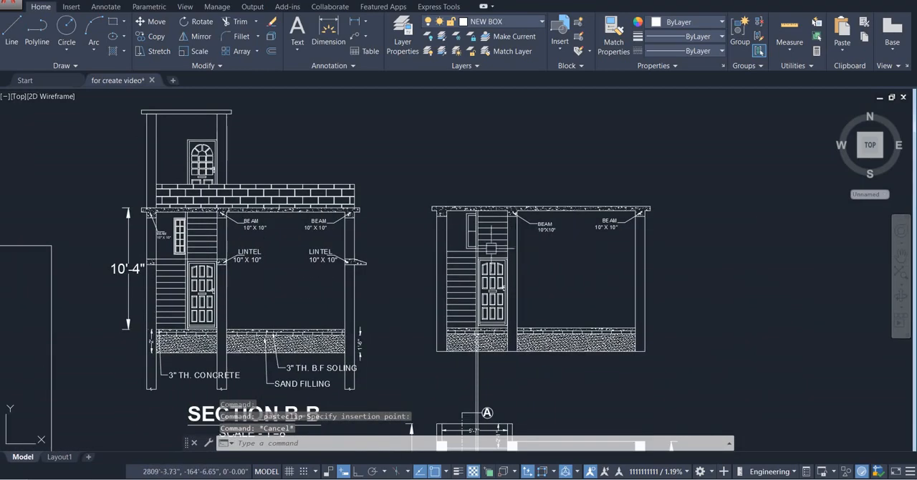
{"action": "scroll", "coordinate": [464, 203], "scroll_direction": "up", "scroll_amount": 3}
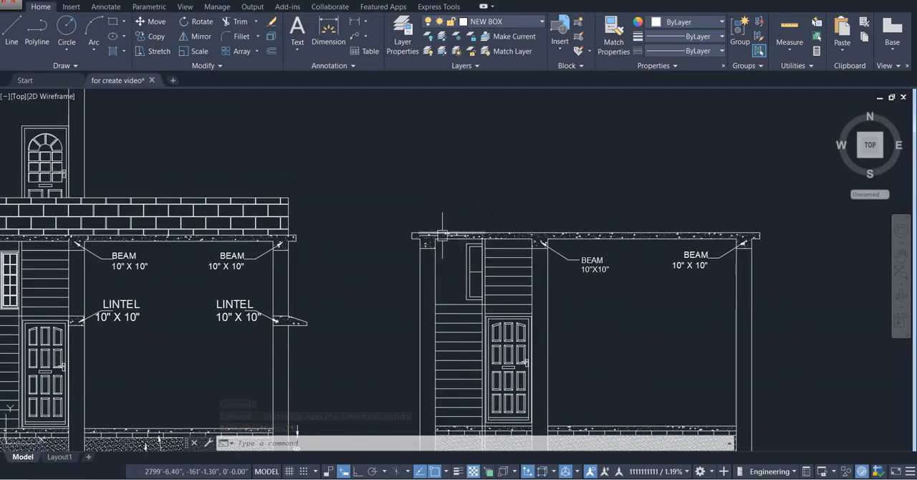
{"action": "scroll", "coordinate": [442, 234], "scroll_direction": "down", "scroll_amount": 5}
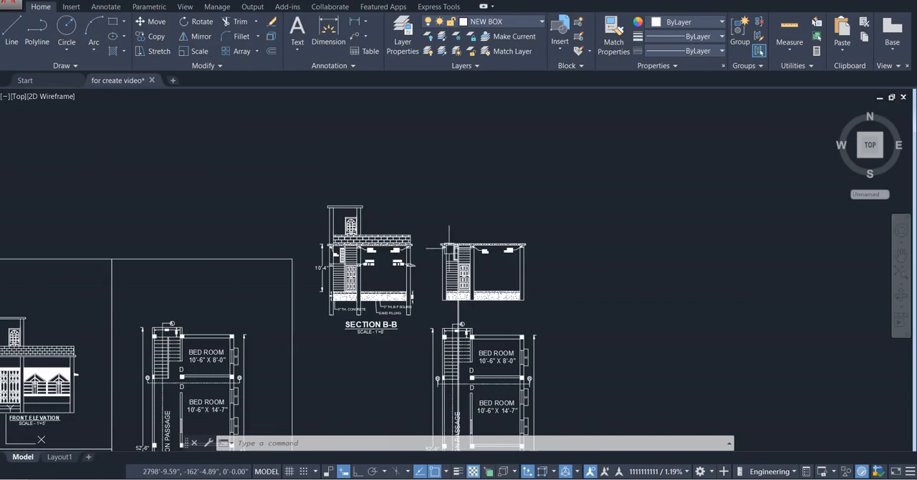
{"action": "scroll", "coordinate": [449, 249], "scroll_direction": "up", "scroll_amount": 6}
{"action": "middle_click_drag", "start_coordinate": [462, 218], "coordinate": [444, 243]}
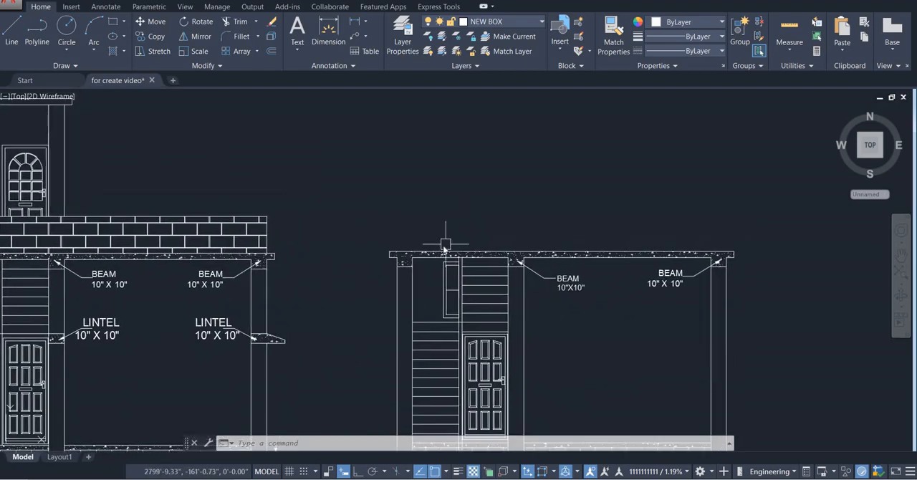
{"action": "type", "text": "l"}
{"action": "key", "text": "Return"}
{"action": "scroll", "coordinate": [395, 255], "scroll_direction": "up", "scroll_amount": 4}
{"action": "scroll", "coordinate": [396, 256], "scroll_direction": "up", "scroll_amount": 2}
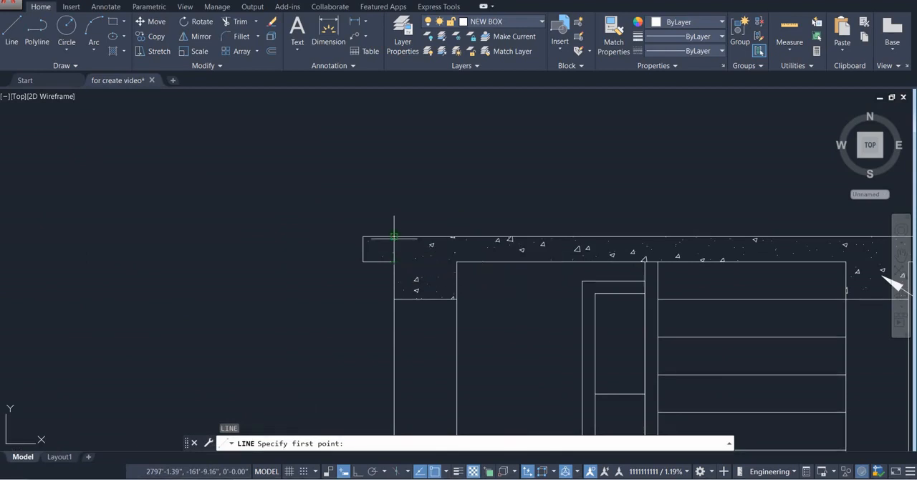
{"action": "left_click", "coordinate": [393, 236]}
{"action": "scroll", "coordinate": [419, 146], "scroll_direction": "down", "scroll_amount": 3}
{"action": "middle_click_drag", "start_coordinate": [403, 154], "coordinate": [397, 252]}
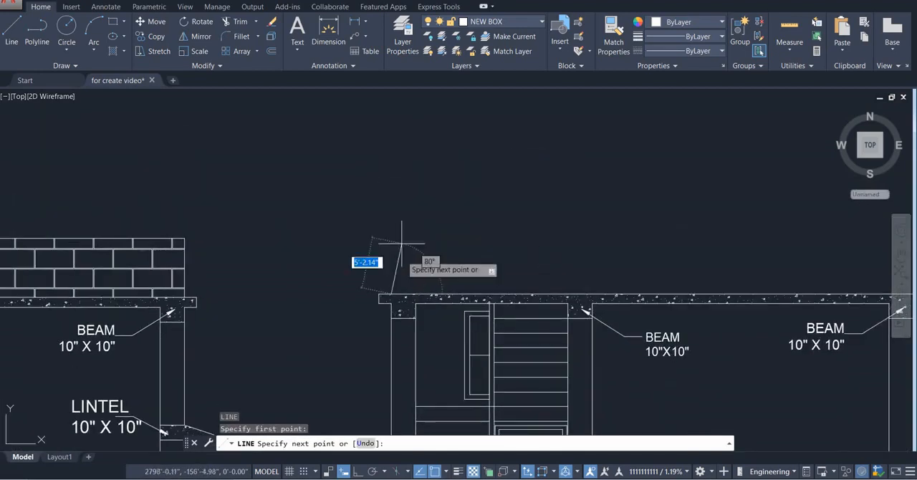
{"action": "key", "text": "F8"}
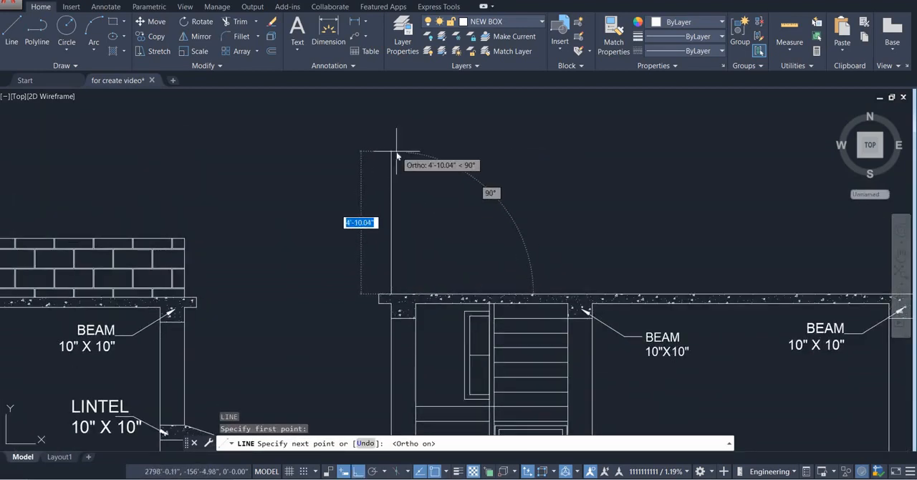
{"action": "type", "text": "8"}
{"action": "key", "text": "Return"}
Offset the upper storey's left vertical line 10" inward to form the left column
{"action": "key", "text": "Return"}
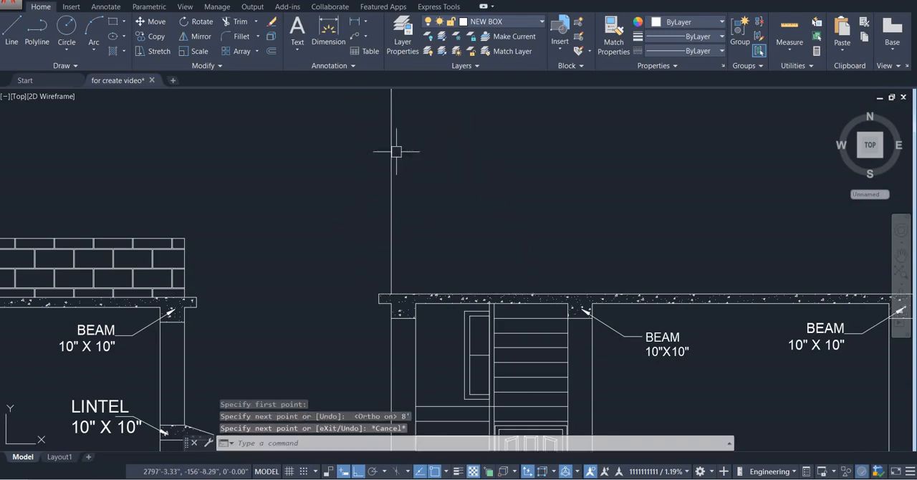
{"action": "scroll", "coordinate": [381, 238], "scroll_direction": "down", "scroll_amount": 2}
{"action": "key", "text": "Return"}
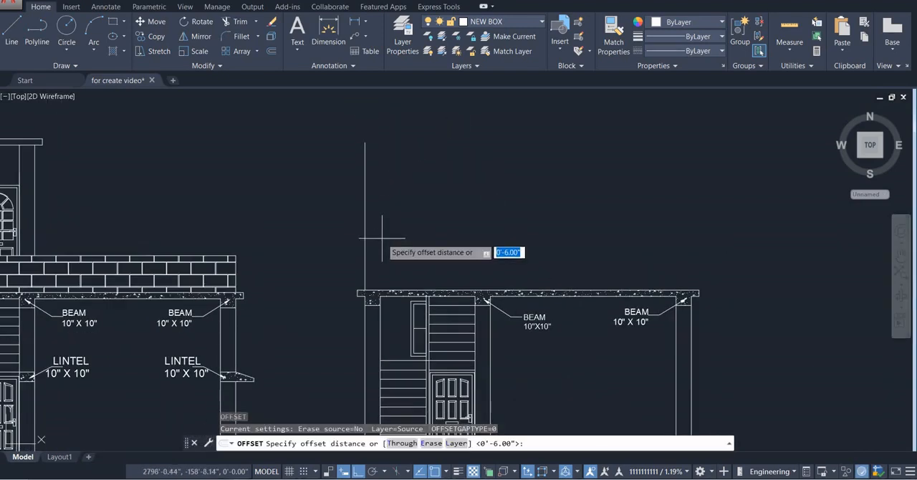
{"action": "type", "text": "10\""}
{"action": "key", "text": "Return"}
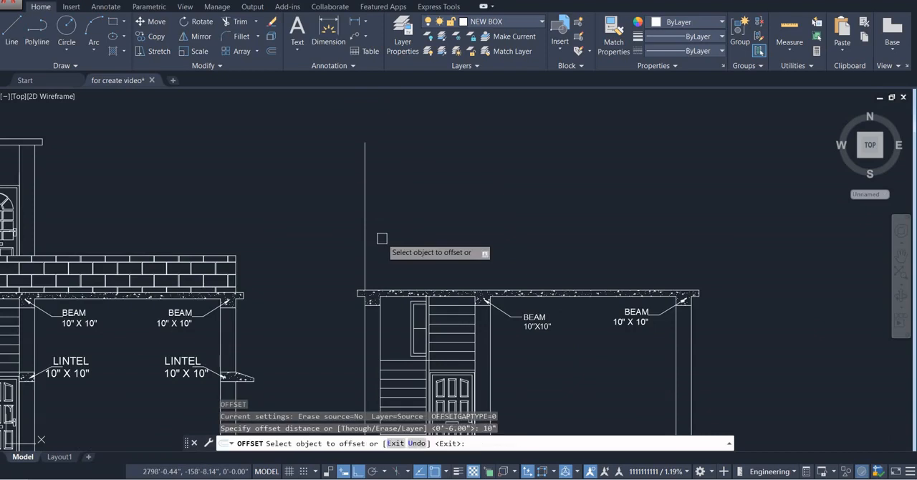
{"action": "left_click", "coordinate": [365, 231]}
{"action": "left_click", "coordinate": [459, 245]}
{"action": "key", "text": "Escape"}
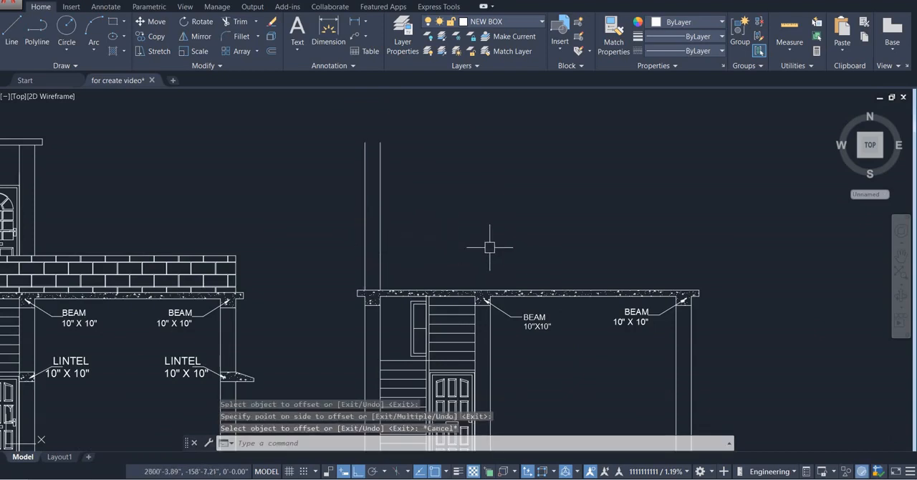
Draw an 8' vertical line up from the slab's top edge, aligned with the middle column's right face
{"action": "type", "text": "L"}
{"action": "key", "text": "Return"}
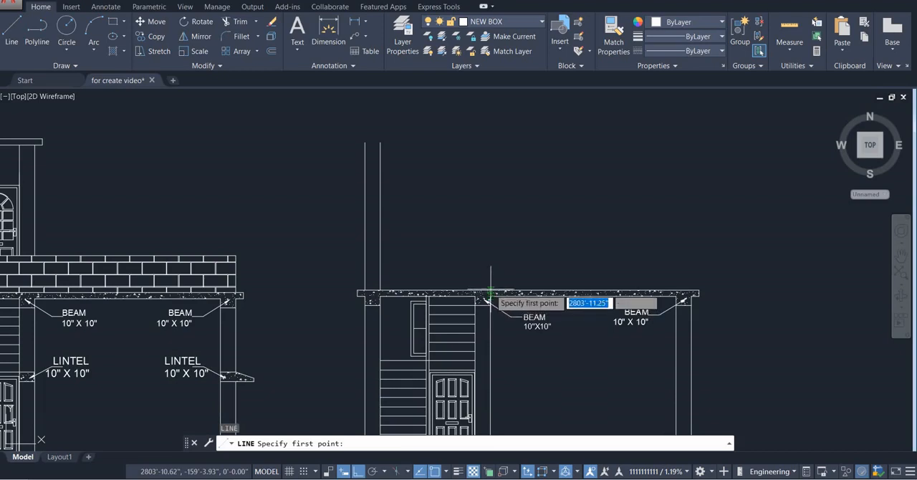
{"action": "left_click", "coordinate": [490, 292]}
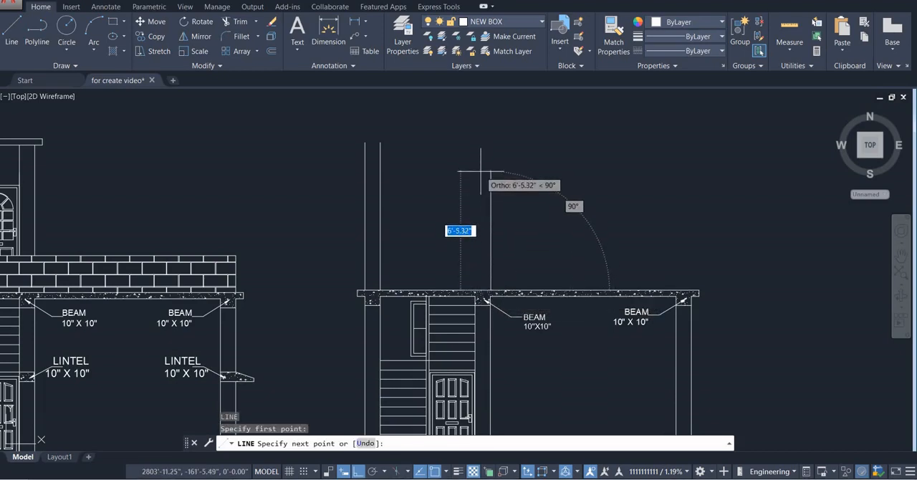
{"action": "type", "text": "1"}
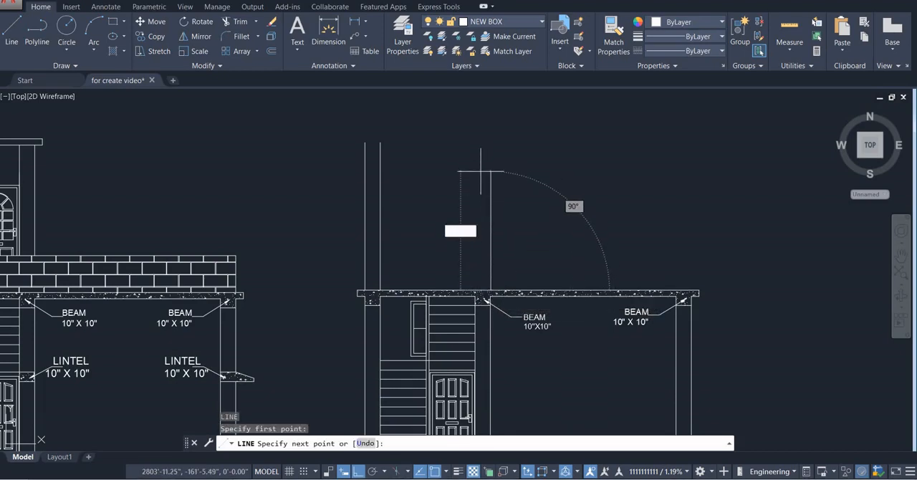
{"action": "type", "text": "'"}
{"action": "key", "text": "Return"}
{"action": "key", "text": "Escape"}
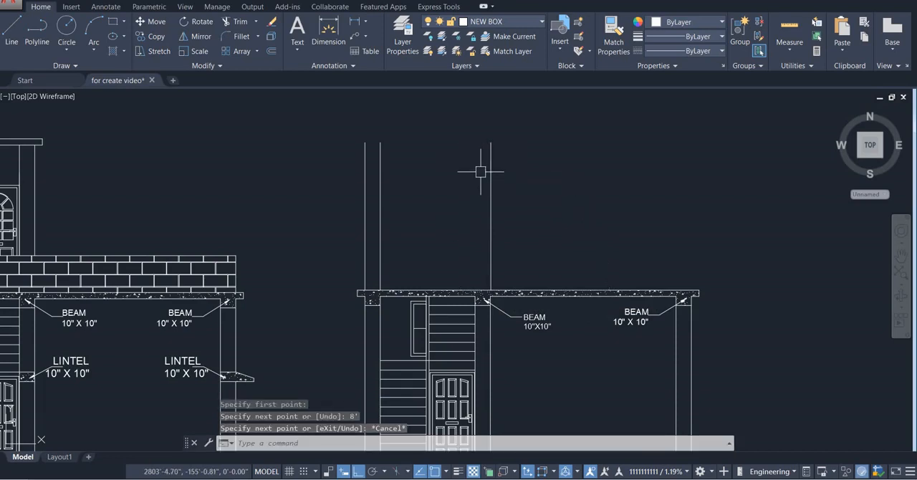
Offset the line above the middle column 10" toward the left column to form the second upper column
{"action": "type", "text": "o"}
{"action": "key", "text": "Return"}
{"action": "type", "text": "10"}
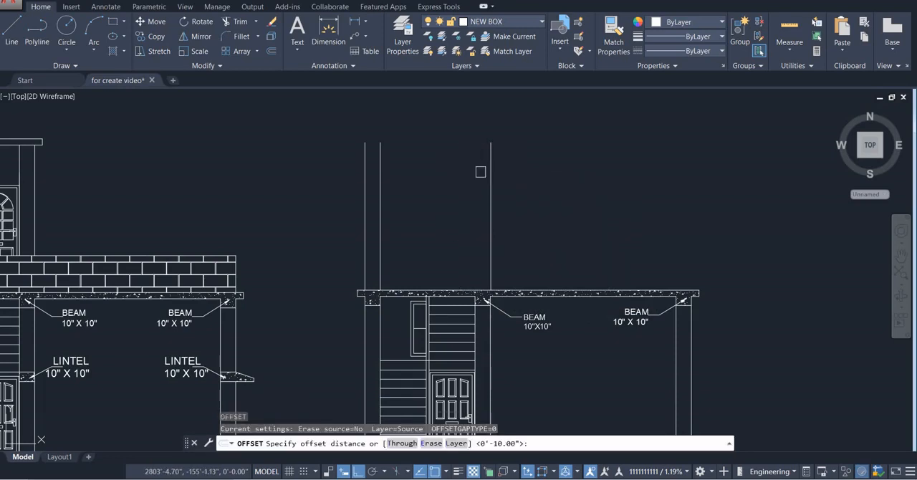
{"action": "key", "text": "Return"}
{"action": "left_click", "coordinate": [410, 214]}
{"action": "key", "text": "Escape"}
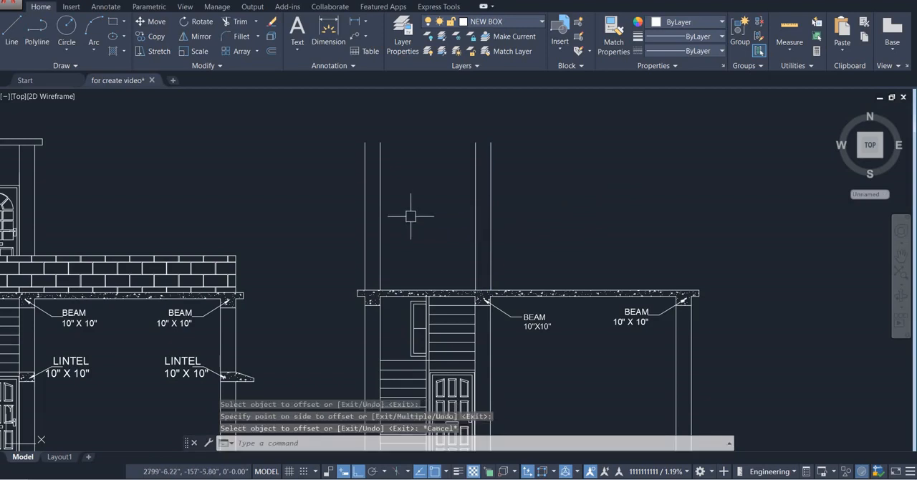
Draw a horizontal line joining the tops of the two upper columns between their outer faces
{"action": "type", "text": "l"}
{"action": "key", "text": "Return"}
{"action": "left_click", "coordinate": [364, 142]}
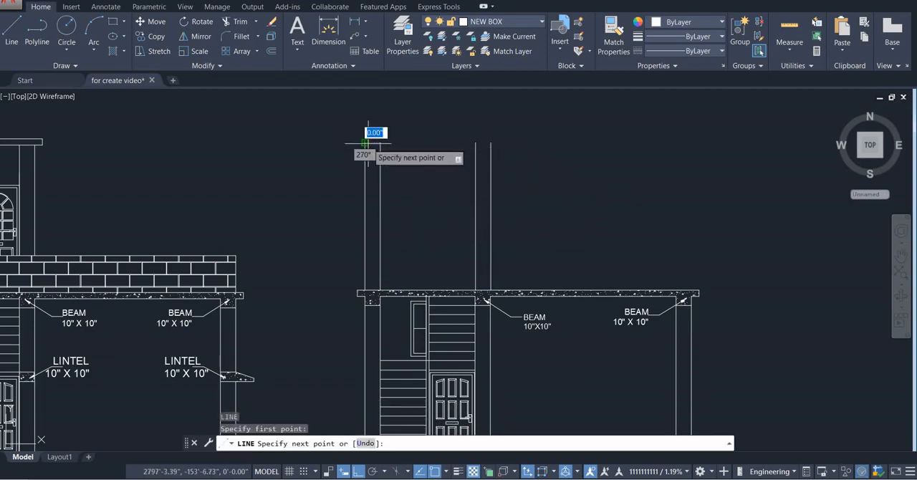
{"action": "left_click", "coordinate": [491, 142]}
{"action": "key", "text": "Escape"}
Offset the horizontal line across the upper columns 4" upward to form the roof slab thickness
{"action": "scroll", "coordinate": [509, 146], "scroll_direction": "up", "scroll_amount": 2}
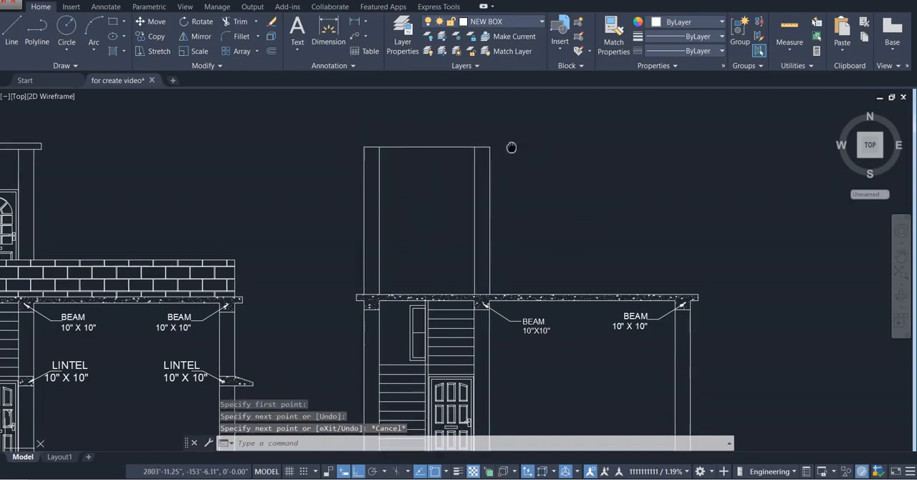
{"action": "scroll", "coordinate": [510, 191], "scroll_direction": "up", "scroll_amount": 1}
{"action": "type", "text": "o"}
{"action": "key", "text": "Return"}
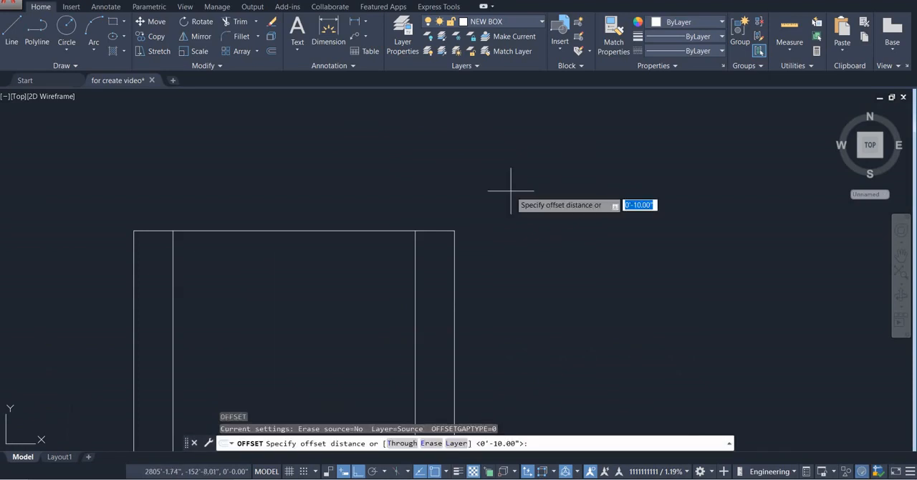
{"action": "type", "text": "4"}
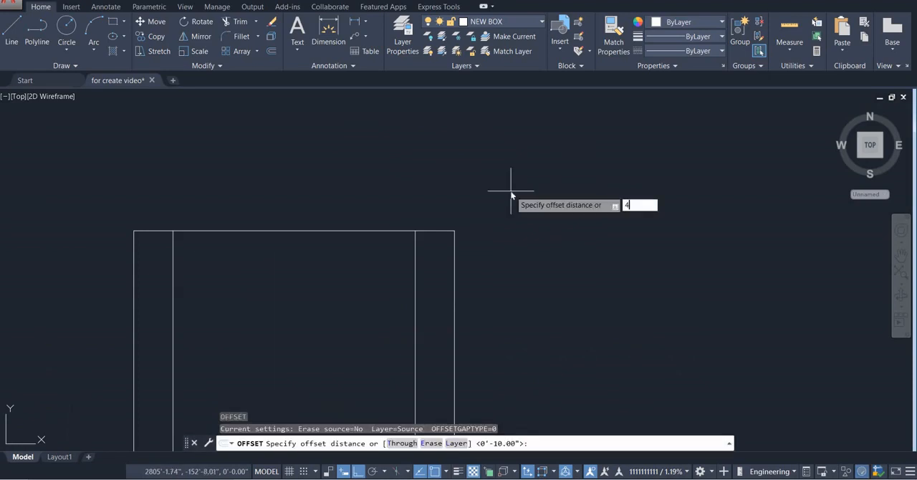
{"action": "type", "text": "\""}
{"action": "key", "text": "Return"}
{"action": "left_click", "coordinate": [401, 231]}
{"action": "left_click", "coordinate": [387, 219]}
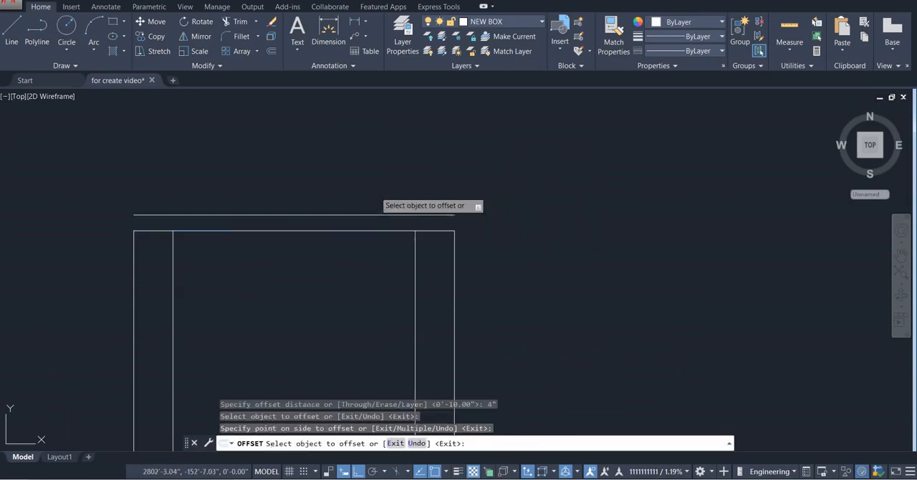
{"action": "key", "text": "Escape"}
{"action": "key", "text": "Return"}
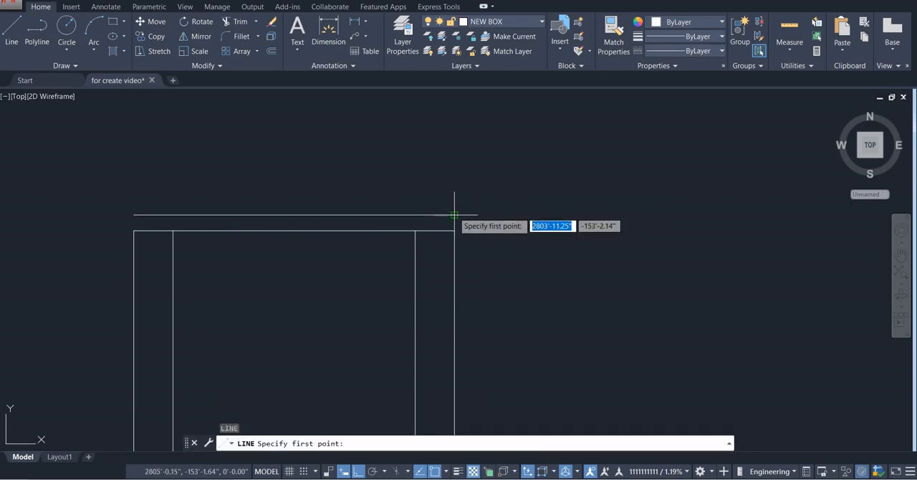
{"action": "left_click", "coordinate": [454, 213]}
{"action": "key", "text": "Escape"}
Copy the three edge lines of the lower slab's right overhang to the right end of the upper roof slab's top line
{"action": "scroll", "coordinate": [527, 202], "scroll_direction": "down", "scroll_amount": 1}
{"action": "scroll", "coordinate": [525, 201], "scroll_direction": "down", "scroll_amount": 3}
{"action": "mouse_move", "coordinate": [518, 201]}
{"action": "middle_mouse_down"}
{"action": "mouse_move", "coordinate": [451, 140]}
{"action": "mouse_move", "coordinate": [440, 142]}
{"action": "middle_mouse_up"}
{"action": "scroll", "coordinate": [505, 180], "scroll_direction": "up", "scroll_amount": 3}
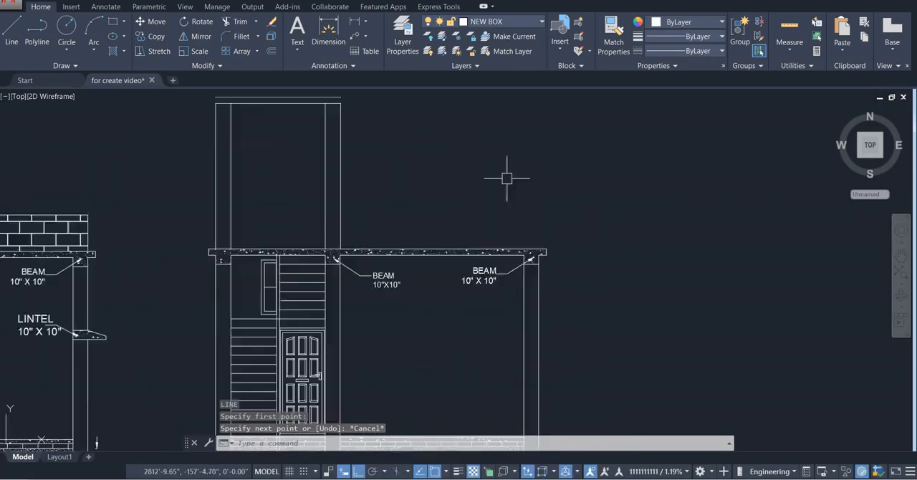
{"action": "scroll", "coordinate": [564, 295], "scroll_direction": "up", "scroll_amount": 2}
{"action": "left_click", "coordinate": [576, 296]}
{"action": "left_click", "coordinate": [538, 252]}
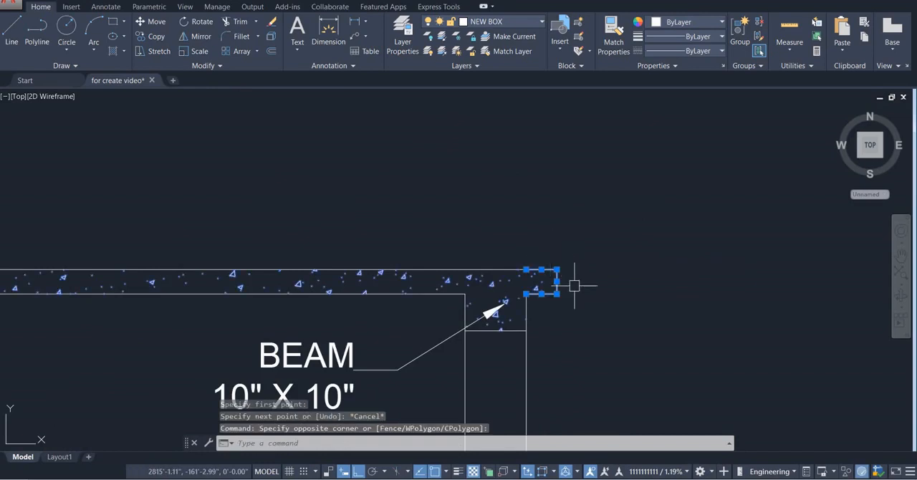
{"action": "key", "text": "Escape"}
{"action": "left_click", "coordinate": [550, 294]}
{"action": "left_click", "coordinate": [558, 278]}
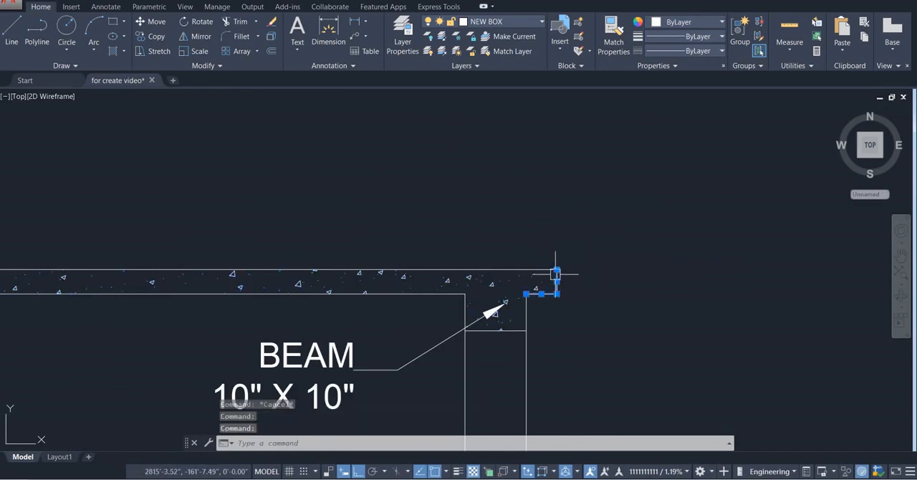
{"action": "left_click", "coordinate": [552, 270]}
{"action": "type", "text": "o"}
{"action": "key", "text": "Return"}
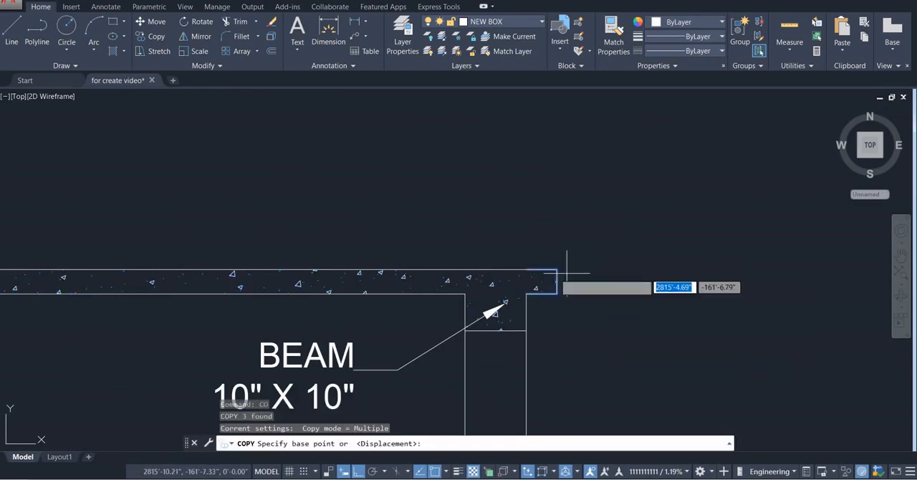
{"action": "left_click", "coordinate": [527, 271]}
{"action": "scroll", "coordinate": [592, 220], "scroll_direction": "down", "scroll_amount": 2}
{"action": "middle_click_drag", "start_coordinate": [592, 219], "coordinate": [618, 342]}
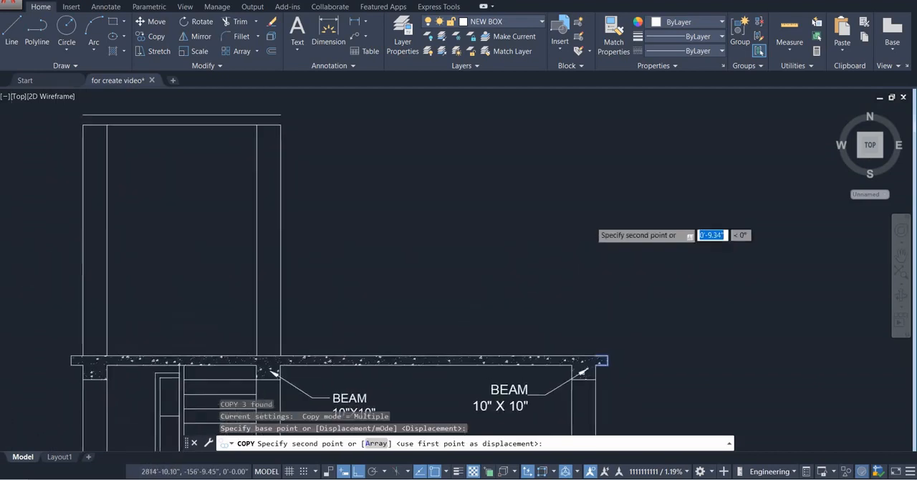
{"action": "scroll", "coordinate": [618, 342], "scroll_direction": "down", "scroll_amount": 4}
{"action": "scroll", "coordinate": [482, 255], "scroll_direction": "up", "scroll_amount": 8}
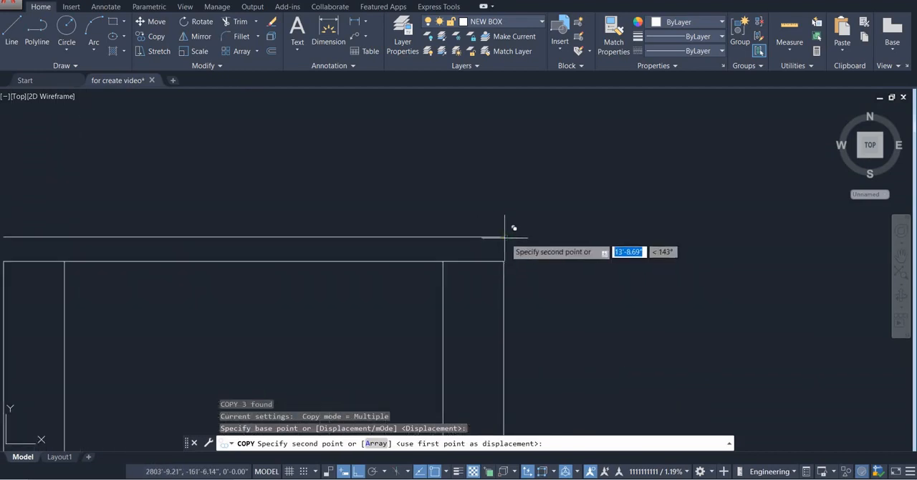
{"action": "left_click", "coordinate": [504, 238]}
{"action": "key", "text": "Escape"}
Mirror the two horizontal overhang lines at the roof slab's right end about the slab's vertical centre line, keeping the originals
{"action": "scroll", "coordinate": [569, 244], "scroll_direction": "down", "scroll_amount": 6}
{"action": "middle_click_drag", "start_coordinate": [569, 247], "coordinate": [586, 246]}
{"action": "scroll", "coordinate": [571, 240], "scroll_direction": "up", "scroll_amount": 5}
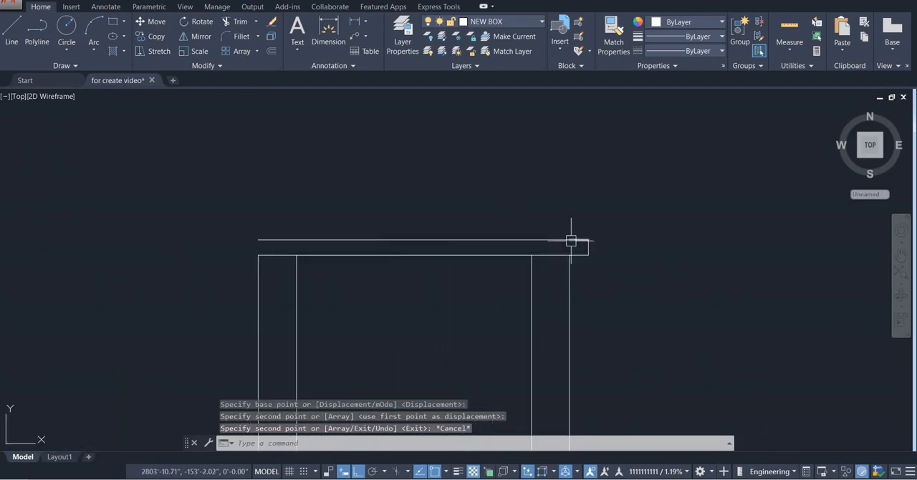
{"action": "left_click", "coordinate": [598, 307]}
{"action": "left_click", "coordinate": [567, 152]}
{"action": "scroll", "coordinate": [577, 248], "scroll_direction": "down", "scroll_amount": 7}
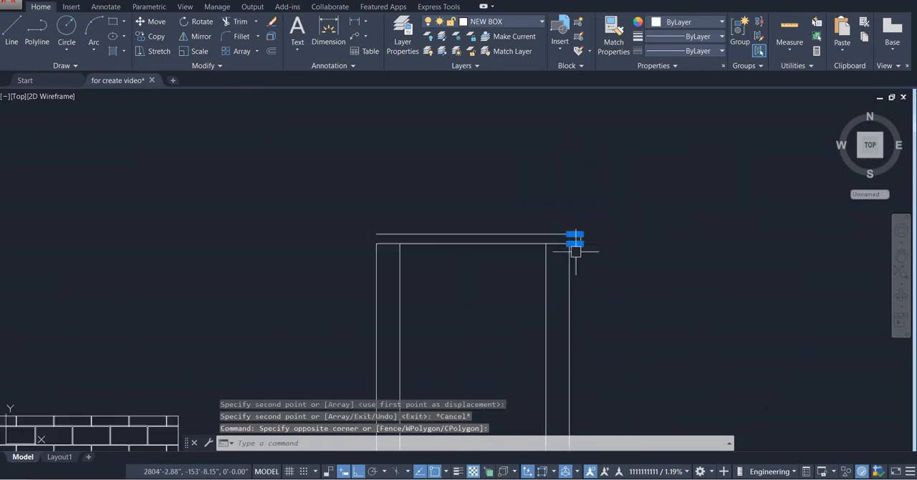
{"action": "middle_click_drag", "start_coordinate": [577, 248], "coordinate": [614, 254]}
{"action": "scroll", "coordinate": [615, 254], "scroll_direction": "up", "scroll_amount": 3}
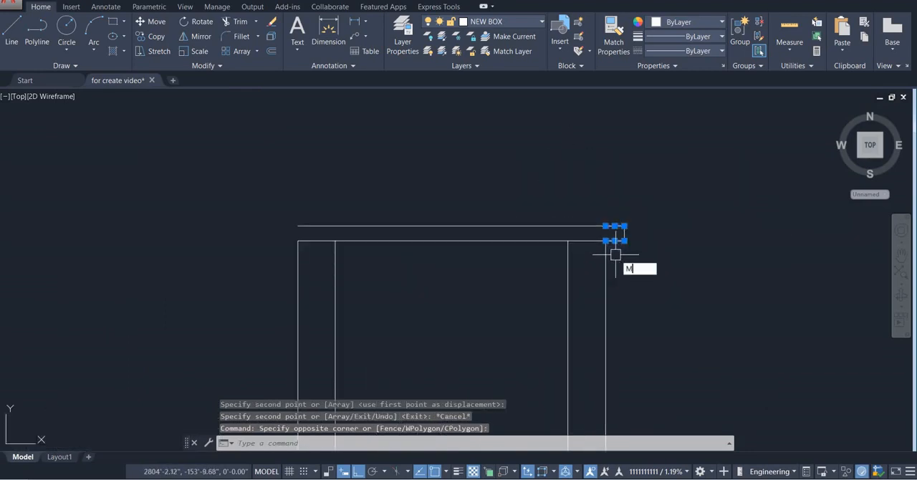
{"action": "type", "text": "I"}
{"action": "key", "text": "Return"}
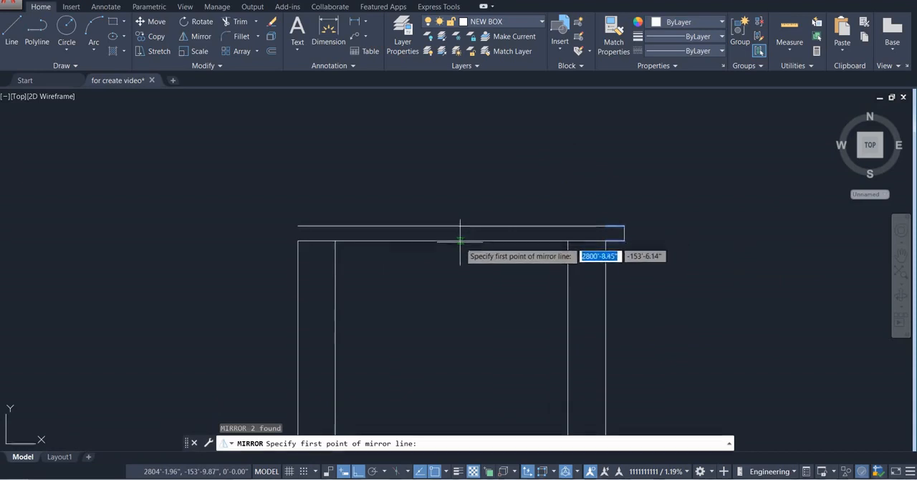
{"action": "left_click", "coordinate": [452, 242]}
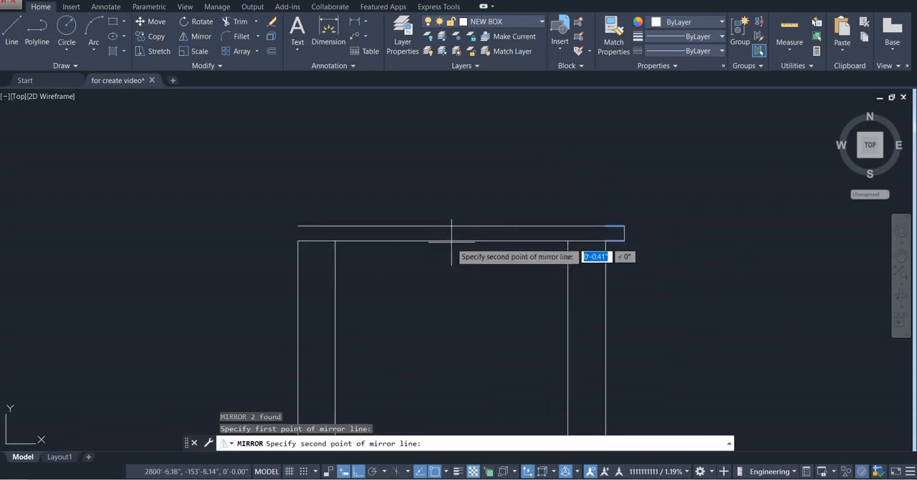
{"action": "left_click", "coordinate": [461, 353]}
{"action": "key", "text": "Return"}
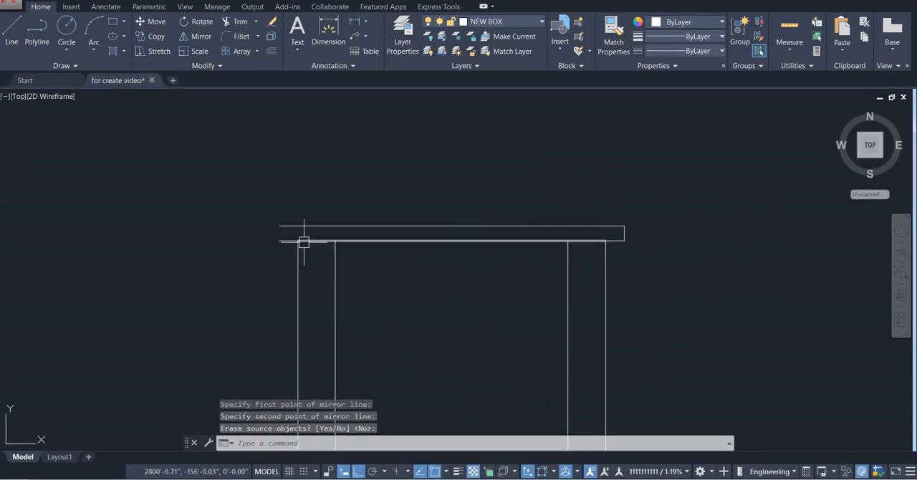
Close the left end of the upper roof slab with a vertical line between its top and bottom edges
{"action": "type", "text": "l"}
{"action": "key", "text": "Return"}
{"action": "left_click", "coordinate": [280, 226]}
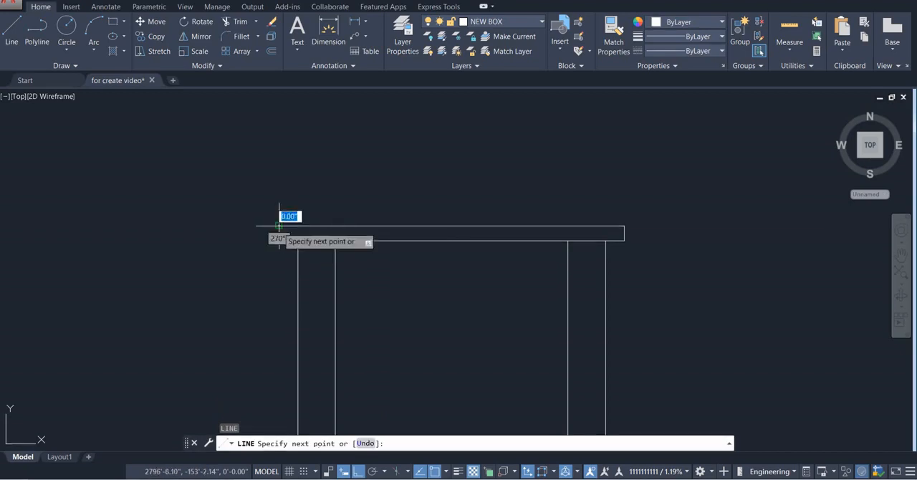
{"action": "left_click", "coordinate": [280, 242]}
{"action": "key", "text": "Escape"}
Hatch the inside of the upper roof slab with the AR-CONC pattern
{"action": "scroll", "coordinate": [398, 240], "scroll_direction": "down", "scroll_amount": 4}
{"action": "middle_click_drag", "start_coordinate": [395, 239], "coordinate": [373, 164]}
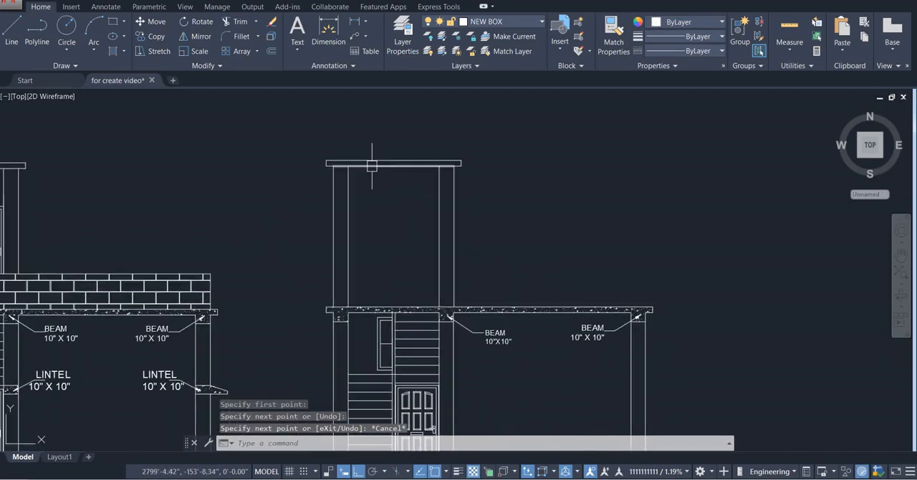
{"action": "scroll", "coordinate": [384, 160], "scroll_direction": "up", "scroll_amount": 6}
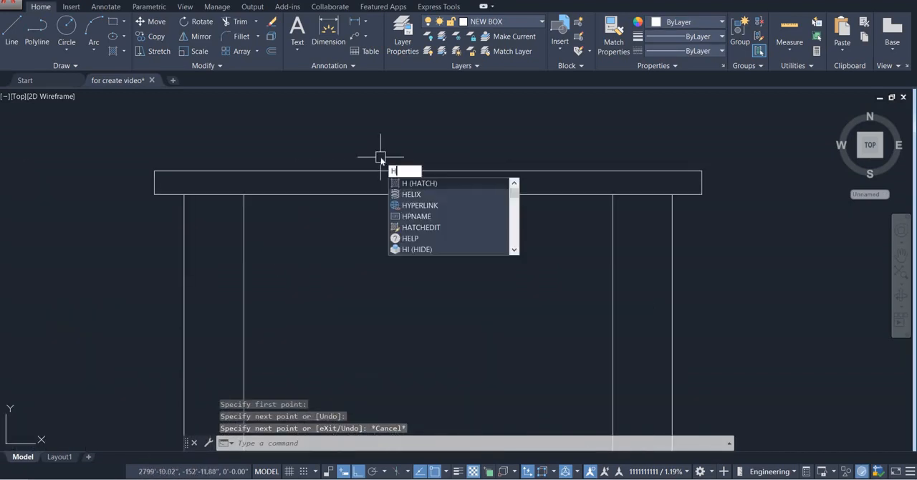
{"action": "key", "text": "Return"}
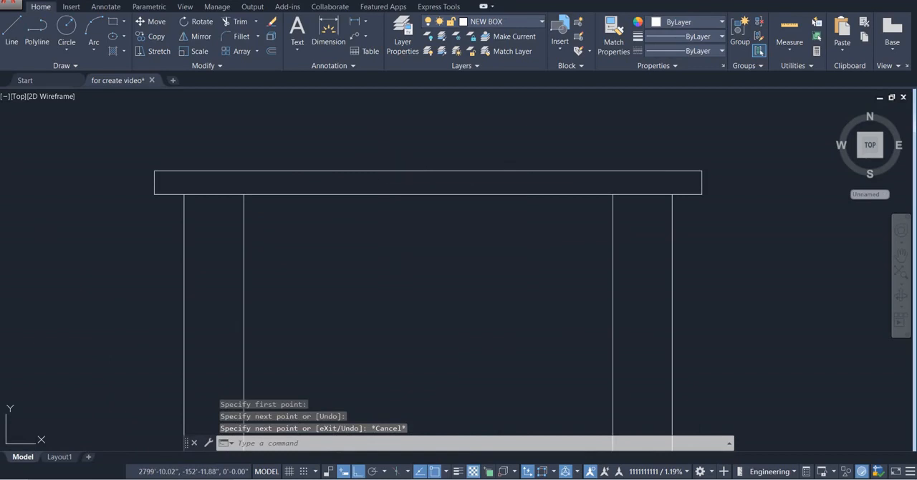
{"action": "left_click", "coordinate": [371, 182]}
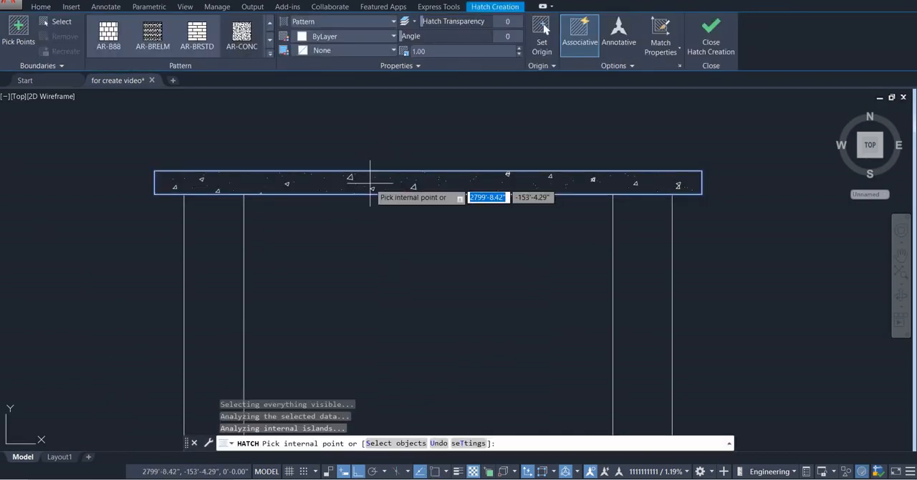
{"action": "left_click", "coordinate": [249, 49]}
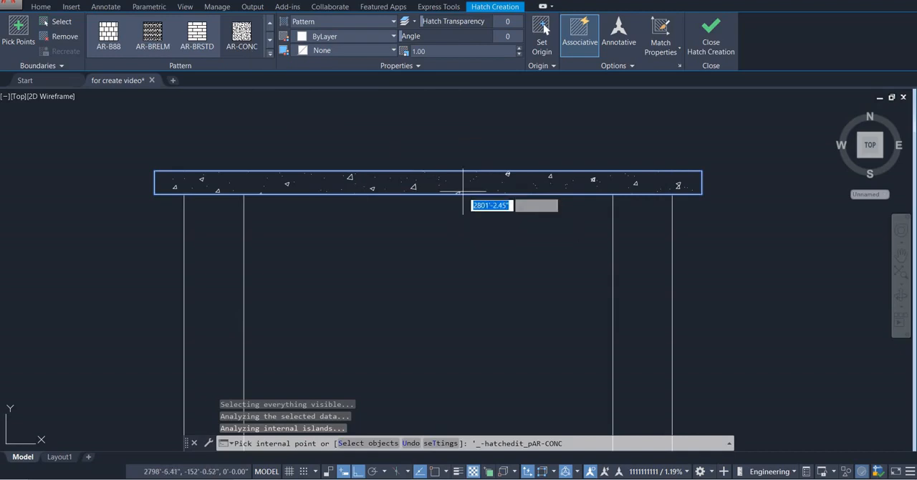
{"action": "key", "text": "Escape"}
Compare the new section with the reference section, examining the upper room, brick parapet and lintels
{"action": "scroll", "coordinate": [442, 216], "scroll_direction": "down", "scroll_amount": 4}
{"action": "middle_click_drag", "start_coordinate": [443, 215], "coordinate": [427, 157]}
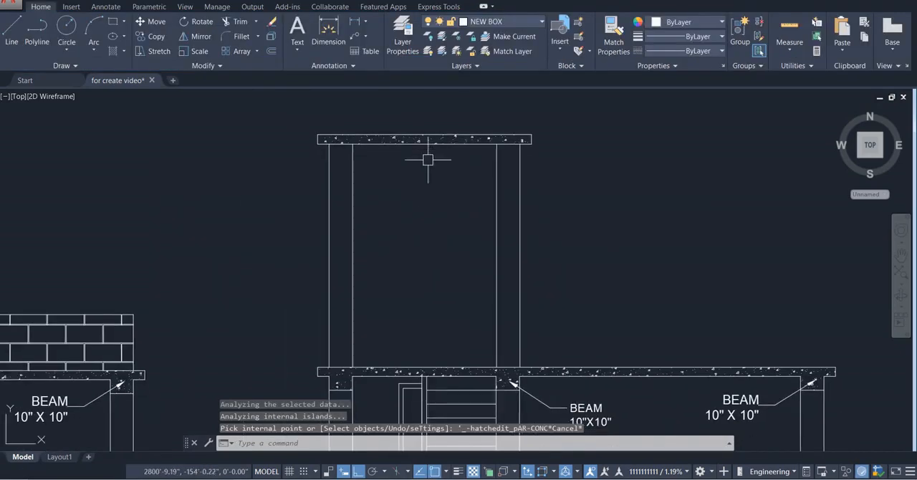
{"action": "scroll", "coordinate": [428, 192], "scroll_direction": "down", "scroll_amount": 2}
{"action": "middle_click_drag", "start_coordinate": [427, 194], "coordinate": [462, 169]}
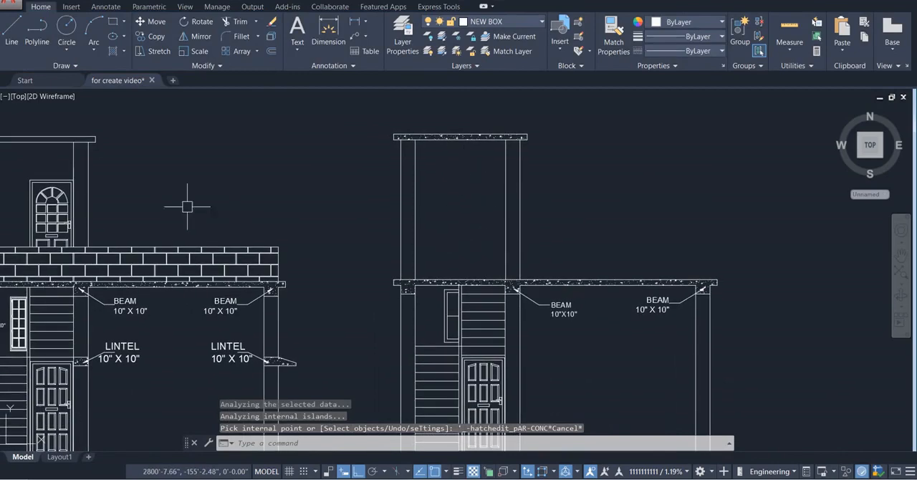
{"action": "scroll", "coordinate": [422, 165], "scroll_direction": "down", "scroll_amount": 2}
{"action": "scroll", "coordinate": [165, 172], "scroll_direction": "up", "scroll_amount": 4}
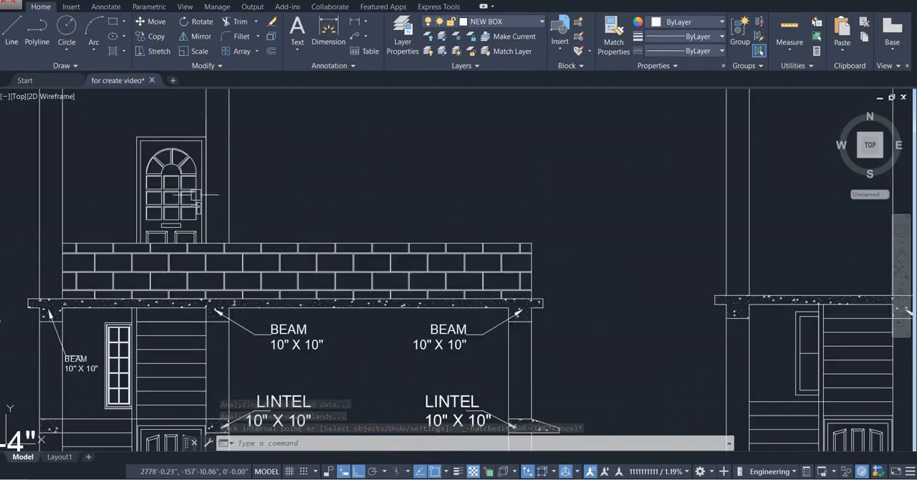
{"action": "scroll", "coordinate": [129, 233], "scroll_direction": "down", "scroll_amount": 3}
{"action": "scroll", "coordinate": [337, 224], "scroll_direction": "up", "scroll_amount": 5}
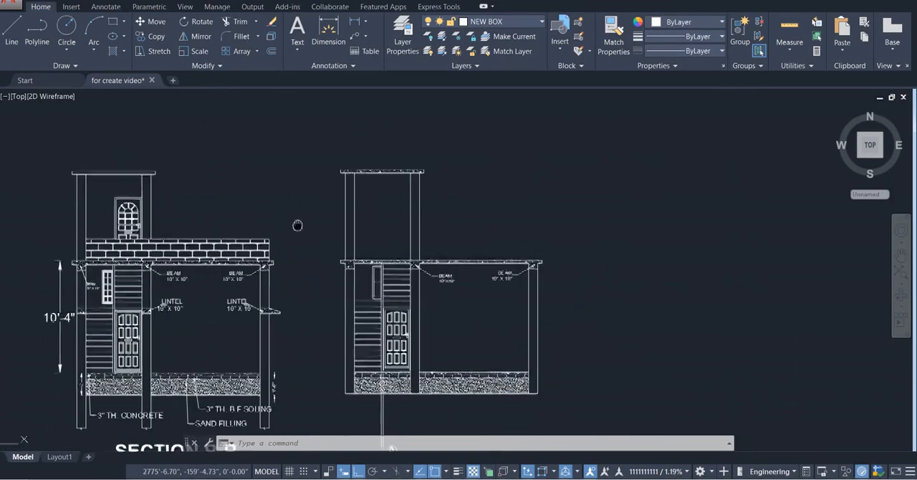
{"action": "middle_click_drag", "start_coordinate": [351, 230], "coordinate": [344, 268]}
{"action": "scroll", "coordinate": [361, 293], "scroll_direction": "up", "scroll_amount": 2}
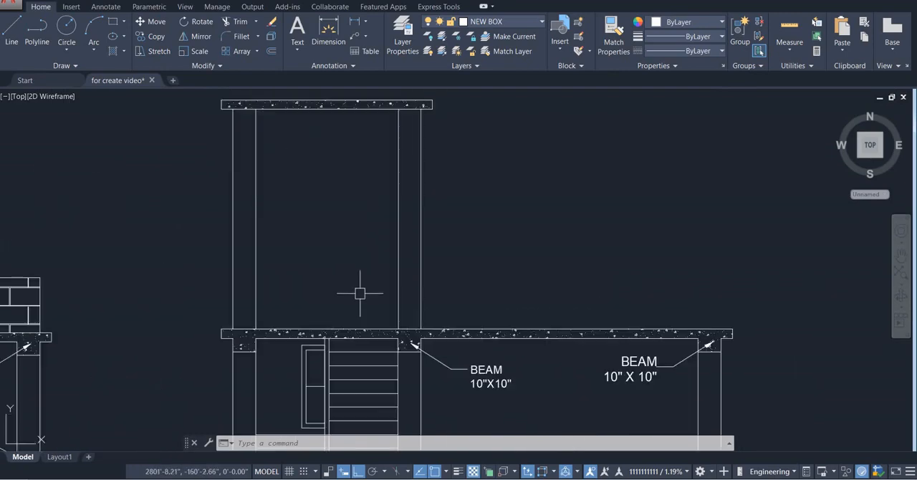
{"action": "scroll", "coordinate": [357, 292], "scroll_direction": "down", "scroll_amount": 2}
{"action": "scroll", "coordinate": [358, 292], "scroll_direction": "up", "scroll_amount": 2}
{"action": "scroll", "coordinate": [430, 308], "scroll_direction": "down", "scroll_amount": 2}
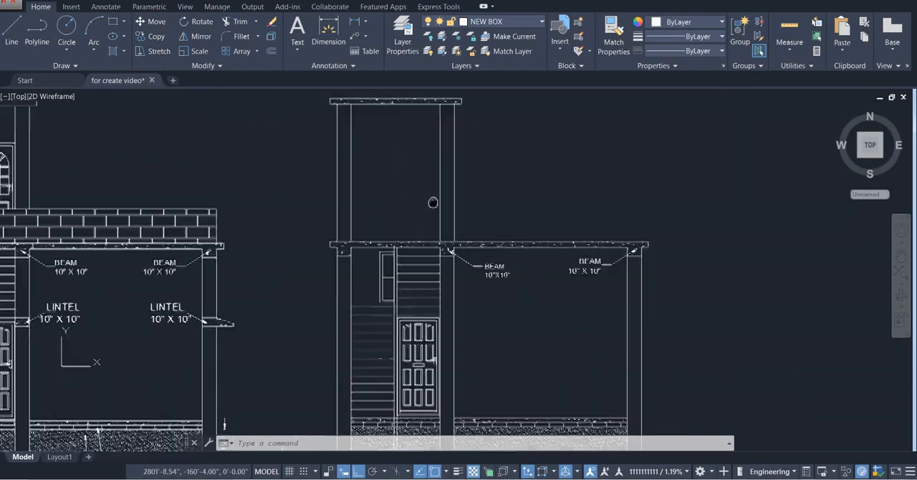
Draw a horizontal line across the middle column from the end of the tread line just above the door
{"action": "scroll", "coordinate": [465, 294], "scroll_direction": "up", "scroll_amount": 5}
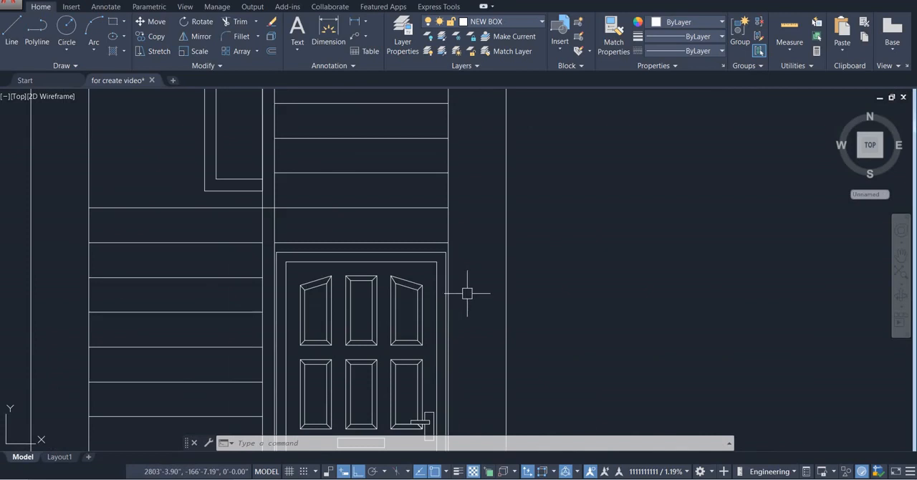
{"action": "key", "text": "Return"}
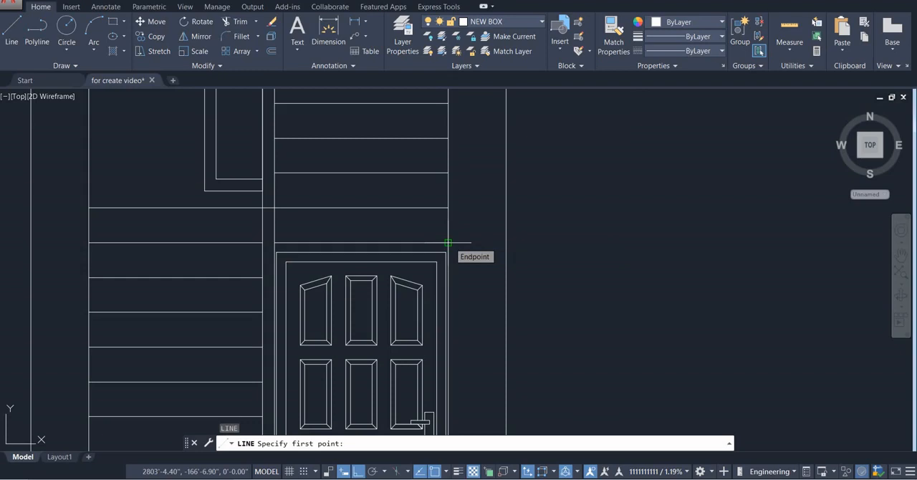
{"action": "left_click", "coordinate": [448, 243]}
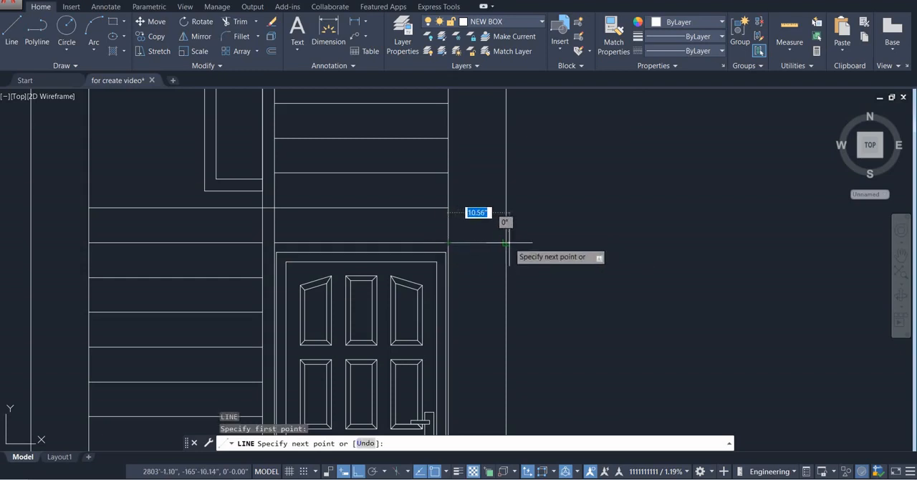
{"action": "left_click", "coordinate": [506, 243]}
{"action": "key", "text": "Escape"}
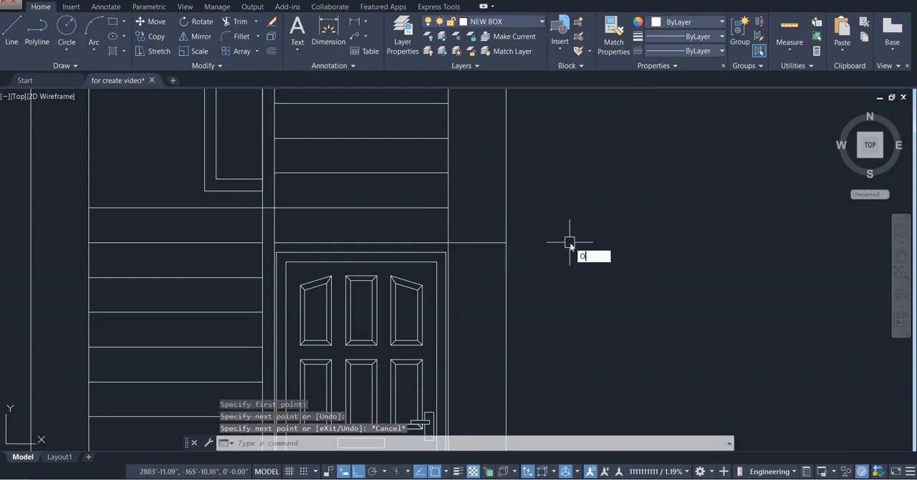
Offset the line across the middle column 6" upward to form the lintel's upper edge
{"action": "type", "text": "o"}
{"action": "key", "text": "Return"}
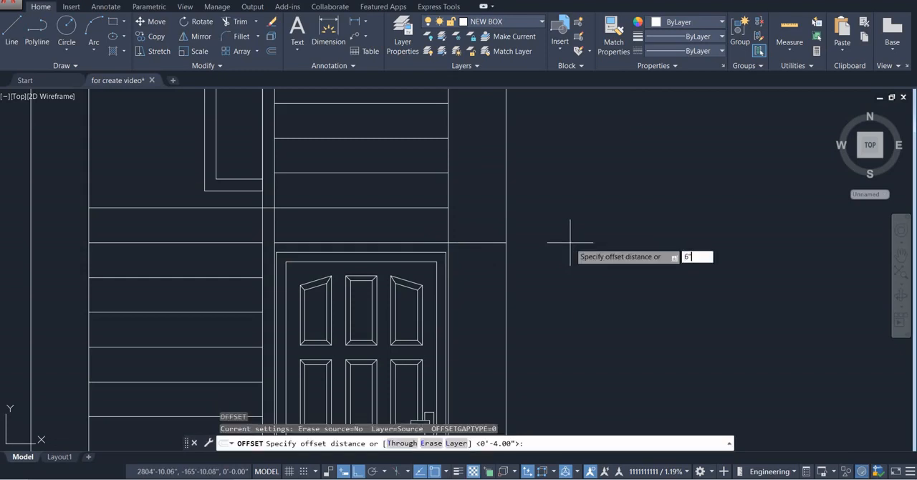
{"action": "type", "text": "6\""}
{"action": "key", "text": "Return"}
{"action": "left_click", "coordinate": [487, 243]}
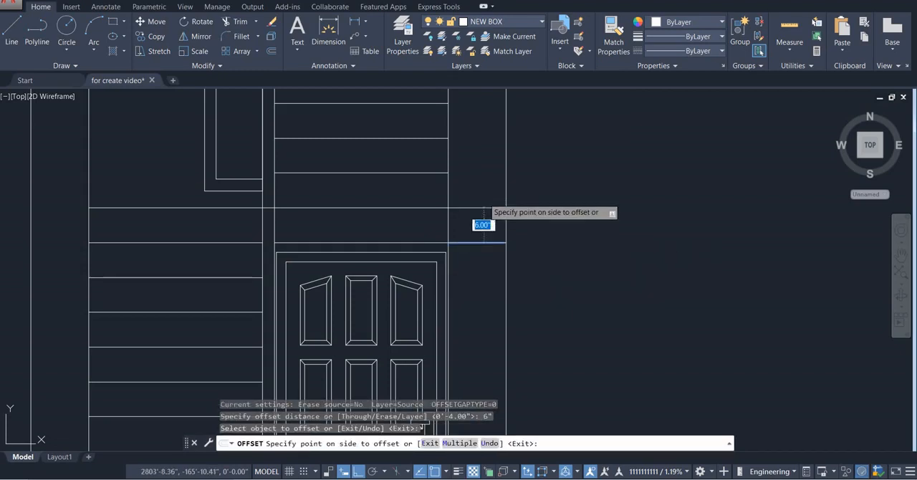
{"action": "left_click", "coordinate": [484, 207]}
{"action": "key", "text": "Escape"}
Hatch the lintel area between the two lines across the middle column with the concrete pattern
{"action": "scroll", "coordinate": [561, 266], "scroll_direction": "down", "scroll_amount": 2}
{"action": "middle_click_drag", "start_coordinate": [561, 266], "coordinate": [546, 289]}
{"action": "scroll", "coordinate": [522, 269], "scroll_direction": "up", "scroll_amount": 2}
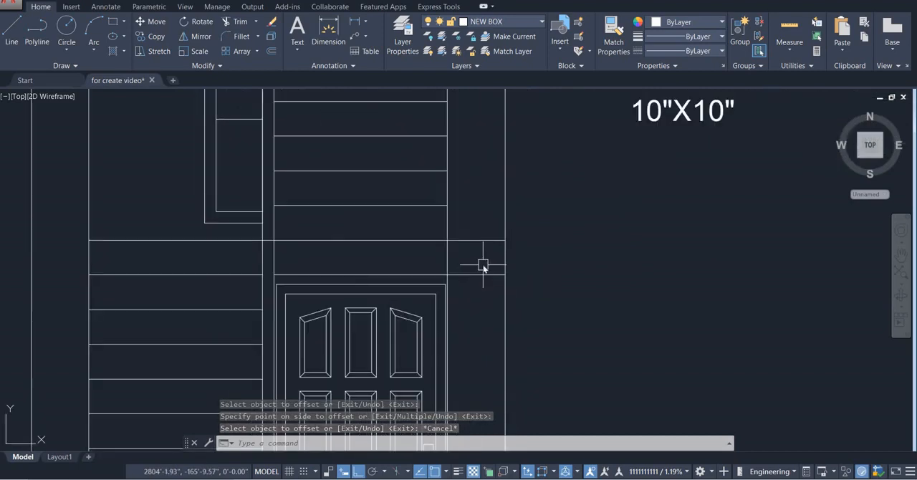
{"action": "type", "text": "h"}
{"action": "key", "text": "Return"}
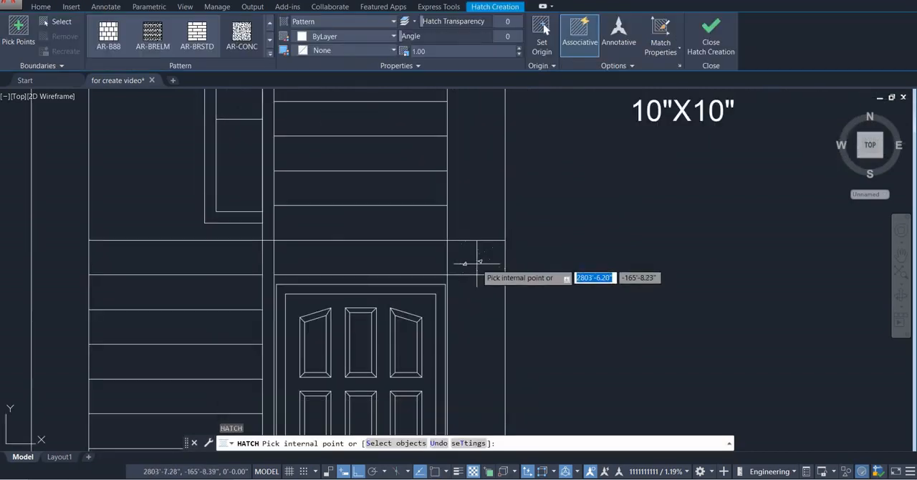
{"action": "left_click", "coordinate": [476, 262]}
{"action": "scroll", "coordinate": [476, 262], "scroll_direction": "down", "scroll_amount": 2}
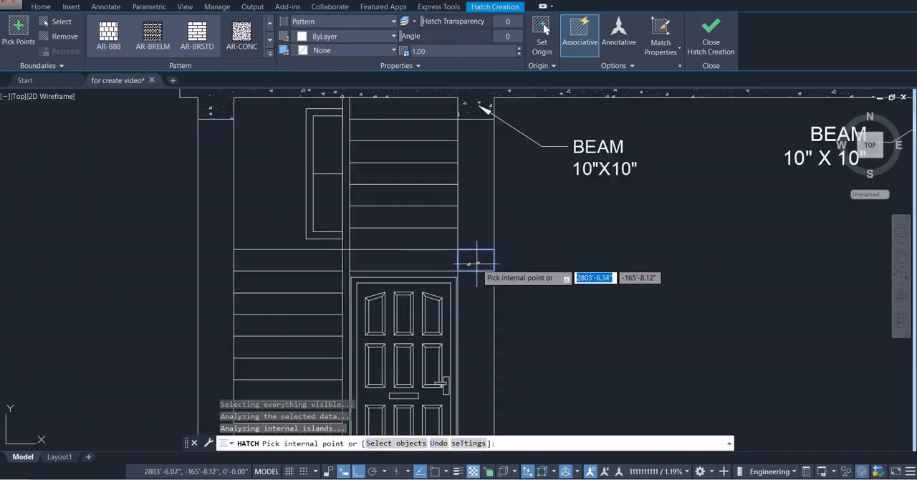
{"action": "key", "text": "Escape"}
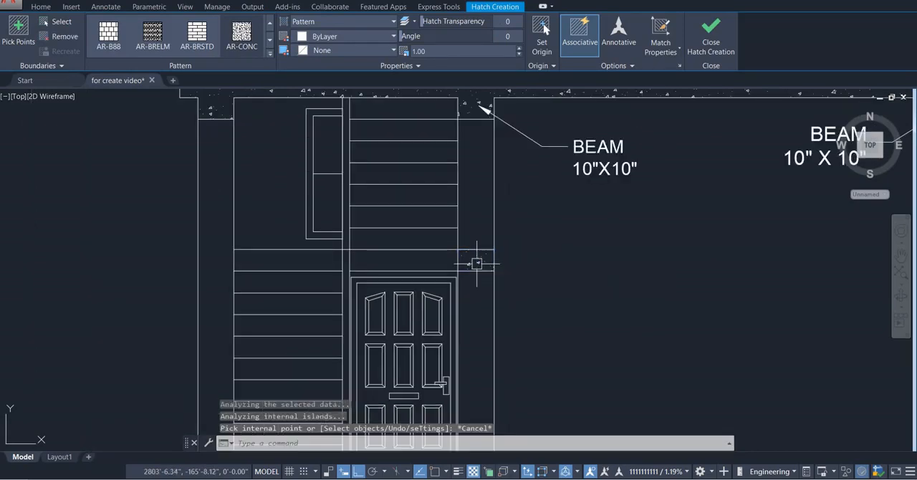
Examine the window positions along section line B-B in the floor plan and the right-hand lintel in the reference section
{"action": "scroll", "coordinate": [475, 262], "scroll_direction": "down", "scroll_amount": 5}
{"action": "scroll", "coordinate": [470, 303], "scroll_direction": "up", "scroll_amount": 2}
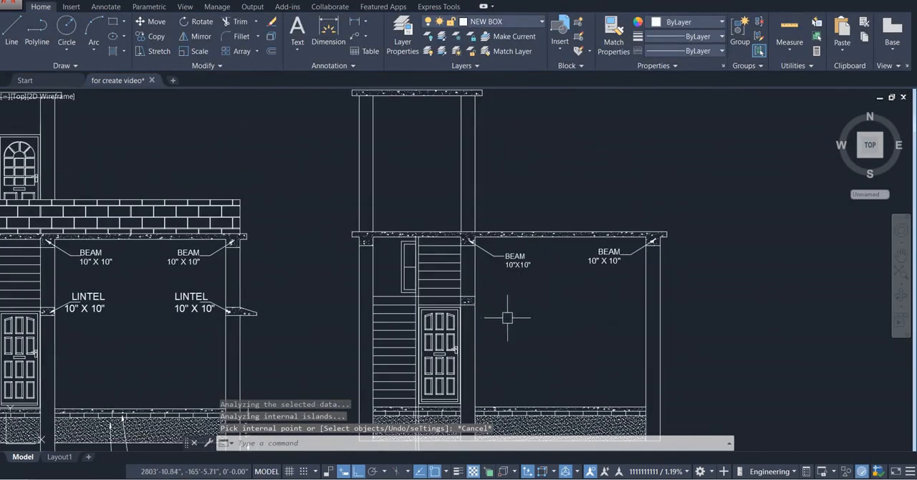
{"action": "scroll", "coordinate": [520, 314], "scroll_direction": "down", "scroll_amount": 2}
{"action": "scroll", "coordinate": [526, 311], "scroll_direction": "up", "scroll_amount": 2}
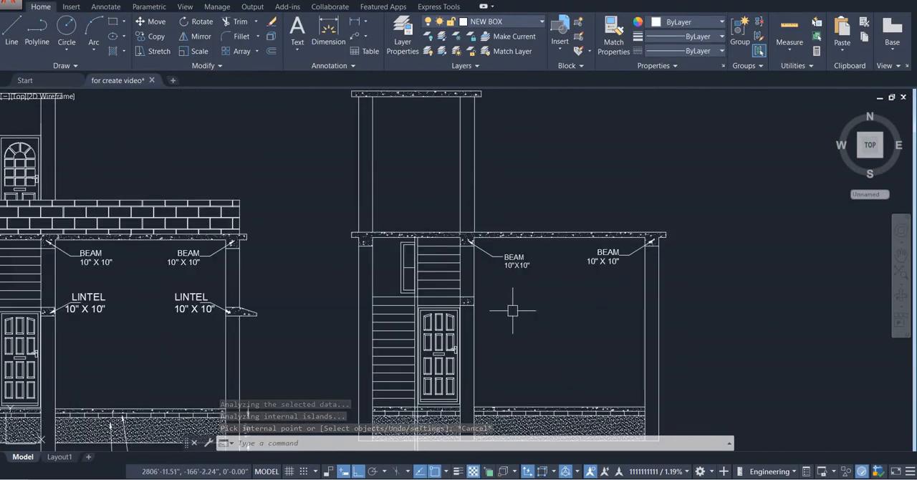
{"action": "scroll", "coordinate": [401, 302], "scroll_direction": "down", "scroll_amount": 2}
{"action": "middle_click_drag", "start_coordinate": [485, 411], "coordinate": [482, 348]}
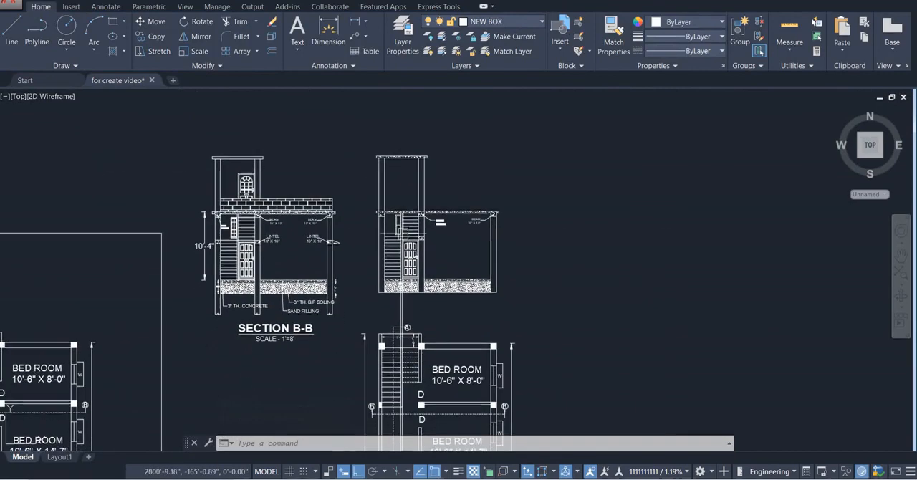
{"action": "middle_click_drag", "start_coordinate": [501, 414], "coordinate": [500, 308]}
{"action": "scroll", "coordinate": [503, 306], "scroll_direction": "up", "scroll_amount": 2}
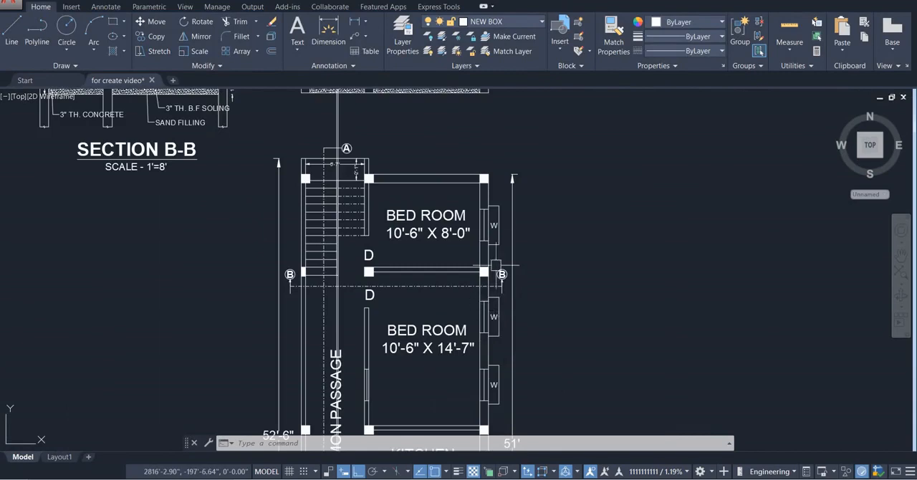
{"action": "scroll", "coordinate": [494, 266], "scroll_direction": "up", "scroll_amount": 4}
{"action": "scroll", "coordinate": [493, 228], "scroll_direction": "down", "scroll_amount": 2}
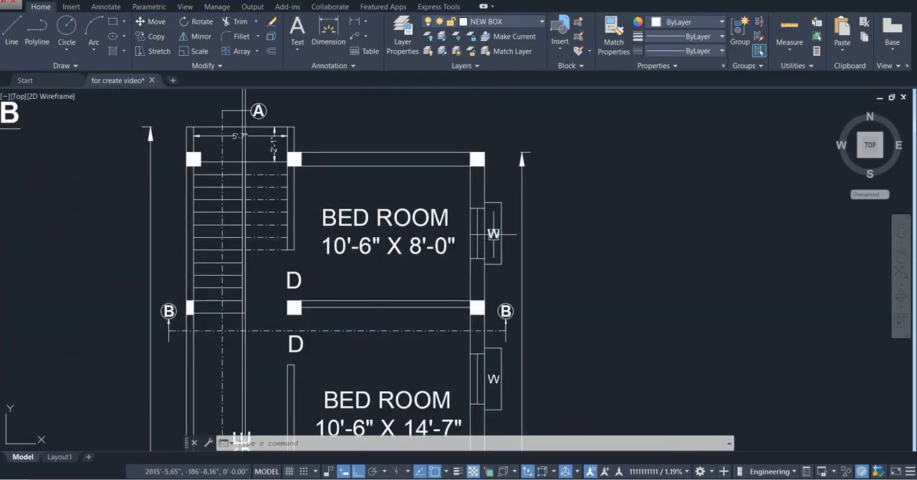
{"action": "scroll", "coordinate": [493, 235], "scroll_direction": "up", "scroll_amount": 2}
{"action": "middle_click_drag", "start_coordinate": [493, 234], "coordinate": [495, 291]}
{"action": "scroll", "coordinate": [516, 369], "scroll_direction": "down", "scroll_amount": 6}
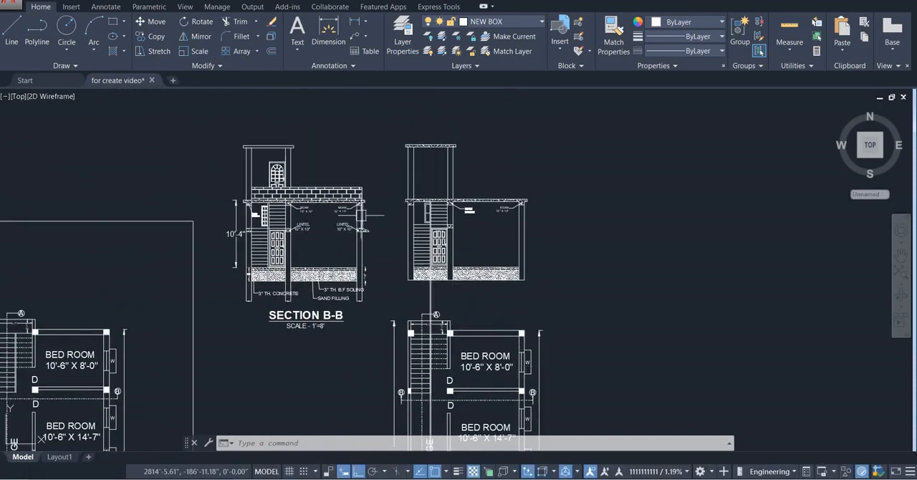
{"action": "scroll", "coordinate": [363, 229], "scroll_direction": "up", "scroll_amount": 6}
{"action": "scroll", "coordinate": [322, 237], "scroll_direction": "down", "scroll_amount": 3}
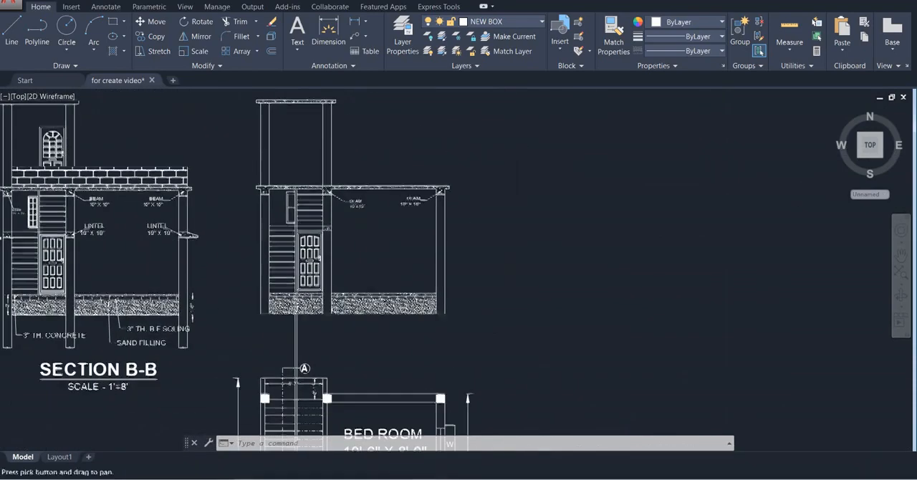
{"action": "scroll", "coordinate": [345, 220], "scroll_direction": "up", "scroll_amount": 5}
{"action": "middle_click_drag", "start_coordinate": [345, 220], "coordinate": [276, 229]}
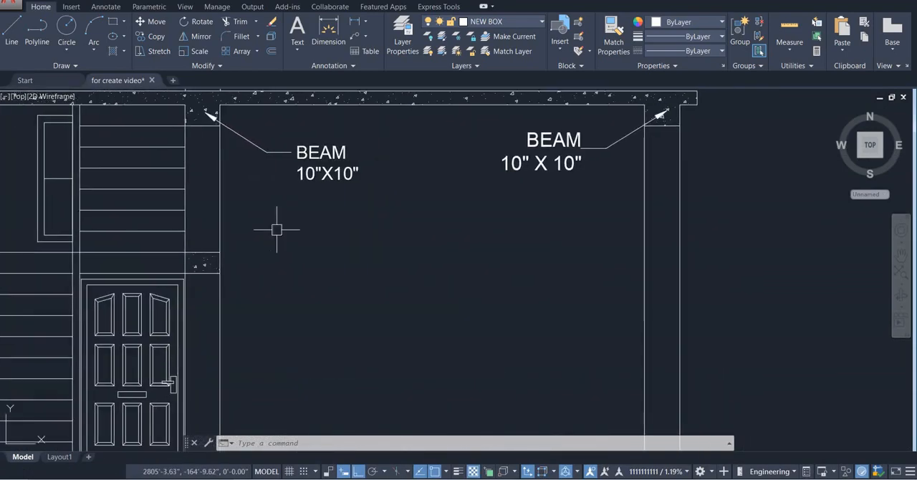
{"action": "key", "text": "Return"}
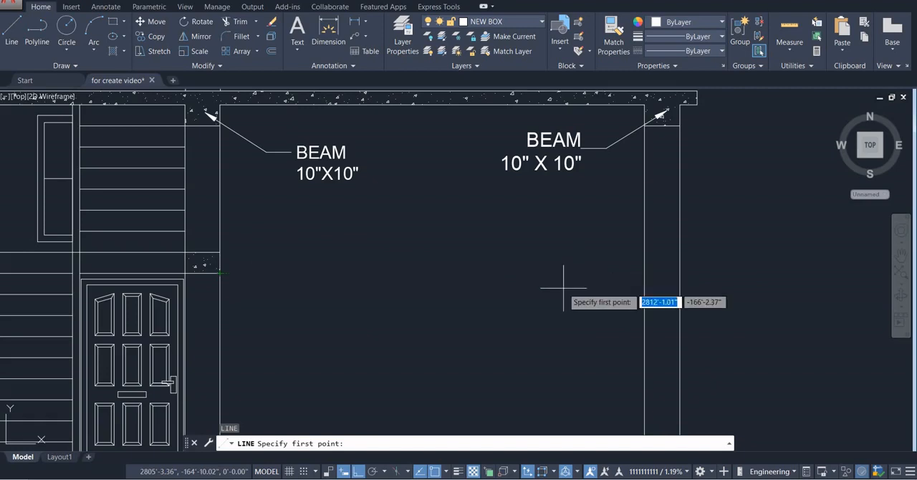
{"action": "left_click", "coordinate": [446, 472]}
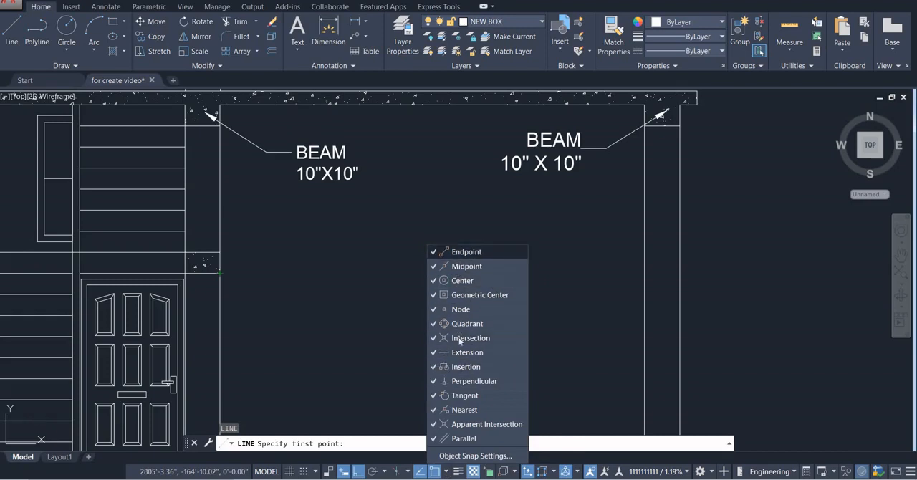
{"action": "key", "text": "Escape"}
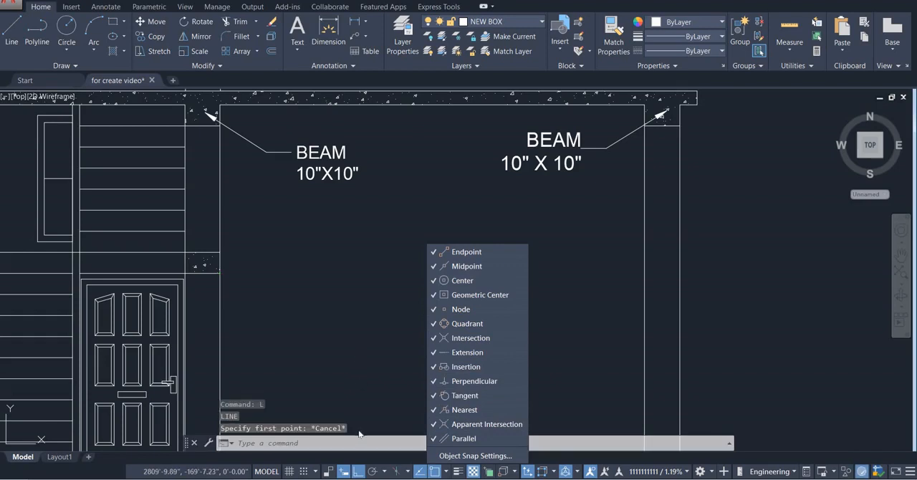
{"action": "key", "text": "Escape"}
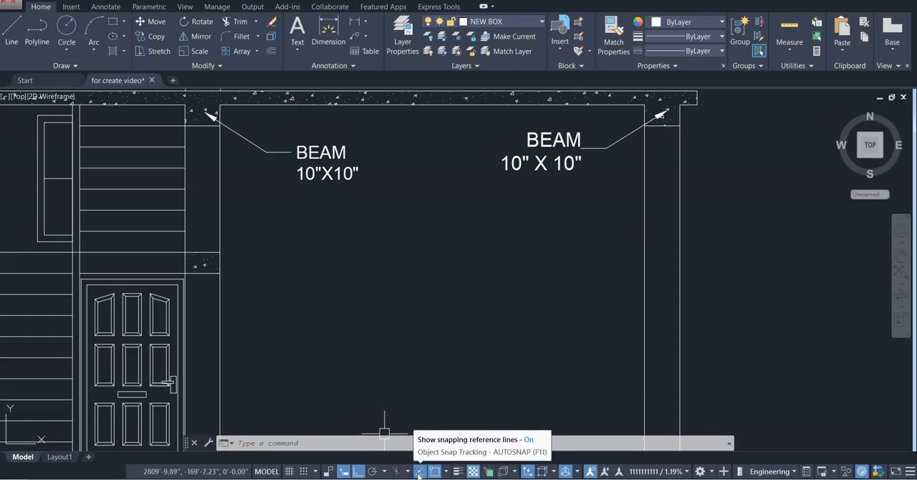
{"action": "key", "text": "Escape"}
{"action": "key", "text": "Escape"}
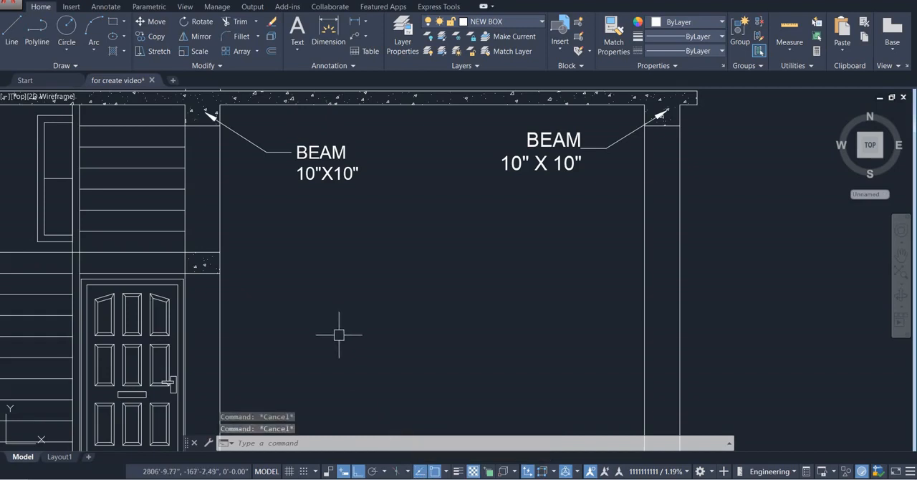
Draw a line across the right-hand column level with the middle lintel's underside, continuing 1' beyond the outer face and 2" upward
{"action": "type", "text": "l"}
{"action": "key", "text": "Return"}
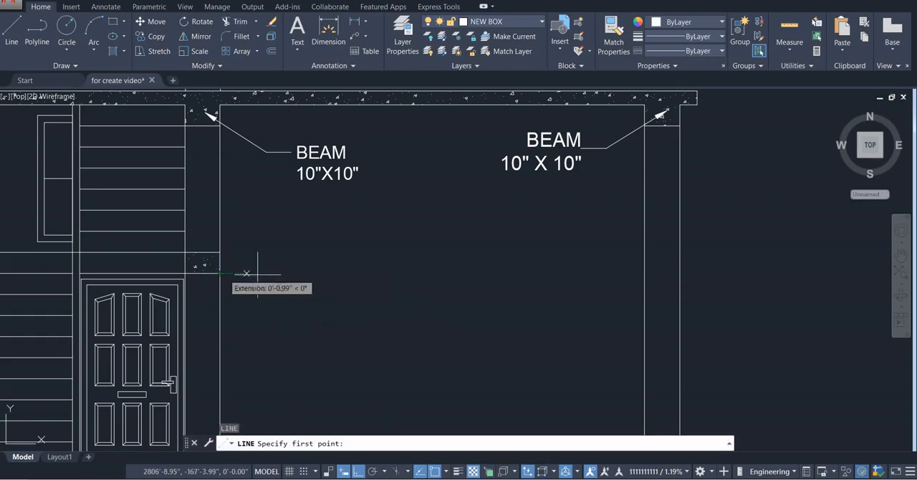
{"action": "left_click", "coordinate": [644, 273]}
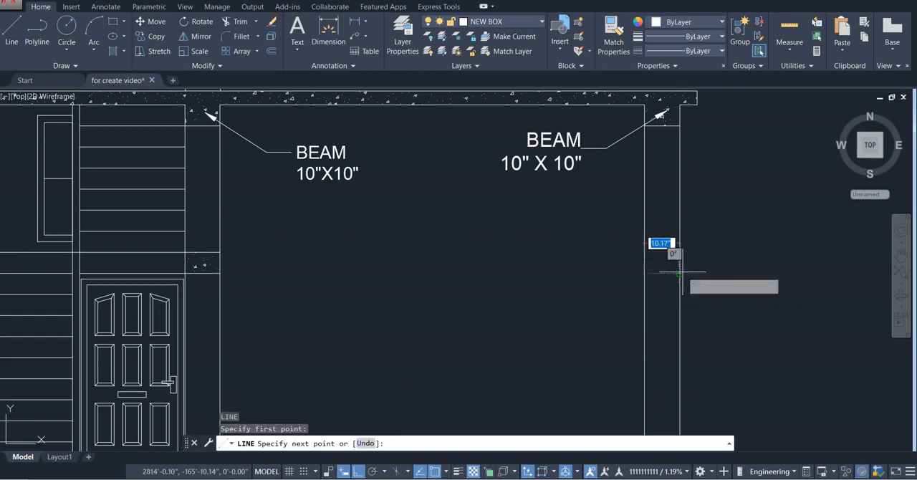
{"action": "left_click", "coordinate": [680, 273]}
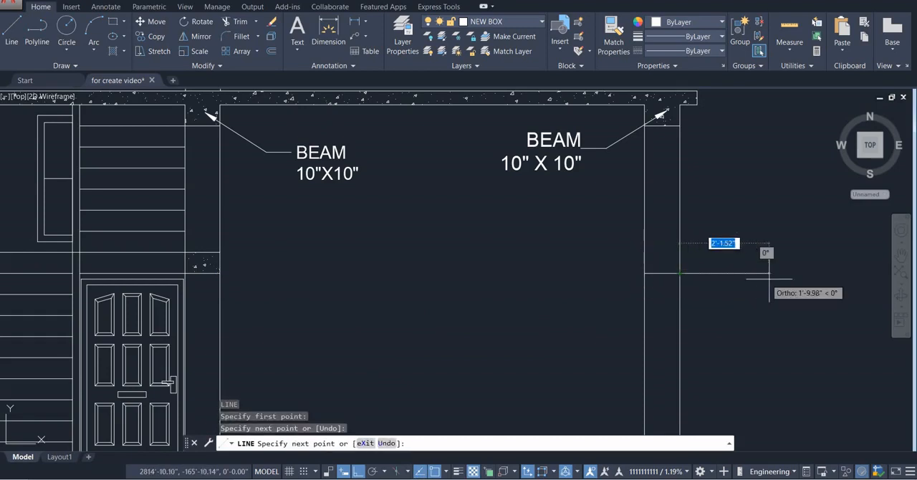
{"action": "type", "text": "1"}
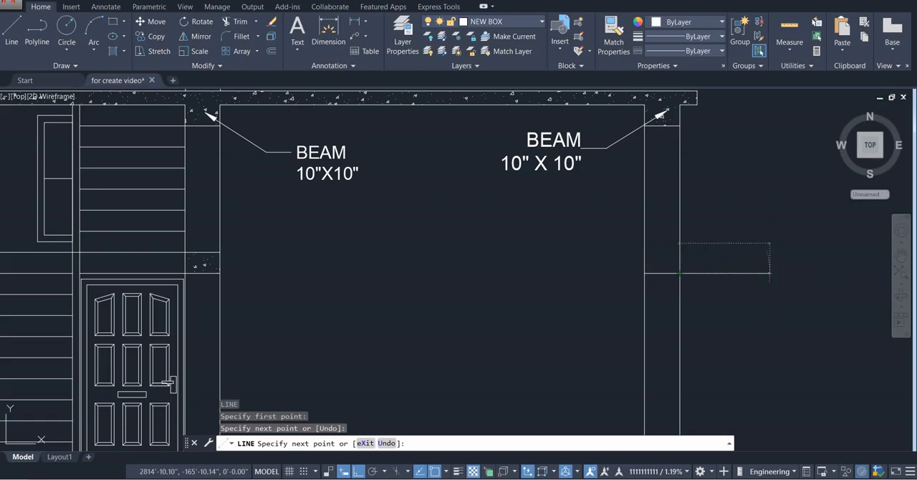
{"action": "key", "text": "Return"}
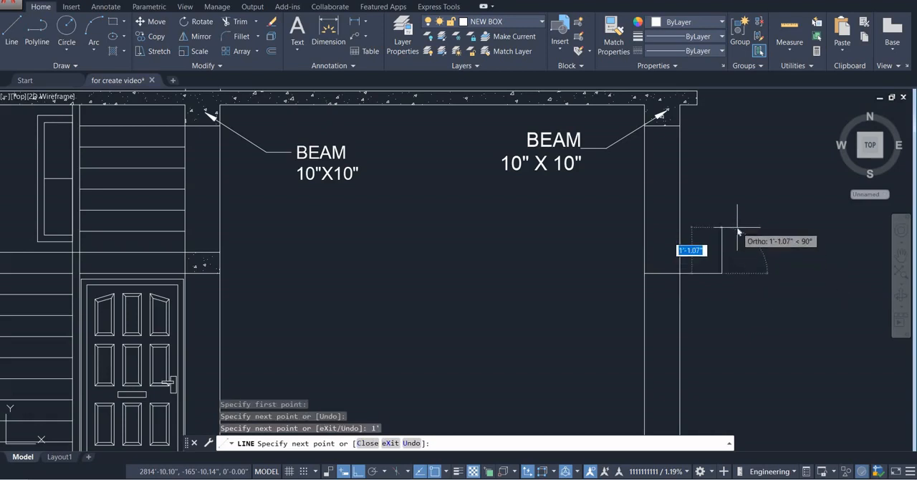
{"action": "type", "text": "2"}
{"action": "key", "text": "Return"}
{"action": "key", "text": "Escape"}
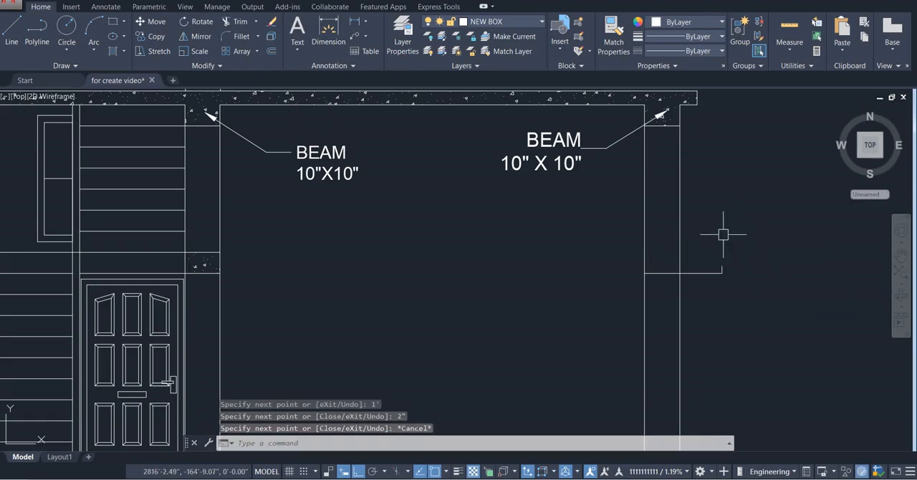
Offset the 1' projecting line outside the right-hand column 4" upward
{"action": "key", "text": "Return"}
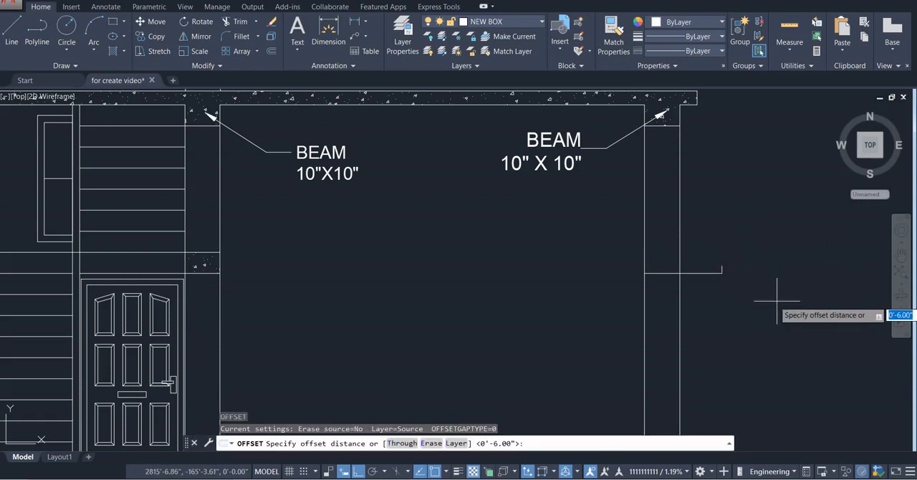
{"action": "key", "text": "Return"}
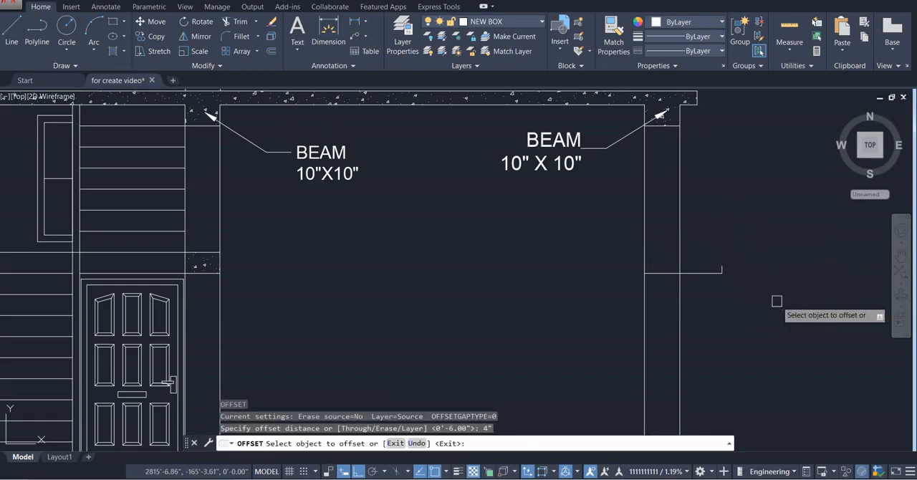
{"action": "left_click", "coordinate": [702, 271]}
{"action": "left_click", "coordinate": [708, 231]}
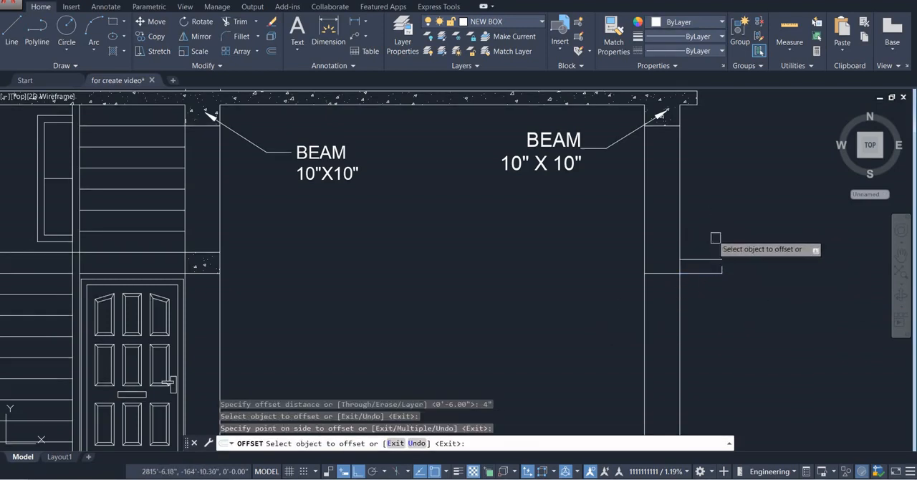
{"action": "key", "text": "Escape"}
Stretch the outer end of the offset line down to the top of the 2" edge to form a sloping projection
{"action": "scroll", "coordinate": [740, 265], "scroll_direction": "up", "scroll_amount": 2}
{"action": "middle_click_drag", "start_coordinate": [739, 265], "coordinate": [690, 279]}
{"action": "scroll", "coordinate": [690, 279], "scroll_direction": "up", "scroll_amount": 1}
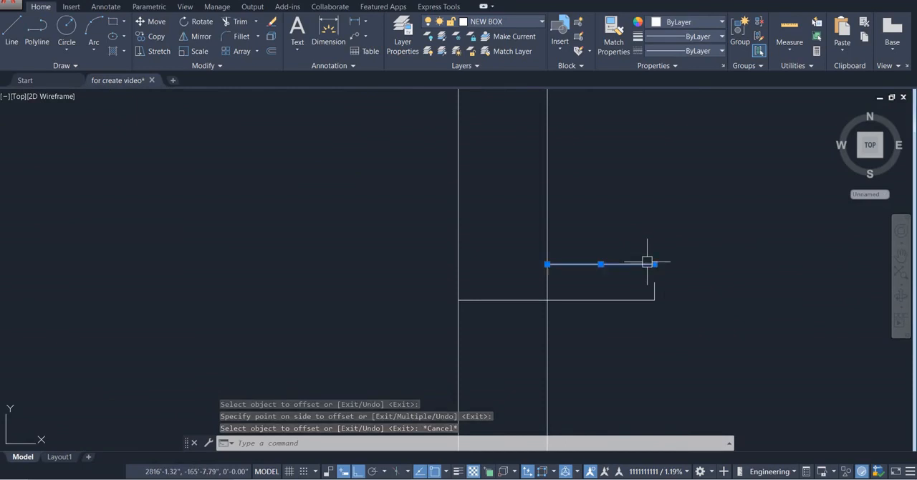
{"action": "left_click", "coordinate": [654, 265]}
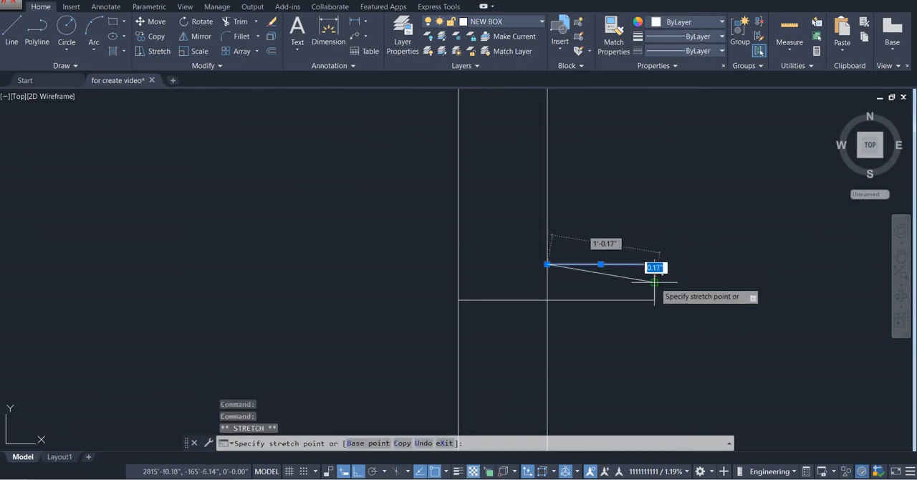
{"action": "key", "text": "Escape"}
{"action": "scroll", "coordinate": [695, 295], "scroll_direction": "down", "scroll_amount": 2}
{"action": "scroll", "coordinate": [609, 276], "scroll_direction": "up", "scroll_amount": 2}
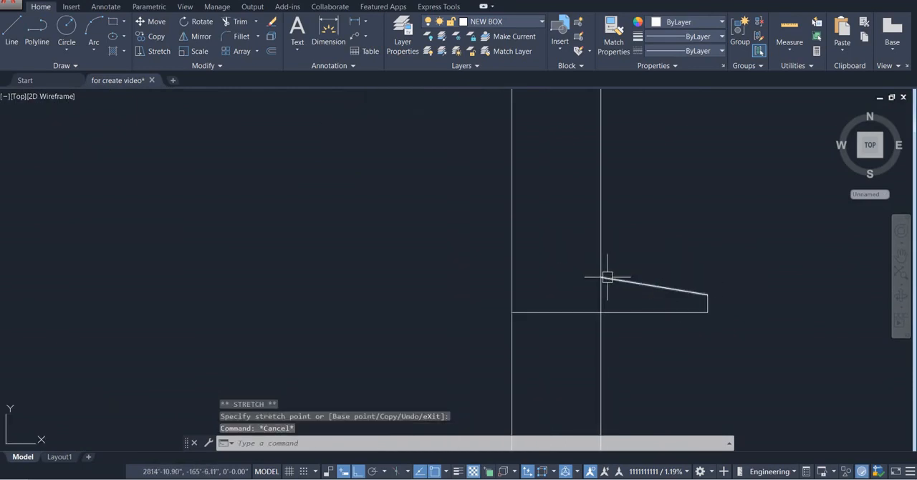
Draw a horizontal line across the right-hand column from the sloping line's inner end to form the lintel's upper edge
{"action": "type", "text": "l"}
{"action": "key", "text": "Return"}
{"action": "left_click", "coordinate": [600, 276]}
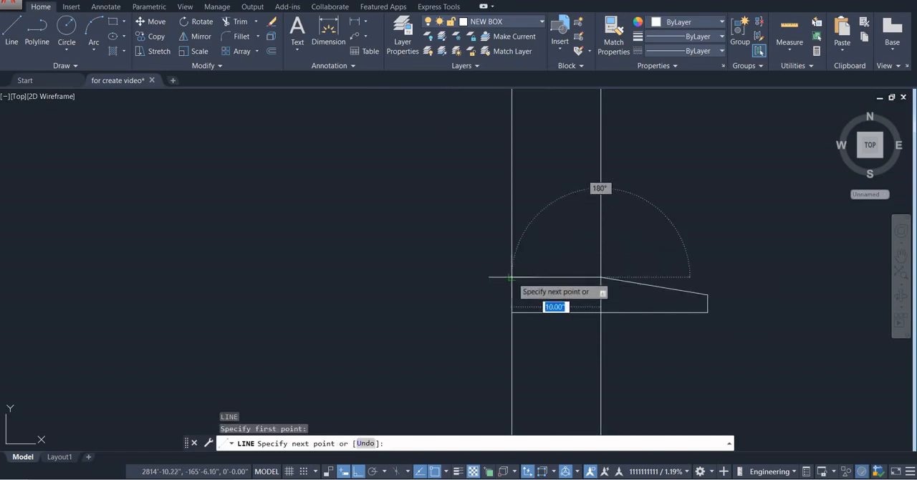
{"action": "left_click", "coordinate": [512, 276]}
{"action": "key", "text": "Escape"}
Trim the right-hand column's outer line where it crosses the new lintel
{"action": "type", "text": "TR"}
{"action": "key", "text": "Return"}
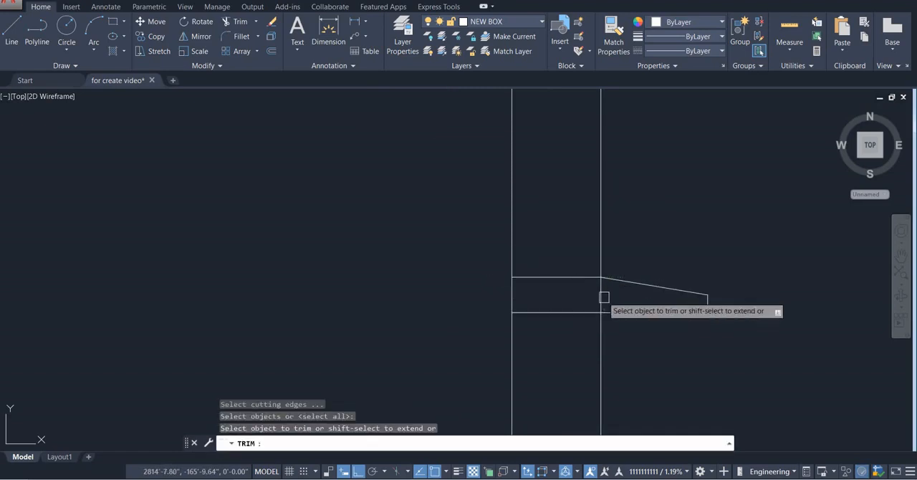
{"action": "key", "text": "Escape"}
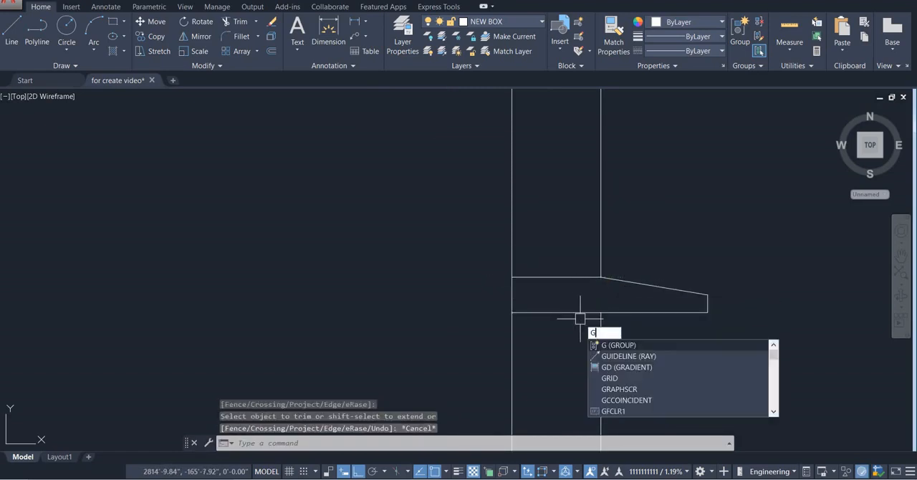
{"action": "key", "text": "Escape"}
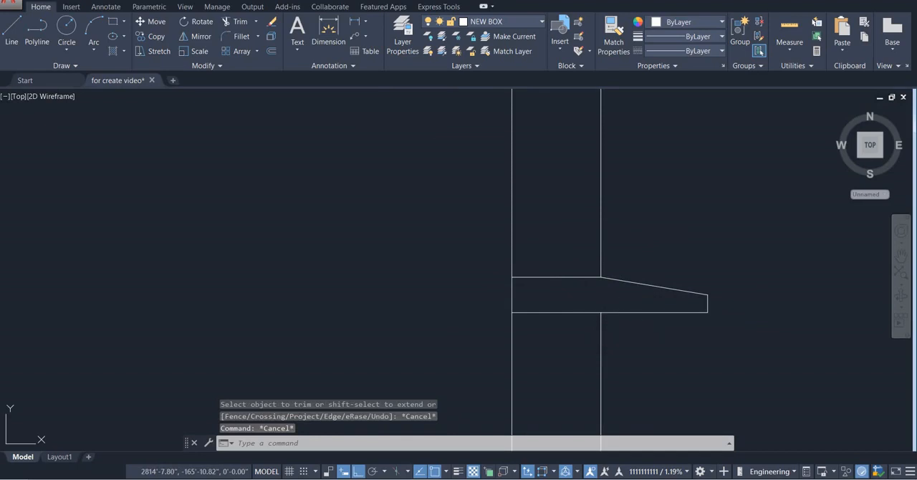
Hatch the right-hand lintel and its sloping projection with the concrete pattern
{"action": "type", "text": "h"}
{"action": "key", "text": "Return"}
{"action": "left_click", "coordinate": [570, 291]}
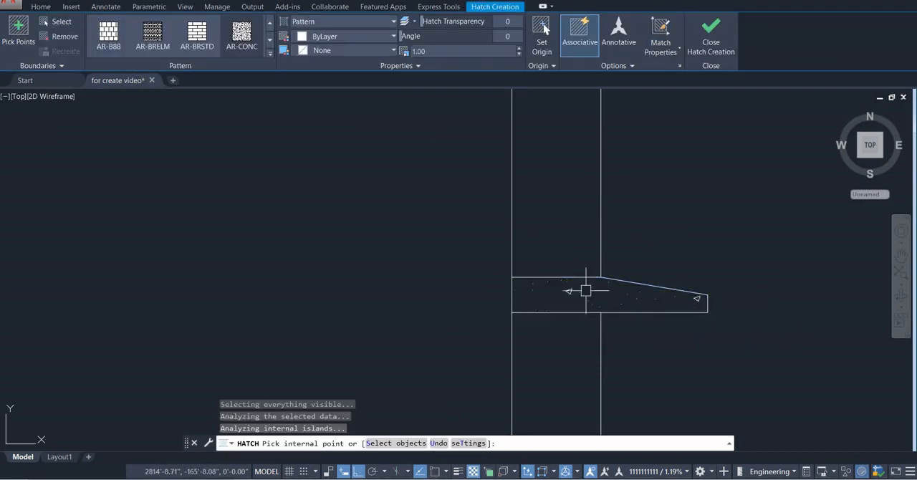
{"action": "key", "text": "Escape"}
{"action": "scroll", "coordinate": [585, 290], "scroll_direction": "down", "scroll_amount": 5}
{"action": "scroll", "coordinate": [602, 281], "scroll_direction": "up", "scroll_amount": 4}
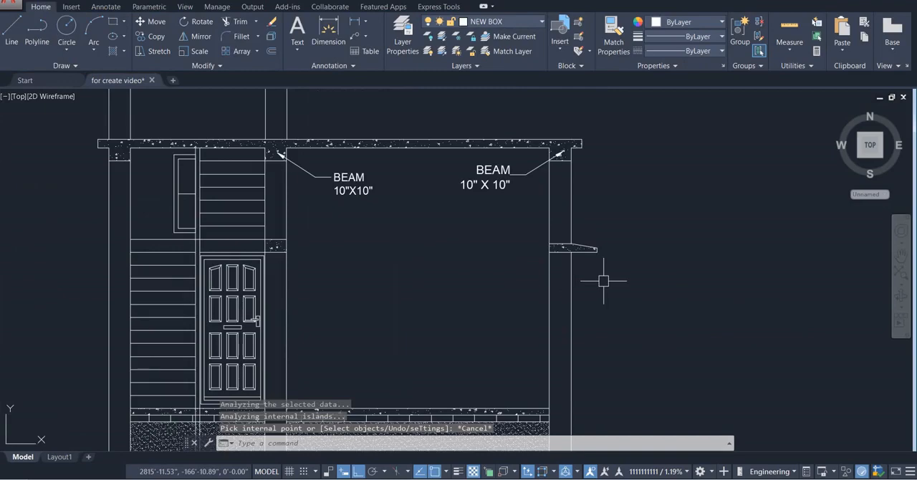
Add a horizontal multileader from the middle column's lintel with the two-line text LINTEL, 10"X6"
{"action": "scroll", "coordinate": [592, 282], "scroll_direction": "down", "scroll_amount": 2}
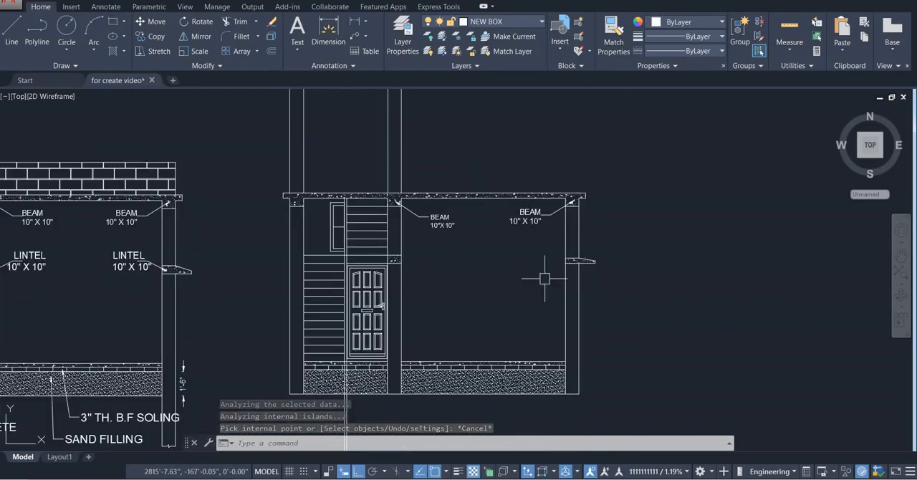
{"action": "middle_click_drag", "start_coordinate": [418, 262], "coordinate": [492, 264]}
{"action": "scroll", "coordinate": [494, 262], "scroll_direction": "up", "scroll_amount": 2}
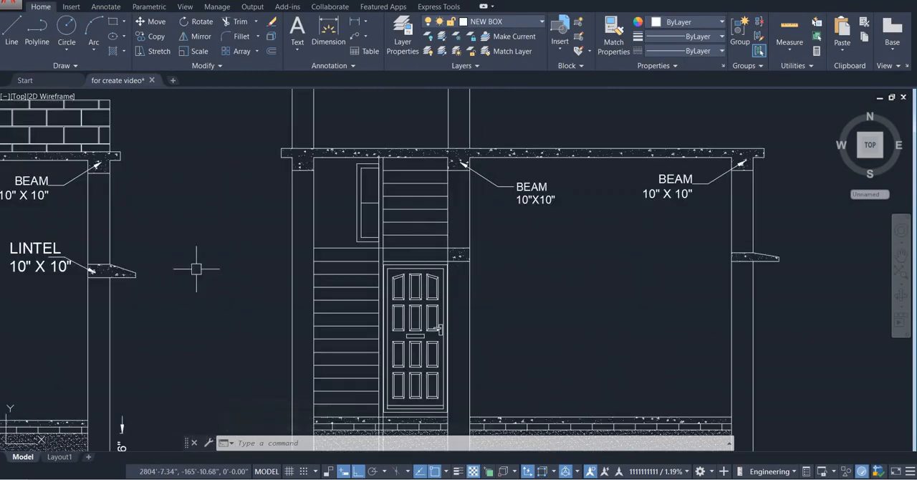
{"action": "middle_click_drag", "start_coordinate": [81, 270], "coordinate": [219, 272]}
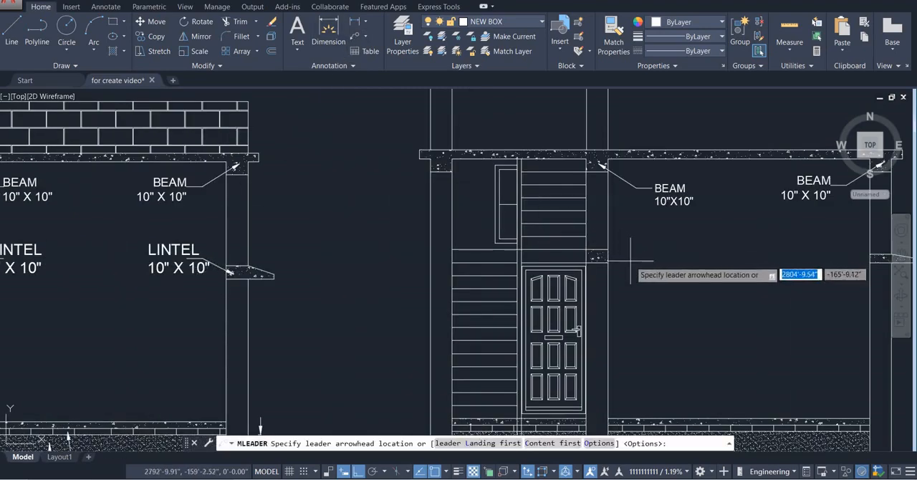
{"action": "scroll", "coordinate": [594, 241], "scroll_direction": "up", "scroll_amount": 3}
{"action": "left_click", "coordinate": [599, 255]}
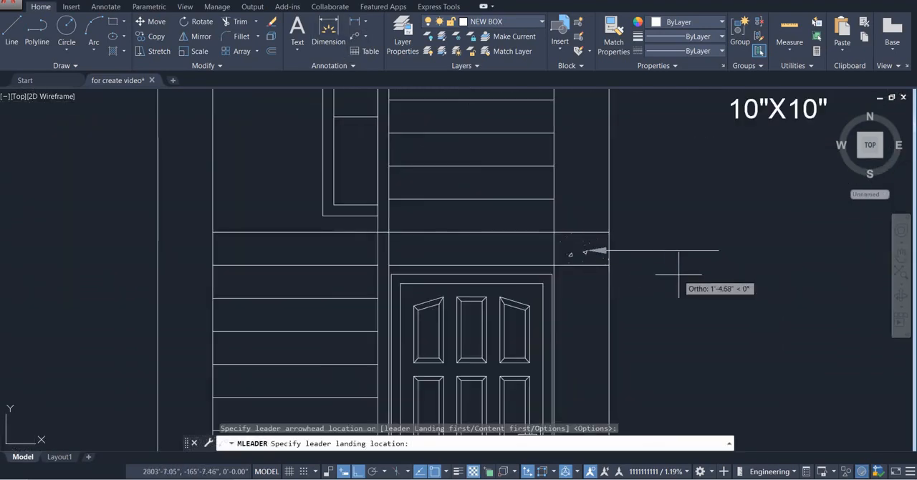
{"action": "left_click", "coordinate": [717, 250]}
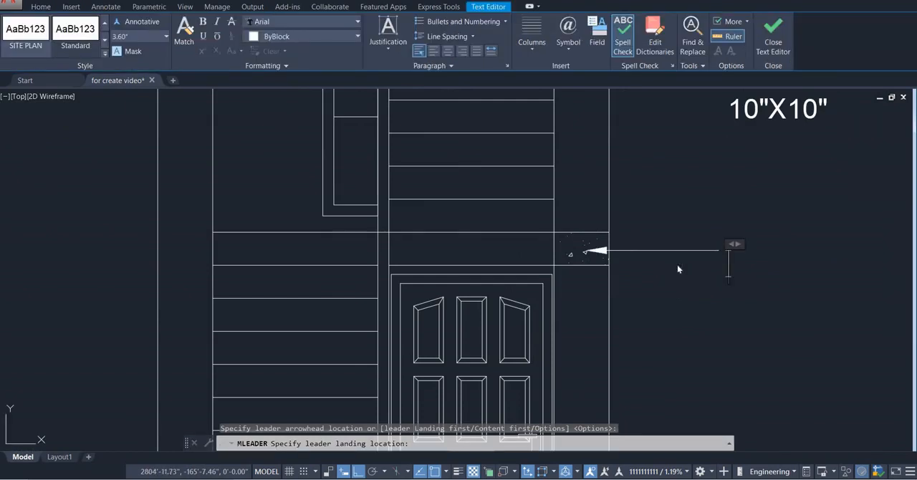
{"action": "type", "text": "LINT"}
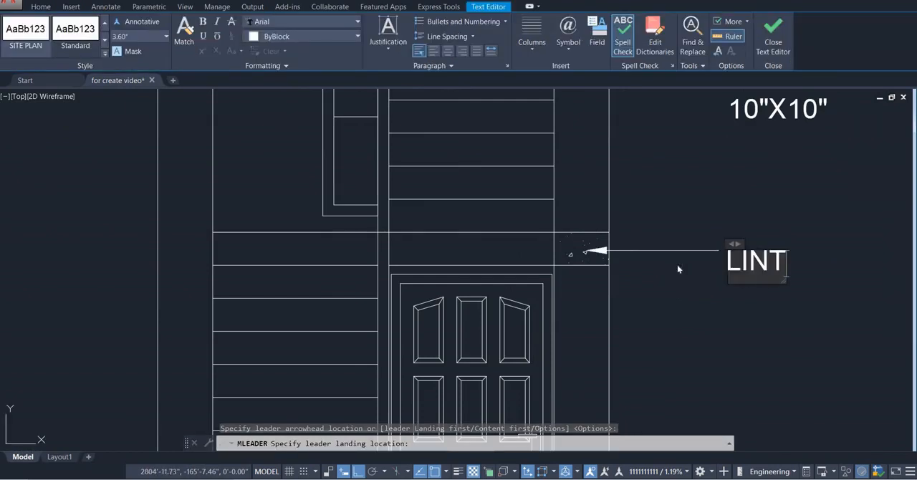
{"action": "type", "text": "EL"}
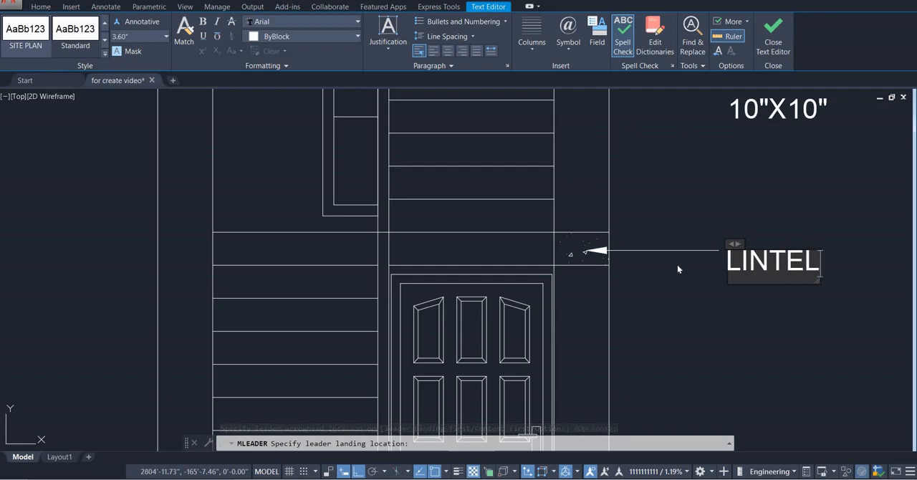
{"action": "key", "text": "Return"}
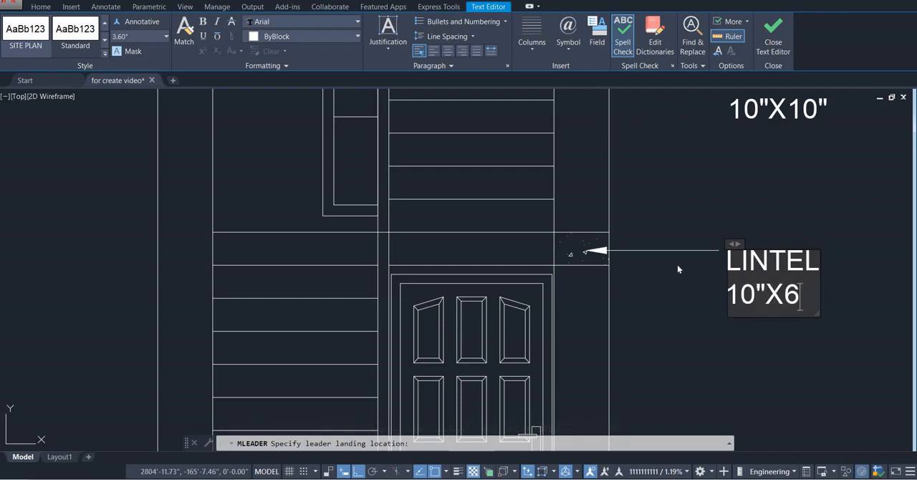
{"action": "left_click", "coordinate": [689, 322]}
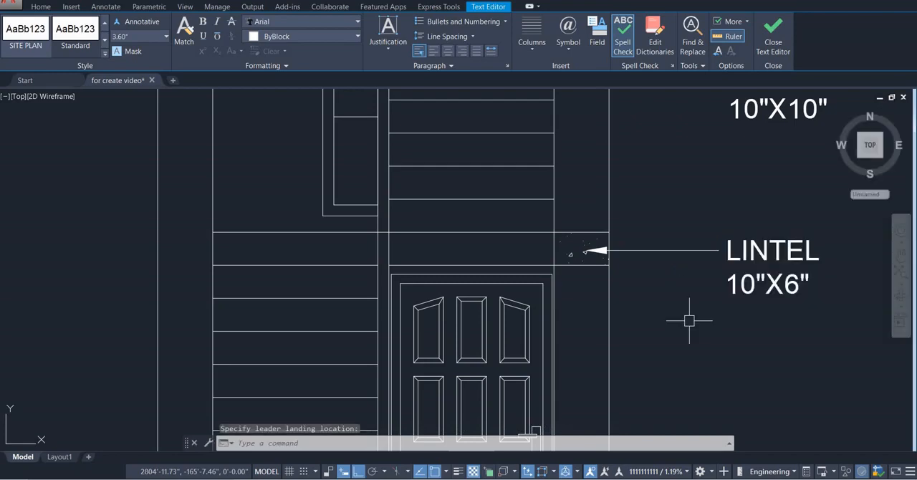
Set the text height of the LINTEL 10"X6" label beside the middle column to 4.00"
{"action": "scroll", "coordinate": [666, 334], "scroll_direction": "down", "scroll_amount": 3}
{"action": "middle_click_drag", "start_coordinate": [665, 334], "coordinate": [532, 313]}
{"action": "scroll", "coordinate": [561, 314], "scroll_direction": "down", "scroll_amount": 2}
{"action": "scroll", "coordinate": [560, 314], "scroll_direction": "up", "scroll_amount": 5}
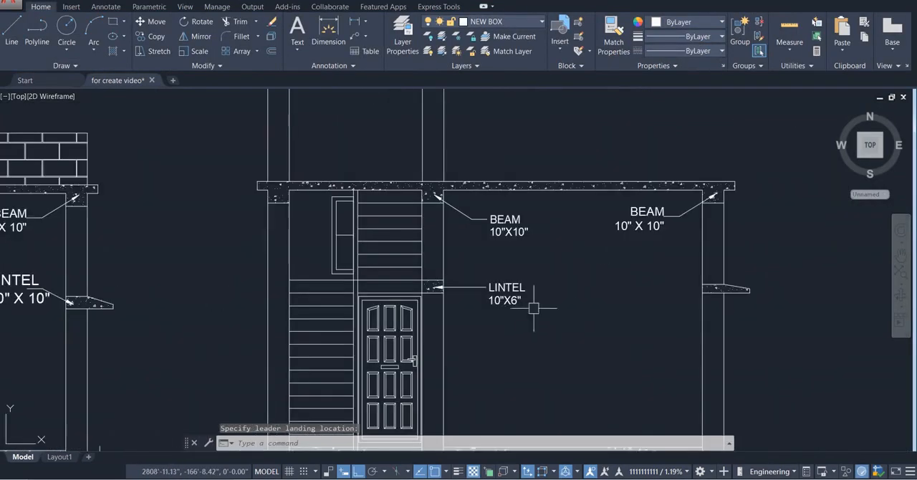
{"action": "double_click", "coordinate": [527, 307]}
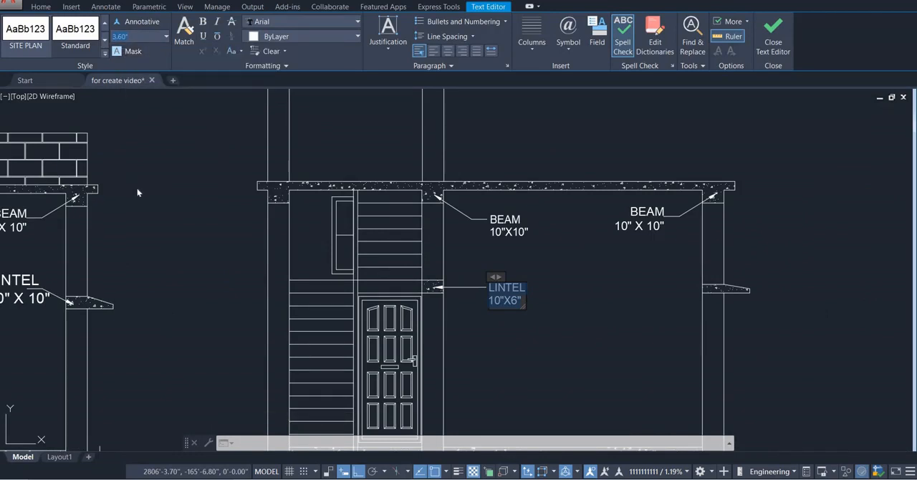
{"action": "key", "text": "Return"}
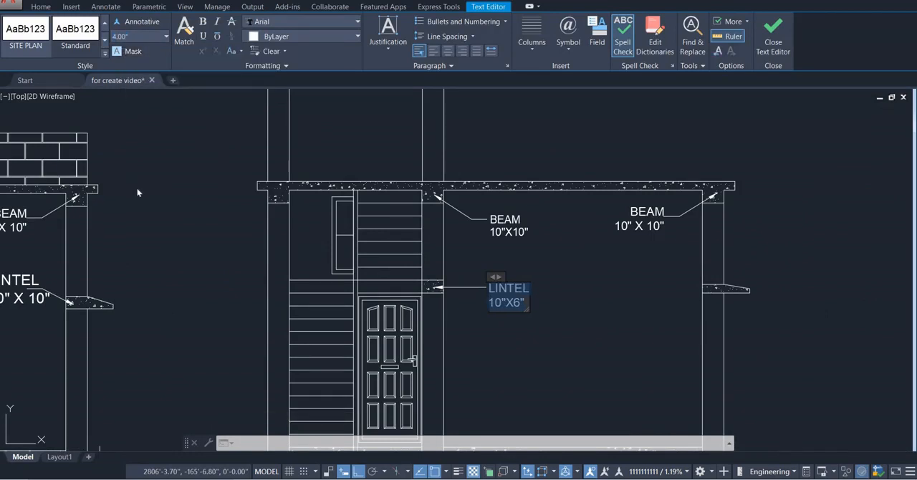
{"action": "left_click", "coordinate": [534, 343]}
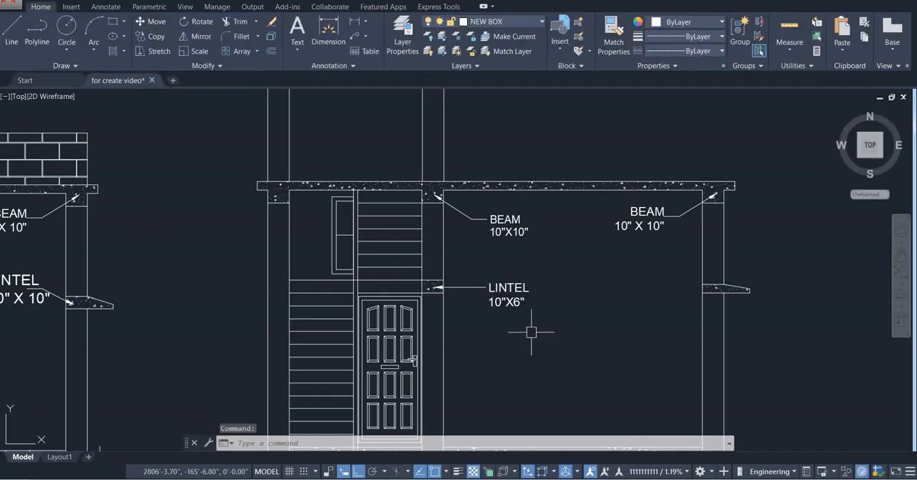
{"action": "key", "text": "Escape"}
Offset the short top edge of the floor slab above the stairs upward by 6'6" inside the upper stair room
{"action": "scroll", "coordinate": [530, 331], "scroll_direction": "down", "scroll_amount": 4}
{"action": "middle_click_drag", "start_coordinate": [529, 330], "coordinate": [486, 350]}
{"action": "scroll", "coordinate": [486, 350], "scroll_direction": "up", "scroll_amount": 2}
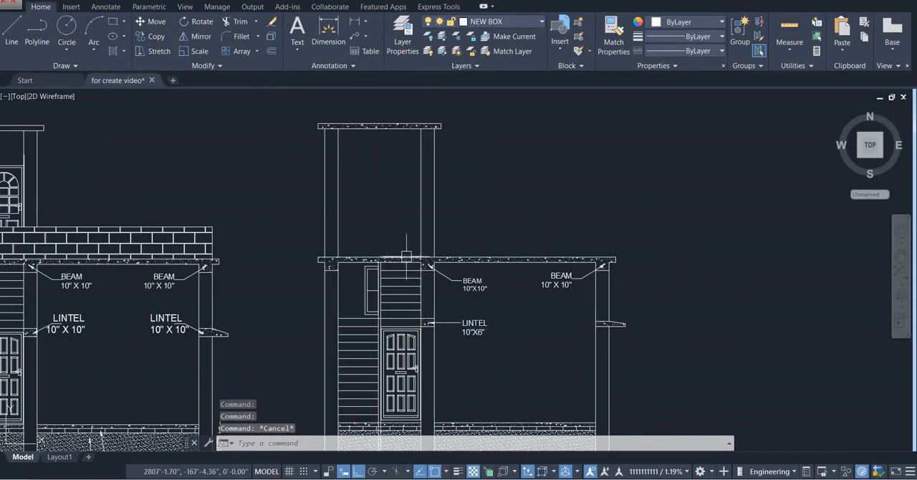
{"action": "scroll", "coordinate": [406, 256], "scroll_direction": "up", "scroll_amount": 4}
{"action": "scroll", "coordinate": [467, 366], "scroll_direction": "down", "scroll_amount": 2}
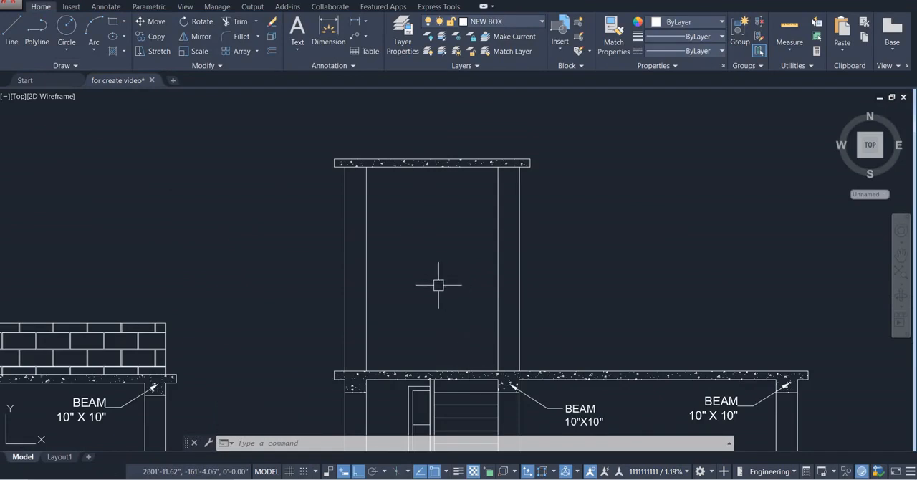
{"action": "key", "text": "Return"}
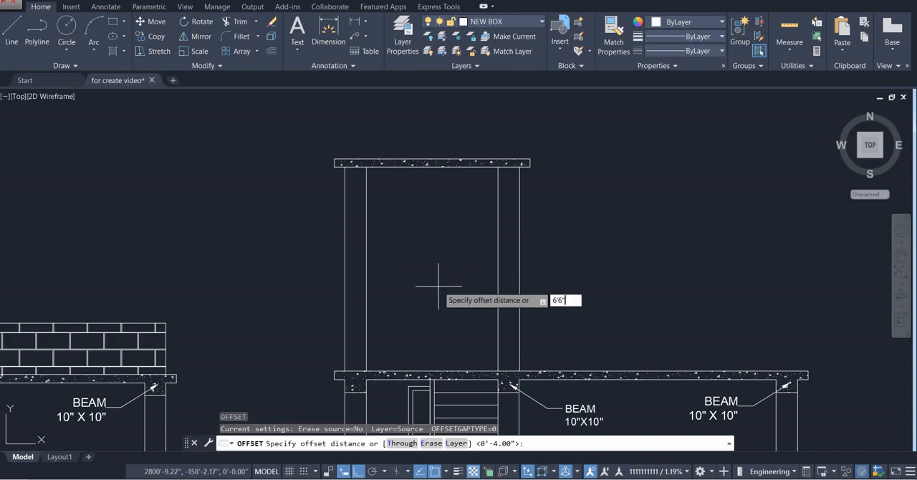
{"action": "key", "text": "Return"}
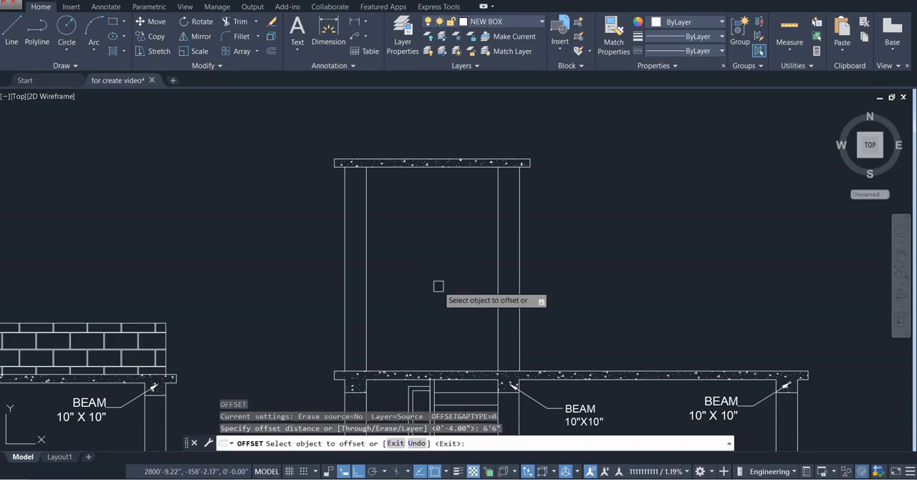
{"action": "left_click", "coordinate": [450, 372]}
{"action": "left_click", "coordinate": [452, 308]}
{"action": "key", "text": "Escape"}
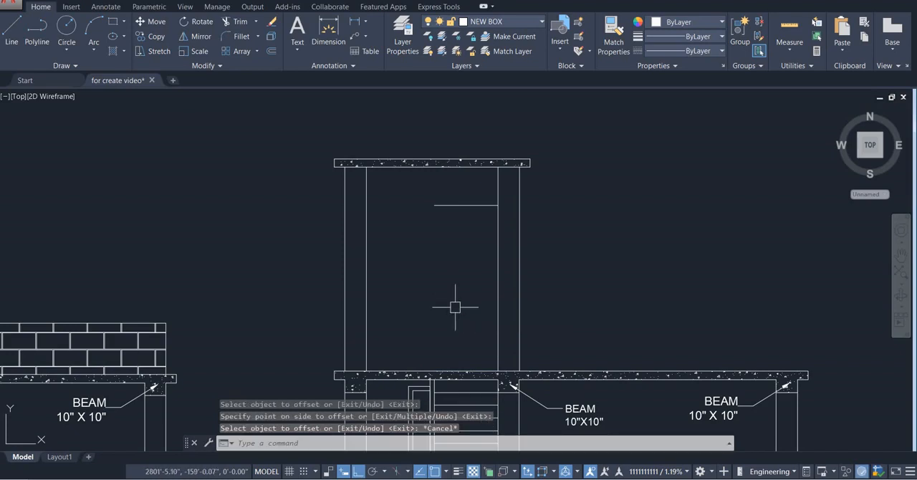
Draw a vertical line from the offset line's left end down to the floor slab to outline the upper door opening
{"action": "key", "text": "Return"}
{"action": "left_click", "coordinate": [434, 206]}
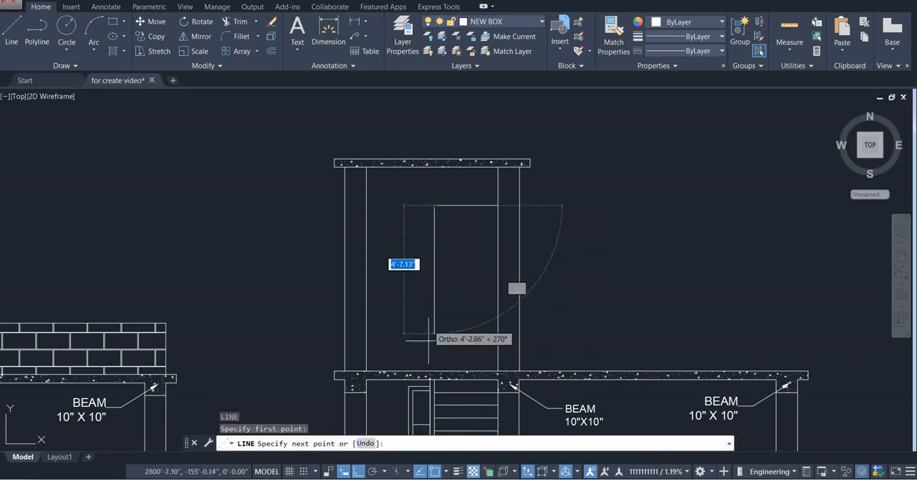
{"action": "left_click", "coordinate": [433, 371]}
{"action": "scroll", "coordinate": [487, 273], "scroll_direction": "down", "scroll_amount": 5}
{"action": "key", "text": "Escape"}
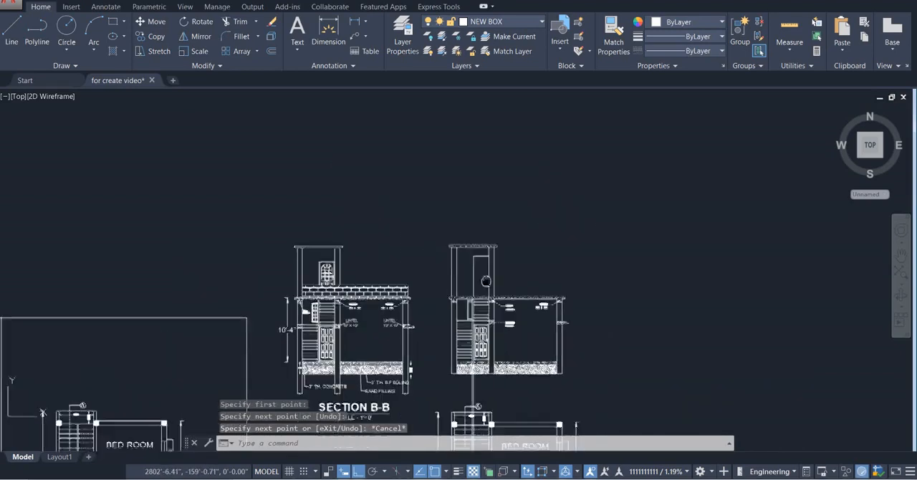
{"action": "scroll", "coordinate": [487, 273], "scroll_direction": "up", "scroll_amount": 2}
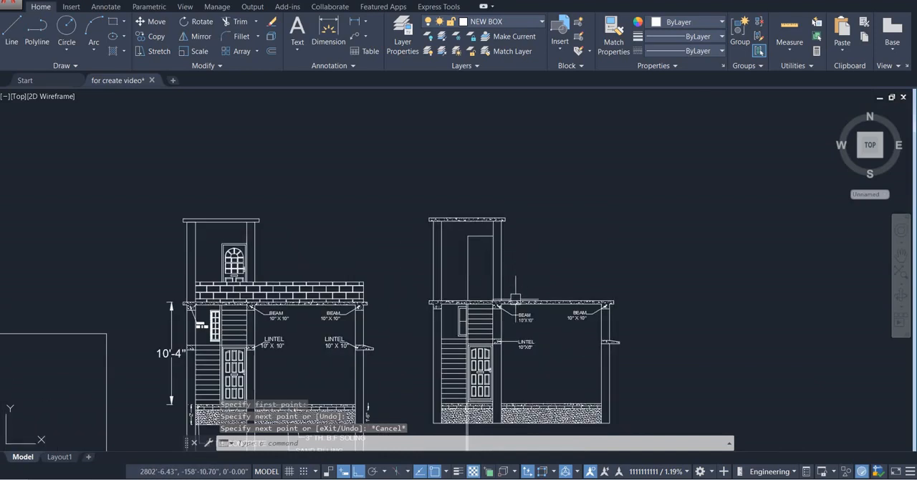
{"action": "scroll", "coordinate": [507, 283], "scroll_direction": "up", "scroll_amount": 2}
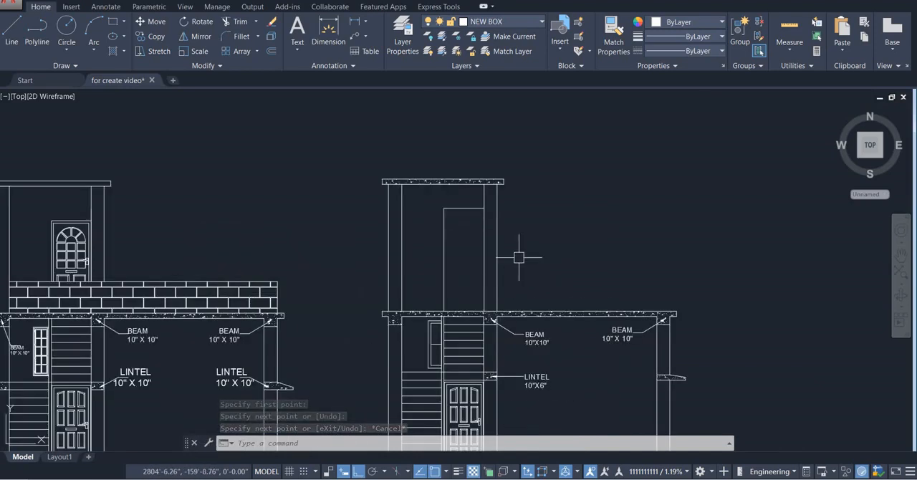
{"action": "type", "text": "o"}
{"action": "key", "text": "Return"}
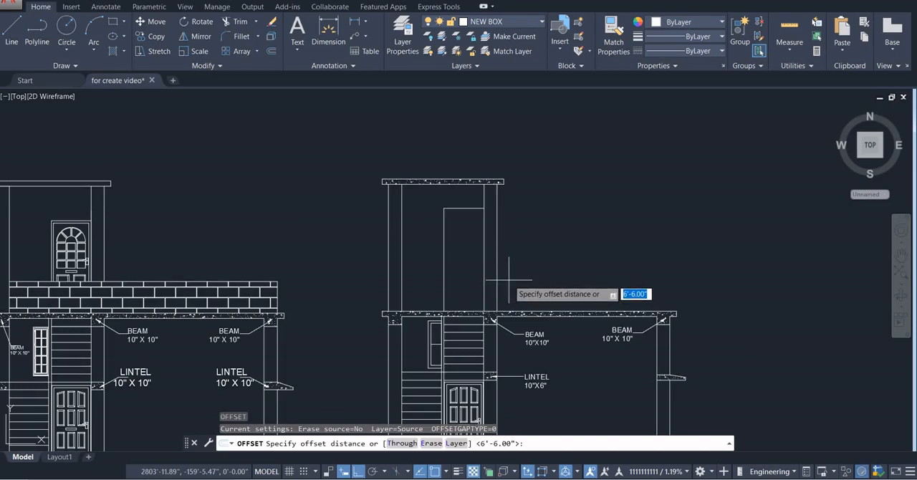
{"action": "key", "text": "Return"}
{"action": "left_click", "coordinate": [509, 313]}
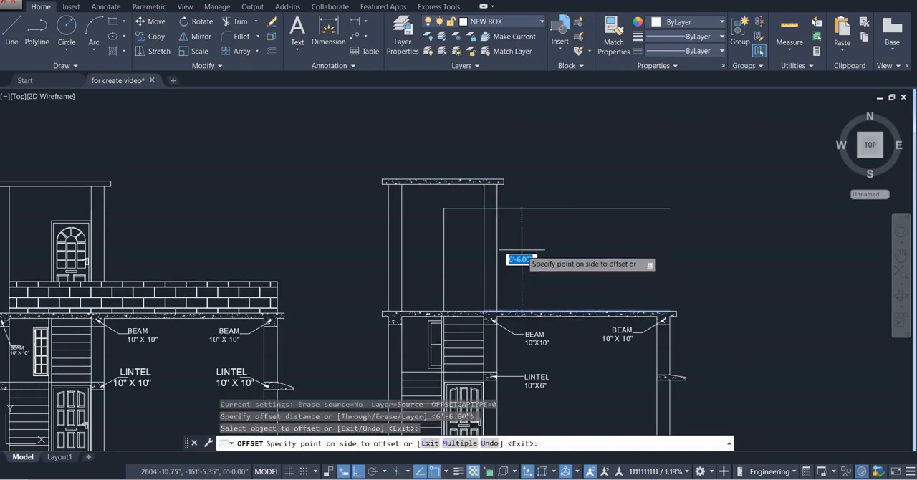
{"action": "key", "text": "Escape"}
Copy the ground-floor panelled door straight up onto the floor slab, into the upper stair room's door opening
{"action": "scroll", "coordinate": [519, 252], "scroll_direction": "down", "scroll_amount": 2}
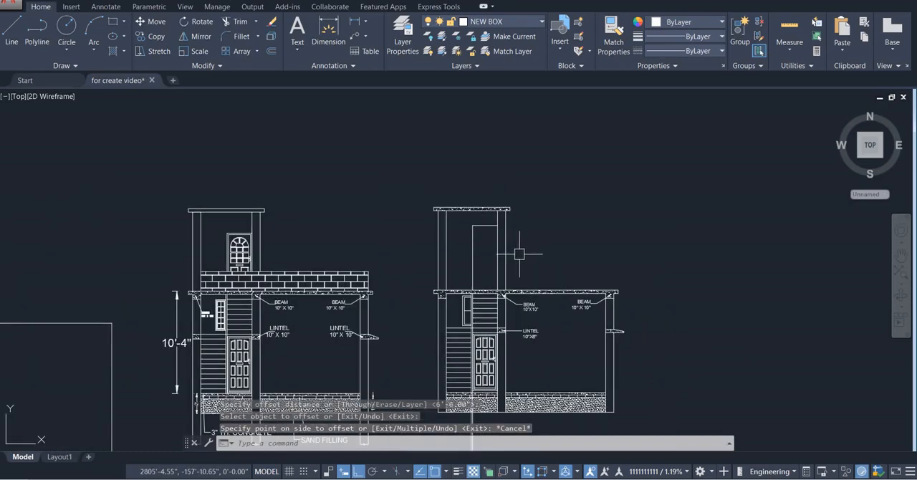
{"action": "middle_click_drag", "start_coordinate": [498, 254], "coordinate": [552, 245]}
{"action": "scroll", "coordinate": [551, 337], "scroll_direction": "up", "scroll_amount": 5}
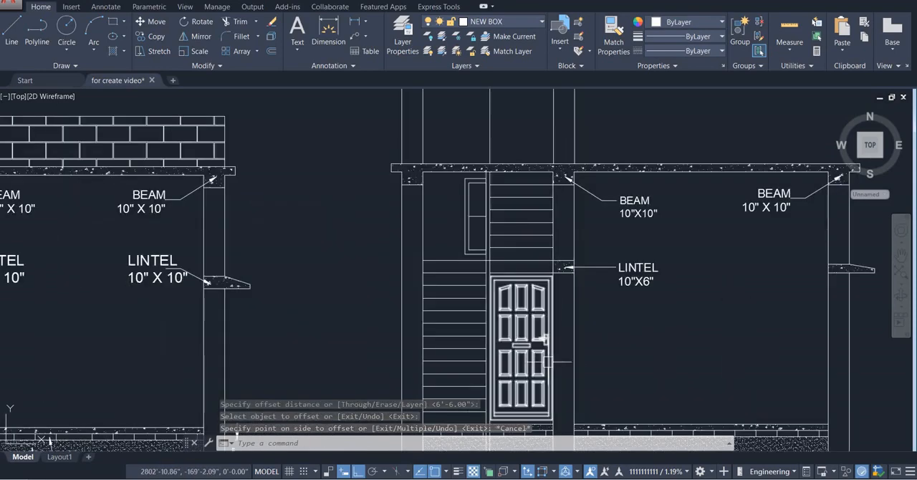
{"action": "left_click", "coordinate": [556, 304]}
{"action": "scroll", "coordinate": [555, 303], "scroll_direction": "down", "scroll_amount": 3}
{"action": "scroll", "coordinate": [567, 353], "scroll_direction": "up", "scroll_amount": 3}
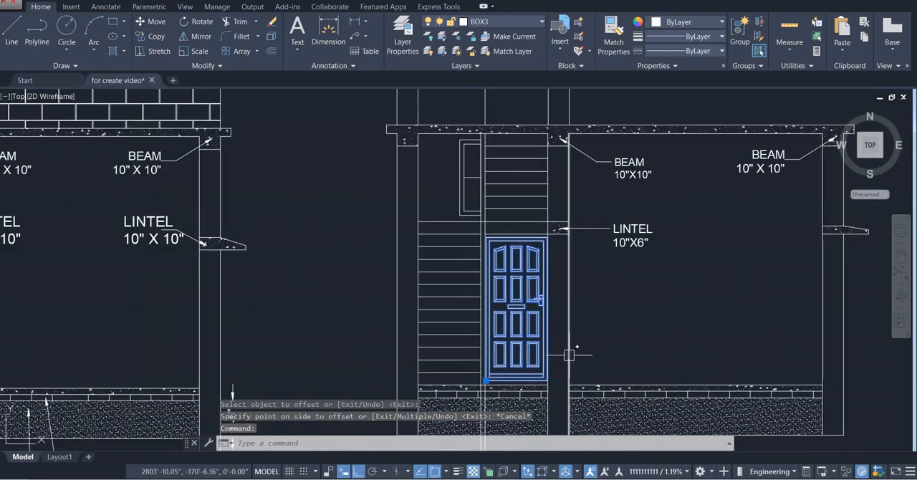
{"action": "type", "text": "o"}
{"action": "key", "text": "Return"}
{"action": "scroll", "coordinate": [562, 374], "scroll_direction": "up", "scroll_amount": 5}
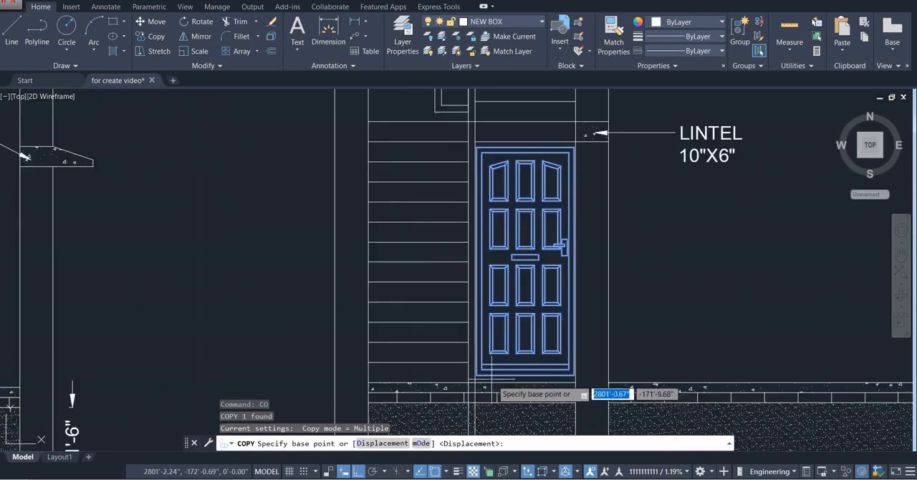
{"action": "left_click", "coordinate": [475, 386]}
{"action": "scroll", "coordinate": [480, 379], "scroll_direction": "down", "scroll_amount": 5}
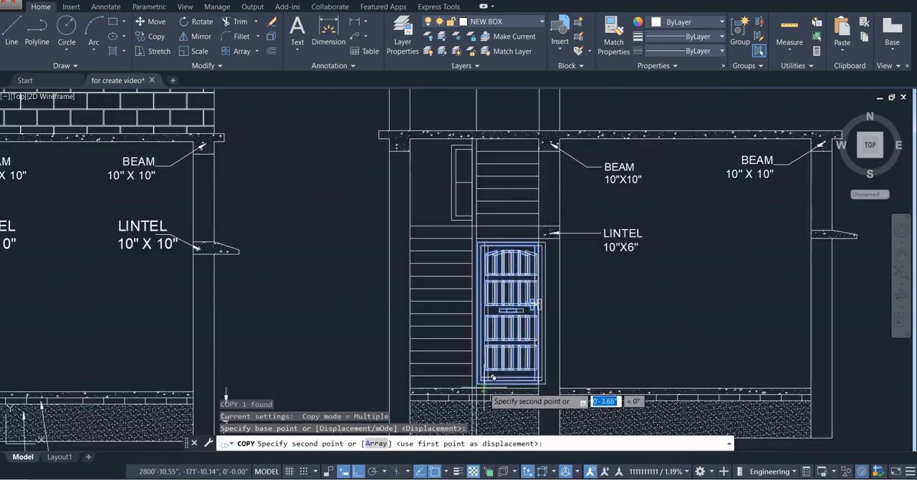
{"action": "scroll", "coordinate": [485, 317], "scroll_direction": "up", "scroll_amount": 5}
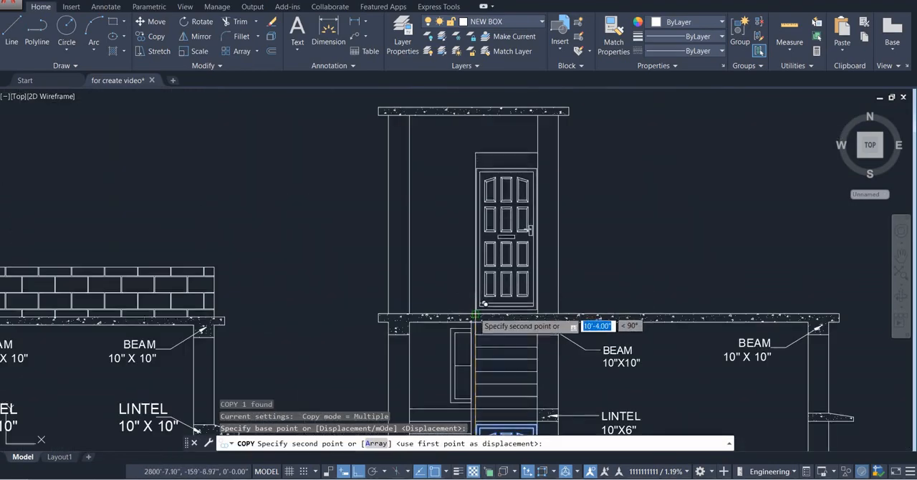
{"action": "left_click", "coordinate": [475, 315]}
{"action": "key", "text": "Escape"}
{"action": "scroll", "coordinate": [536, 160], "scroll_direction": "up", "scroll_amount": 4}
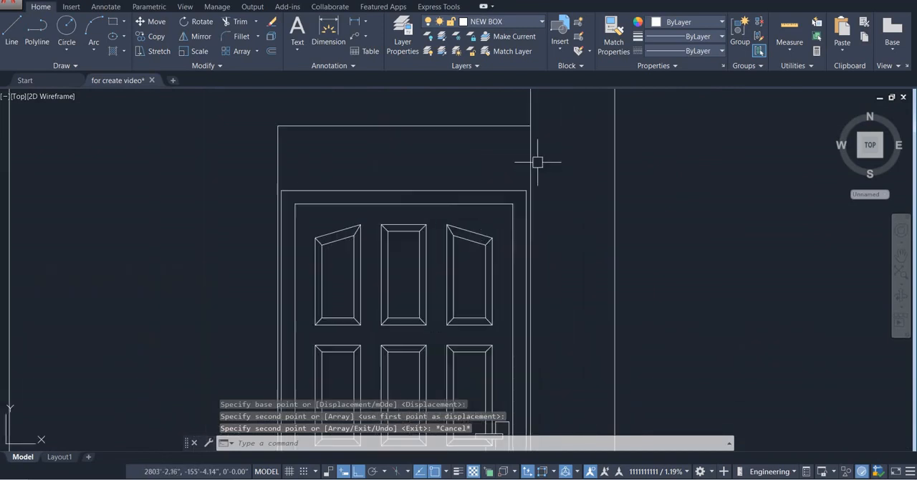
Replace the horizontal line above the upper door with a line along the door frame's top edge reaching the column
{"action": "left_click", "coordinate": [481, 118]}
{"action": "left_click", "coordinate": [469, 163]}
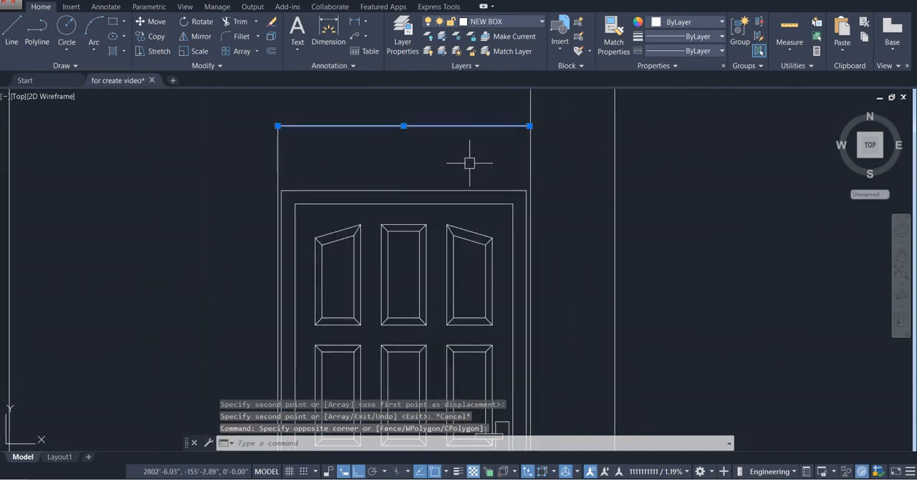
{"action": "key", "text": "Delete"}
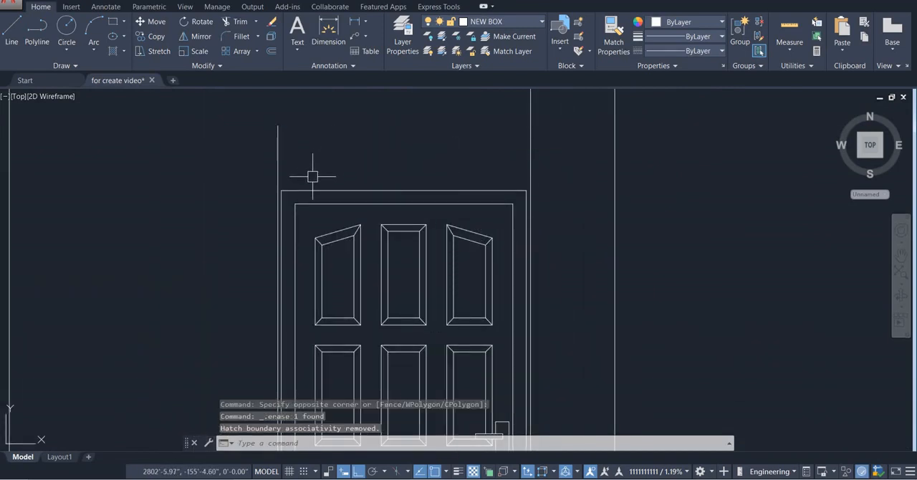
{"action": "type", "text": "l"}
{"action": "key", "text": "Return"}
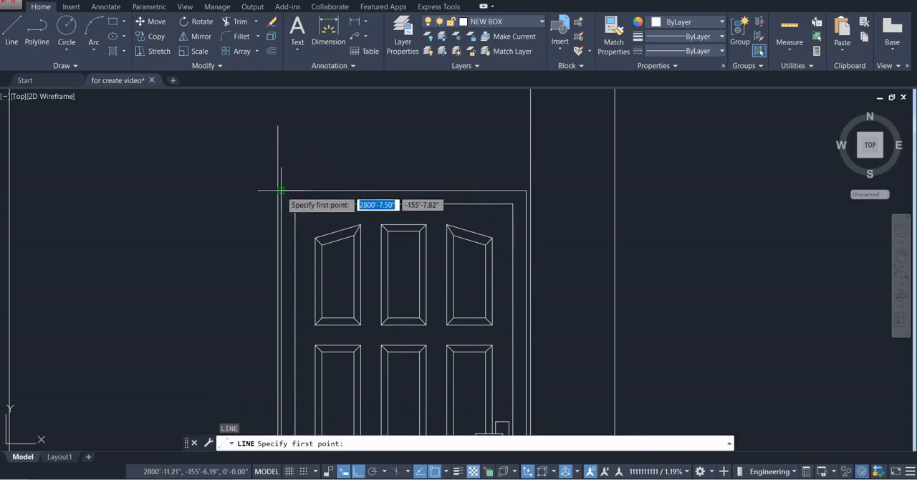
{"action": "left_click", "coordinate": [281, 191]}
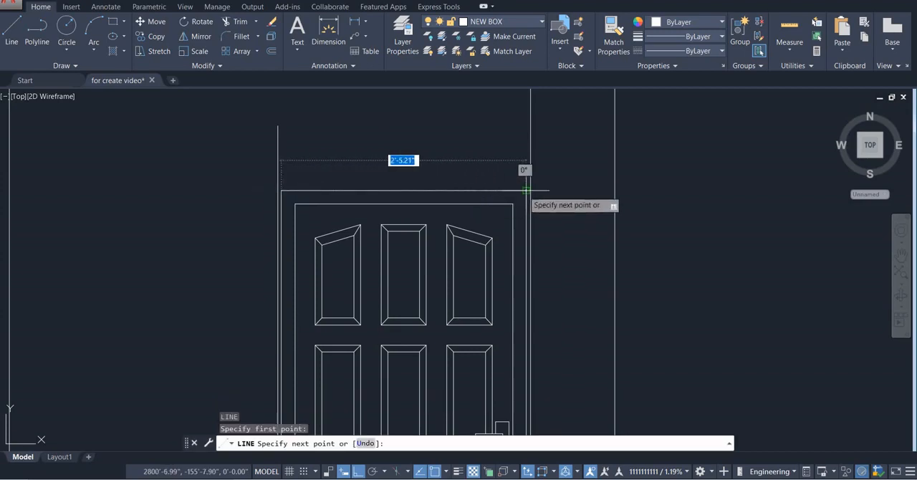
{"action": "left_click", "coordinate": [530, 191]}
{"action": "key", "text": "Escape"}
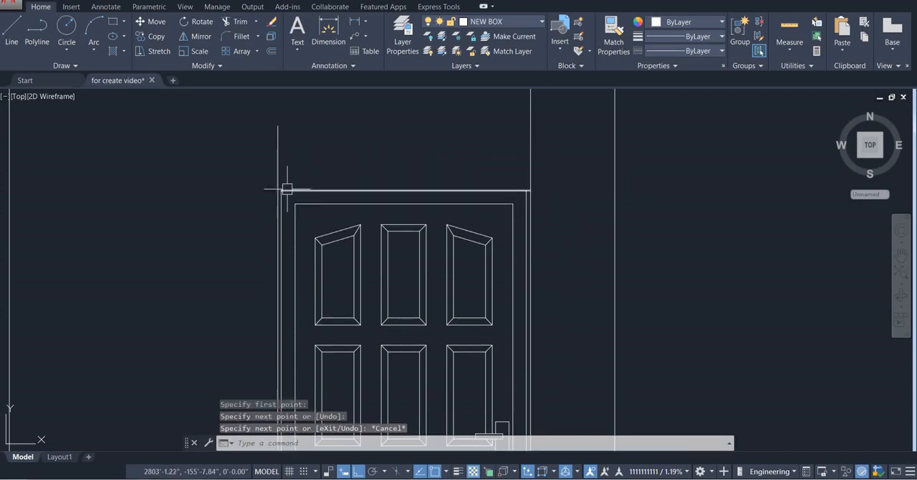
Extend the line along the upper door's top edge to the opening's left vertical line
{"action": "scroll", "coordinate": [288, 190], "scroll_direction": "up", "scroll_amount": 3}
{"action": "type", "text": "ex"}
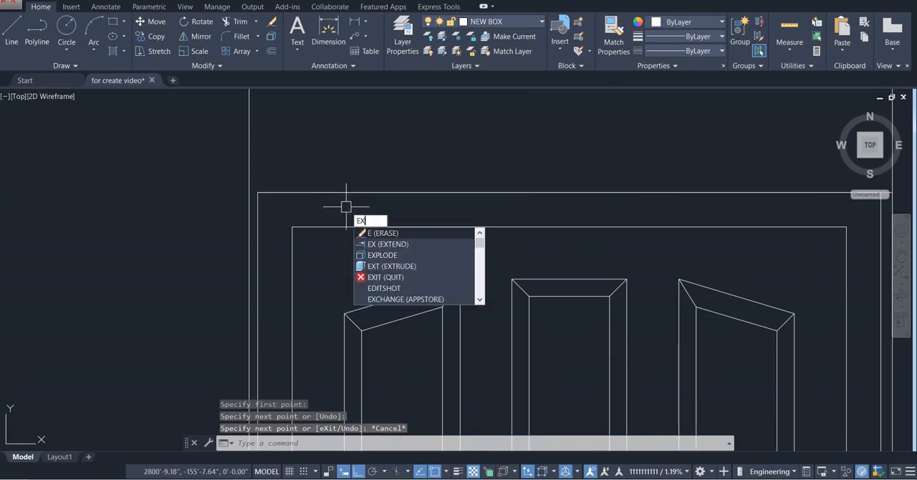
{"action": "key", "text": "Return"}
{"action": "key", "text": "Return"}
{"action": "left_click", "coordinate": [278, 193]}
{"action": "key", "text": "Escape"}
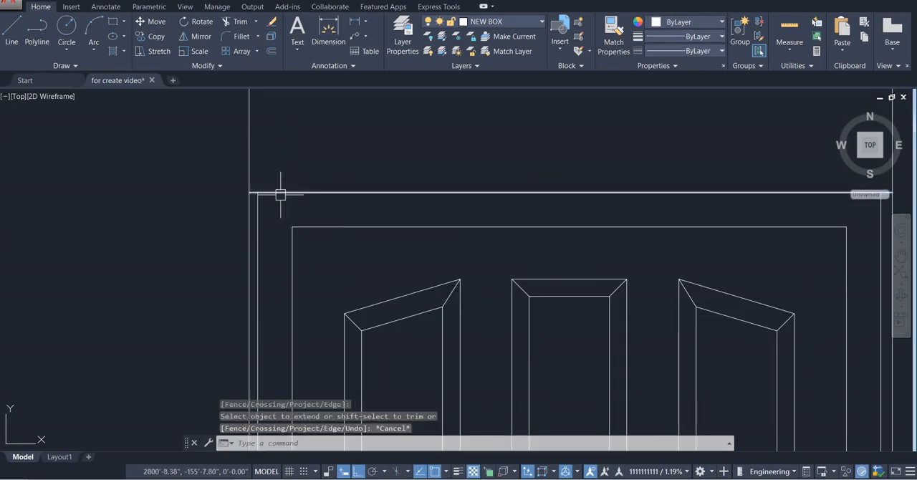
Trim the part of the opening's left vertical line that projects above the upper door's top line
{"action": "key", "text": "Return"}
{"action": "key", "text": "Return"}
{"action": "left_click", "coordinate": [278, 160]}
{"action": "left_click", "coordinate": [204, 154]}
{"action": "key", "text": "Escape"}
{"action": "scroll", "coordinate": [242, 185], "scroll_direction": "down", "scroll_amount": 3}
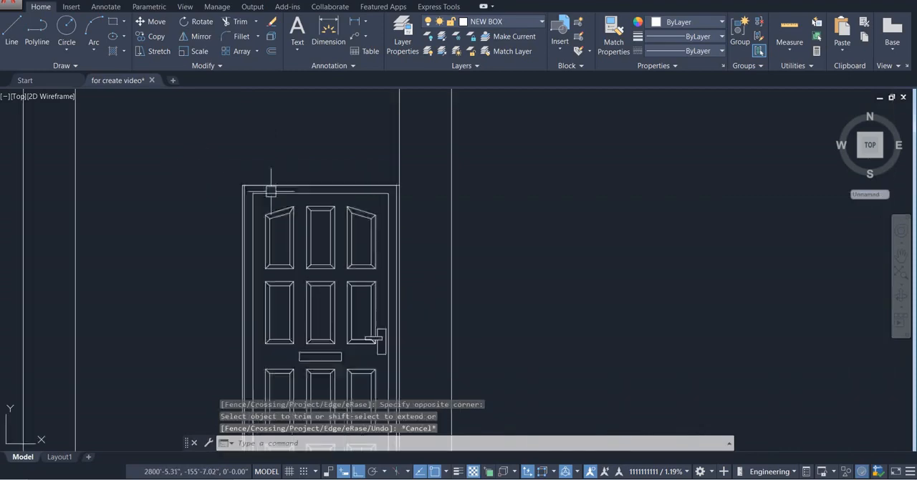
{"action": "middle_click_drag", "start_coordinate": [316, 208], "coordinate": [382, 144]}
{"action": "scroll", "coordinate": [384, 154], "scroll_direction": "down", "scroll_amount": 4}
{"action": "mouse_move", "coordinate": [391, 196]}
{"action": "middle_mouse_down"}
{"action": "mouse_move", "coordinate": [398, 207]}
{"action": "mouse_move", "coordinate": [472, 224]}
{"action": "middle_mouse_up"}
{"action": "scroll", "coordinate": [428, 220], "scroll_direction": "down", "scroll_amount": 4}
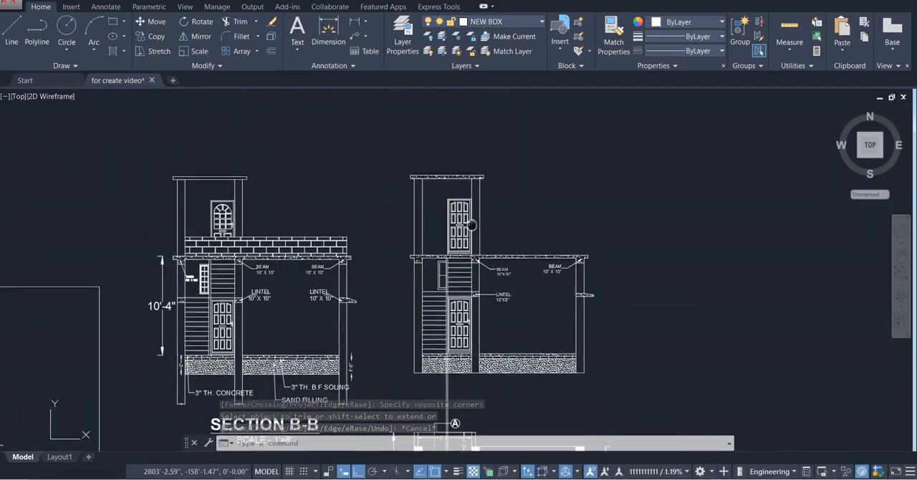
{"action": "scroll", "coordinate": [472, 224], "scroll_direction": "up", "scroll_amount": 2}
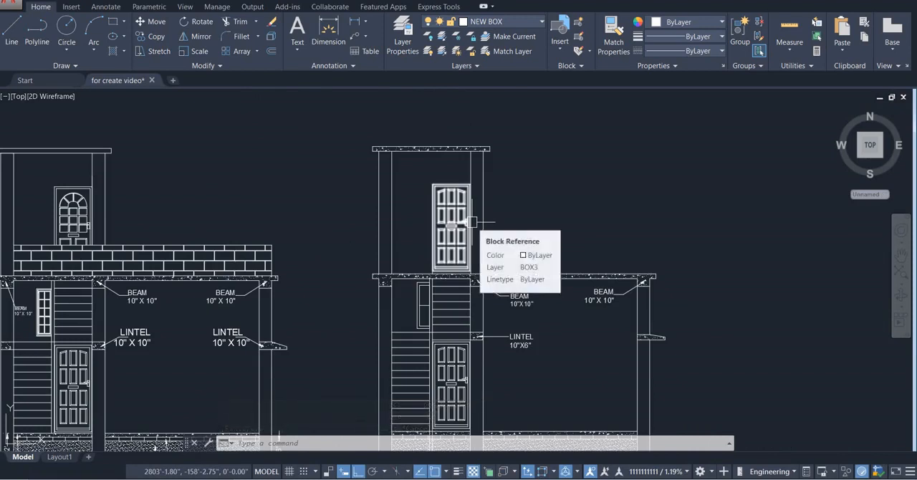
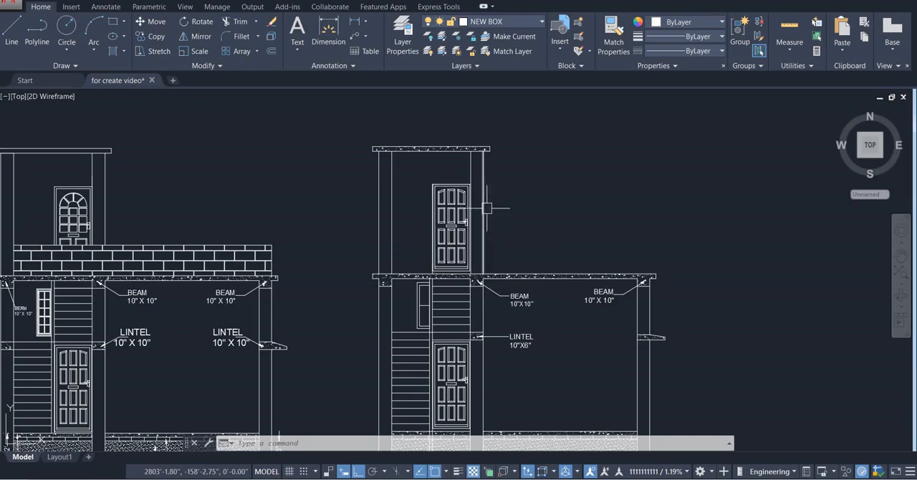
Compare the new section with the reference section B-B, from the base up to the roof parapet beside the stair room
{"action": "scroll", "coordinate": [485, 211], "scroll_direction": "down", "scroll_amount": 3}
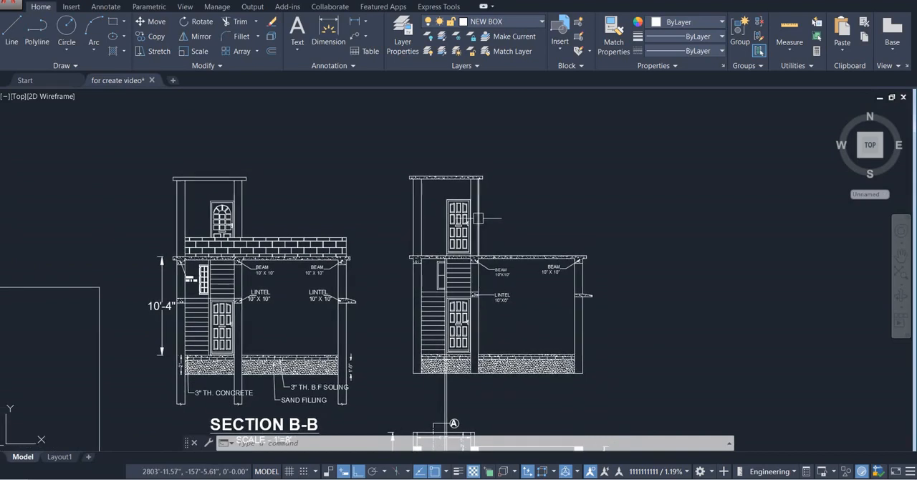
{"action": "scroll", "coordinate": [478, 218], "scroll_direction": "up", "scroll_amount": 3}
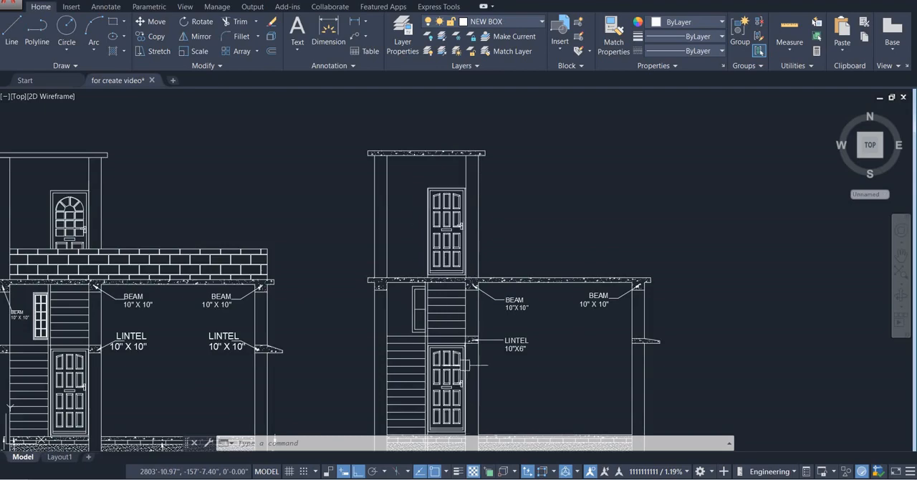
{"action": "middle_click_drag", "start_coordinate": [464, 344], "coordinate": [452, 235]}
{"action": "scroll", "coordinate": [457, 235], "scroll_direction": "down", "scroll_amount": 3}
{"action": "scroll", "coordinate": [457, 236], "scroll_direction": "up", "scroll_amount": 3}
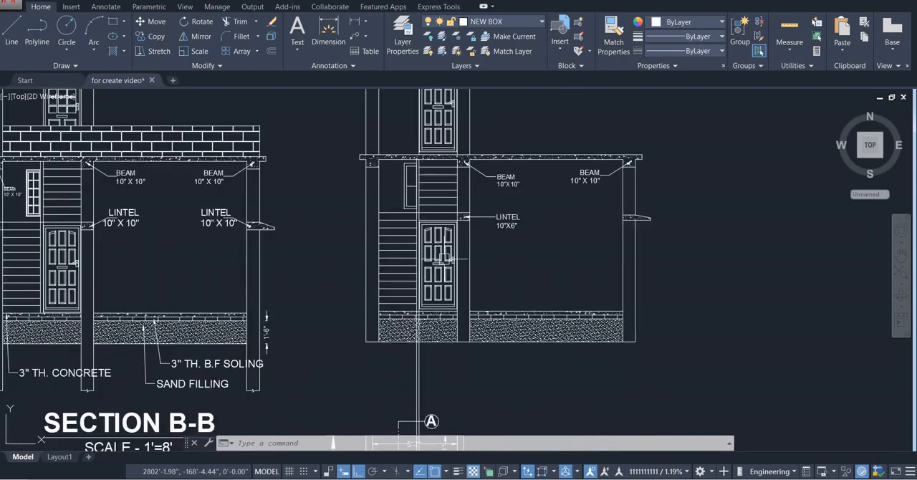
{"action": "scroll", "coordinate": [457, 236], "scroll_direction": "down", "scroll_amount": 3}
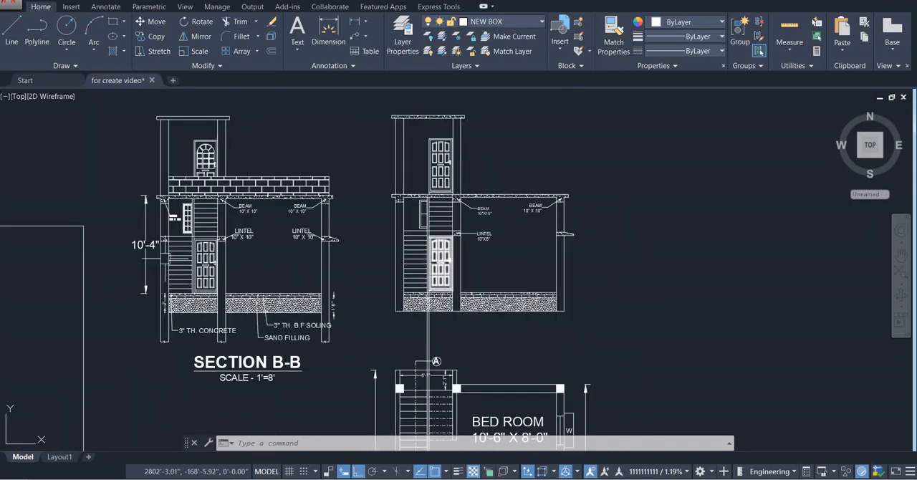
{"action": "scroll", "coordinate": [361, 270], "scroll_direction": "down", "scroll_amount": 3}
{"action": "scroll", "coordinate": [364, 230], "scroll_direction": "up", "scroll_amount": 6}
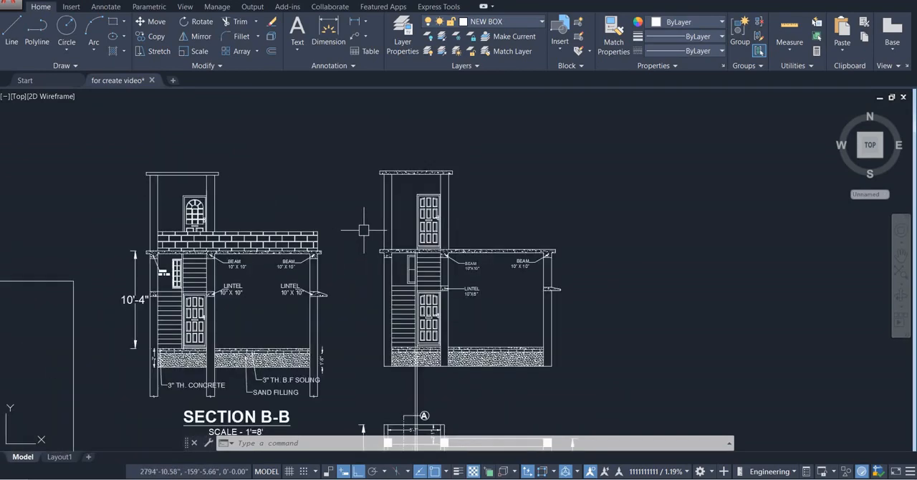
{"action": "scroll", "coordinate": [396, 193], "scroll_direction": "down", "scroll_amount": 3}
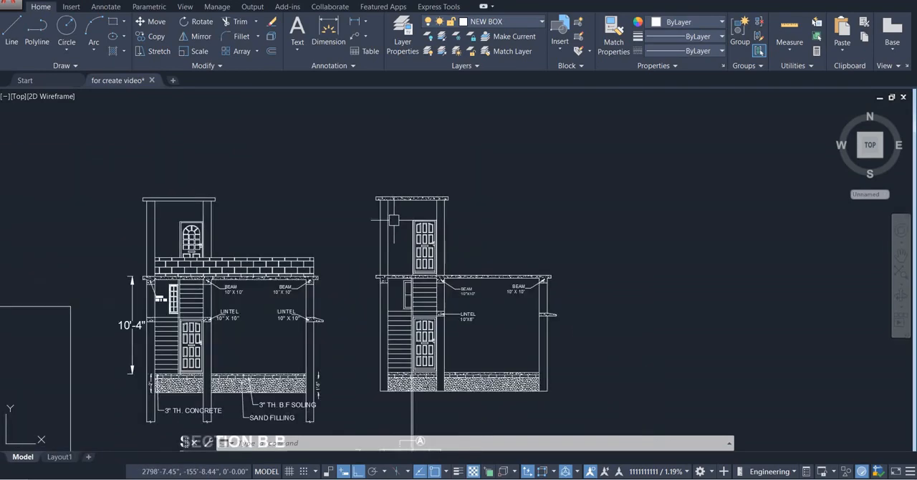
{"action": "scroll", "coordinate": [475, 250], "scroll_direction": "up", "scroll_amount": 2}
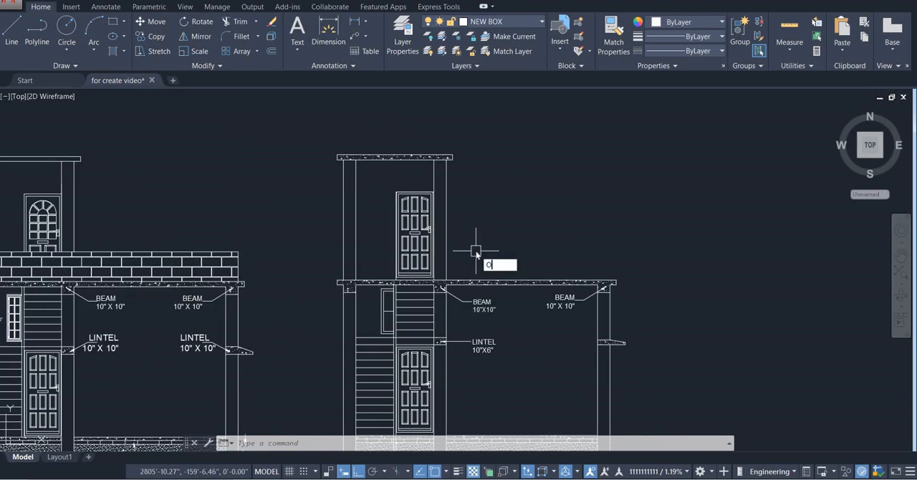
Offset the floor slab's top line upward by 2' to form the top edge of the roof parapet
{"action": "key", "text": "Return"}
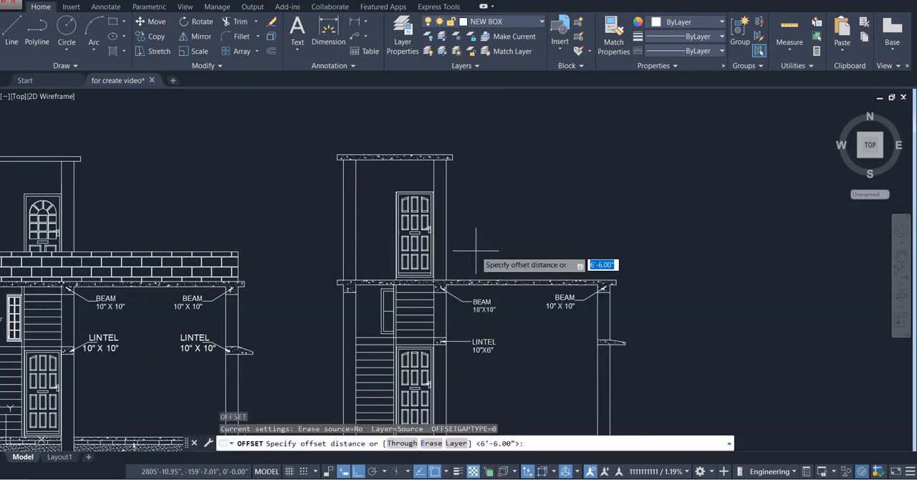
{"action": "type", "text": "2"}
{"action": "key", "text": "Return"}
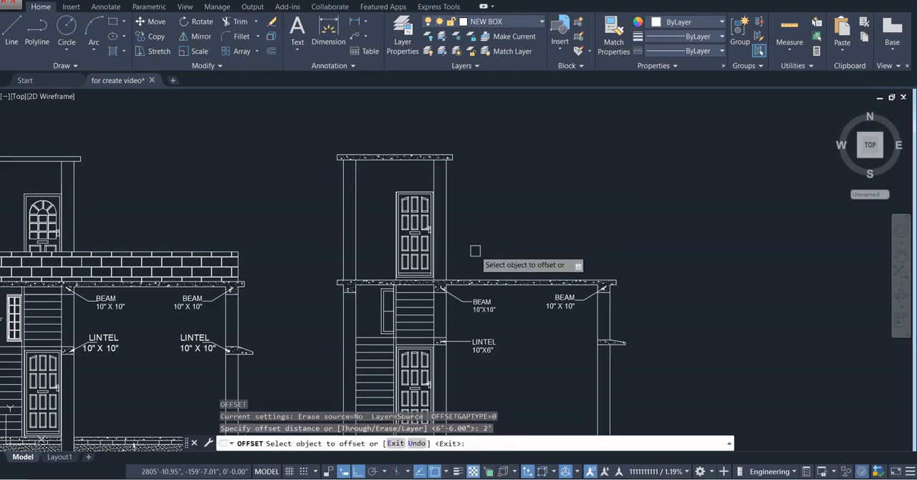
{"action": "left_click", "coordinate": [477, 283]}
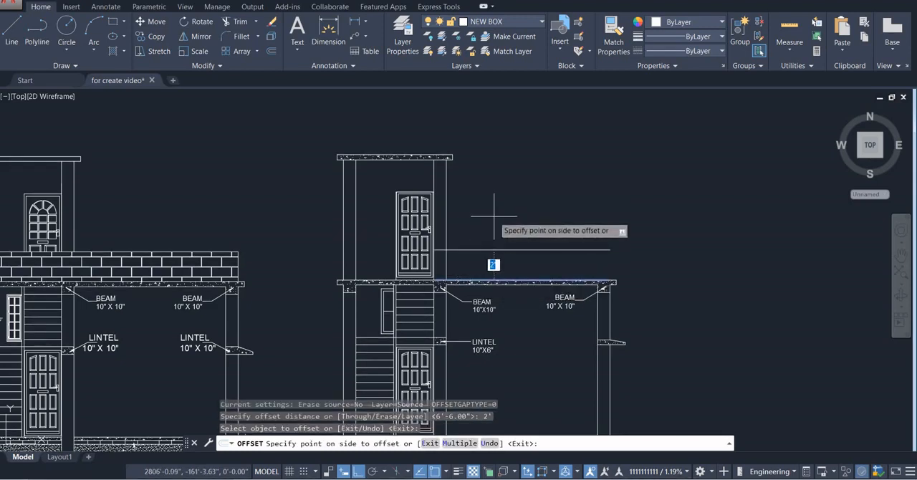
{"action": "left_click", "coordinate": [494, 215]}
{"action": "key", "text": "Escape"}
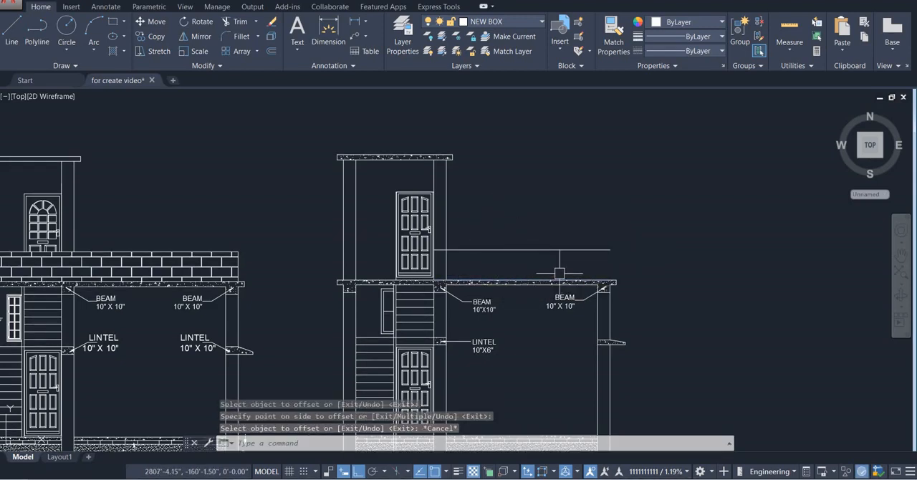
Draw a vertical line closing the parapet's outer end, from its top line down to the slab's top edge
{"action": "type", "text": "l"}
{"action": "key", "text": "Return"}
{"action": "scroll", "coordinate": [610, 247], "scroll_direction": "up", "scroll_amount": 3}
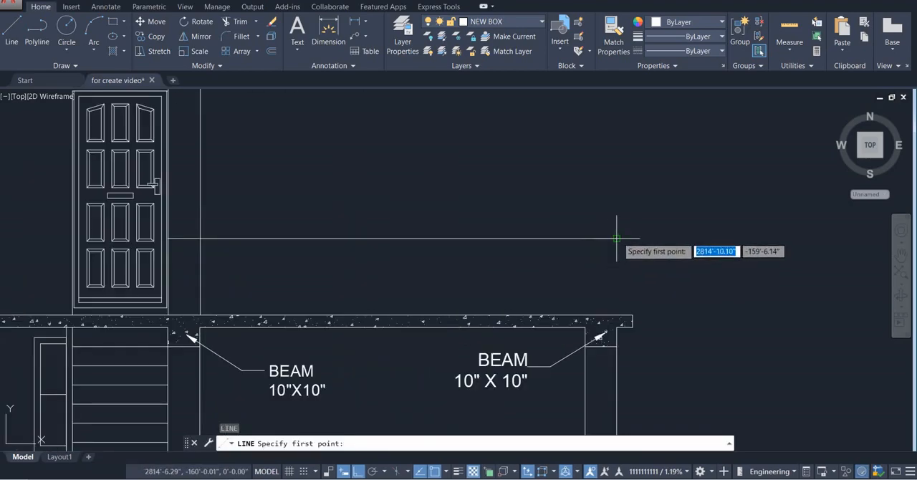
{"action": "left_click", "coordinate": [616, 238]}
{"action": "left_click", "coordinate": [616, 316]}
{"action": "key", "text": "Escape"}
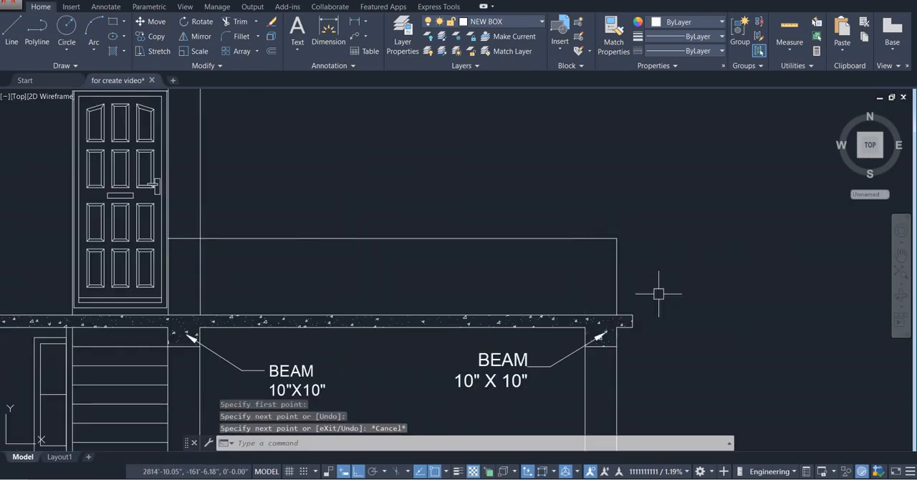
{"action": "scroll", "coordinate": [657, 297], "scroll_direction": "down", "scroll_amount": 2}
{"action": "scroll", "coordinate": [492, 296], "scroll_direction": "down", "scroll_amount": 4}
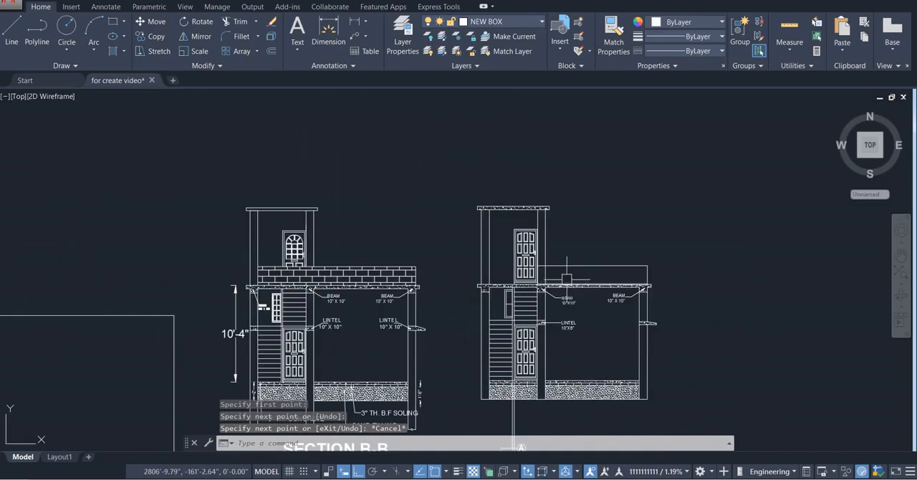
Try to extend the parapet's top line across the upper door toward the far column of the stair room
{"action": "scroll", "coordinate": [579, 264], "scroll_direction": "up", "scroll_amount": 2}
{"action": "scroll", "coordinate": [504, 236], "scroll_direction": "up", "scroll_amount": 2}
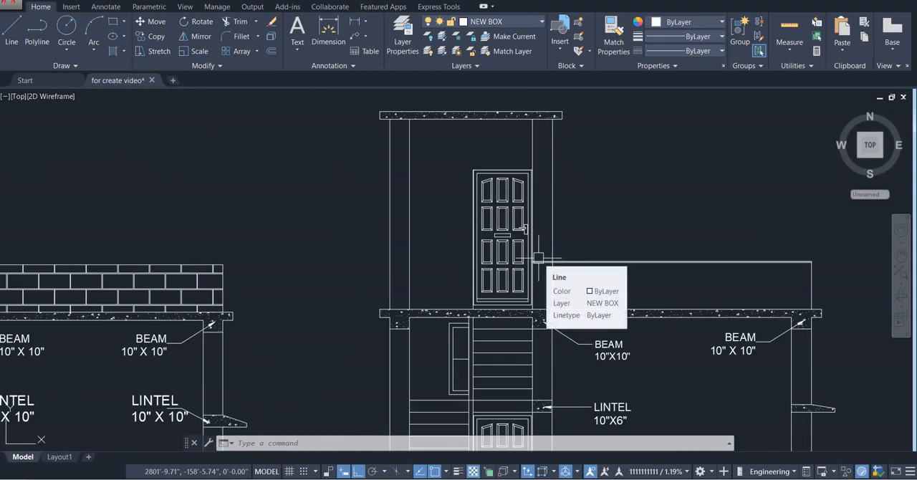
{"action": "type", "text": "ex"}
{"action": "key", "text": "Return"}
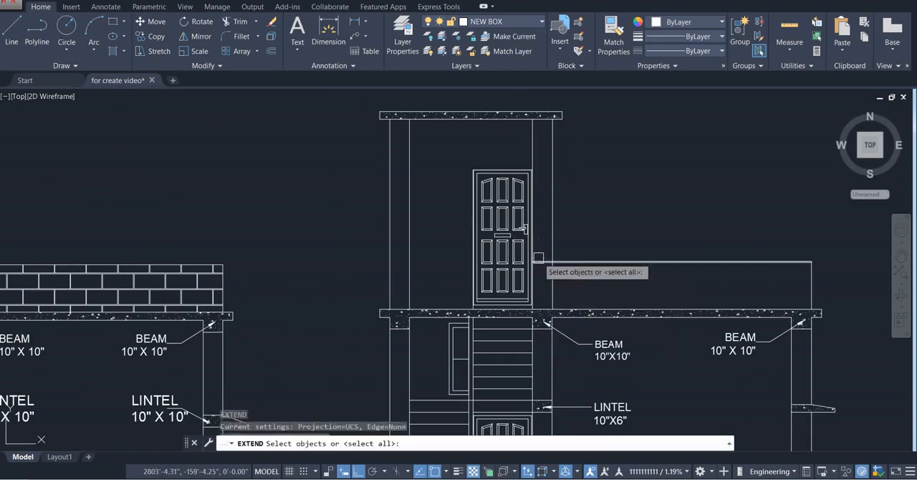
{"action": "key", "text": "Return"}
{"action": "left_click", "coordinate": [543, 261]}
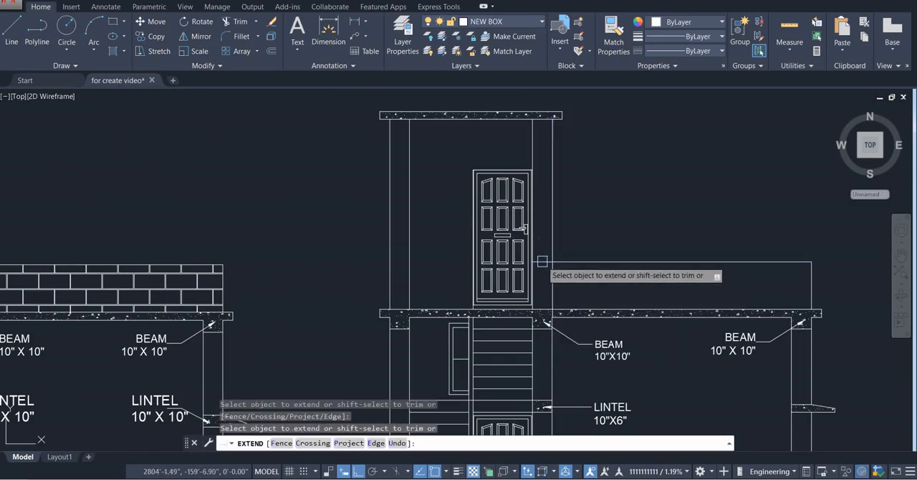
{"action": "key", "text": "Escape"}
Draw a horizontal line from the parapet top line's inner end across the upper door to the far column's inner face
{"action": "type", "text": "L"}
{"action": "key", "text": "Return"}
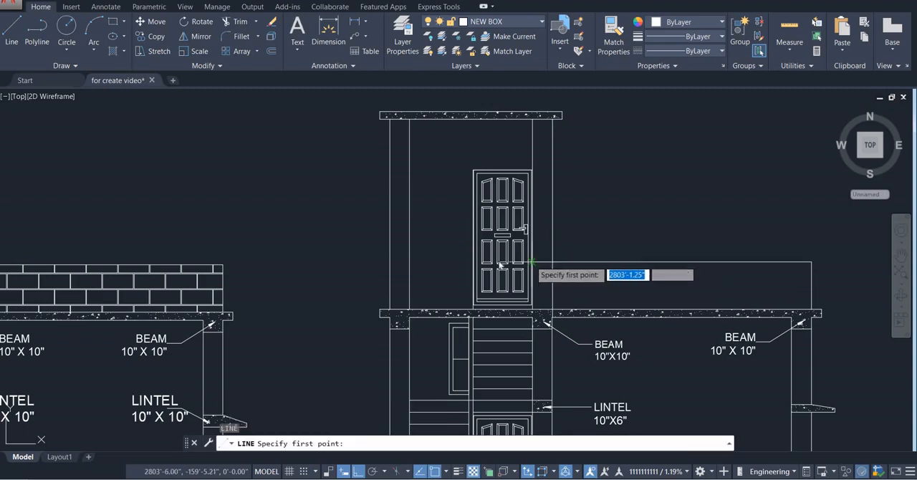
{"action": "left_click", "coordinate": [533, 262]}
{"action": "left_click", "coordinate": [406, 262]}
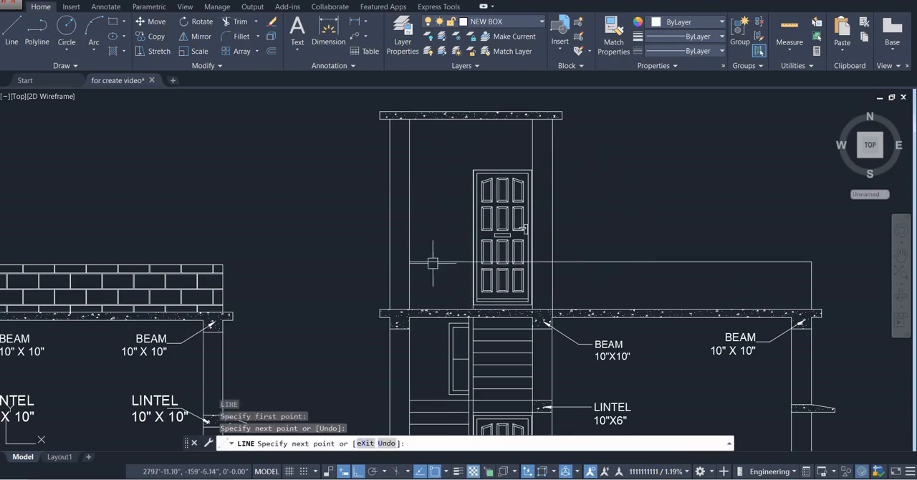
{"action": "key", "text": "Escape"}
Try to trim the upper door's lower panel below the parapet line while the door is still a block
{"action": "scroll", "coordinate": [528, 278], "scroll_direction": "up", "scroll_amount": 4}
{"action": "left_click", "coordinate": [488, 278]}
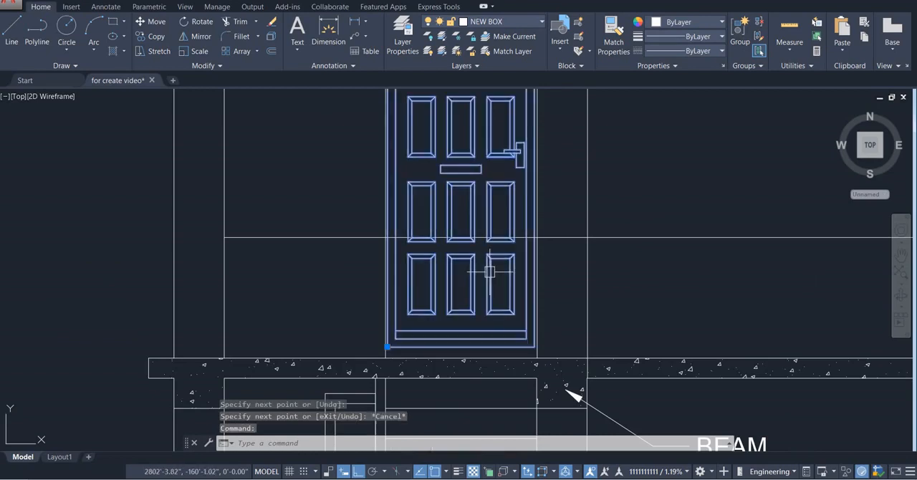
{"action": "key", "text": "Escape"}
{"action": "key", "text": "Return"}
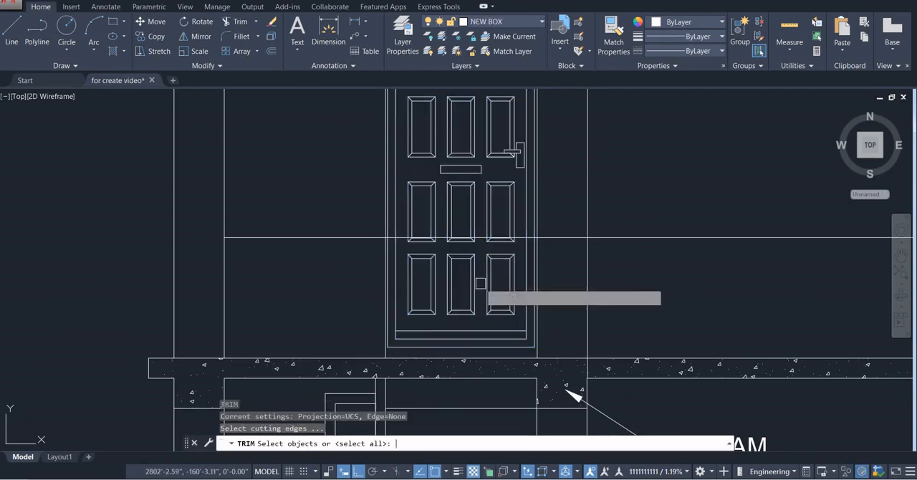
{"action": "key", "text": "Return"}
{"action": "left_click", "coordinate": [490, 275]}
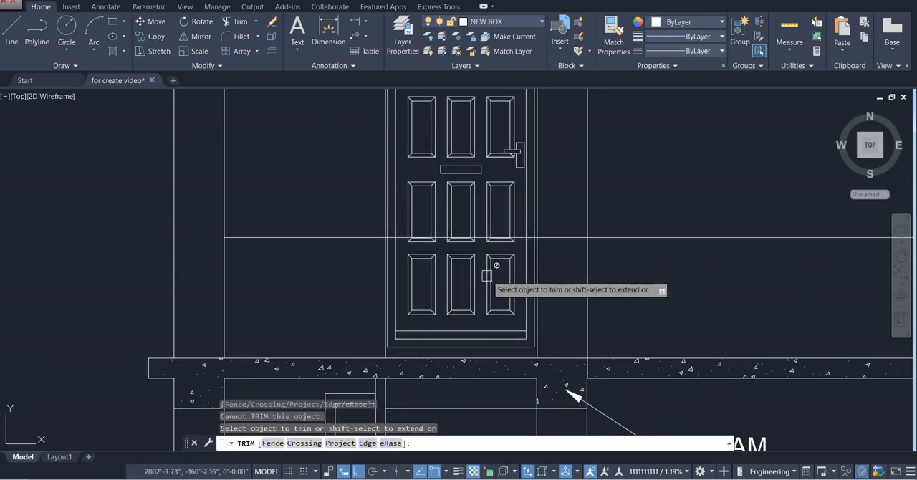
{"action": "key", "text": "Escape"}
{"action": "key", "text": "Escape"}
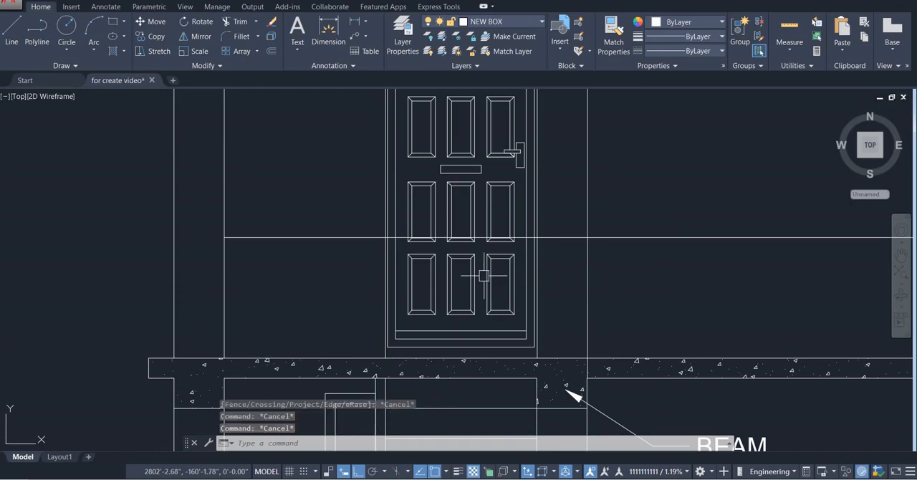
{"action": "left_click", "coordinate": [480, 280]}
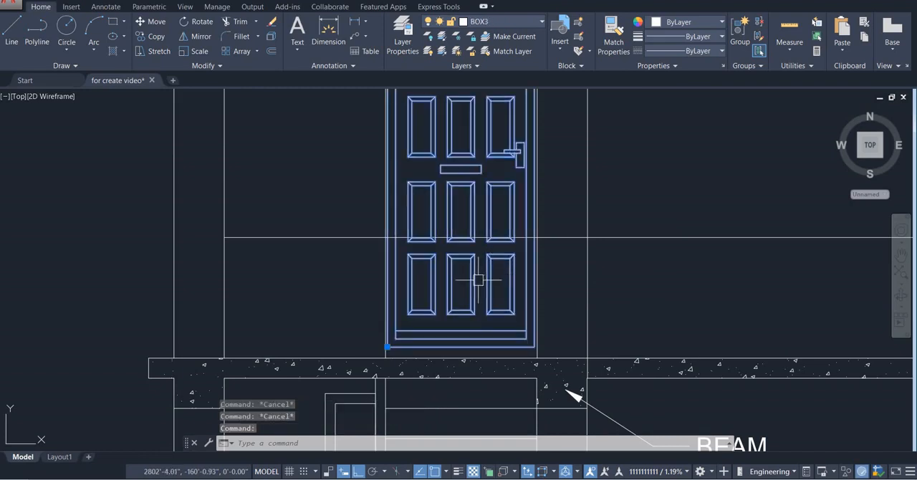
{"action": "key", "text": "Escape"}
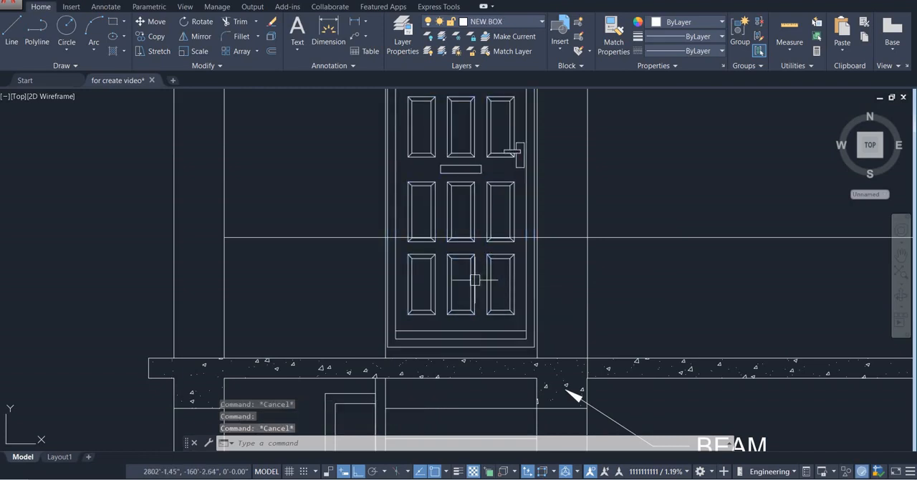
Explode the upper door block into separate lines and check that a single panel line can be selected
{"action": "type", "text": "x"}
{"action": "key", "text": "Return"}
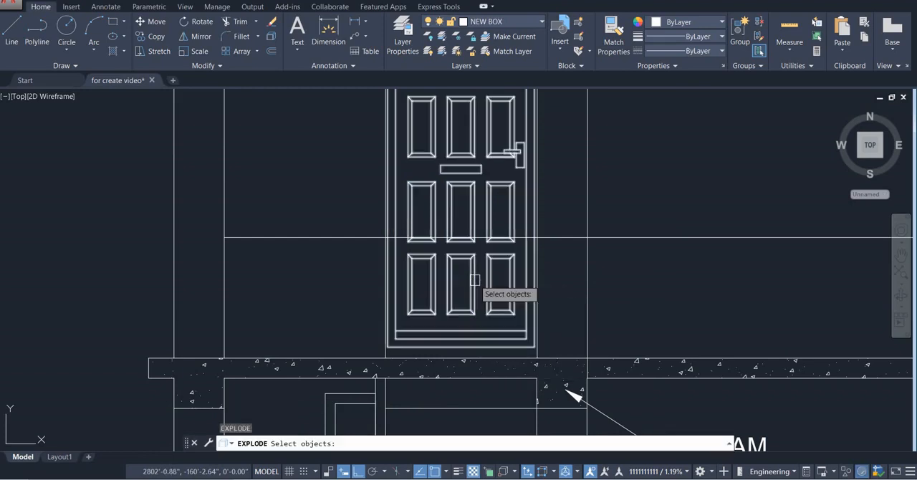
{"action": "left_click", "coordinate": [474, 280]}
{"action": "key", "text": "Return"}
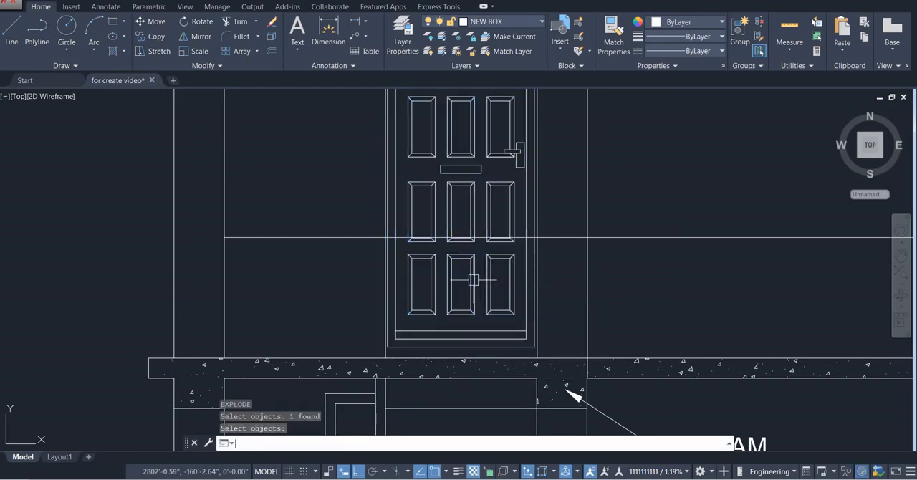
{"action": "left_click", "coordinate": [472, 281]}
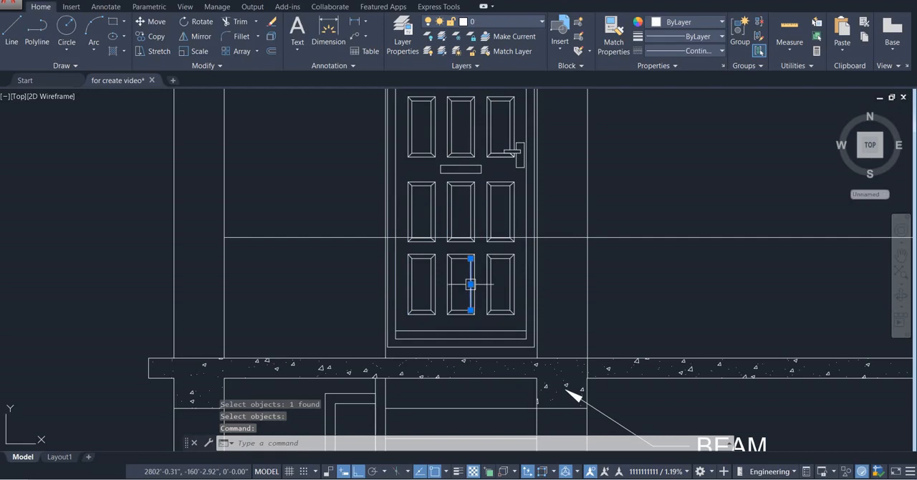
{"action": "key", "text": "Escape"}
Trim the upper door's vertical panel lines and handle-side inner frame line below the parapet's top line using a crossing selection
{"action": "scroll", "coordinate": [508, 268], "scroll_direction": "up", "scroll_amount": 2}
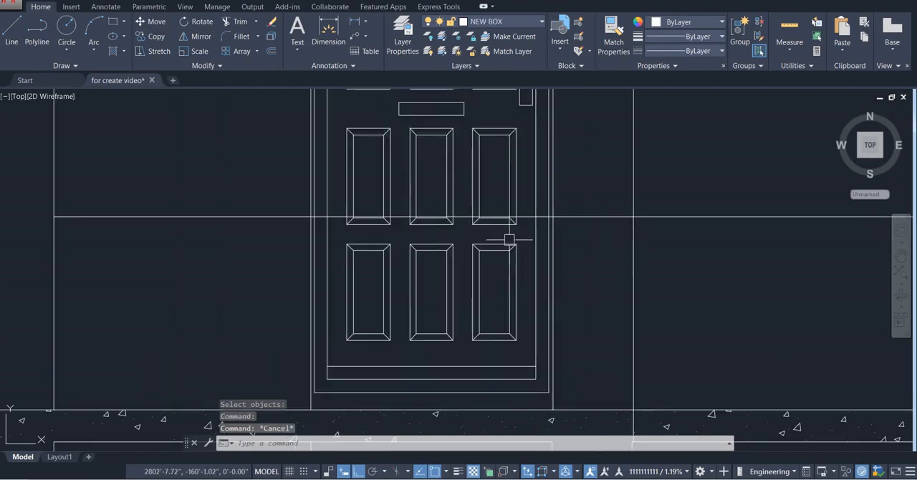
{"action": "scroll", "coordinate": [528, 222], "scroll_direction": "up", "scroll_amount": 4}
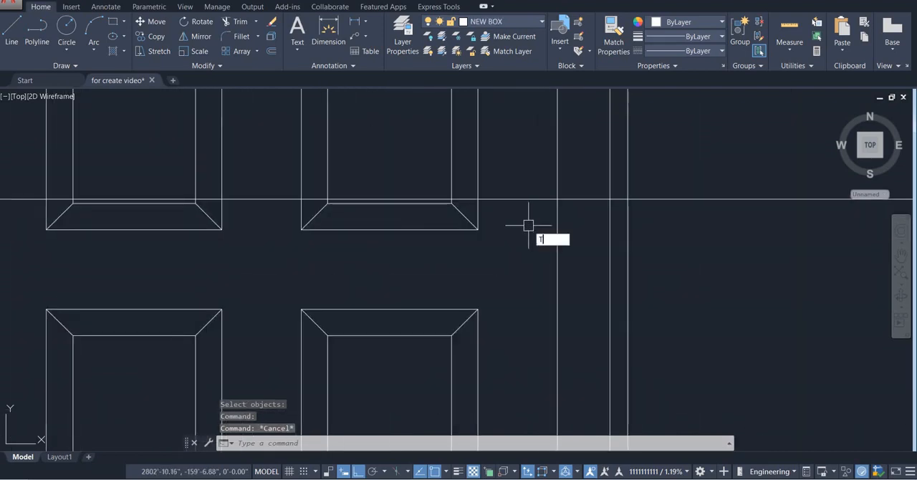
{"action": "key", "text": "Return"}
{"action": "scroll", "coordinate": [558, 205], "scroll_direction": "up", "scroll_amount": 5}
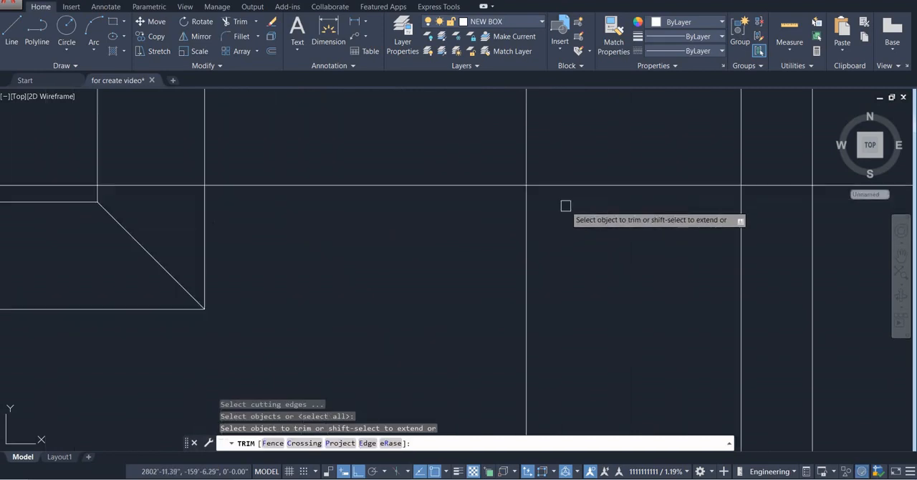
{"action": "scroll", "coordinate": [544, 199], "scroll_direction": "down", "scroll_amount": 5}
{"action": "left_click", "coordinate": [513, 207]}
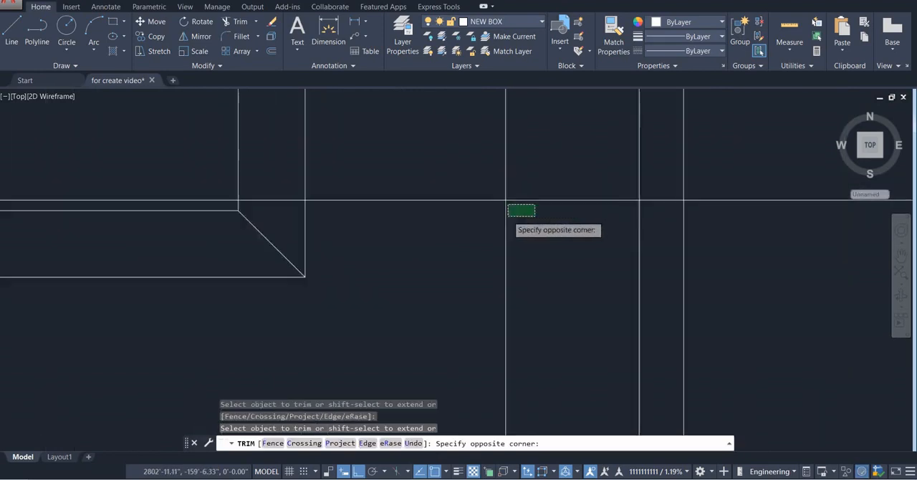
{"action": "scroll", "coordinate": [201, 242], "scroll_direction": "up", "scroll_amount": 5}
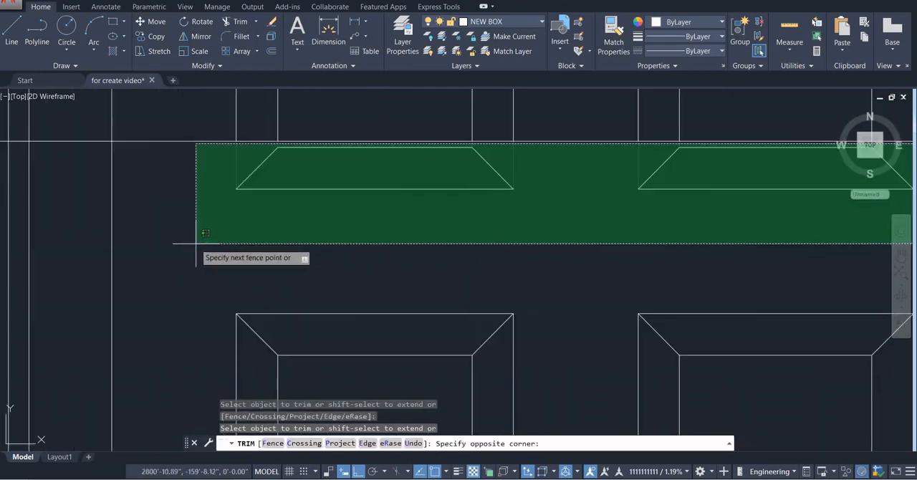
{"action": "left_click", "coordinate": [186, 247]}
{"action": "scroll", "coordinate": [225, 242], "scroll_direction": "down", "scroll_amount": 3}
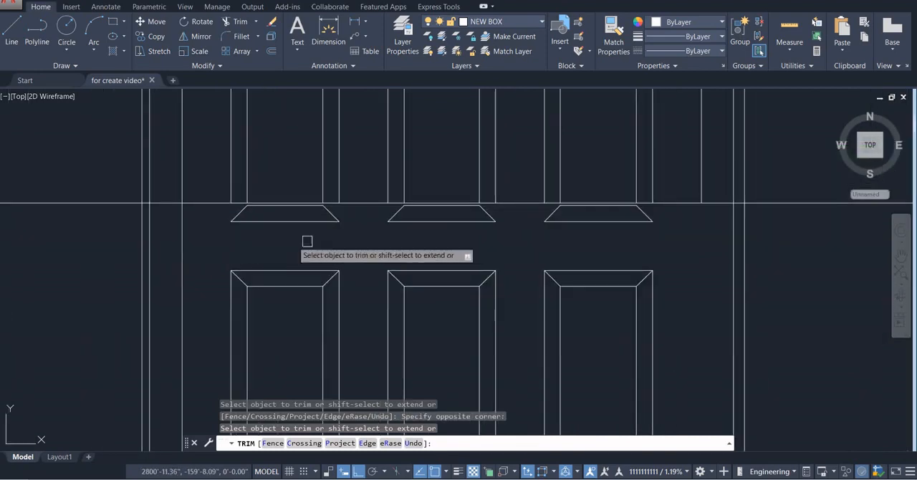
{"action": "key", "text": "Escape"}
{"action": "scroll", "coordinate": [224, 240], "scroll_direction": "down", "scroll_amount": 2}
{"action": "middle_click_drag", "start_coordinate": [224, 242], "coordinate": [290, 248]}
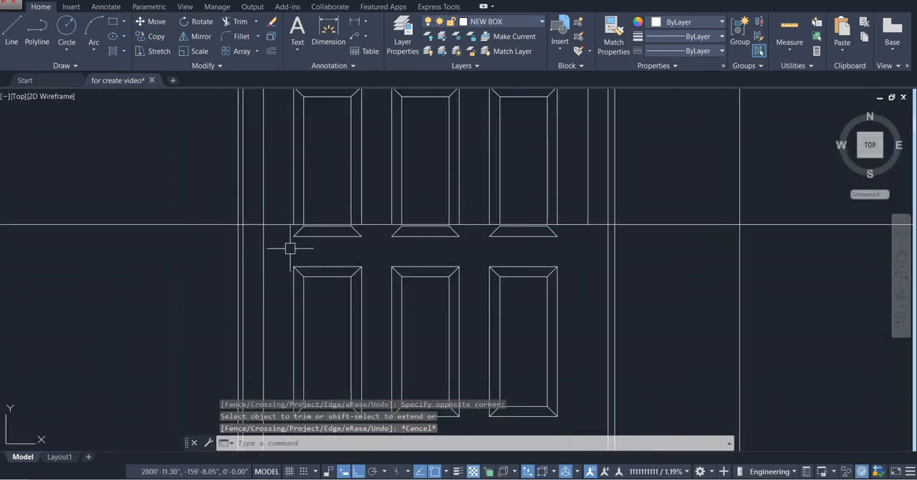
Trim the upper door's remaining vertical frame lines on both sides below the parapet's top line using a crossing selection
{"action": "key", "text": "Return"}
{"action": "key", "text": "Return"}
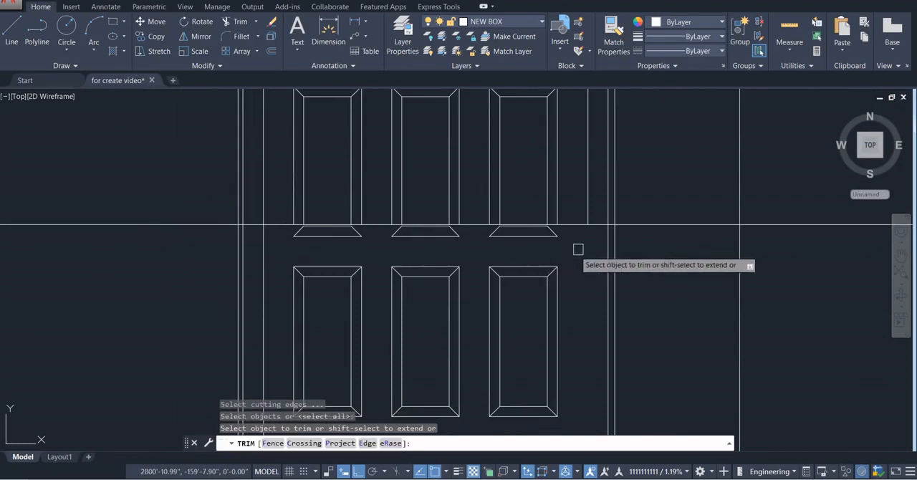
{"action": "left_click", "coordinate": [641, 242]}
{"action": "left_click", "coordinate": [129, 303]}
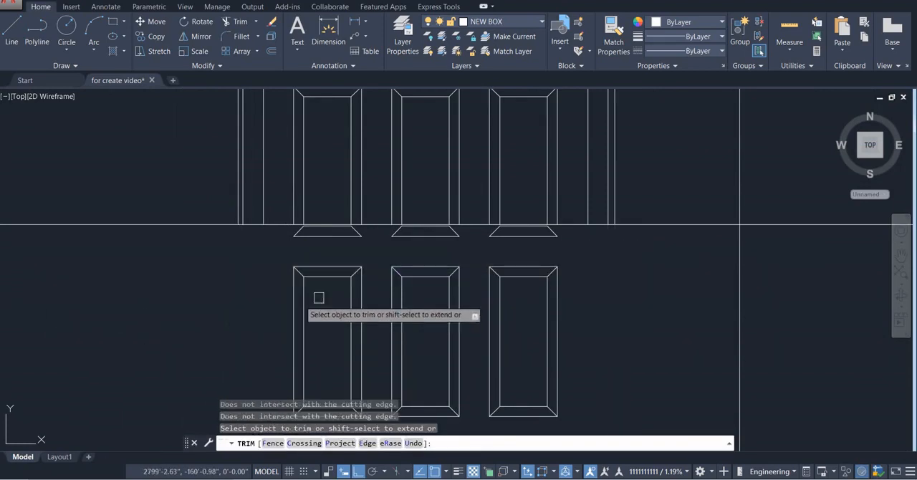
{"action": "key", "text": "Escape"}
Erase the leftover door panel pieces lying entirely below the parapet's top line
{"action": "scroll", "coordinate": [588, 236], "scroll_direction": "up", "scroll_amount": 7}
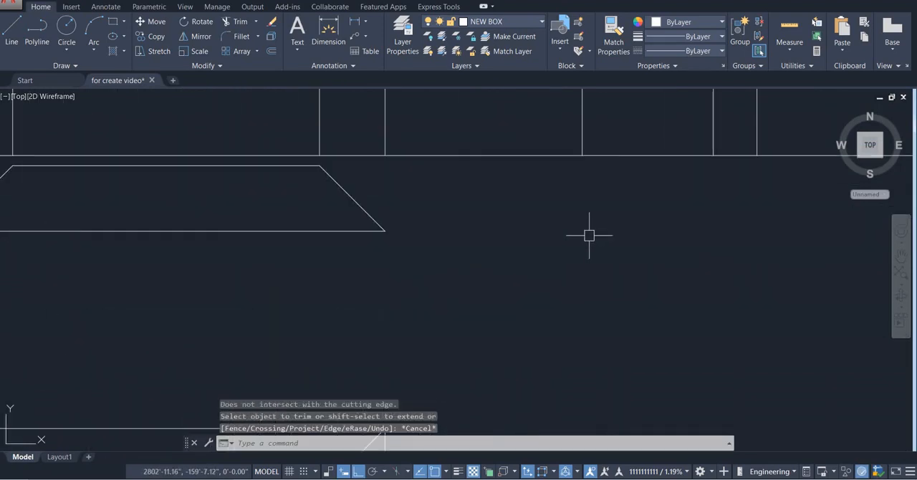
{"action": "left_click", "coordinate": [628, 165]}
{"action": "scroll", "coordinate": [644, 204], "scroll_direction": "down", "scroll_amount": 5}
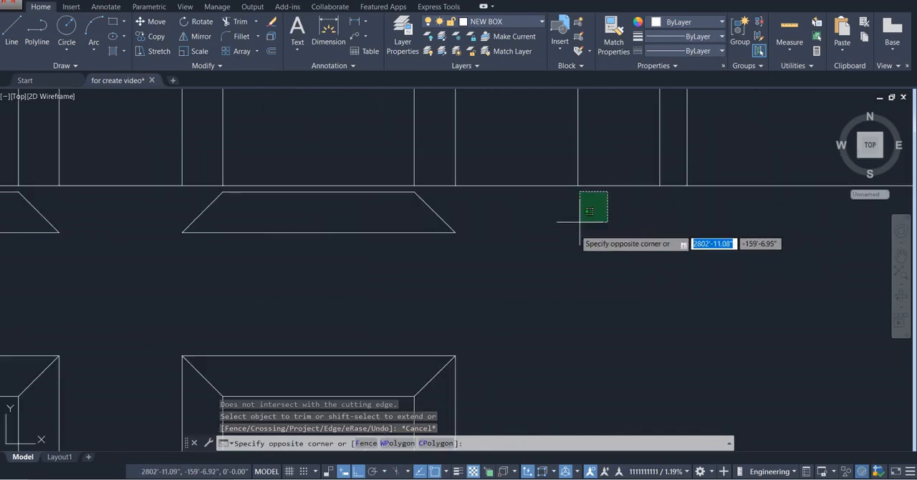
{"action": "scroll", "coordinate": [648, 200], "scroll_direction": "down", "scroll_amount": 2}
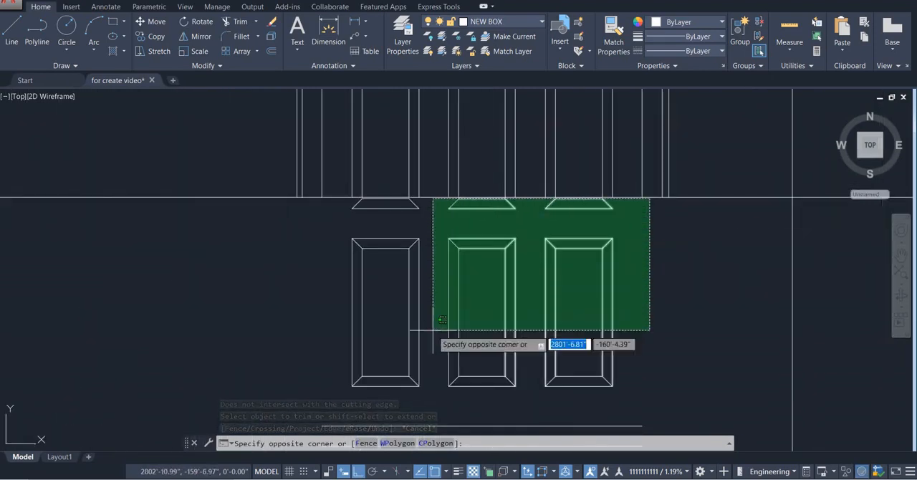
{"action": "left_click", "coordinate": [283, 403]}
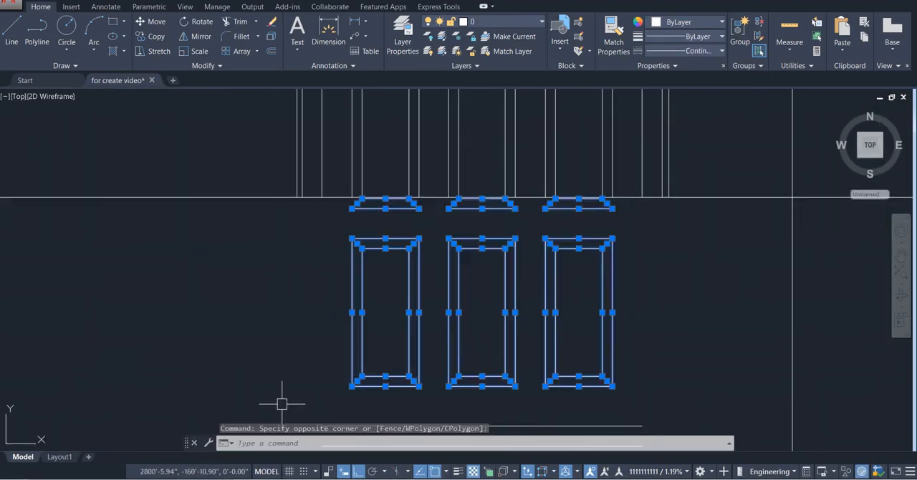
{"action": "key", "text": "Delete"}
Erase the three leftover horizontal door-bottom lines just above the roof slab
{"action": "scroll", "coordinate": [305, 320], "scroll_direction": "down", "scroll_amount": 5}
{"action": "middle_click_drag", "start_coordinate": [305, 320], "coordinate": [317, 258]}
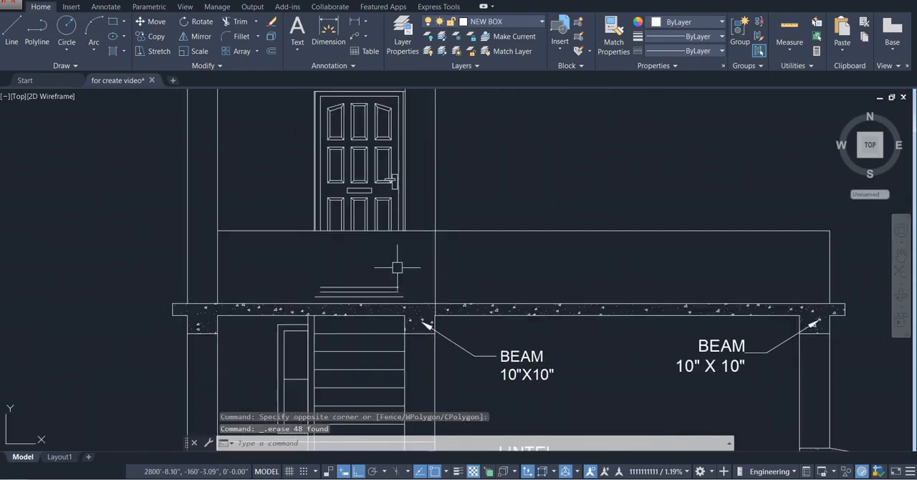
{"action": "scroll", "coordinate": [388, 302], "scroll_direction": "up", "scroll_amount": 6}
{"action": "left_click", "coordinate": [414, 220]}
{"action": "left_click", "coordinate": [350, 278]}
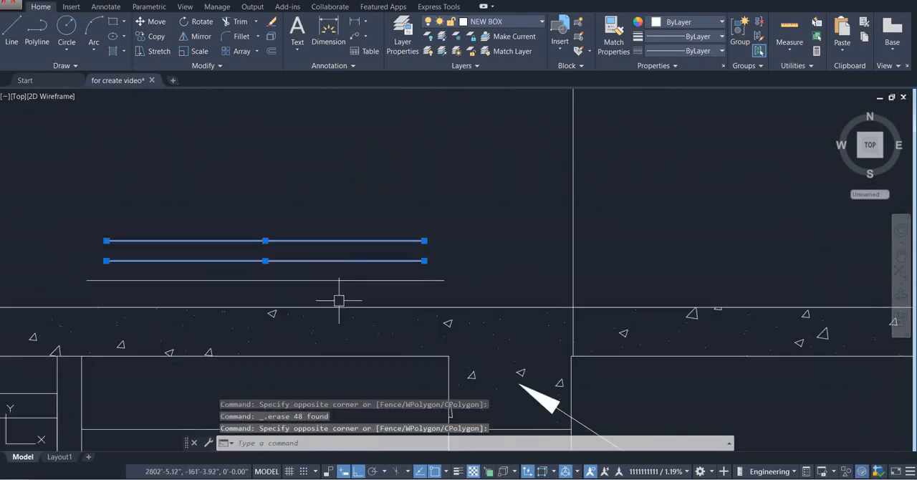
{"action": "left_click", "coordinate": [346, 274]}
{"action": "left_click", "coordinate": [331, 298]}
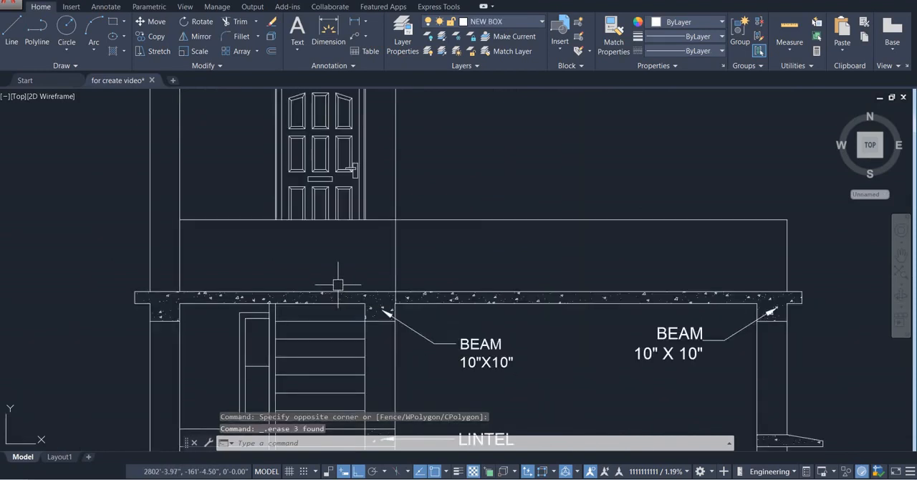
Trim the stair-room column lines crossing the parapet between its top line and the roof slab
{"action": "type", "text": "tr"}
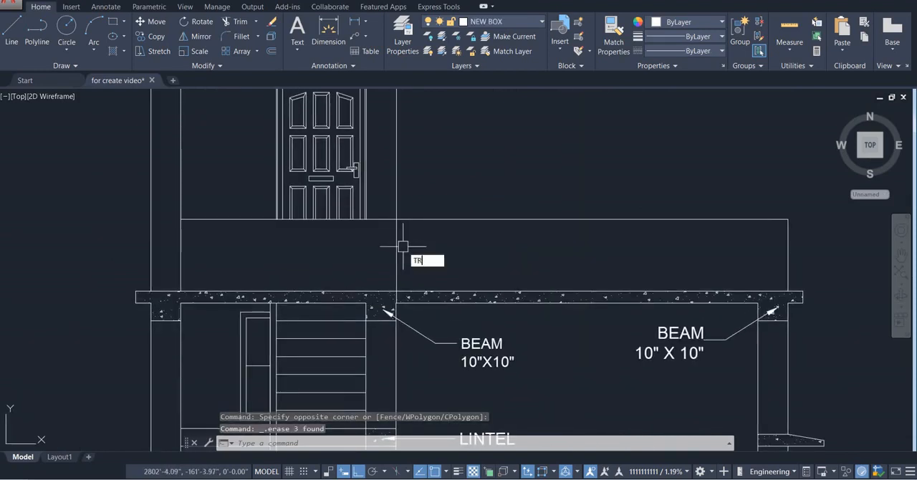
{"action": "key", "text": "Return"}
{"action": "left_click", "coordinate": [393, 243]}
{"action": "left_click", "coordinate": [320, 266]}
{"action": "key", "text": "Escape"}
{"action": "scroll", "coordinate": [320, 266], "scroll_direction": "down", "scroll_amount": 3}
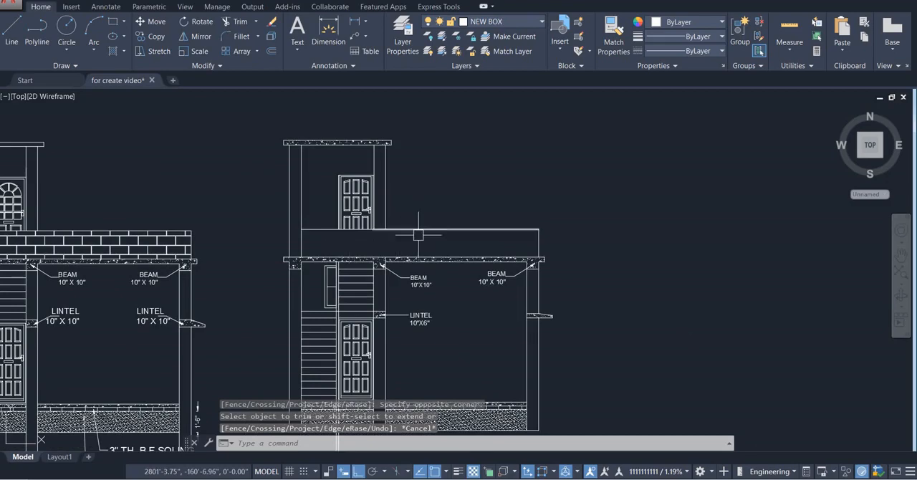
Hatch the parapet area above the roof slab with the BRICK pattern
{"action": "scroll", "coordinate": [361, 249], "scroll_direction": "down", "scroll_amount": 2}
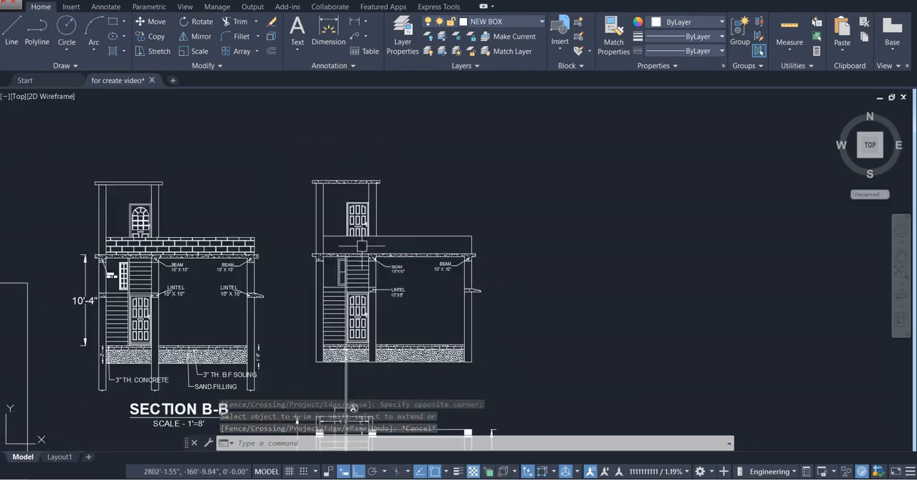
{"action": "middle_click_drag", "start_coordinate": [361, 248], "coordinate": [389, 244]}
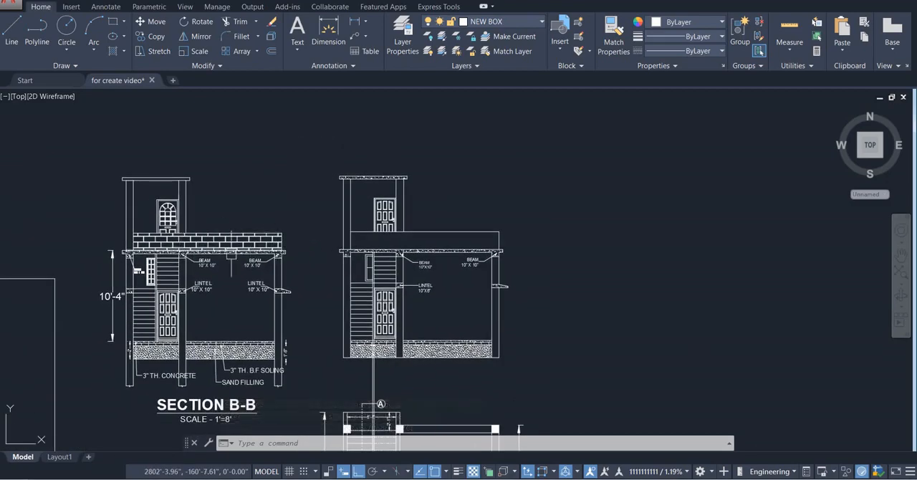
{"action": "type", "text": "H"}
{"action": "key", "text": "Escape"}
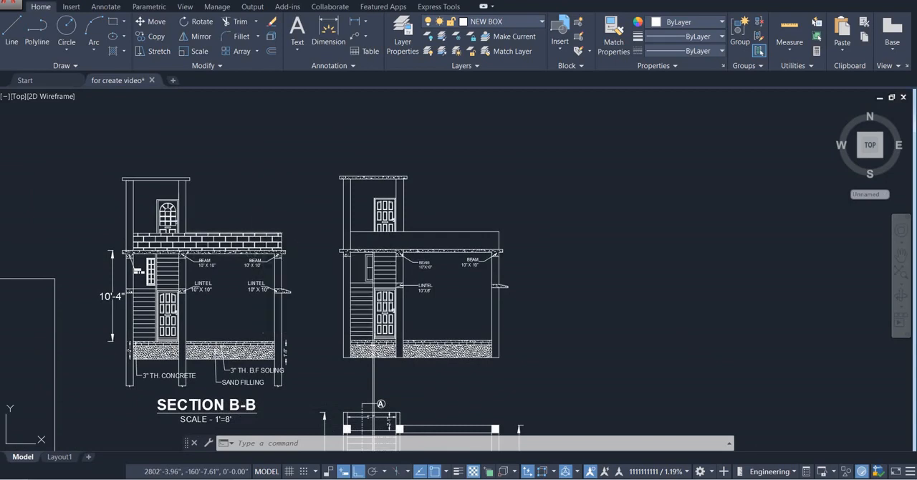
{"action": "type", "text": "h"}
{"action": "key", "text": "Return"}
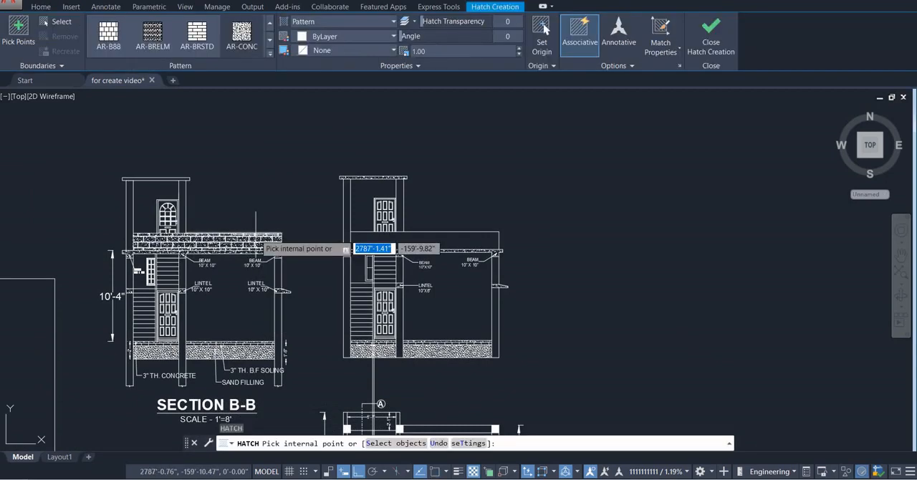
{"action": "left_click", "coordinate": [270, 56]}
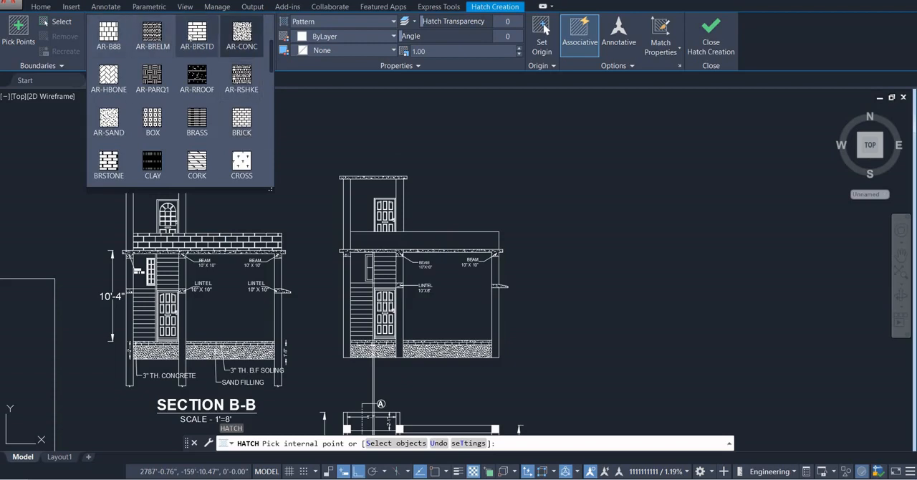
{"action": "left_click", "coordinate": [242, 120]}
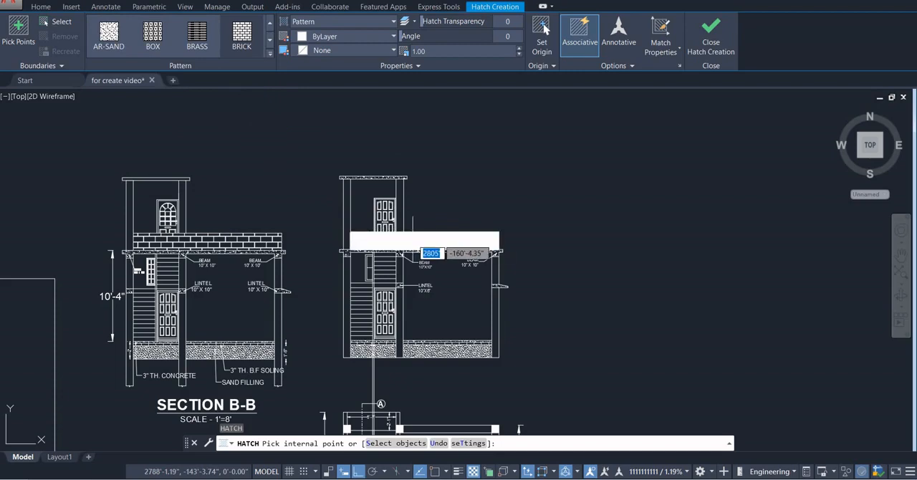
{"action": "left_click", "coordinate": [413, 240]}
{"action": "key", "text": "Escape"}
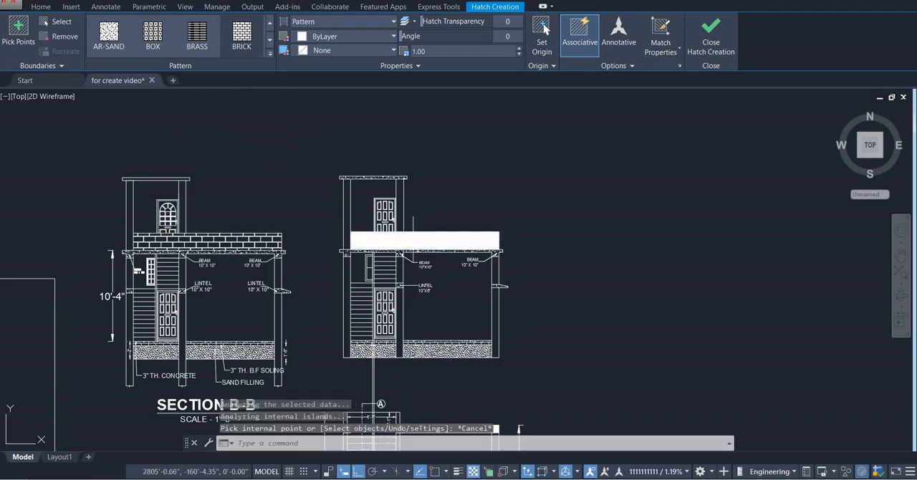
Try a scale of 10 on the parapet's brick hatch and settle on 20
{"action": "scroll", "coordinate": [405, 237], "scroll_direction": "up", "scroll_amount": 2}
{"action": "left_click", "coordinate": [405, 238]}
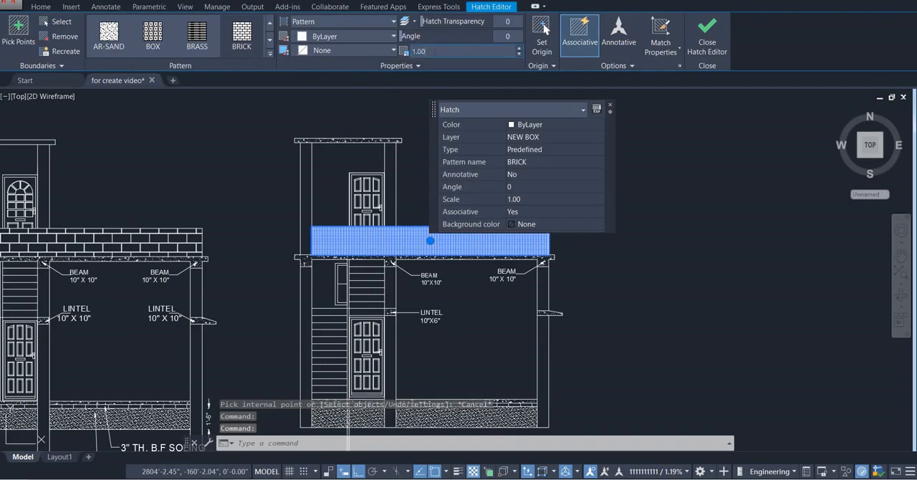
{"action": "type", "text": "10"}
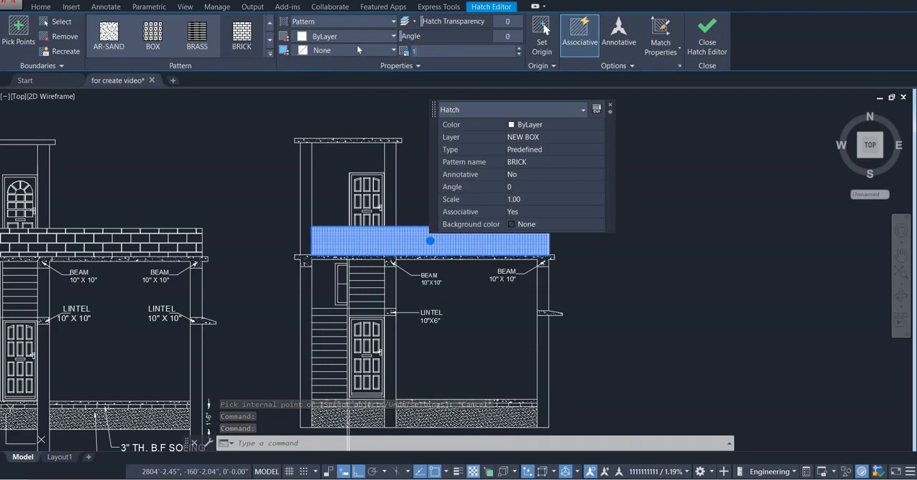
{"action": "key", "text": "Return"}
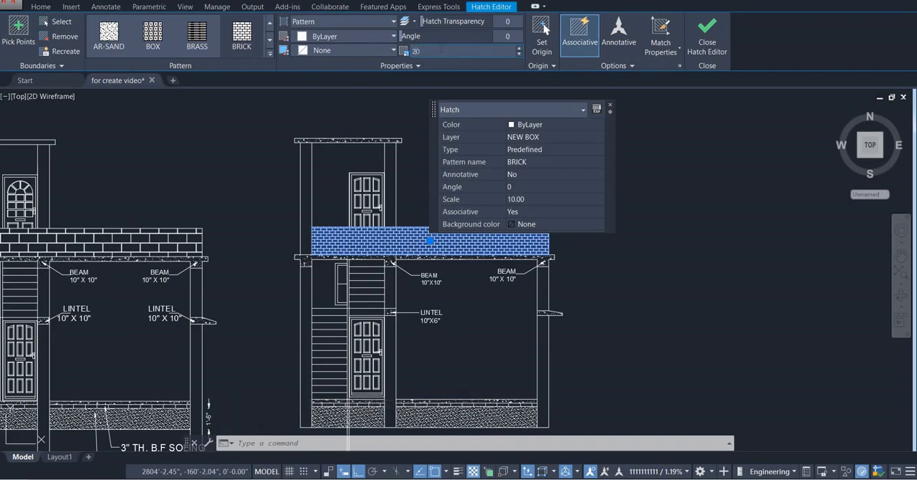
{"action": "type", "text": "20"}
{"action": "key", "text": "Return"}
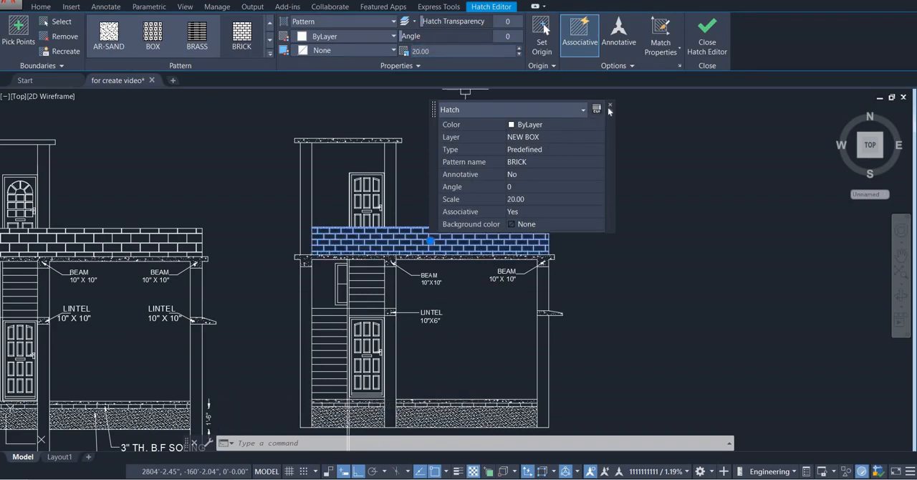
{"action": "key", "text": "Escape"}
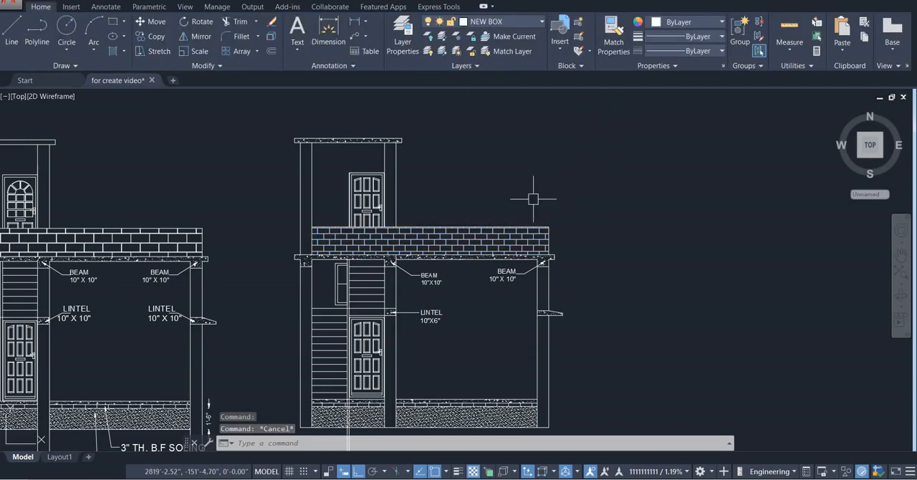
Compare the new section with the reference Section B-B and examine the B-B cutting line on the ground floor plan
{"action": "scroll", "coordinate": [533, 198], "scroll_direction": "down", "scroll_amount": 4}
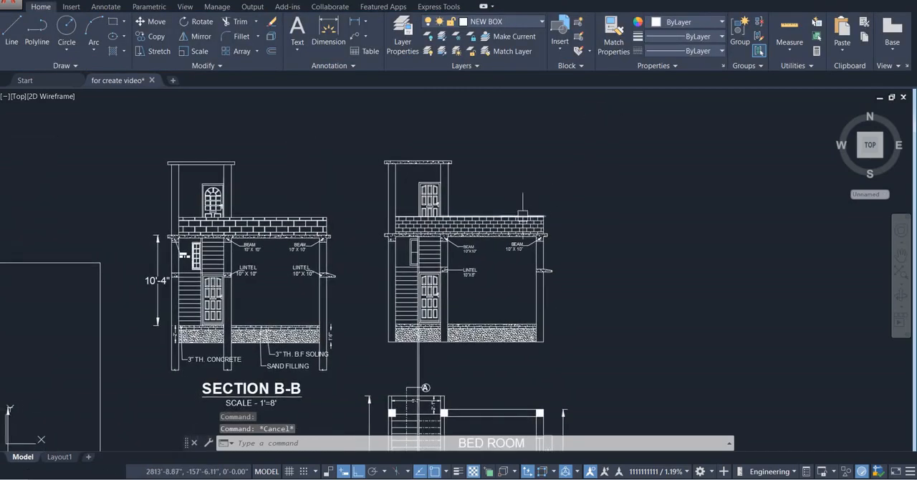
{"action": "scroll", "coordinate": [523, 213], "scroll_direction": "up", "scroll_amount": 3}
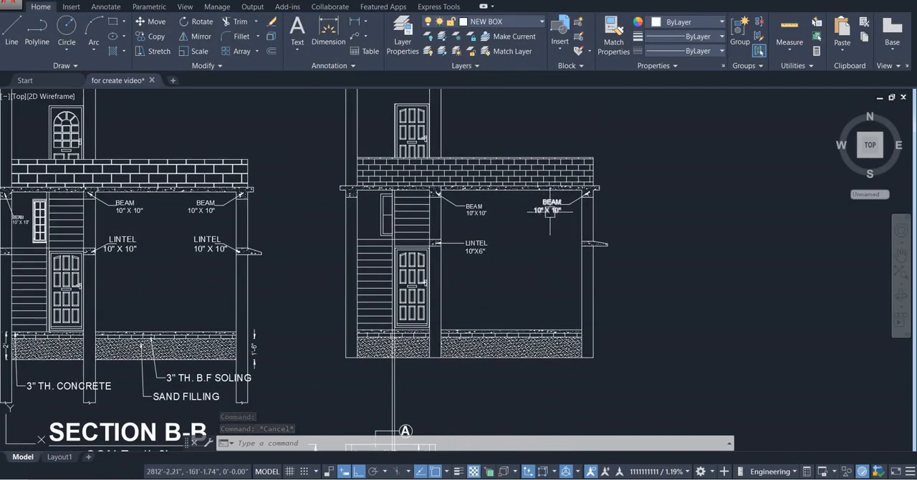
{"action": "scroll", "coordinate": [551, 210], "scroll_direction": "down", "scroll_amount": 5}
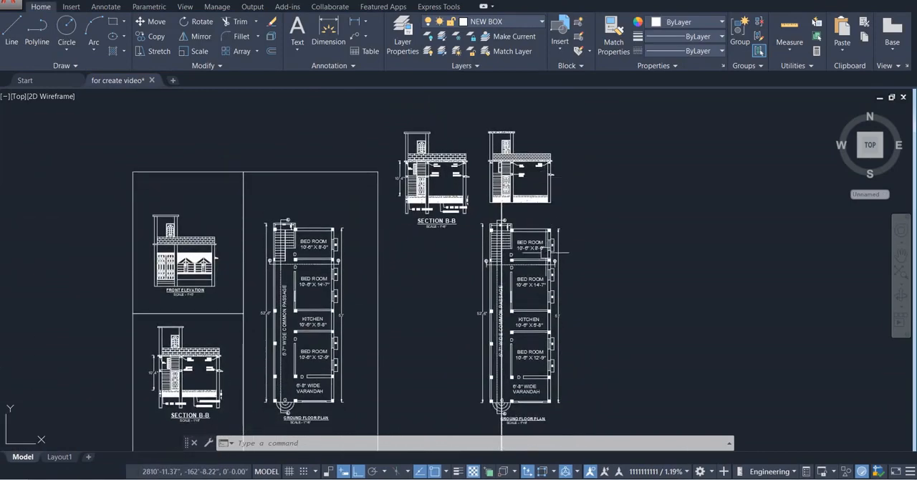
{"action": "scroll", "coordinate": [545, 253], "scroll_direction": "up", "scroll_amount": 8}
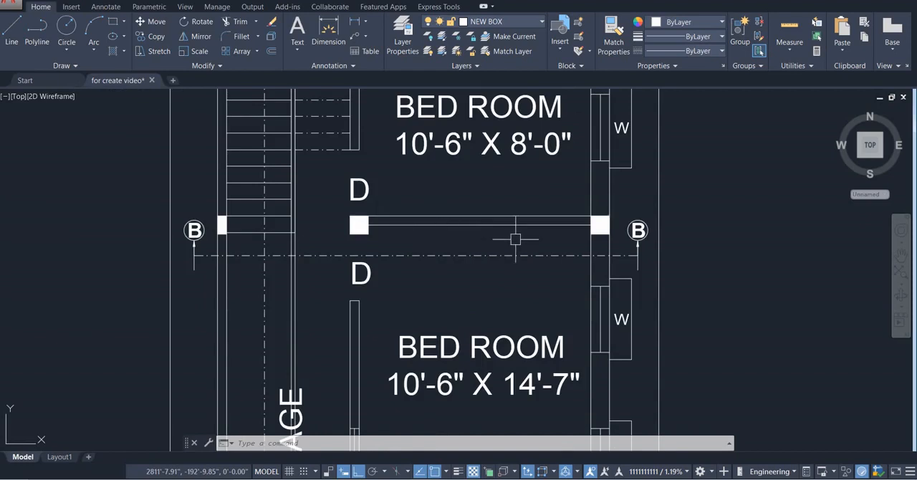
{"action": "scroll", "coordinate": [428, 240], "scroll_direction": "down", "scroll_amount": 2}
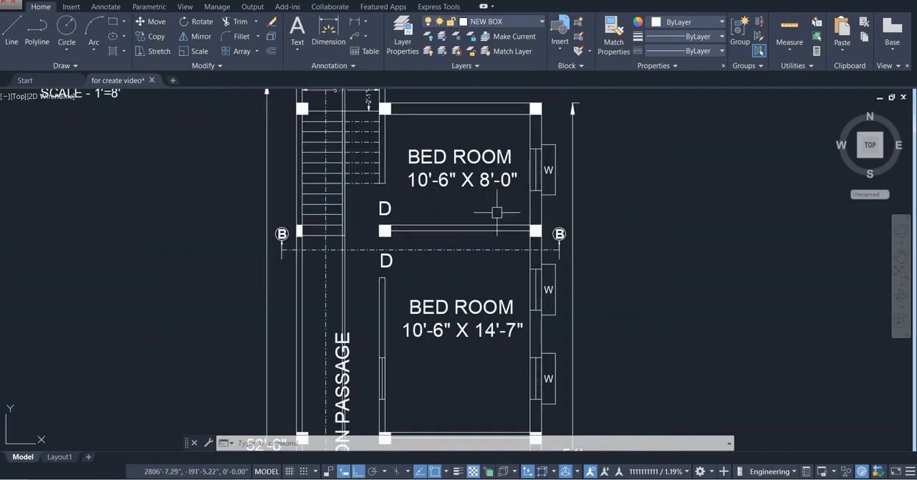
{"action": "scroll", "coordinate": [482, 239], "scroll_direction": "down", "scroll_amount": 5}
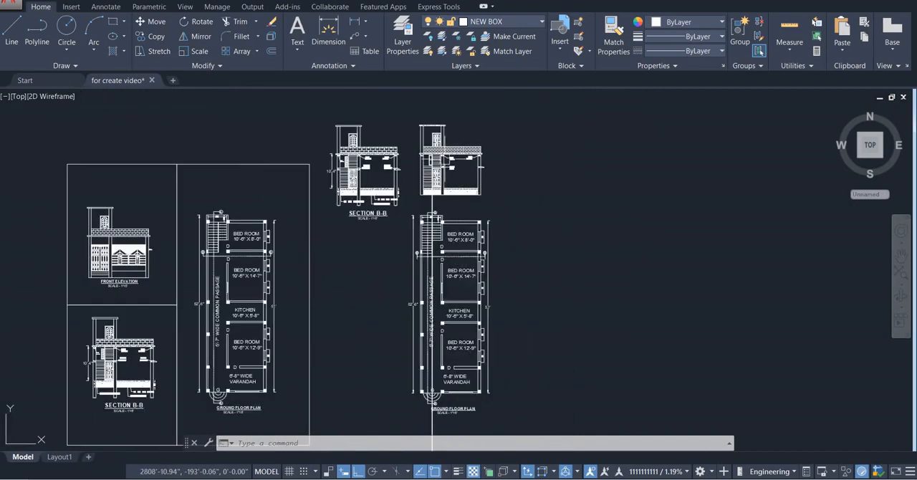
{"action": "scroll", "coordinate": [430, 169], "scroll_direction": "up", "scroll_amount": 6}
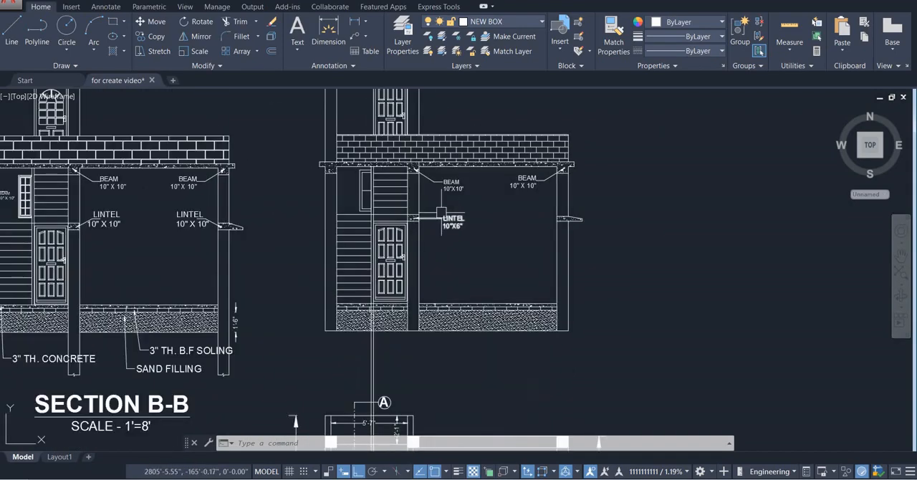
{"action": "scroll", "coordinate": [459, 193], "scroll_direction": "down", "scroll_amount": 4}
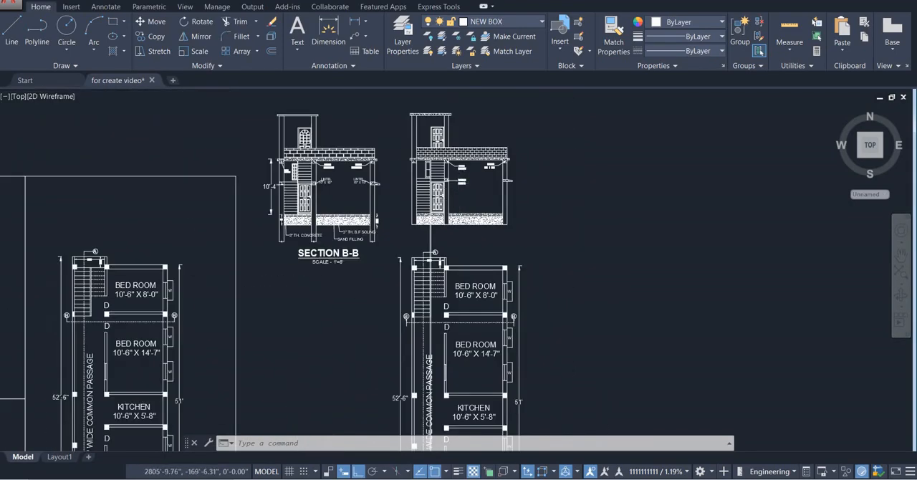
Examine the plinth and column bases of the new section alongside the plinth dimension in the reference section
{"action": "scroll", "coordinate": [437, 177], "scroll_direction": "up", "scroll_amount": 5}
{"action": "scroll", "coordinate": [595, 266], "scroll_direction": "up", "scroll_amount": 3}
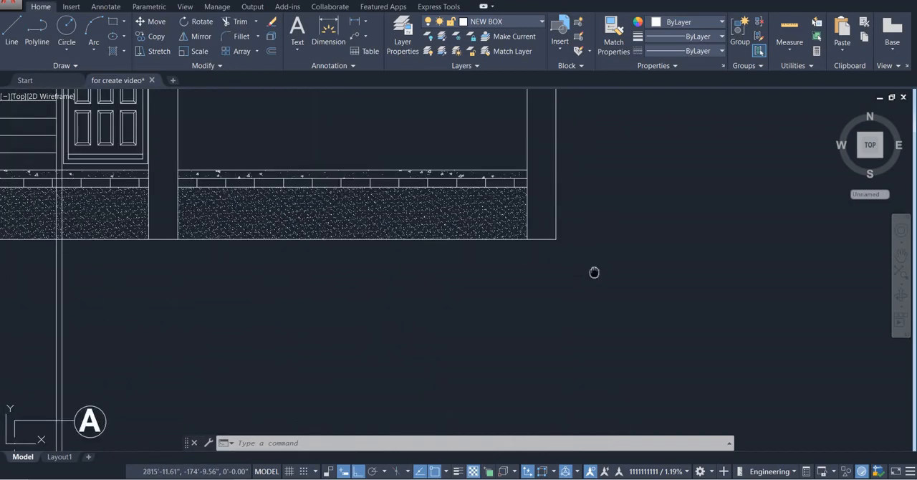
{"action": "middle_click_drag", "start_coordinate": [594, 272], "coordinate": [579, 301]}
{"action": "scroll", "coordinate": [511, 245], "scroll_direction": "down", "scroll_amount": 4}
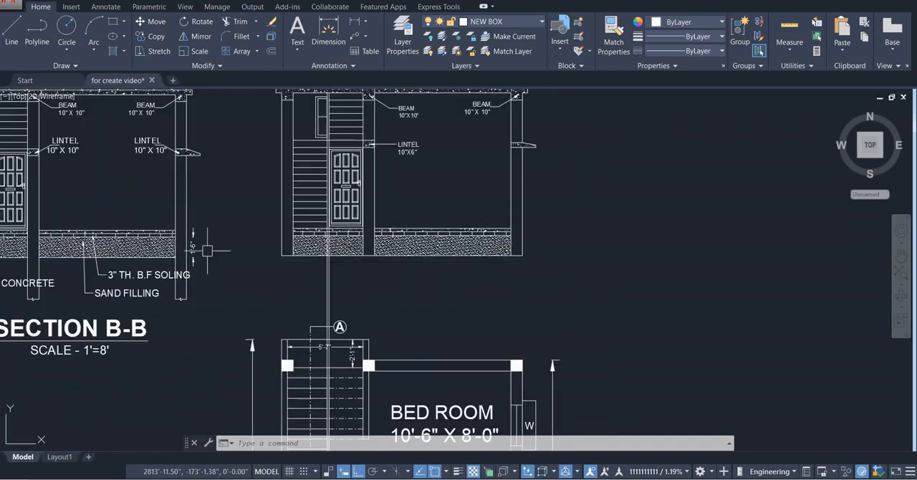
{"action": "scroll", "coordinate": [207, 251], "scroll_direction": "up", "scroll_amount": 4}
{"action": "scroll", "coordinate": [202, 248], "scroll_direction": "down", "scroll_amount": 4}
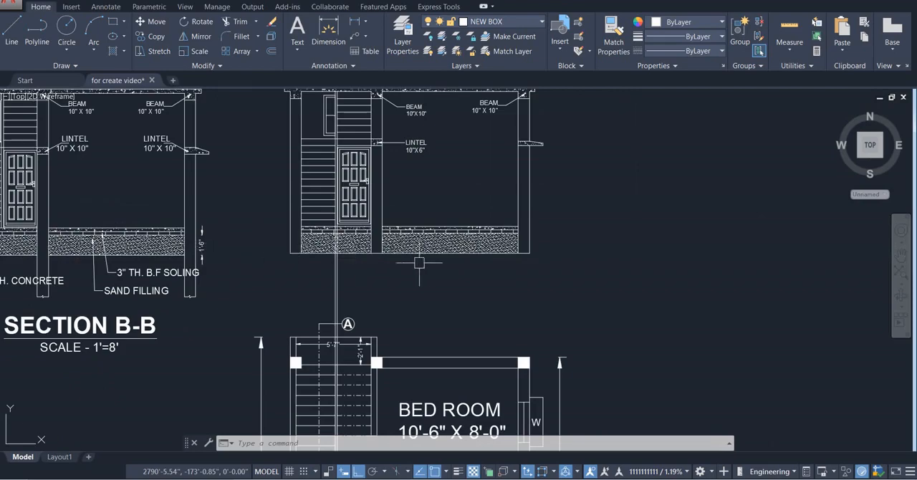
{"action": "middle_click_drag", "start_coordinate": [419, 263], "coordinate": [384, 270]}
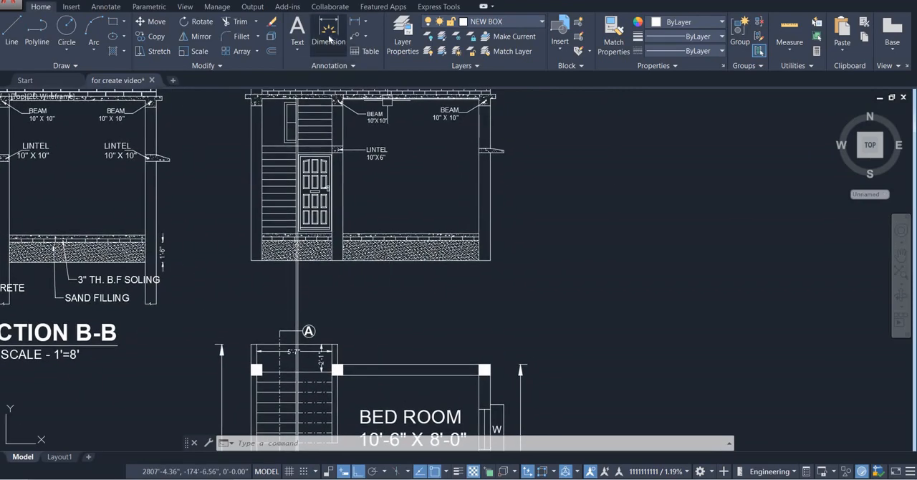
Dimension the full plinth height beside the new section's outer column, from the floor top down to the base line
{"action": "left_click", "coordinate": [328, 40]}
{"action": "scroll", "coordinate": [490, 260], "scroll_direction": "up", "scroll_amount": 3}
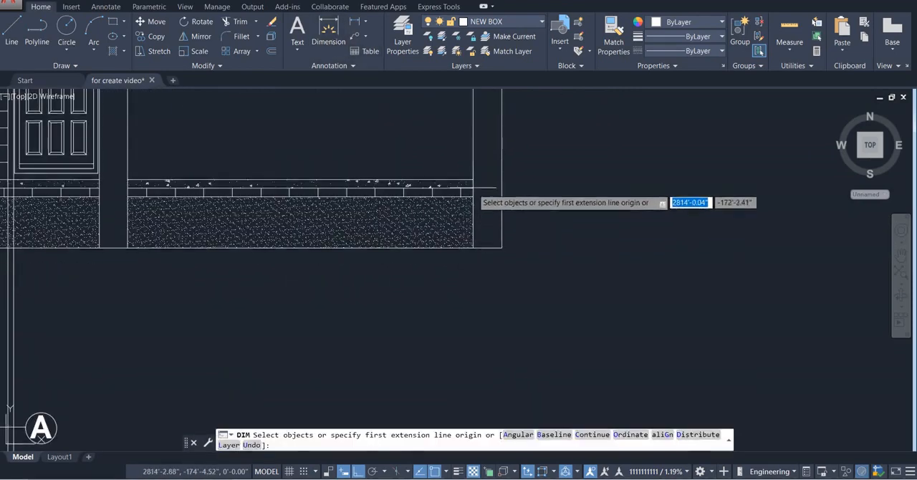
{"action": "left_click", "coordinate": [501, 190]}
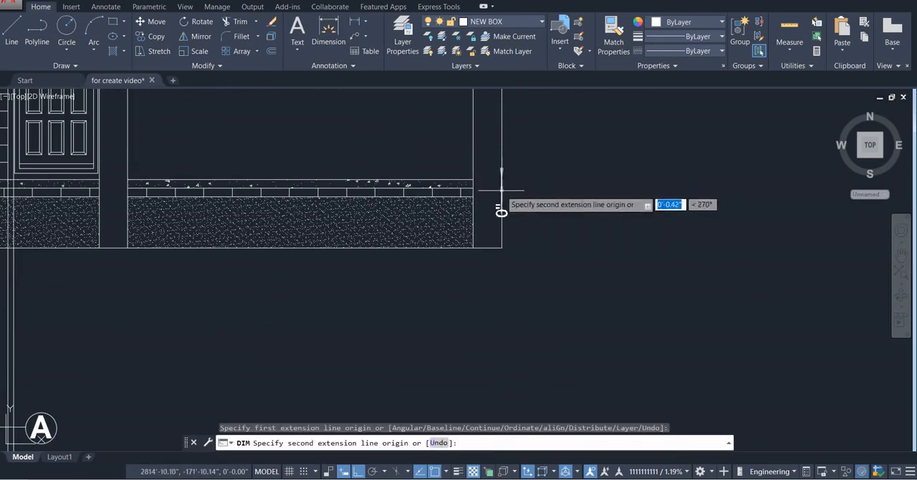
{"action": "left_click", "coordinate": [502, 247]}
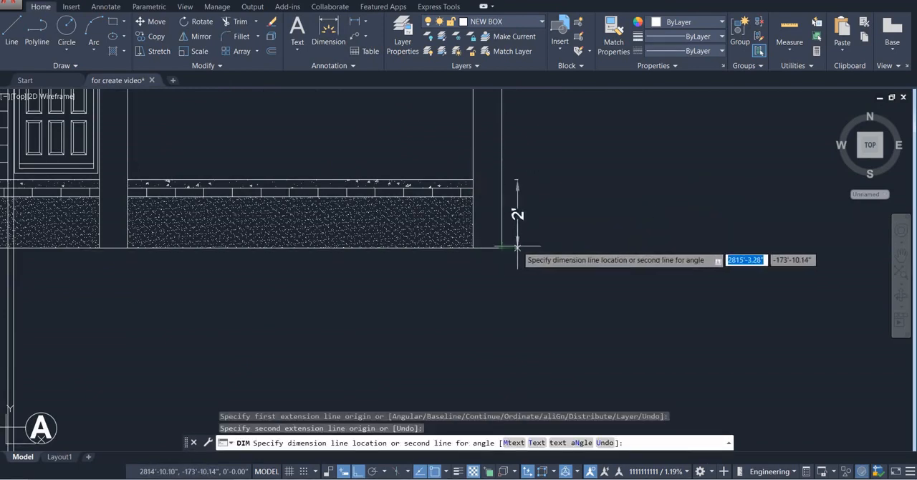
{"action": "left_click", "coordinate": [519, 247]}
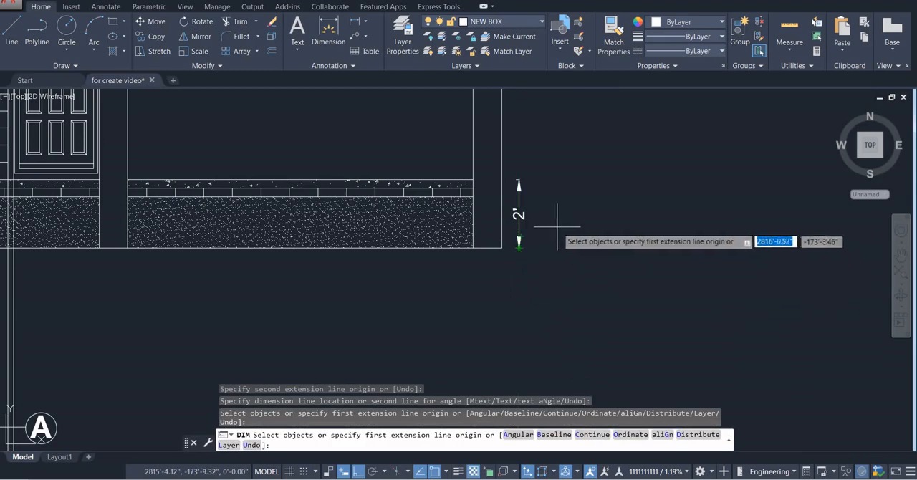
{"action": "type", "text": "D"}
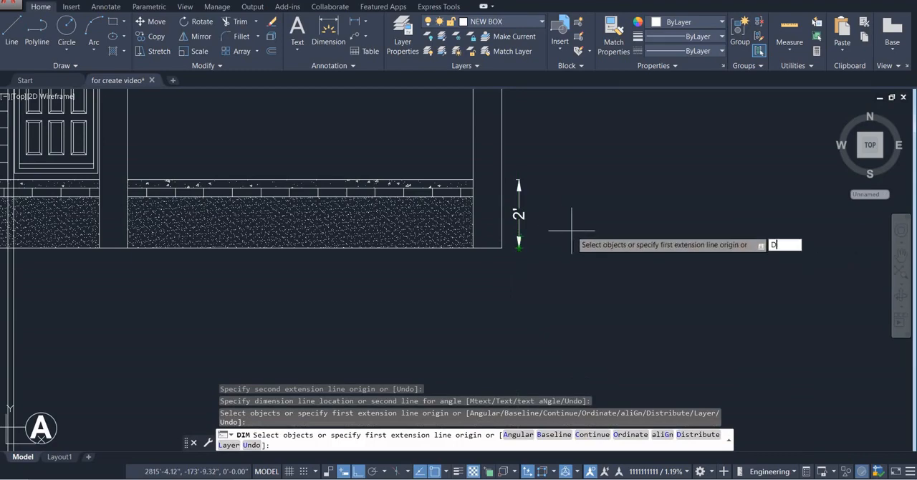
{"action": "key", "text": "Return"}
{"action": "key", "text": "Escape"}
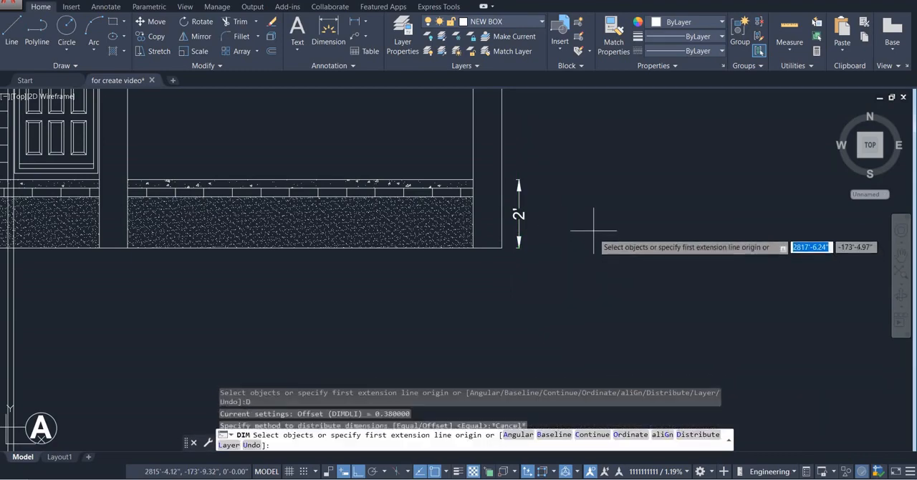
{"action": "key", "text": "Escape"}
Browse the Dimension Style Manager and preview existing styles such as FOR BEAM, FOR PLAN, FOR SECTION AA and FOUNDATION LAYOUT PLAN
{"action": "type", "text": "D"}
{"action": "key", "text": "Return"}
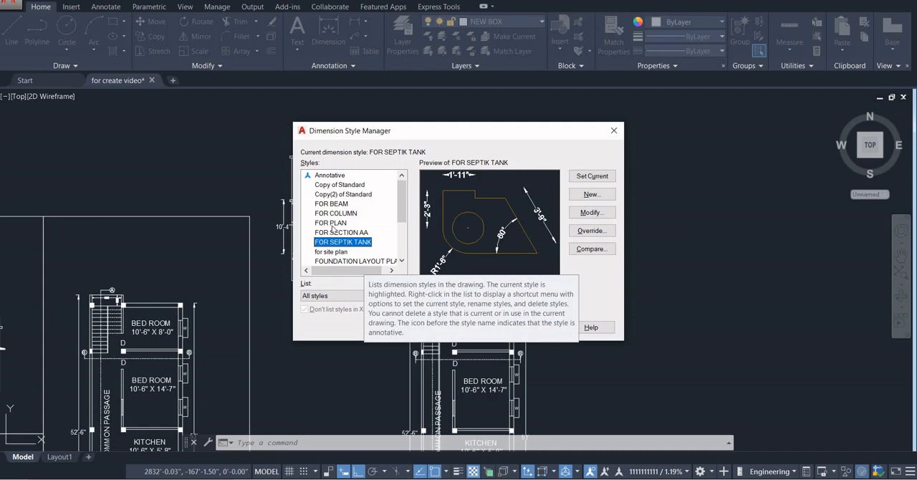
{"action": "scroll", "coordinate": [332, 228], "scroll_direction": "down", "scroll_amount": 3}
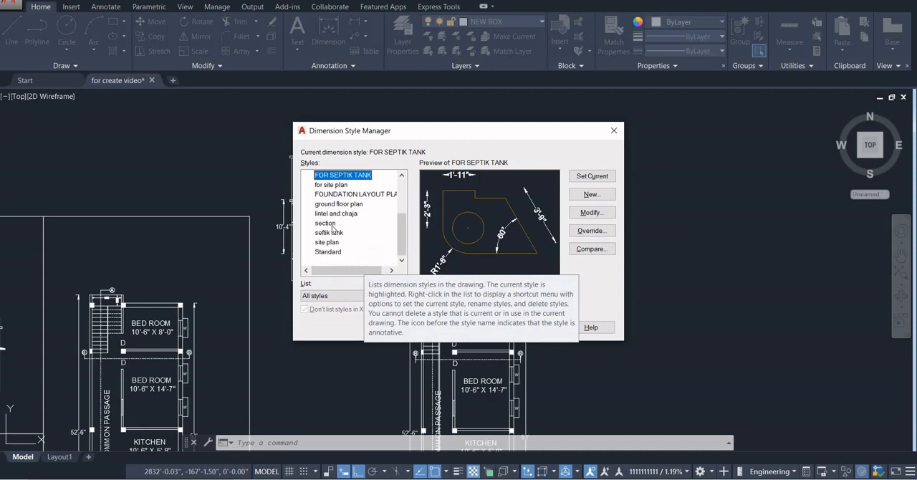
{"action": "scroll", "coordinate": [333, 222], "scroll_direction": "up", "scroll_amount": 3}
{"action": "left_click", "coordinate": [333, 204]}
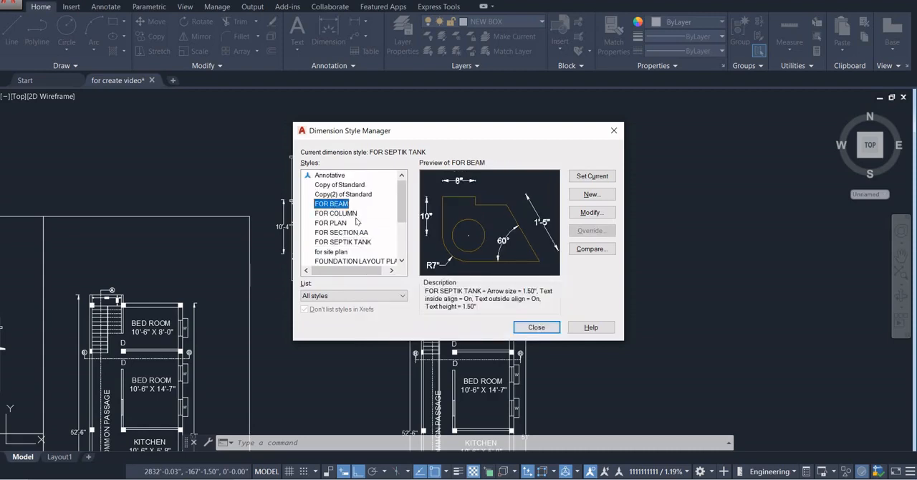
{"action": "left_click", "coordinate": [346, 215]}
{"action": "left_click", "coordinate": [334, 223]}
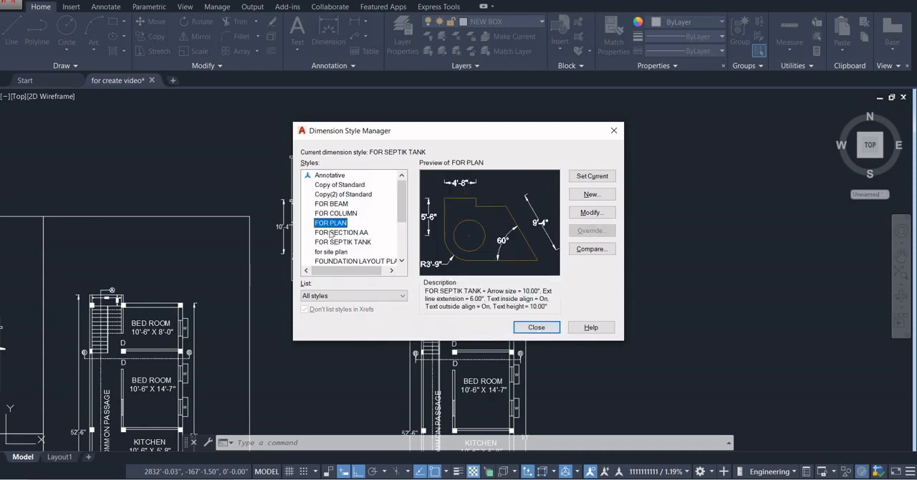
{"action": "left_click", "coordinate": [331, 233]}
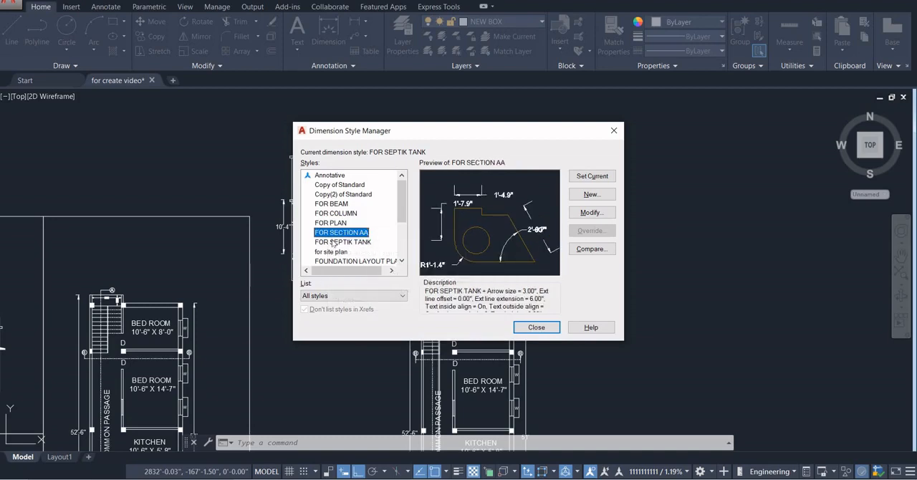
{"action": "left_click", "coordinate": [334, 243]}
{"action": "left_click", "coordinate": [333, 262]}
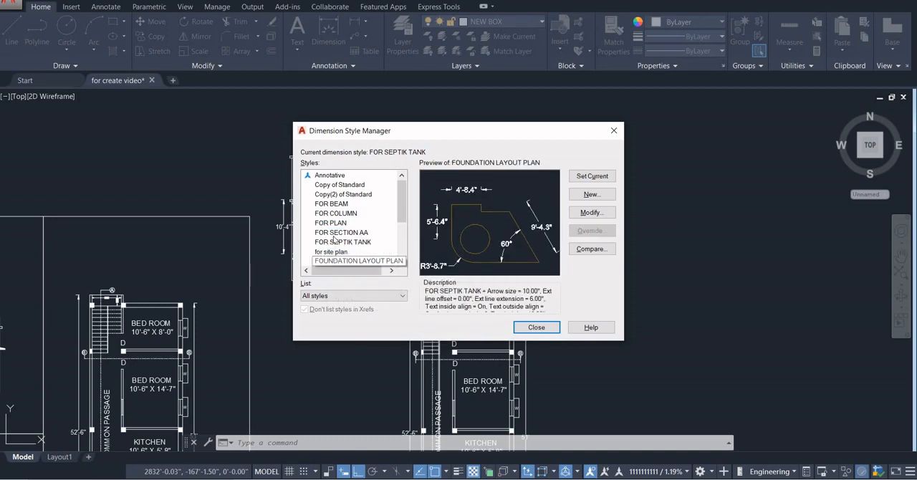
{"action": "scroll", "coordinate": [334, 247], "scroll_direction": "down", "scroll_amount": 3}
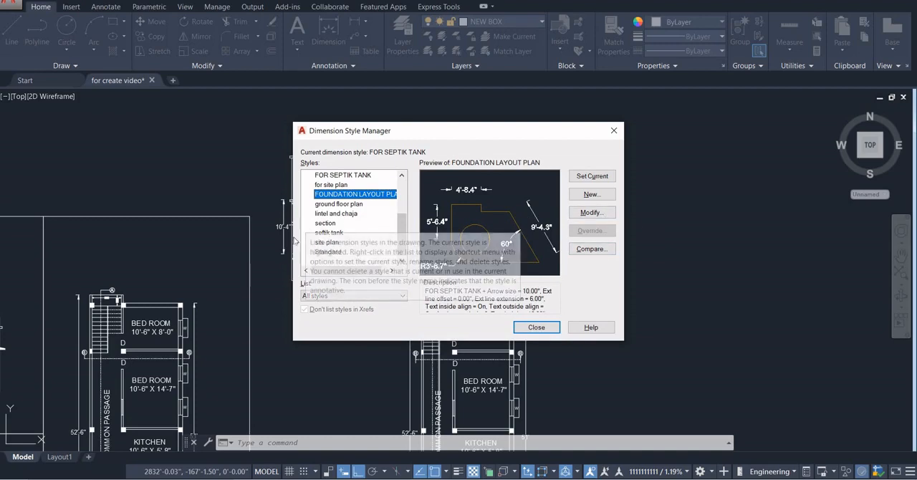
Review the text height, arrow size and primary unit settings for a new dimension style based on FOUNDATION LAYOUT PLAN, without saving it
{"action": "left_click", "coordinate": [592, 195]}
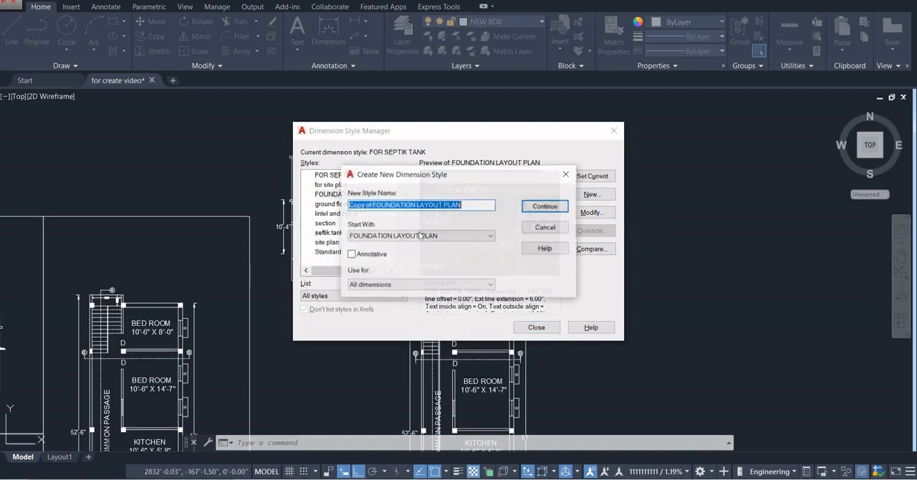
{"action": "left_click", "coordinate": [546, 206]}
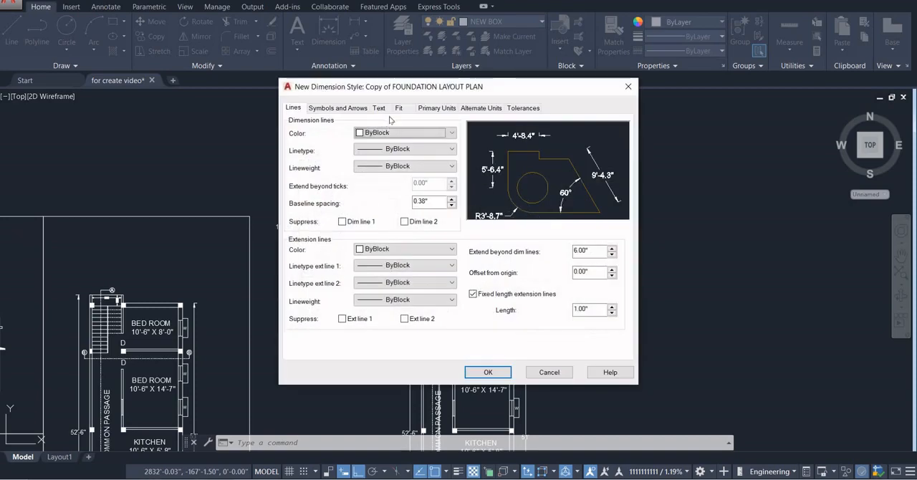
{"action": "left_click", "coordinate": [379, 107]}
{"action": "double_click", "coordinate": [423, 192]}
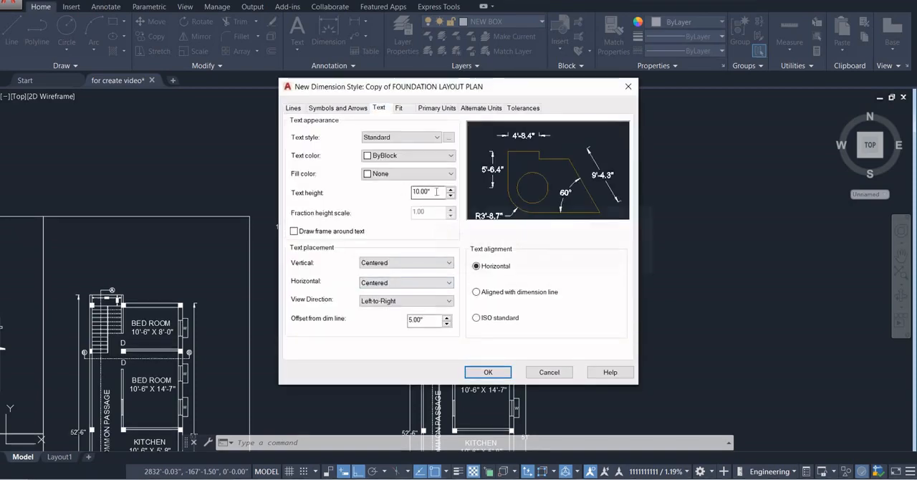
{"action": "left_click", "coordinate": [338, 108]}
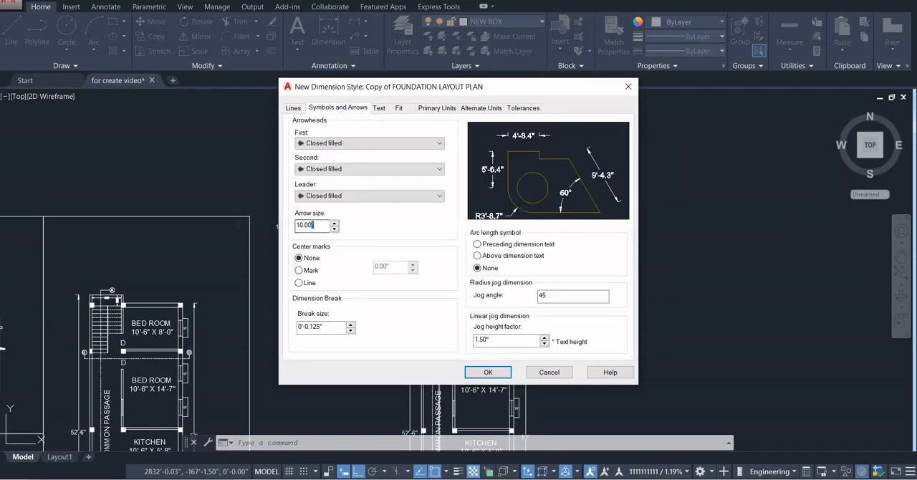
{"action": "left_click", "coordinate": [435, 108]}
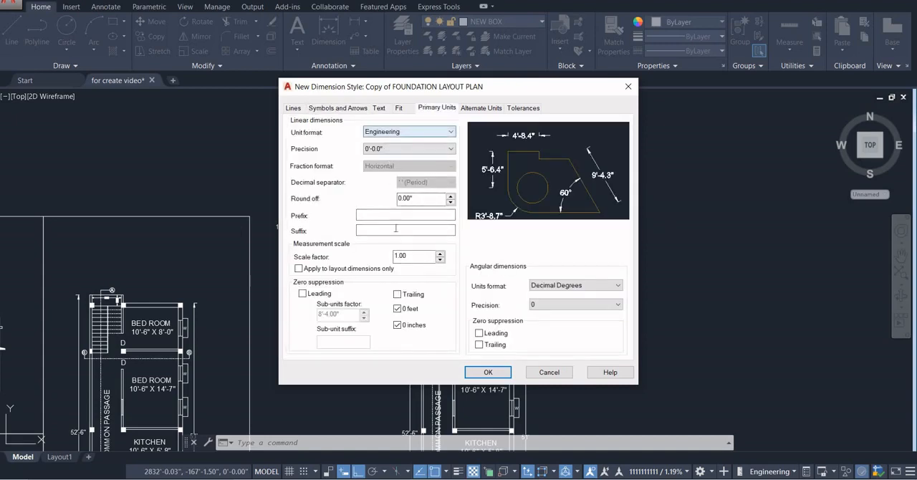
{"action": "left_click", "coordinate": [387, 132]}
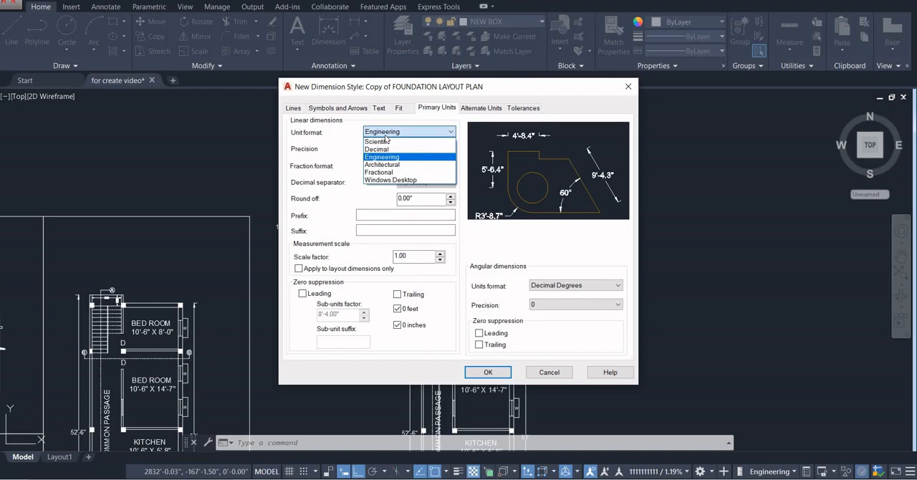
{"action": "left_click", "coordinate": [413, 254]}
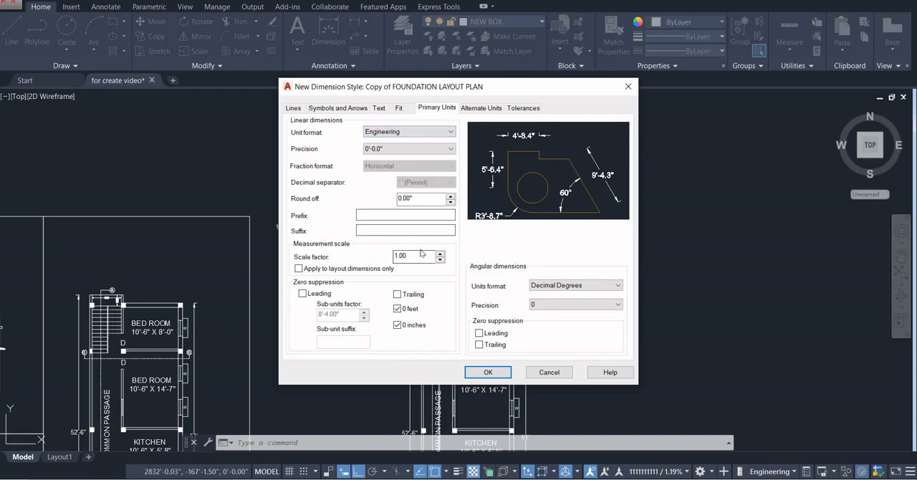
{"action": "left_click", "coordinate": [545, 373]}
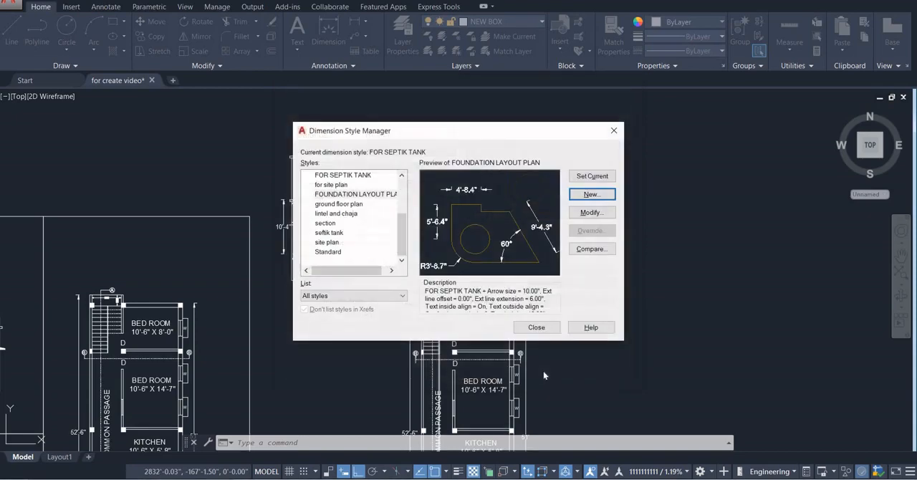
{"action": "left_click", "coordinate": [615, 132]}
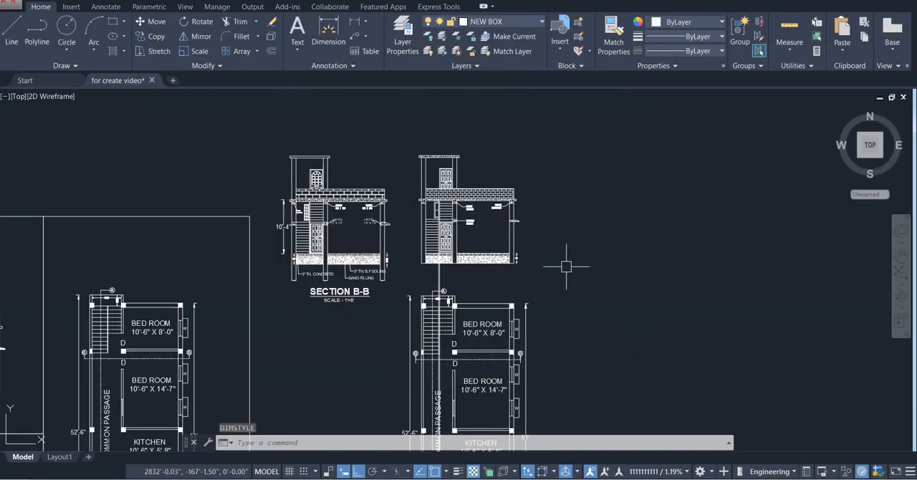
Erase the two vertical construction lines running between the new section and the floor plan
{"action": "scroll", "coordinate": [466, 284], "scroll_direction": "up", "scroll_amount": 4}
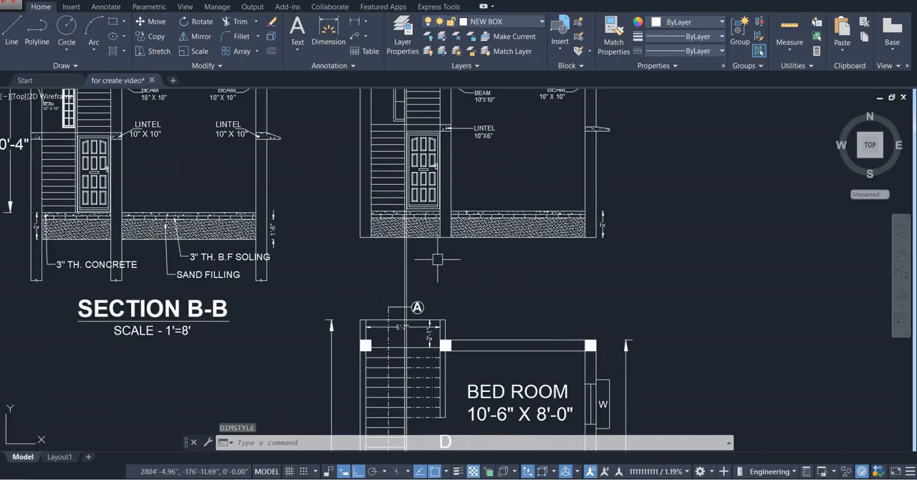
{"action": "left_click", "coordinate": [438, 265]}
{"action": "left_click", "coordinate": [379, 258]}
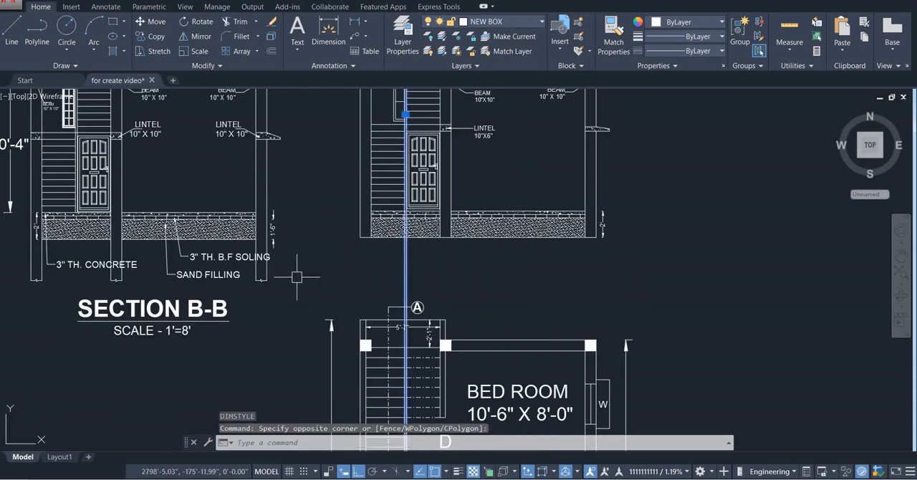
{"action": "key", "text": "Delete"}
Dimension the sand filling's height at the stair-side column, from the underside of the brick soling to the plinth base
{"action": "scroll", "coordinate": [301, 272], "scroll_direction": "down", "scroll_amount": 3}
{"action": "scroll", "coordinate": [323, 272], "scroll_direction": "up", "scroll_amount": 3}
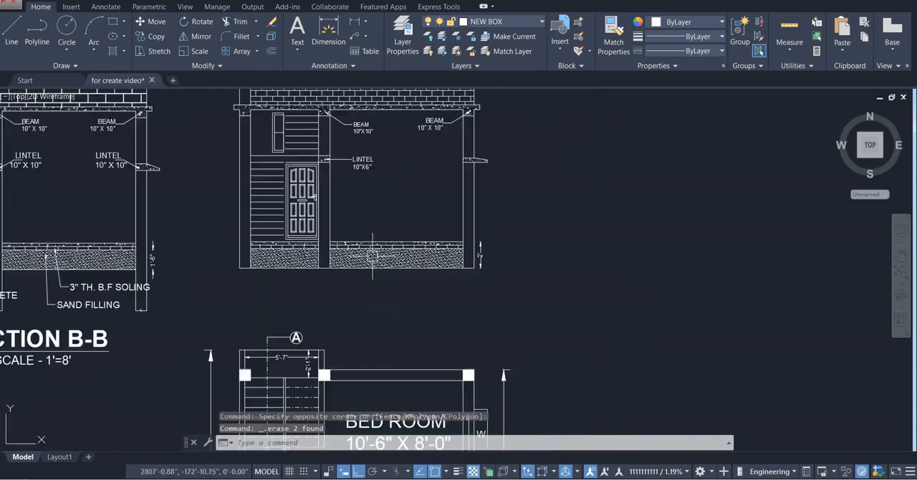
{"action": "scroll", "coordinate": [326, 201], "scroll_direction": "up", "scroll_amount": 2}
{"action": "left_click", "coordinate": [346, 43]}
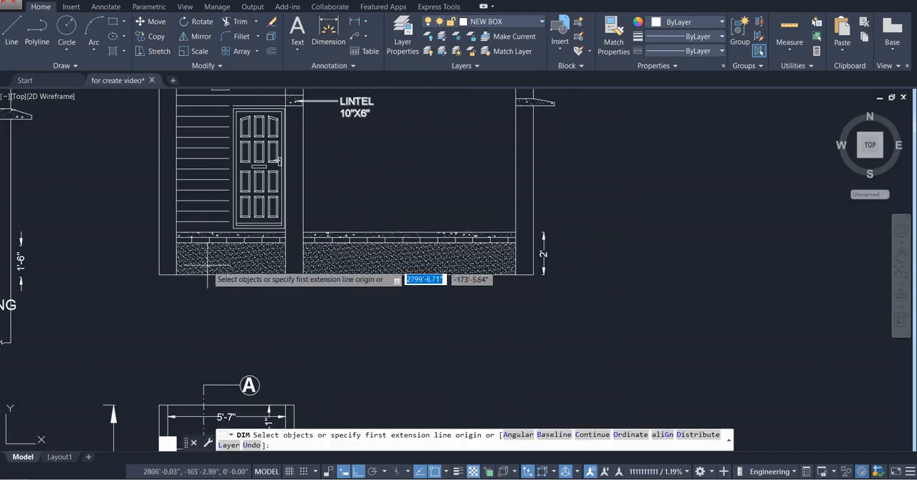
{"action": "scroll", "coordinate": [156, 240], "scroll_direction": "up", "scroll_amount": 2}
{"action": "left_click", "coordinate": [173, 235]}
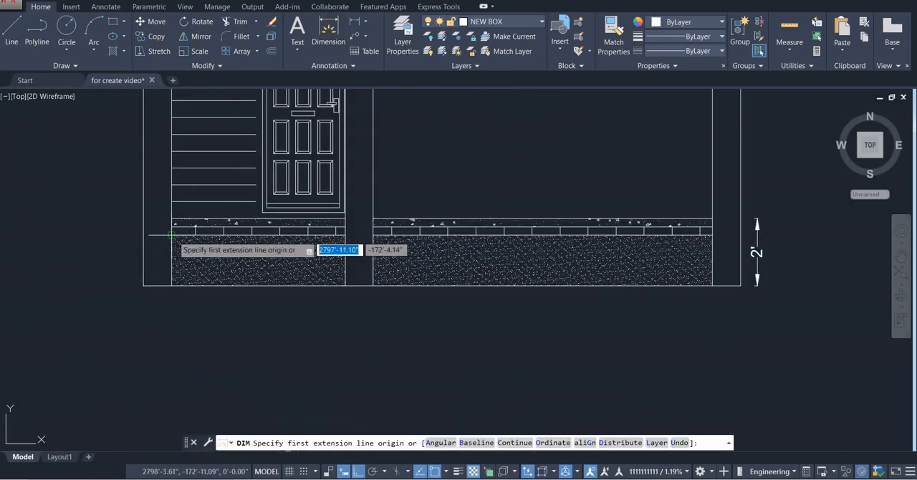
{"action": "left_click", "coordinate": [172, 285]}
{"action": "left_click", "coordinate": [160, 287]}
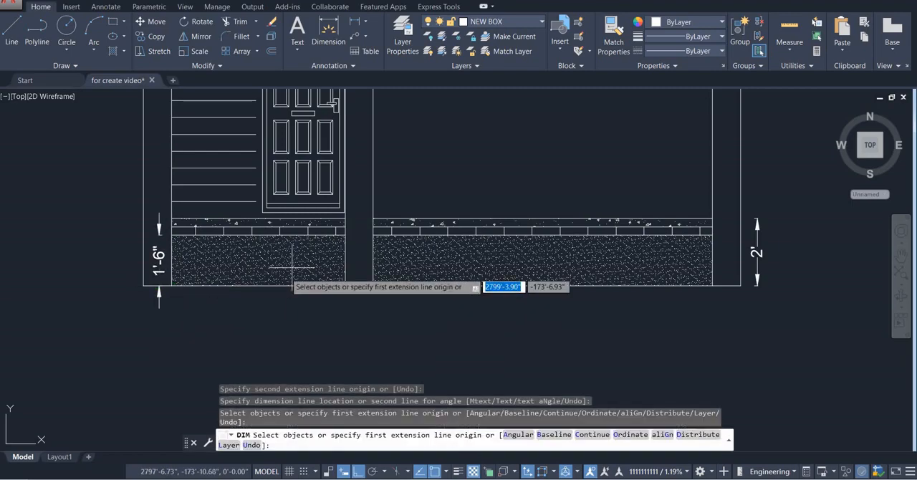
{"action": "scroll", "coordinate": [296, 256], "scroll_direction": "down", "scroll_amount": 4}
{"action": "middle_click_drag", "start_coordinate": [304, 248], "coordinate": [419, 172]}
{"action": "scroll", "coordinate": [423, 151], "scroll_direction": "up", "scroll_amount": 6}
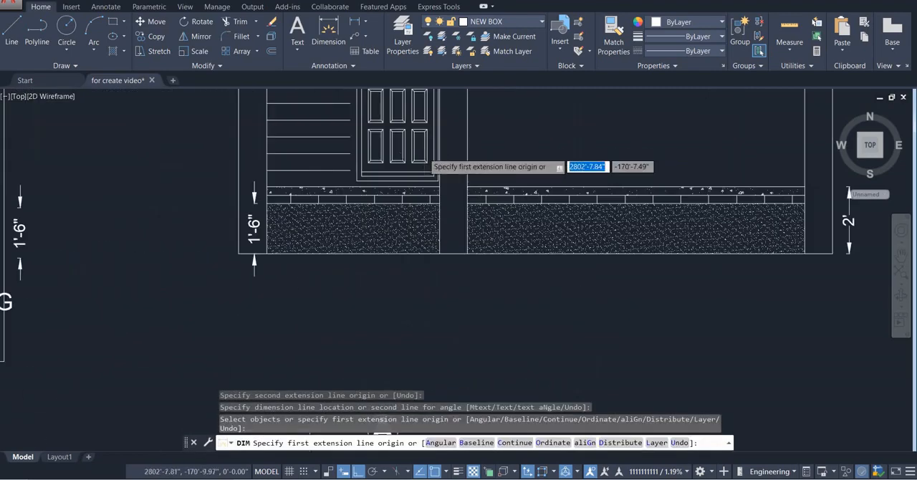
{"action": "key", "text": "Escape"}
Add a multileader reading 3" THICK CONCRETE from the concrete layer in the stair bay to below the plinth base
{"action": "left_click", "coordinate": [354, 35]}
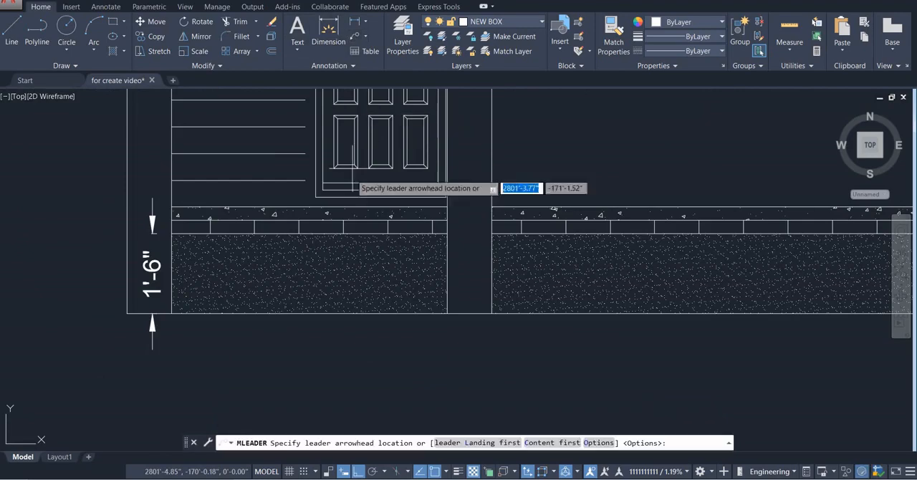
{"action": "left_click", "coordinate": [241, 221]}
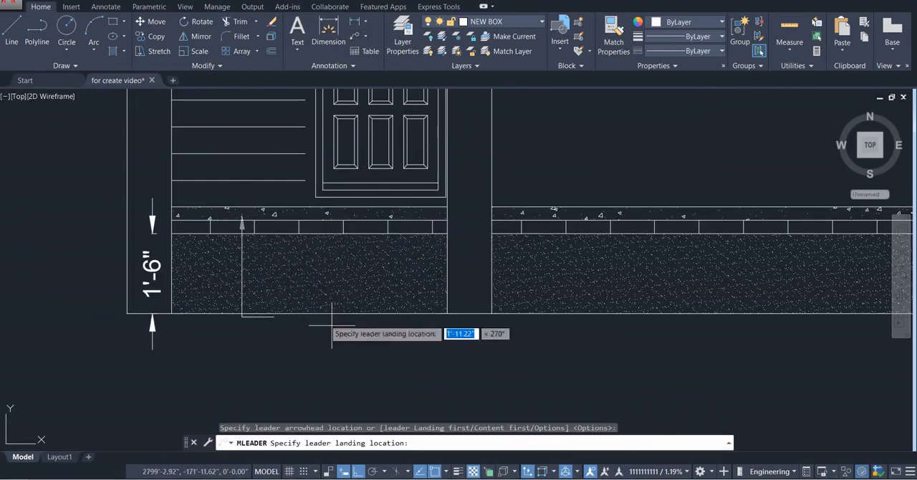
{"action": "left_click", "coordinate": [282, 350]}
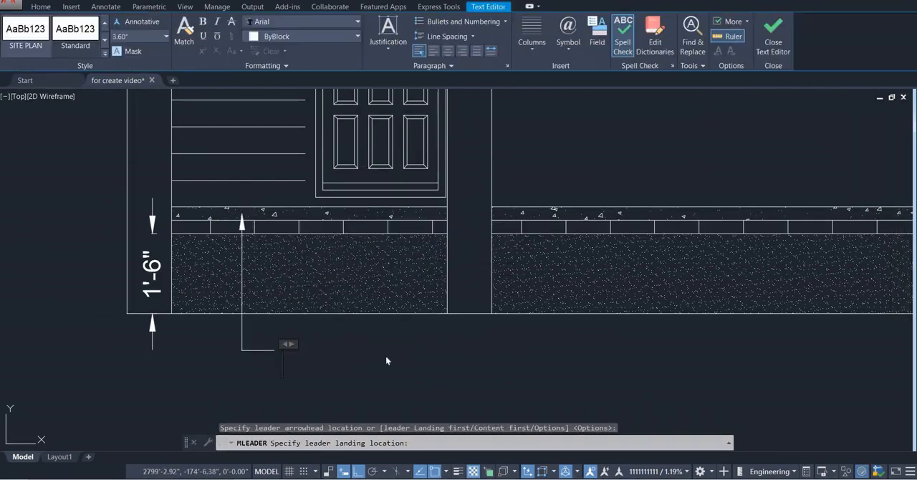
{"action": "type", "text": "3\""}
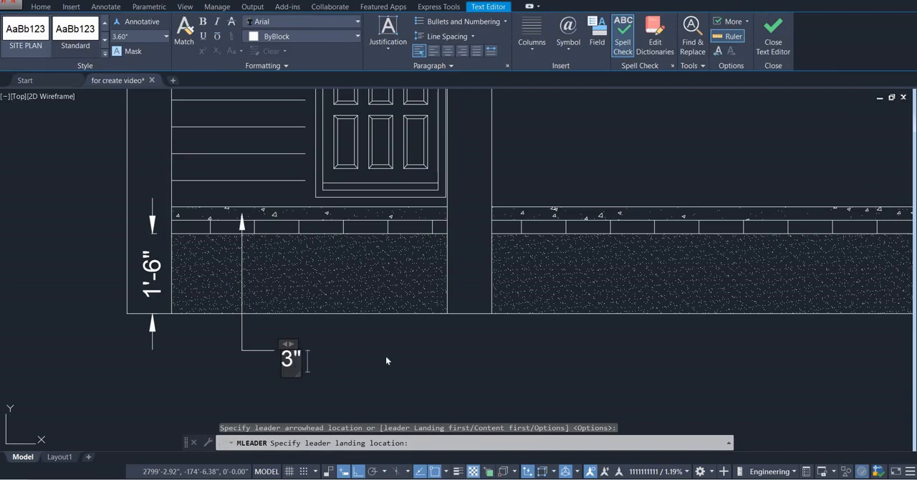
{"action": "type", "text": " THICK"}
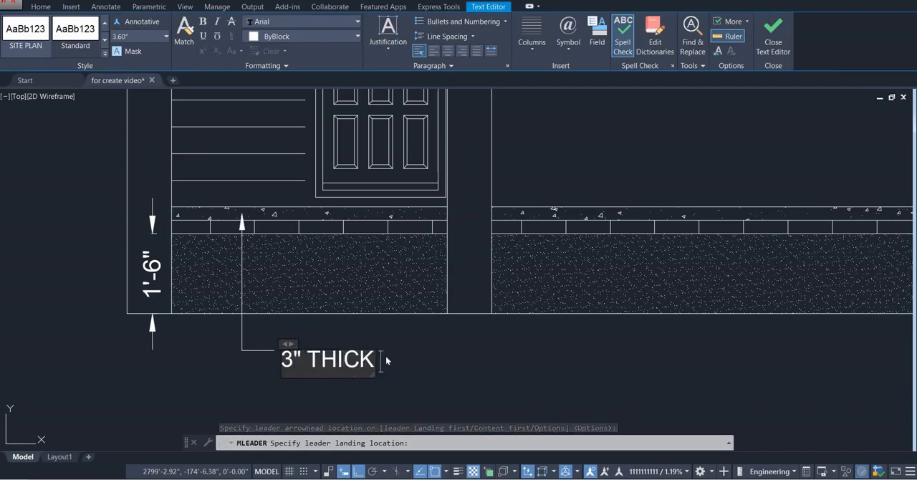
{"action": "type", "text": " CONCRETE"}
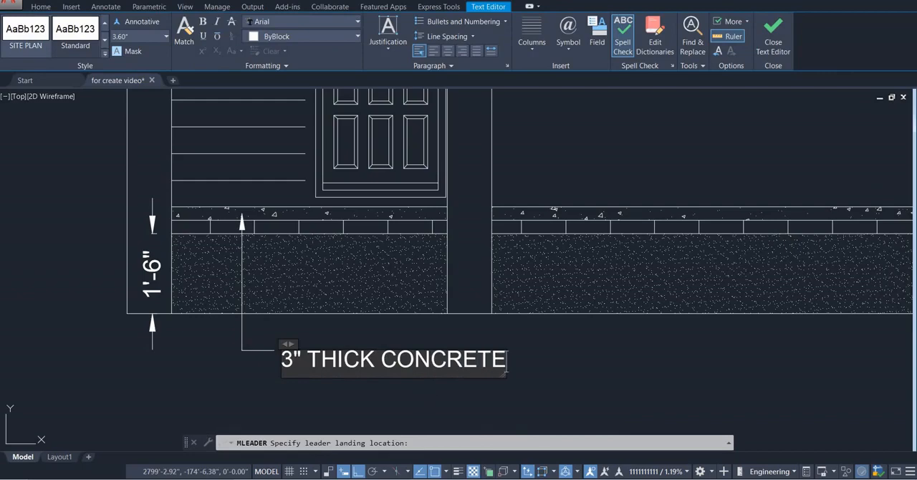
{"action": "left_click", "coordinate": [401, 393]}
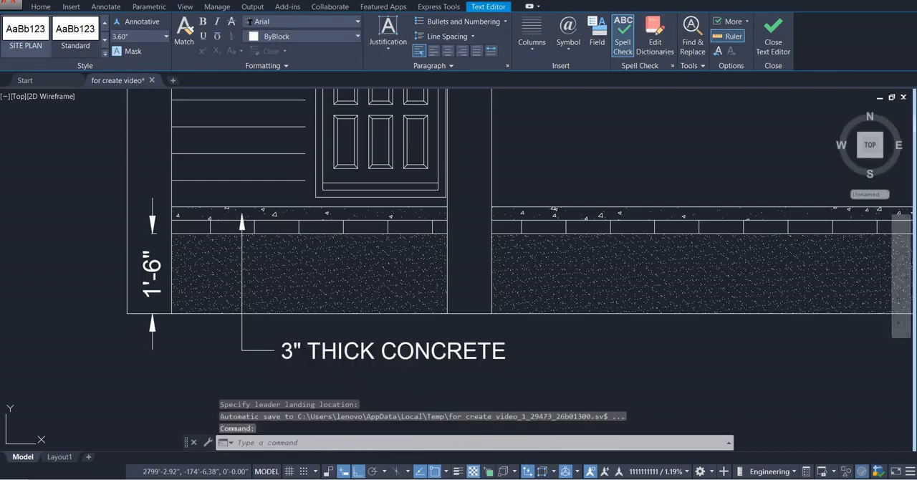
Add a multileader reading 3" THICK SOLING from the brick layer in the wide bay, level with the concrete note
{"action": "scroll", "coordinate": [394, 380], "scroll_direction": "down", "scroll_amount": 2}
{"action": "middle_click_drag", "start_coordinate": [401, 382], "coordinate": [208, 339]}
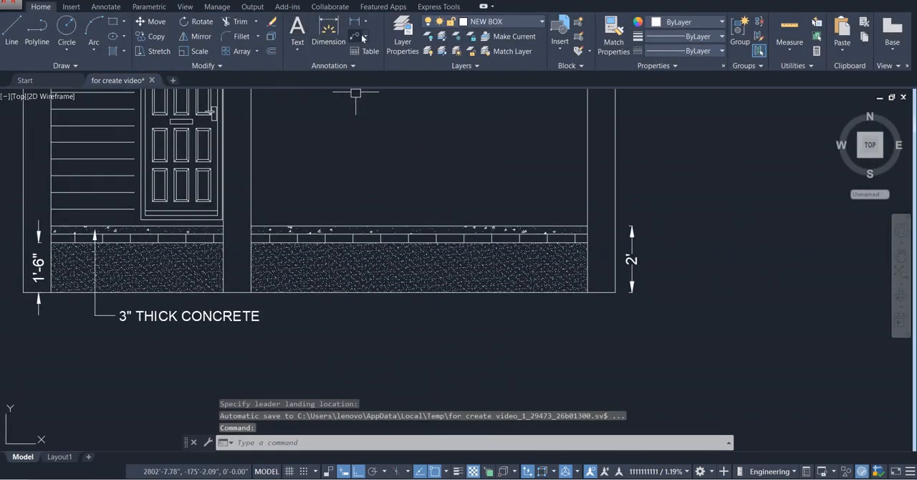
{"action": "left_click", "coordinate": [355, 36]}
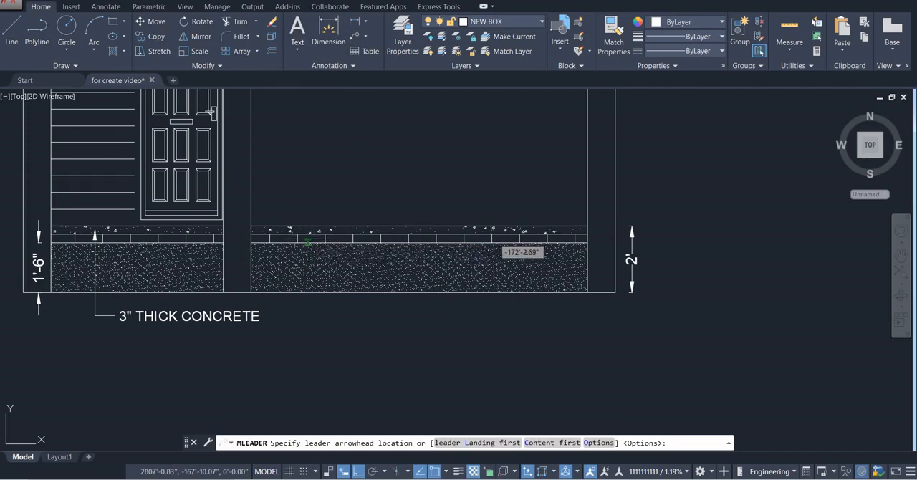
{"action": "left_click", "coordinate": [308, 244]}
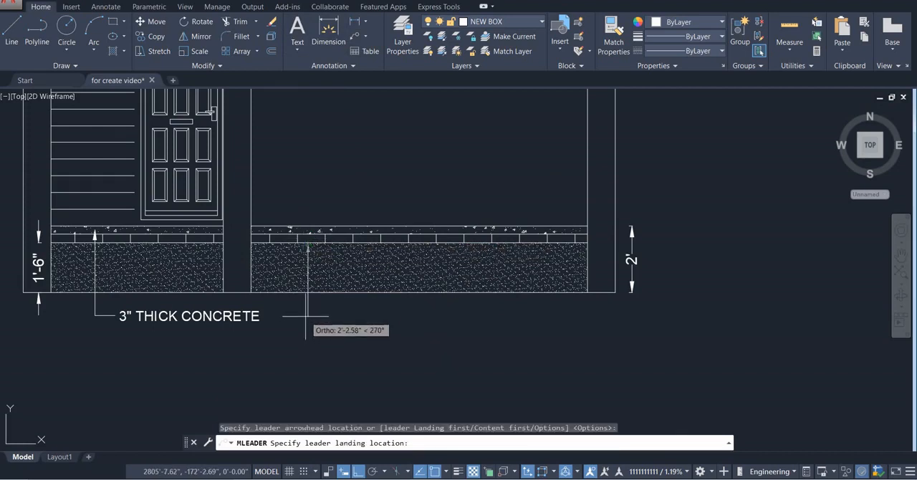
{"action": "left_click", "coordinate": [308, 313]}
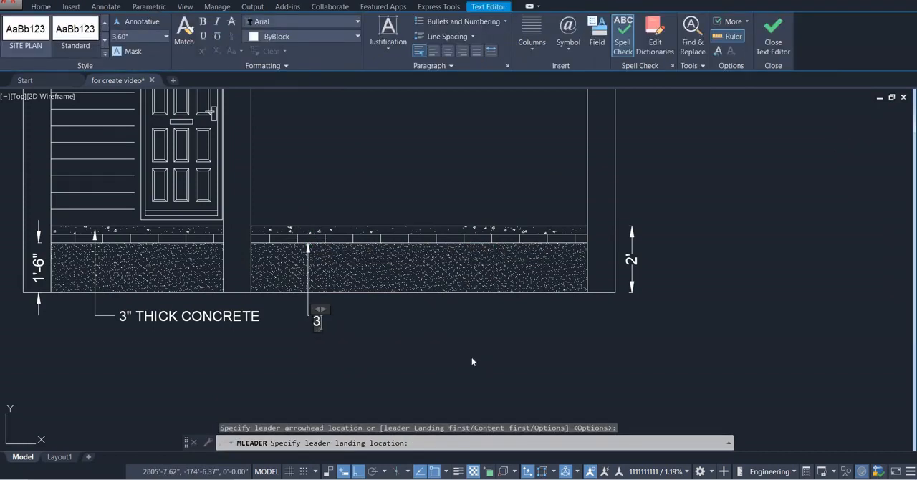
{"action": "type", "text": "3\" TH"}
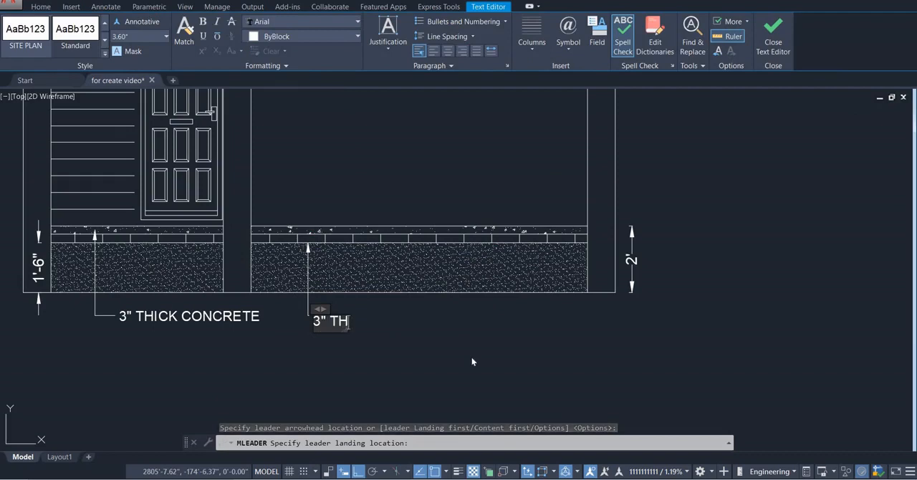
{"action": "type", "text": "ICK SOL"}
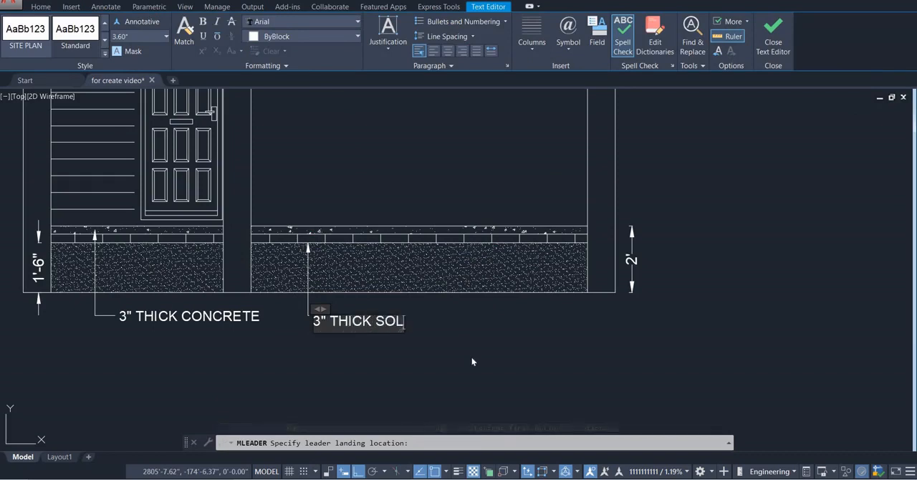
{"action": "type", "text": "ING"}
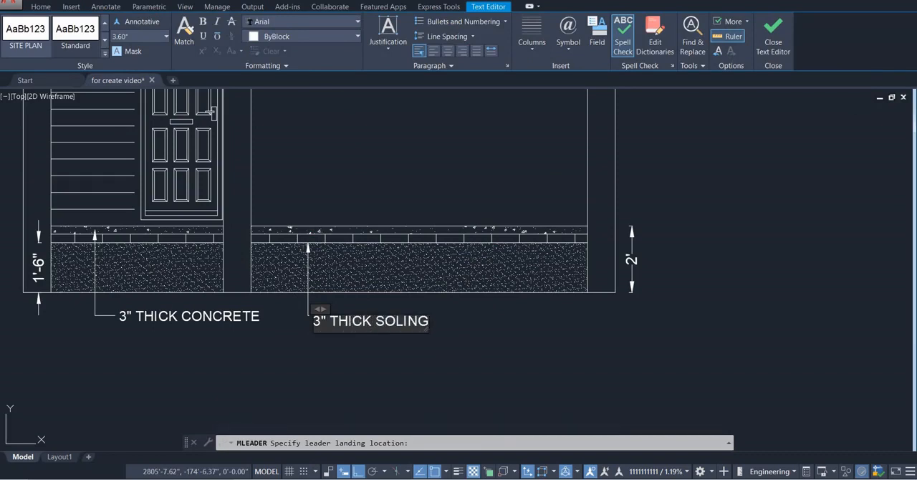
{"action": "left_click", "coordinate": [368, 384]}
Add a multileader reading SAND FILLING from the sand layer in the wide bay, landing below the soling note
{"action": "scroll", "coordinate": [365, 374], "scroll_direction": "down", "scroll_amount": 2}
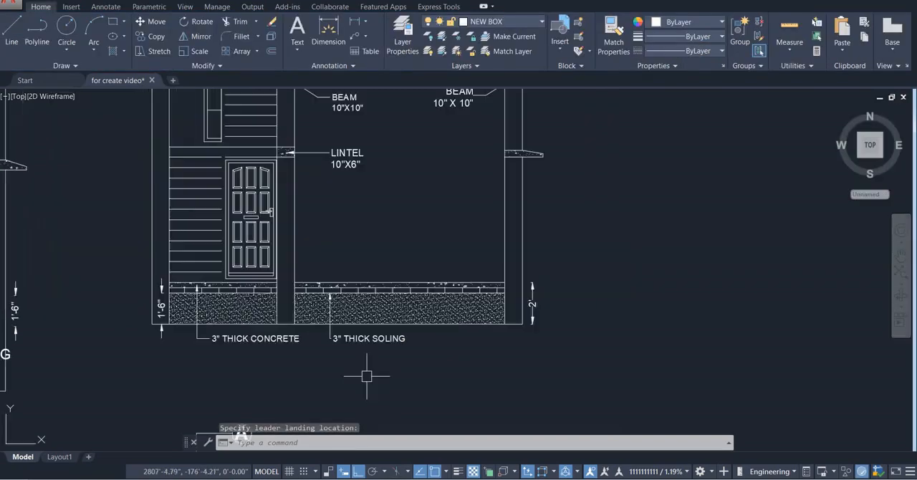
{"action": "scroll", "coordinate": [402, 351], "scroll_direction": "up", "scroll_amount": 3}
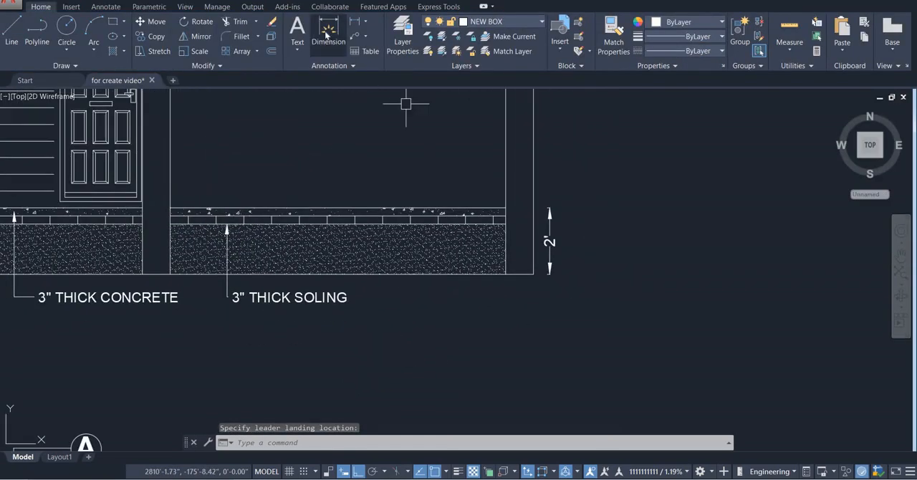
{"action": "left_click", "coordinate": [327, 34]}
{"action": "left_click", "coordinate": [355, 36]}
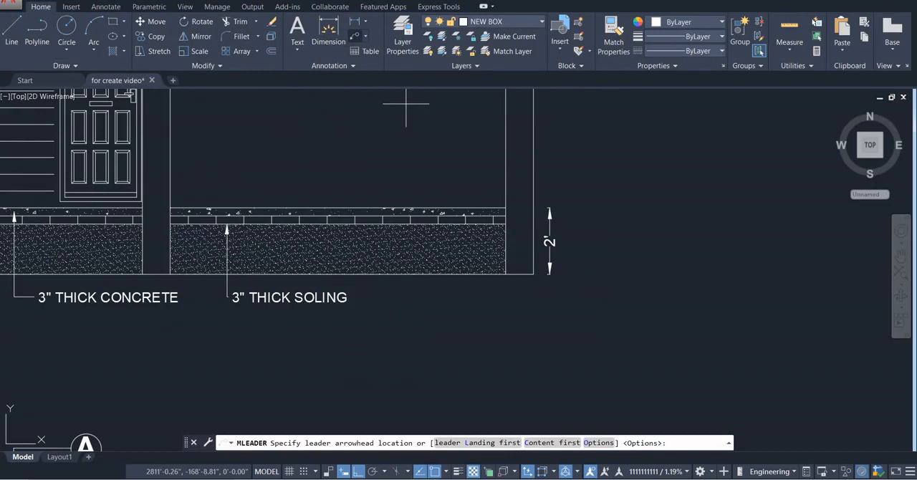
{"action": "left_click", "coordinate": [346, 254]}
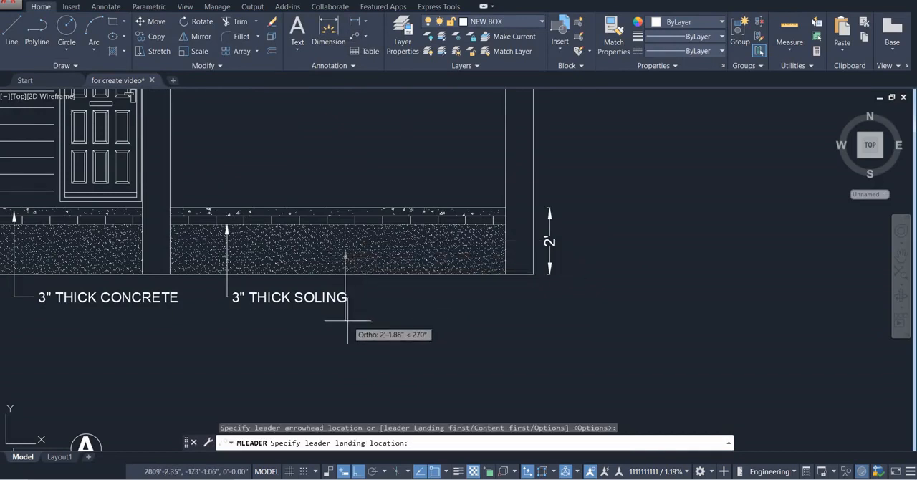
{"action": "left_click", "coordinate": [450, 329]}
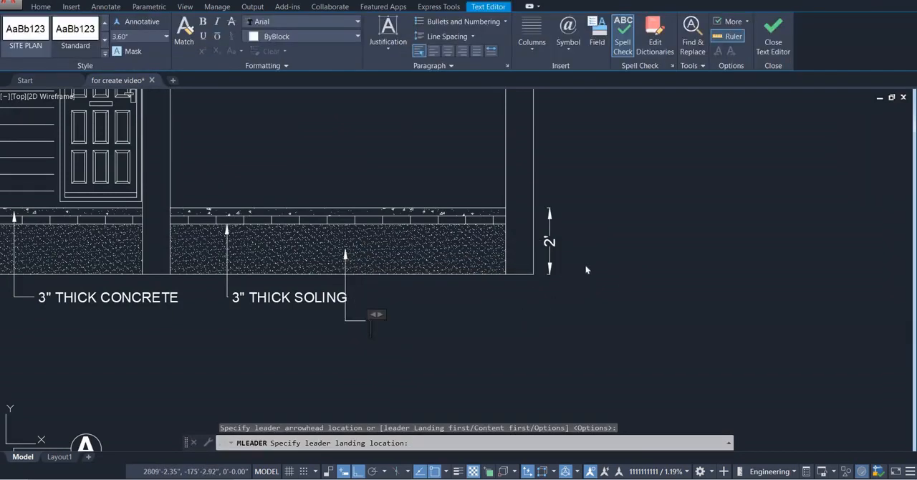
{"action": "scroll", "coordinate": [585, 264], "scroll_direction": "down", "scroll_amount": 1}
{"action": "scroll", "coordinate": [199, 265], "scroll_direction": "up", "scroll_amount": 4}
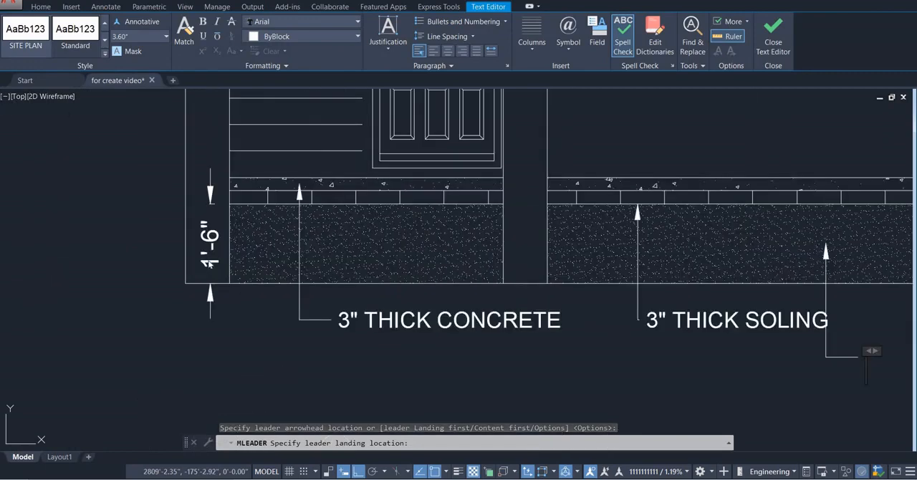
{"action": "scroll", "coordinate": [208, 264], "scroll_direction": "down", "scroll_amount": 4}
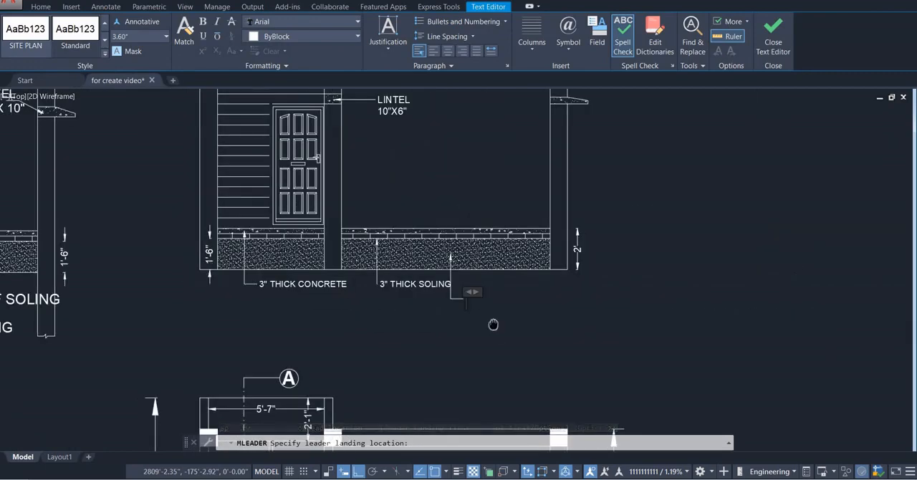
{"action": "scroll", "coordinate": [442, 325], "scroll_direction": "up", "scroll_amount": 4}
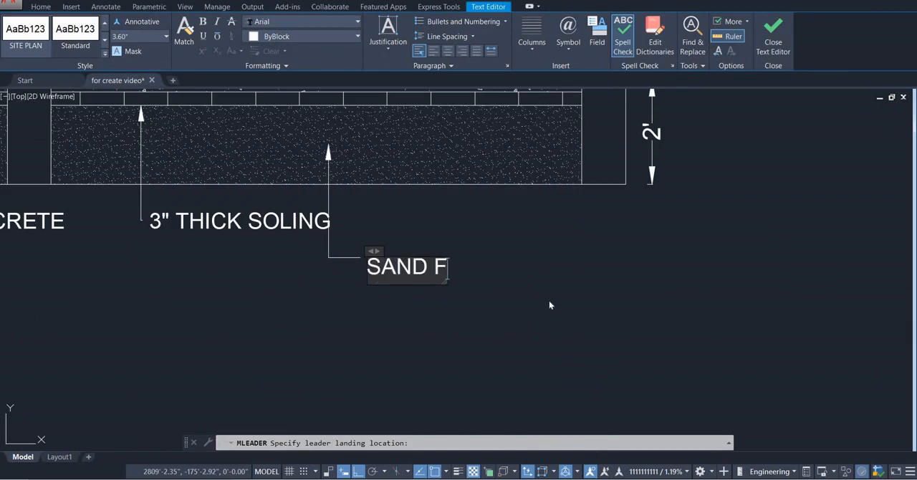
{"action": "type", "text": "LLING"}
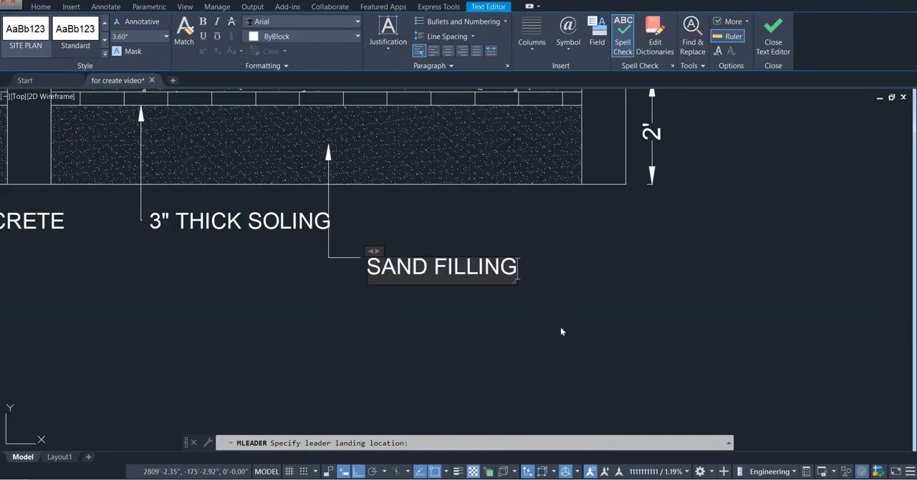
{"action": "left_click", "coordinate": [562, 331]}
Change the soling leader's text to BRICK SOLING
{"action": "left_click", "coordinate": [165, 218]}
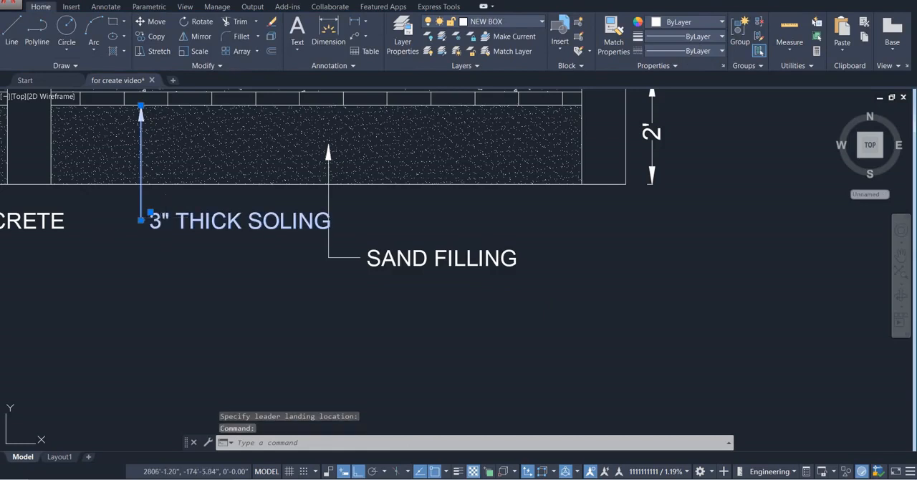
{"action": "double_click", "coordinate": [167, 221]}
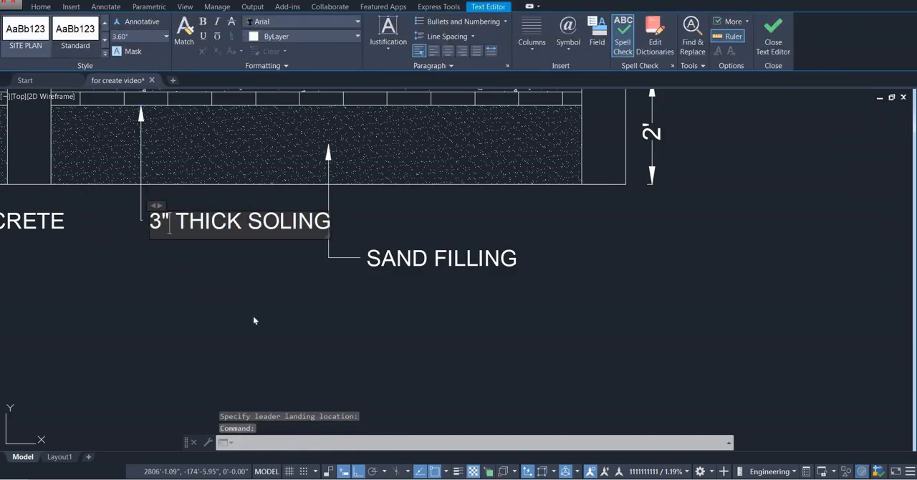
{"action": "key", "text": "Delete"}
{"action": "key", "text": "Delete"}
{"action": "key", "text": "Delete"}
{"action": "key", "text": "Delete"}
{"action": "key", "text": "Delete"}
{"action": "key", "text": "Delete"}
{"action": "key", "text": "Delete"}
{"action": "key", "text": "Delete"}
{"action": "key", "text": "Delete"}
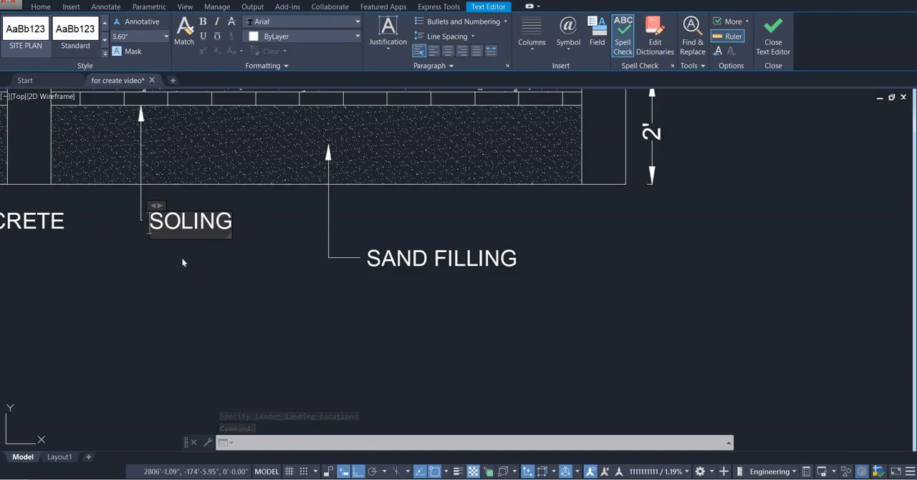
{"action": "type", "text": "BRICK"}
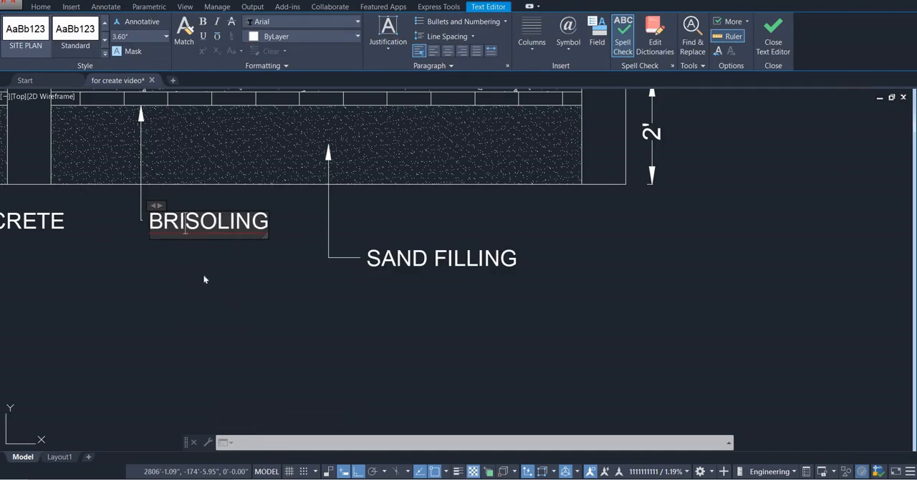
{"action": "left_click", "coordinate": [204, 277]}
Compare the annotated new section with the reference SECTION B-B and check its stair bay for missing details
{"action": "scroll", "coordinate": [248, 308], "scroll_direction": "down", "scroll_amount": 3}
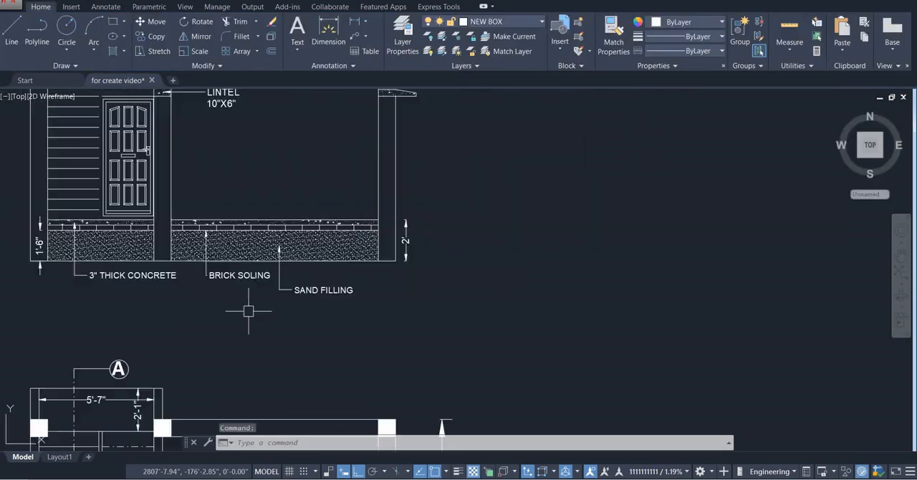
{"action": "middle_click_drag", "start_coordinate": [248, 308], "coordinate": [338, 291]}
{"action": "scroll", "coordinate": [337, 292], "scroll_direction": "down", "scroll_amount": 3}
{"action": "scroll", "coordinate": [393, 267], "scroll_direction": "up", "scroll_amount": 1}
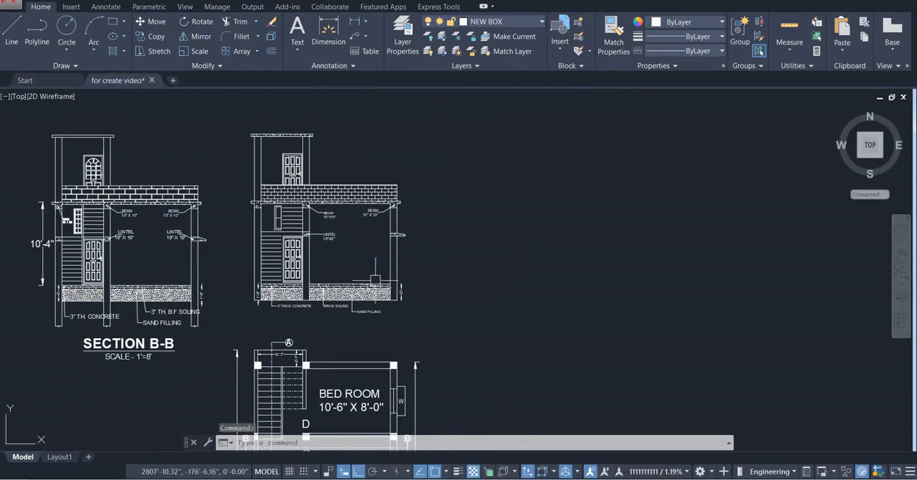
{"action": "scroll", "coordinate": [246, 252], "scroll_direction": "up", "scroll_amount": 2}
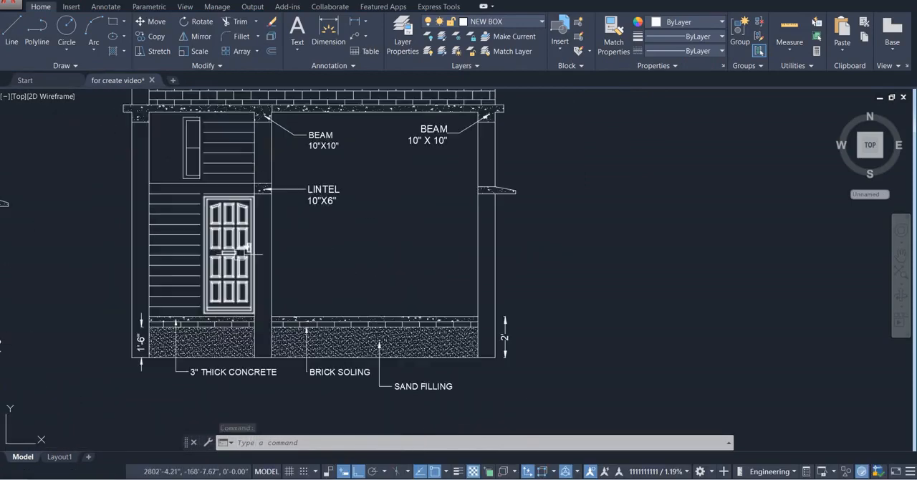
{"action": "scroll", "coordinate": [211, 242], "scroll_direction": "up", "scroll_amount": 2}
{"action": "scroll", "coordinate": [210, 236], "scroll_direction": "down", "scroll_amount": 2}
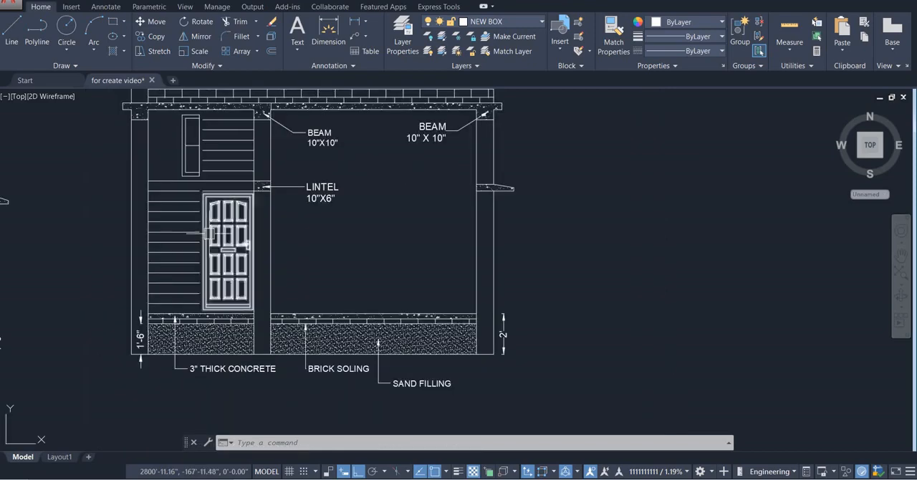
{"action": "mouse_move", "coordinate": [212, 240]}
{"action": "middle_mouse_down"}
{"action": "mouse_move", "coordinate": [323, 219]}
{"action": "mouse_move", "coordinate": [382, 293]}
{"action": "middle_mouse_up"}
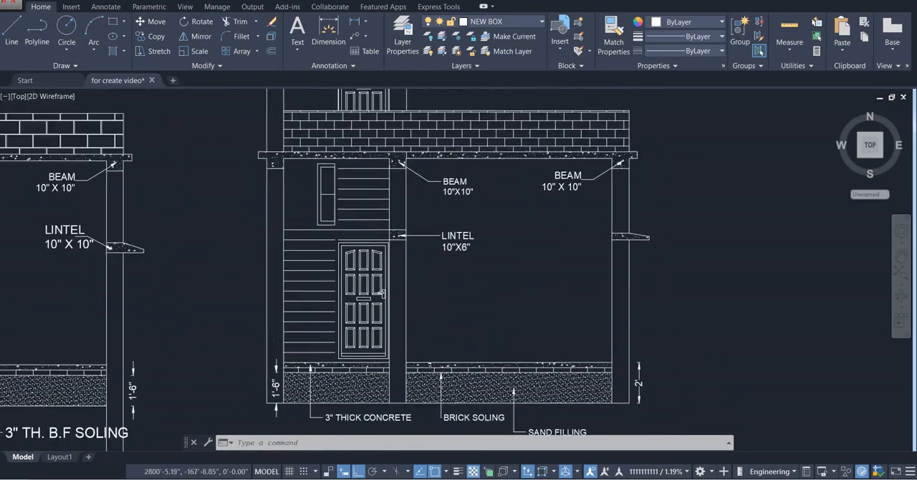
Draw a vertical line from the window-side end of the topmost stair line up to the underside of the roof slab
{"action": "key", "text": "l"}
{"action": "key", "text": "Return"}
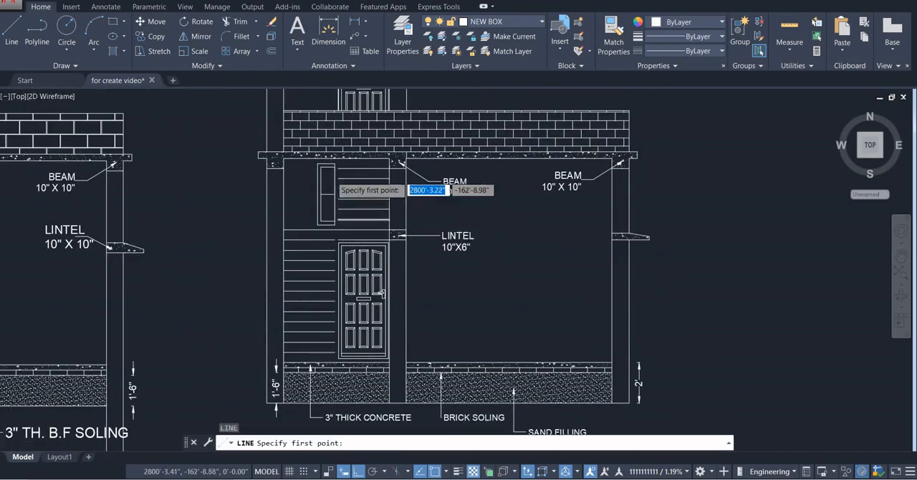
{"action": "scroll", "coordinate": [332, 177], "scroll_direction": "up", "scroll_amount": 5}
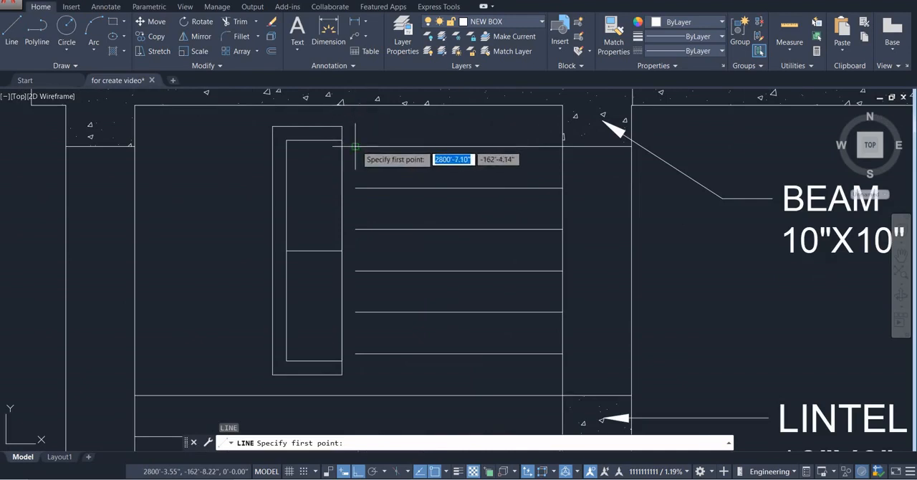
{"action": "left_click", "coordinate": [356, 106]}
{"action": "key", "text": "Escape"}
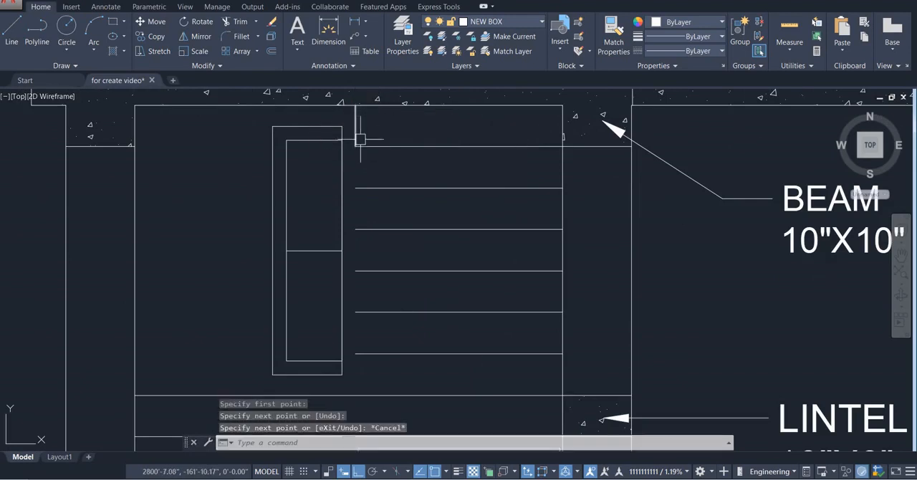
Extend the vertical line at the window-side ends of the upper stair lines down to the next stair line
{"action": "type", "text": "EX"}
{"action": "key", "text": "Return"}
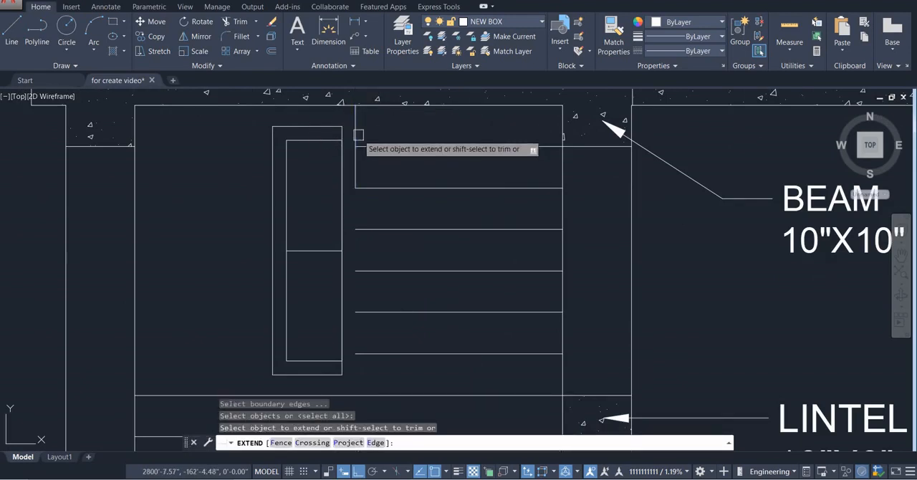
{"action": "scroll", "coordinate": [376, 178], "scroll_direction": "down", "scroll_amount": 5}
{"action": "middle_click_drag", "start_coordinate": [376, 178], "coordinate": [369, 166]}
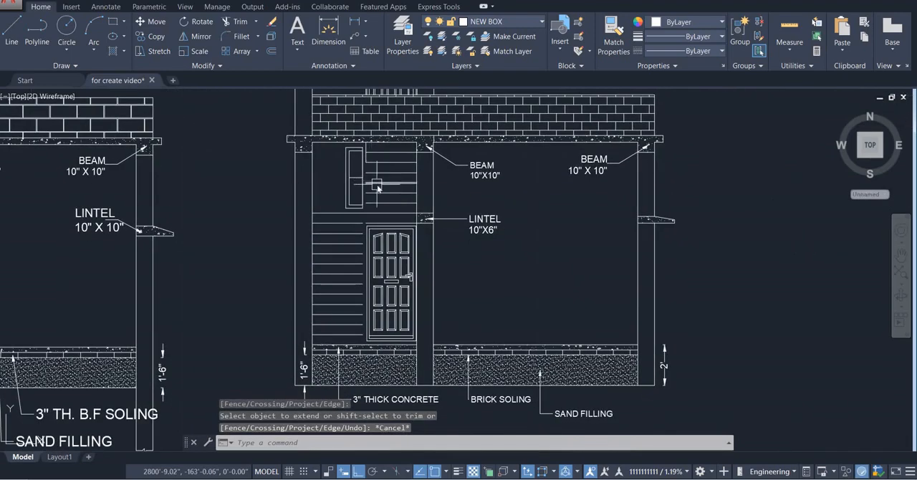
Draw a vertical line from the lower end of the extended stair line down to the top of the concrete floor
{"action": "type", "text": "L"}
{"action": "key", "text": "Return"}
{"action": "left_click", "coordinate": [358, 163]}
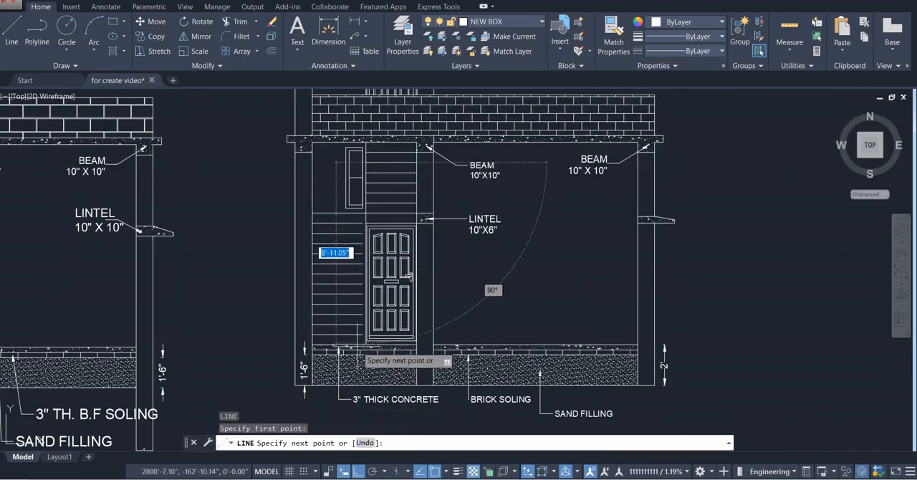
{"action": "scroll", "coordinate": [358, 350], "scroll_direction": "up", "scroll_amount": 4}
{"action": "left_click", "coordinate": [368, 324]}
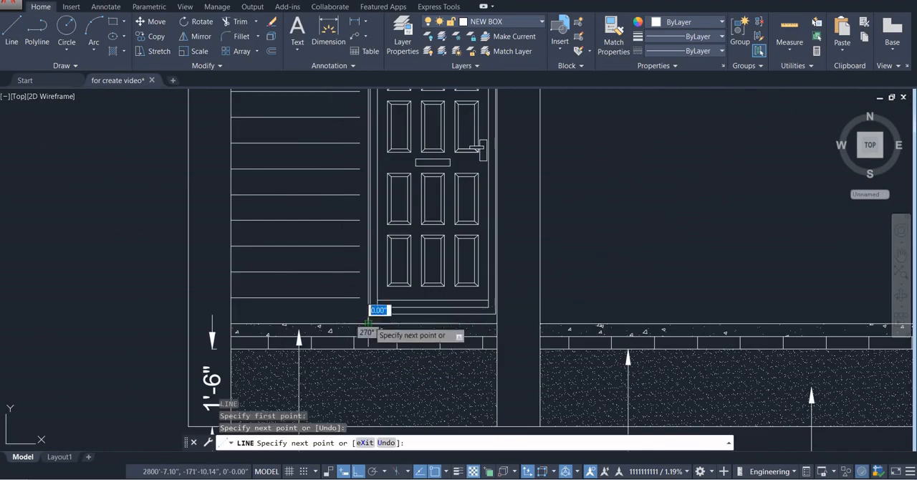
{"action": "key", "text": "Escape"}
{"action": "scroll", "coordinate": [382, 311], "scroll_direction": "up", "scroll_amount": 4}
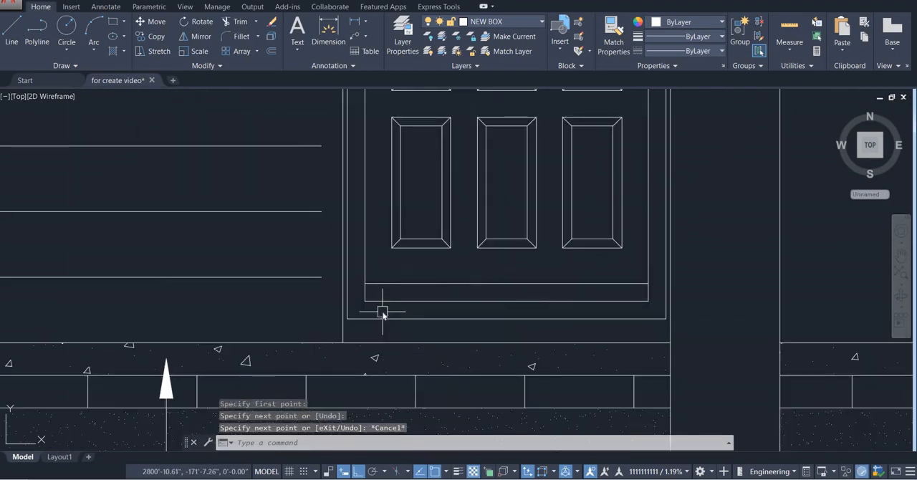
{"action": "type", "text": "o"}
{"action": "key", "text": "Return"}
{"action": "key", "text": "Escape"}
Draw a vertical line from the floor, aligned with the door-side ends of the lower stair lines, up to the roof slab's underside
{"action": "type", "text": "l"}
{"action": "key", "text": "Return"}
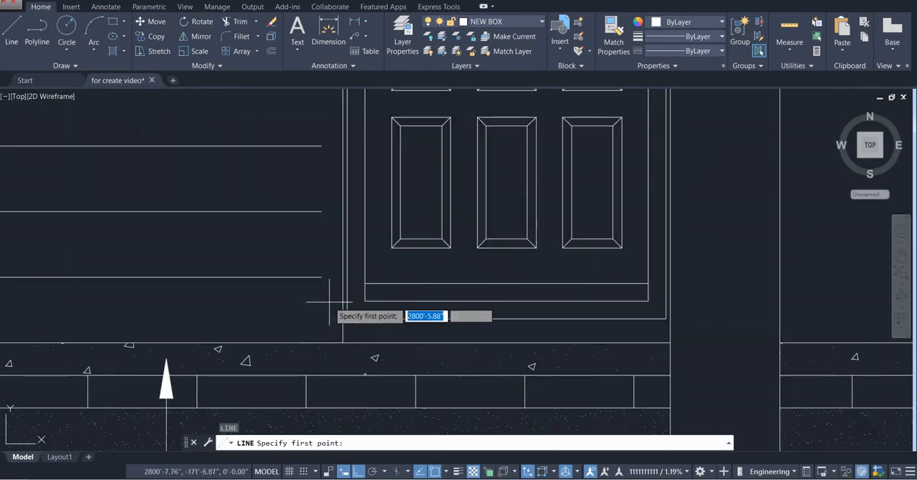
{"action": "left_click", "coordinate": [321, 343]}
{"action": "scroll", "coordinate": [308, 244], "scroll_direction": "down", "scroll_amount": 6}
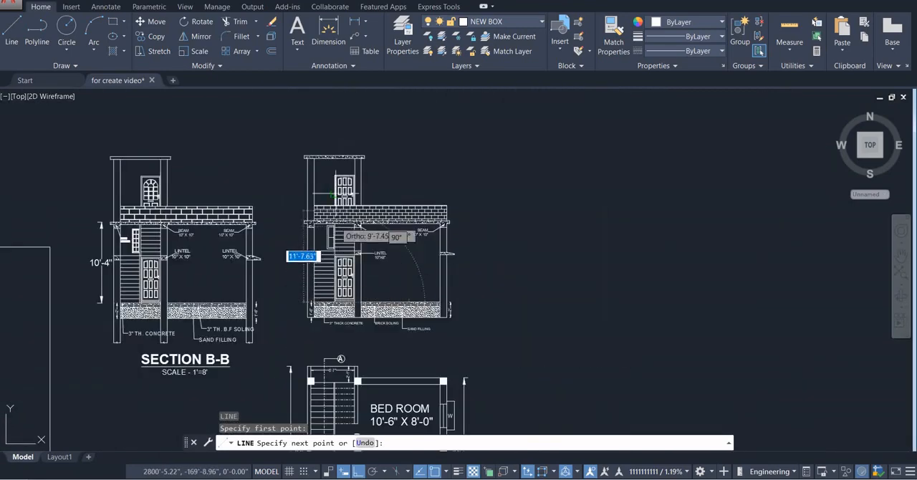
{"action": "scroll", "coordinate": [336, 195], "scroll_direction": "up", "scroll_amount": 8}
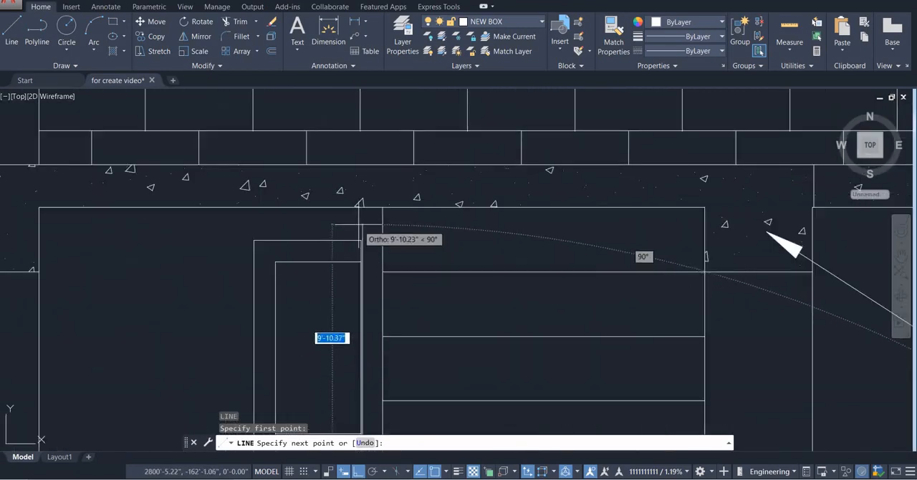
{"action": "left_click", "coordinate": [360, 204]}
{"action": "key", "text": "Escape"}
Compare the closed stair lines and door bay of the new section with the reference SECTION B-B
{"action": "scroll", "coordinate": [358, 260], "scroll_direction": "down", "scroll_amount": 7}
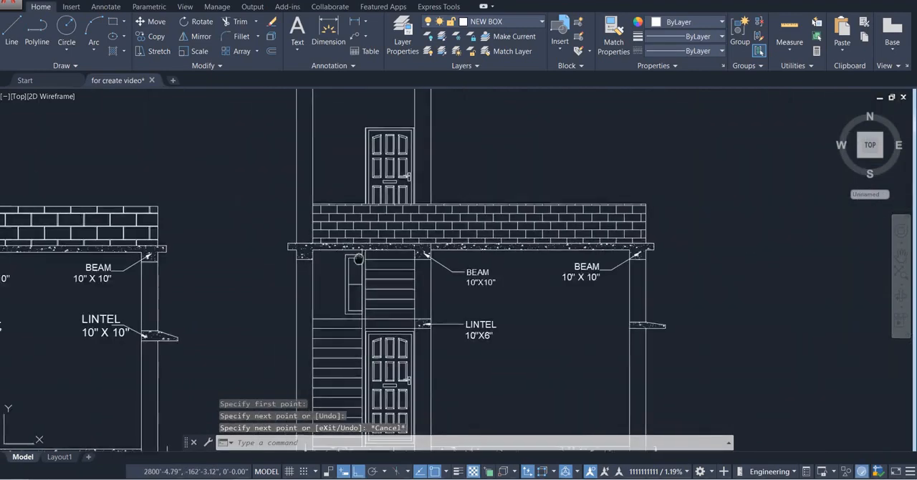
{"action": "scroll", "coordinate": [359, 260], "scroll_direction": "down", "scroll_amount": 4}
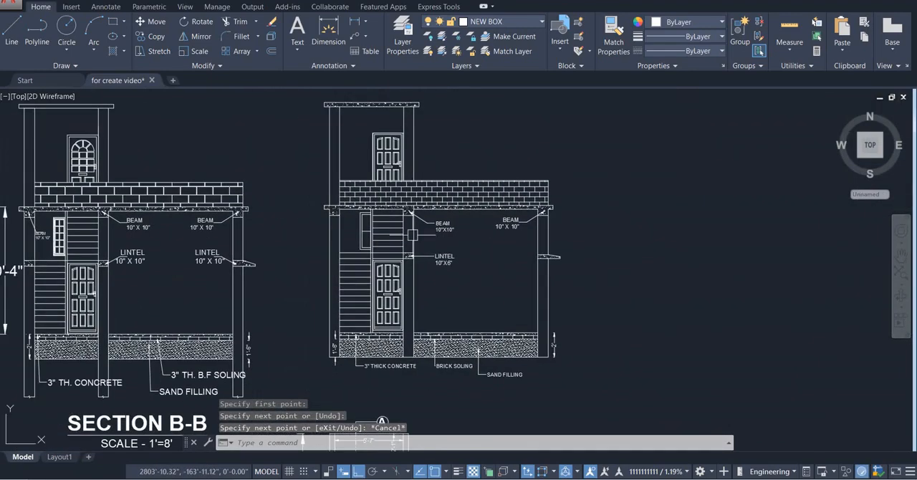
{"action": "scroll", "coordinate": [429, 358], "scroll_direction": "down", "scroll_amount": 3}
{"action": "scroll", "coordinate": [426, 289], "scroll_direction": "up", "scroll_amount": 7}
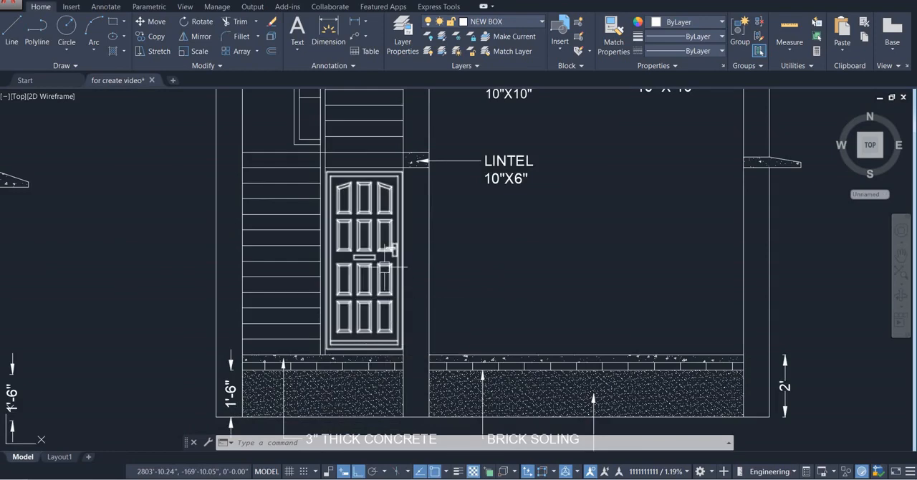
{"action": "scroll", "coordinate": [387, 266], "scroll_direction": "down", "scroll_amount": 4}
{"action": "scroll", "coordinate": [387, 269], "scroll_direction": "up", "scroll_amount": 2}
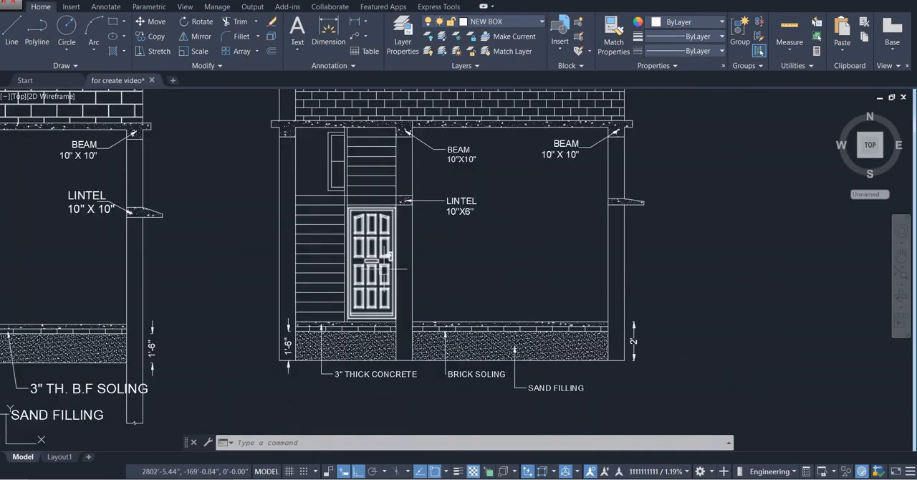
{"action": "scroll", "coordinate": [385, 269], "scroll_direction": "up", "scroll_amount": 2}
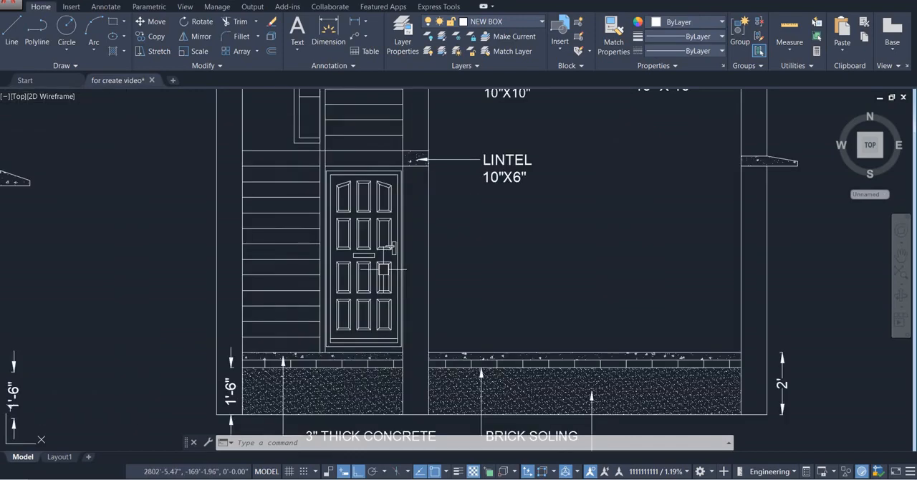
{"action": "scroll", "coordinate": [385, 269], "scroll_direction": "down", "scroll_amount": 6}
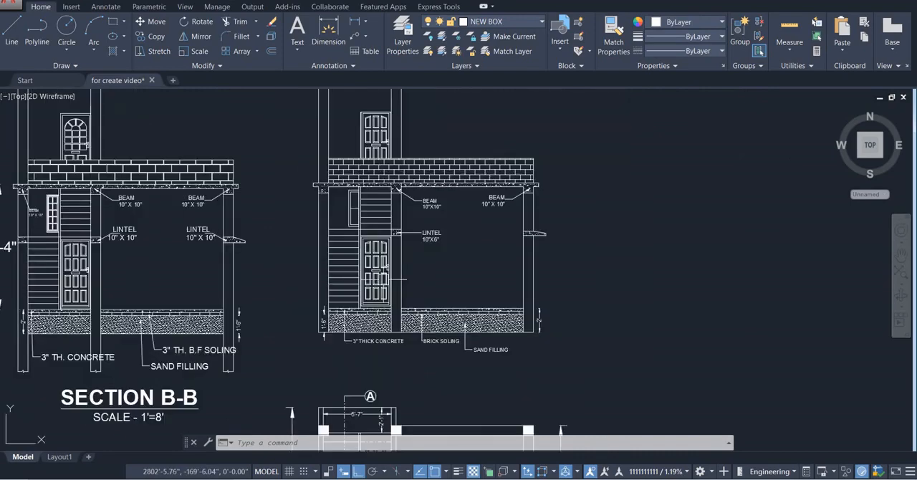
{"action": "scroll", "coordinate": [385, 276], "scroll_direction": "up", "scroll_amount": 4}
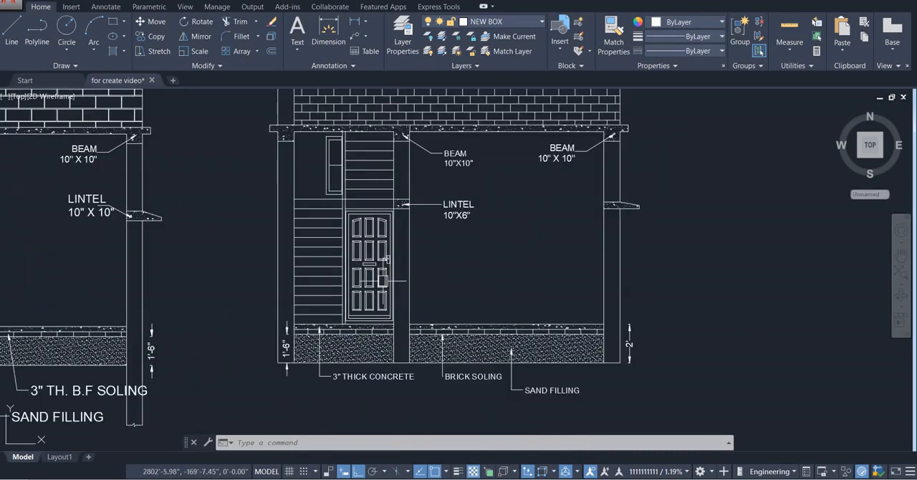
{"action": "scroll", "coordinate": [383, 280], "scroll_direction": "down", "scroll_amount": 4}
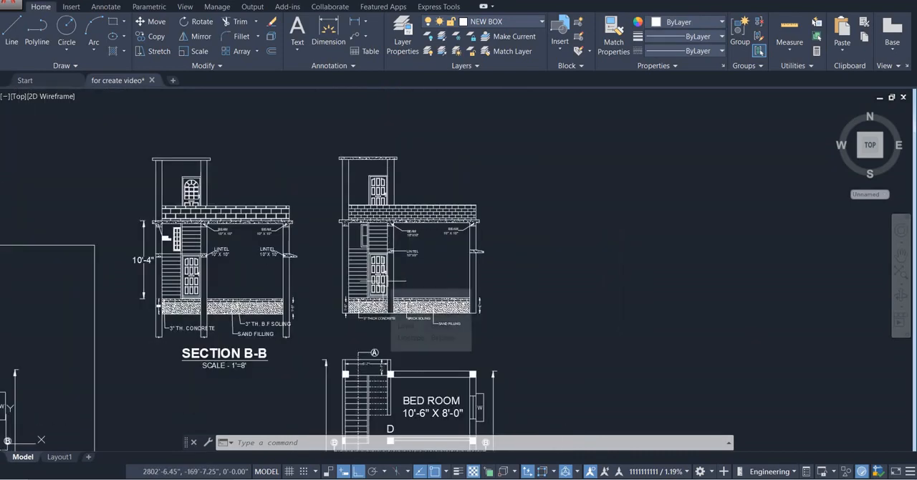
Copy the reference's SECTION B-B title and SCALE - 1'=8' text and place them beneath the new section's material notes
{"action": "scroll", "coordinate": [226, 380], "scroll_direction": "up", "scroll_amount": 6}
{"action": "left_click", "coordinate": [246, 345]}
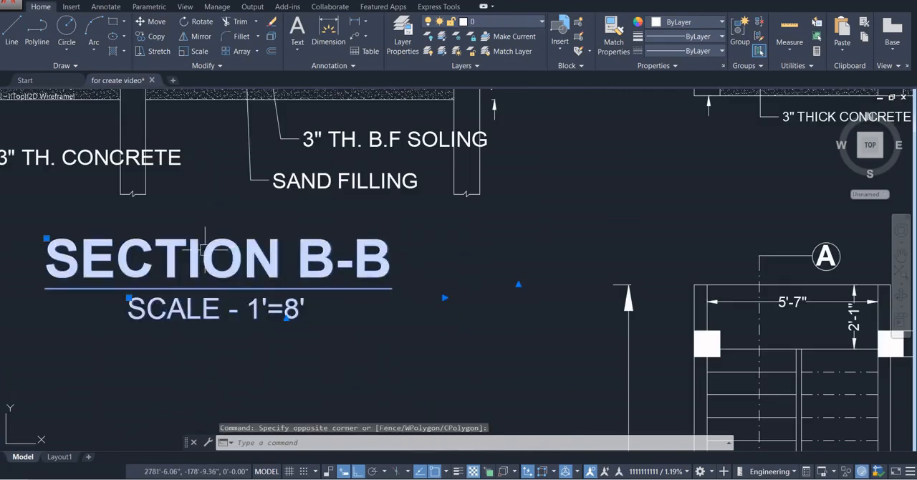
{"action": "key", "text": "ctrl+c"}
{"action": "key", "text": "ctrl+v"}
{"action": "scroll", "coordinate": [203, 252], "scroll_direction": "down", "scroll_amount": 8}
{"action": "scroll", "coordinate": [282, 258], "scroll_direction": "up", "scroll_amount": 6}
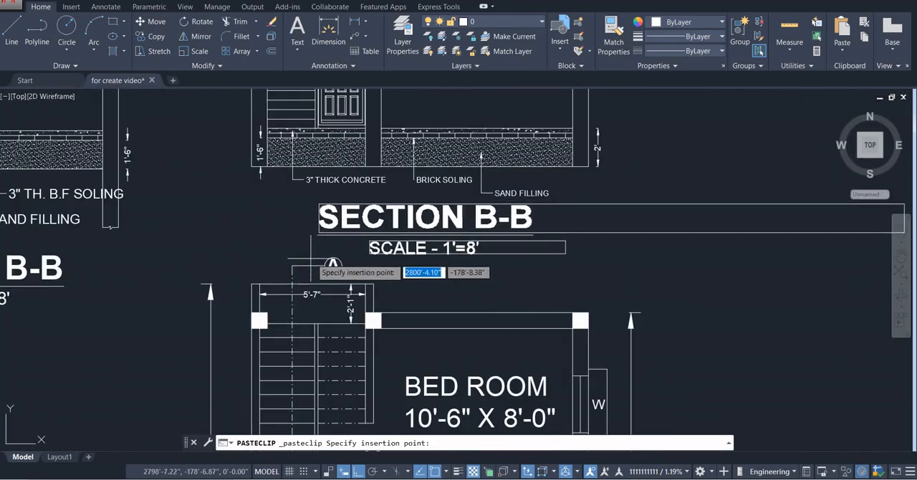
{"action": "left_click", "coordinate": [304, 258]}
Compare the titled new section with the reference section and check which dimensions are missing
{"action": "scroll", "coordinate": [350, 252], "scroll_direction": "down", "scroll_amount": 6}
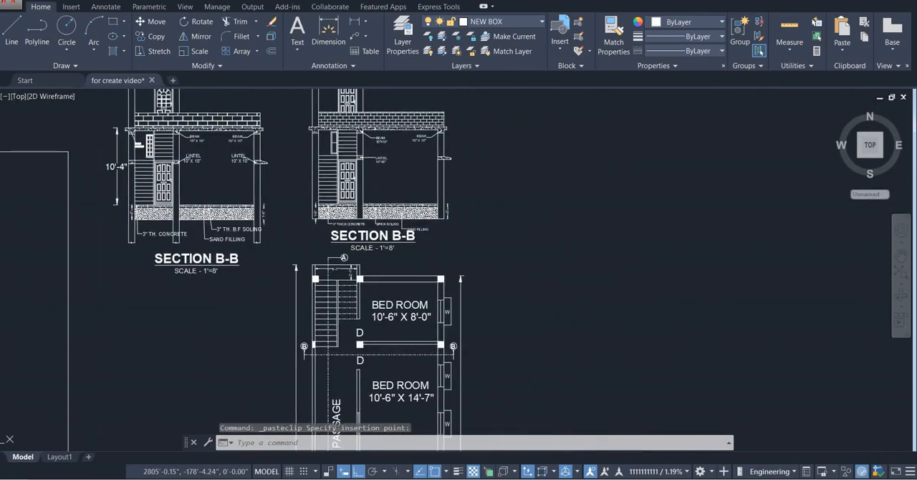
{"action": "scroll", "coordinate": [370, 253], "scroll_direction": "up", "scroll_amount": 4}
{"action": "scroll", "coordinate": [370, 255], "scroll_direction": "down", "scroll_amount": 4}
{"action": "middle_click_drag", "start_coordinate": [370, 255], "coordinate": [363, 323]}
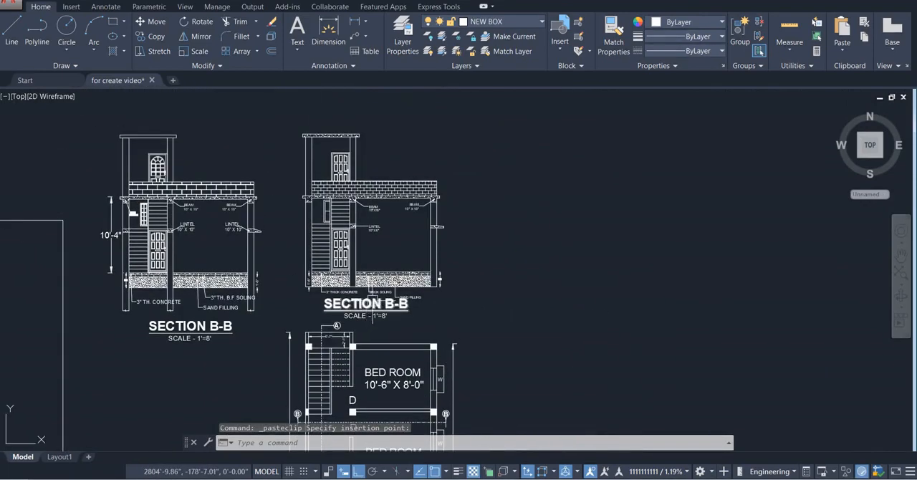
{"action": "scroll", "coordinate": [400, 292], "scroll_direction": "up", "scroll_amount": 2}
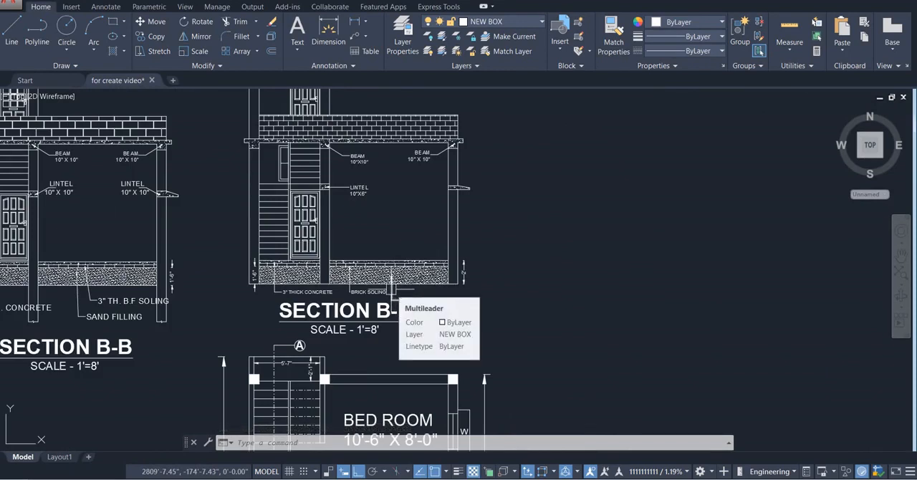
{"action": "middle_click_drag", "start_coordinate": [392, 290], "coordinate": [396, 352]}
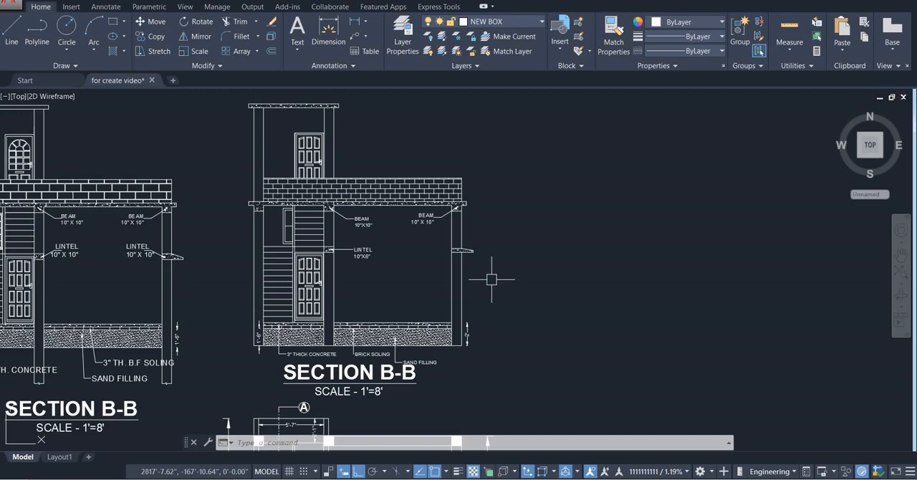
{"action": "scroll", "coordinate": [491, 280], "scroll_direction": "down", "scroll_amount": 2}
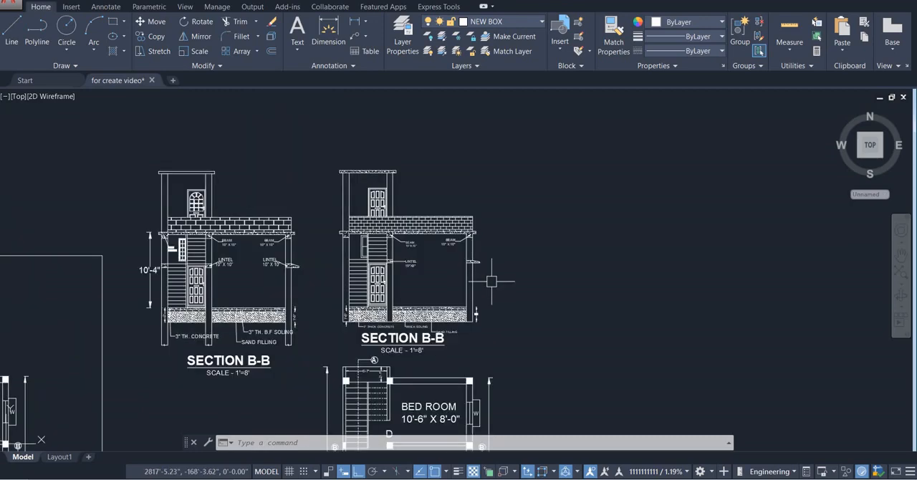
{"action": "scroll", "coordinate": [491, 281], "scroll_direction": "up", "scroll_amount": 2}
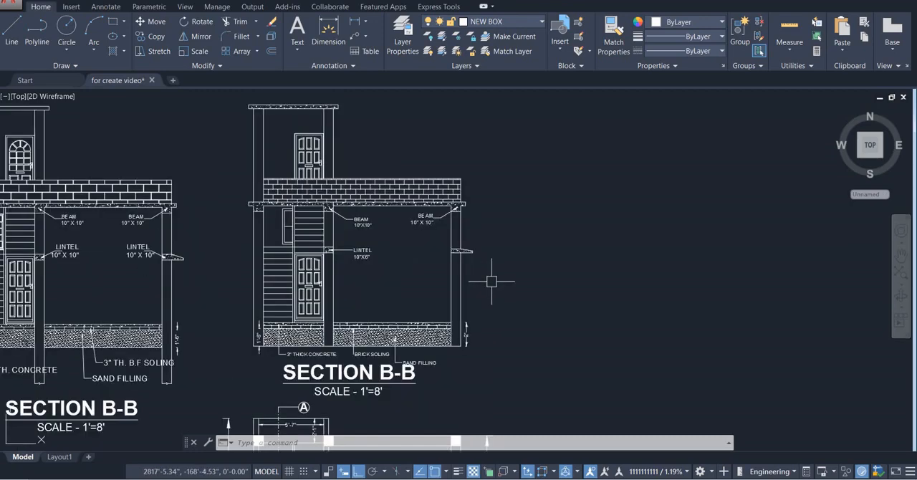
{"action": "scroll", "coordinate": [492, 281], "scroll_direction": "down", "scroll_amount": 2}
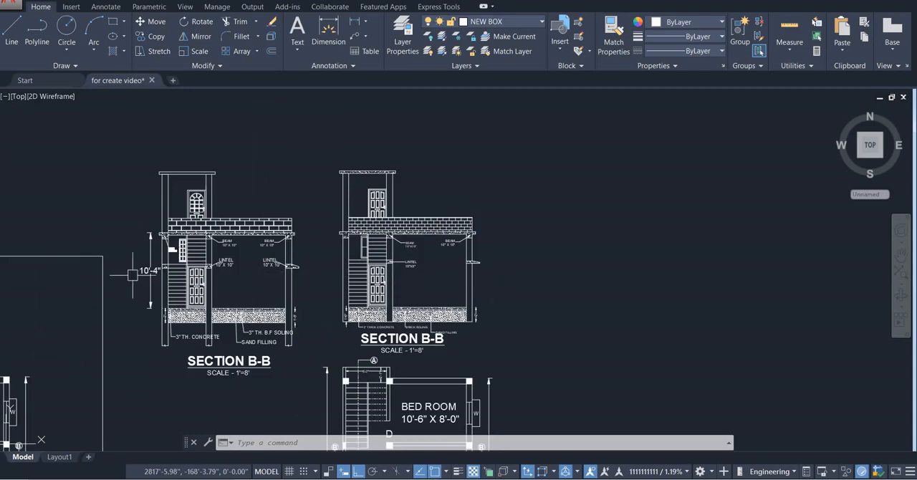
{"action": "scroll", "coordinate": [132, 274], "scroll_direction": "up", "scroll_amount": 3}
{"action": "scroll", "coordinate": [148, 269], "scroll_direction": "down", "scroll_amount": 2}
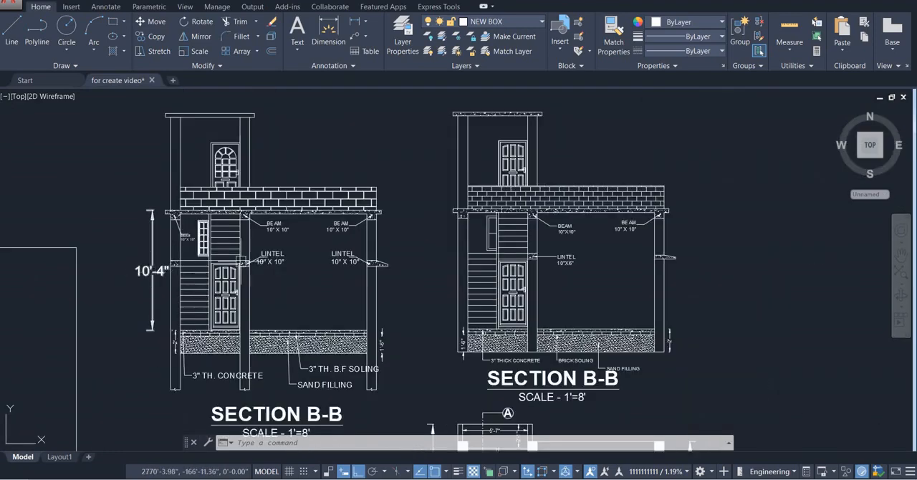
Dimension the height from the floor top to the roof slab's underside, placing the dimension line outside the stair bay's outer wall
{"action": "scroll", "coordinate": [483, 268], "scroll_direction": "up", "scroll_amount": 2}
{"action": "middle_click_drag", "start_coordinate": [486, 269], "coordinate": [418, 258]}
{"action": "left_click", "coordinate": [328, 30]}
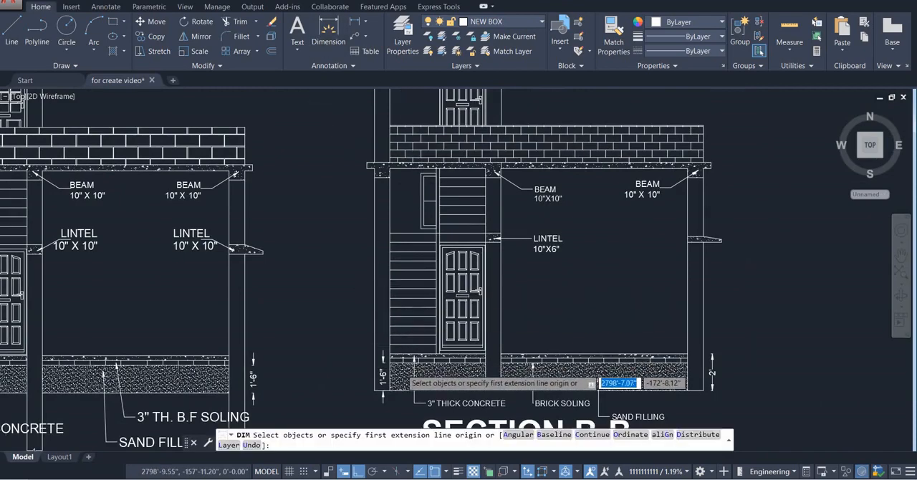
{"action": "scroll", "coordinate": [391, 365], "scroll_direction": "up", "scroll_amount": 4}
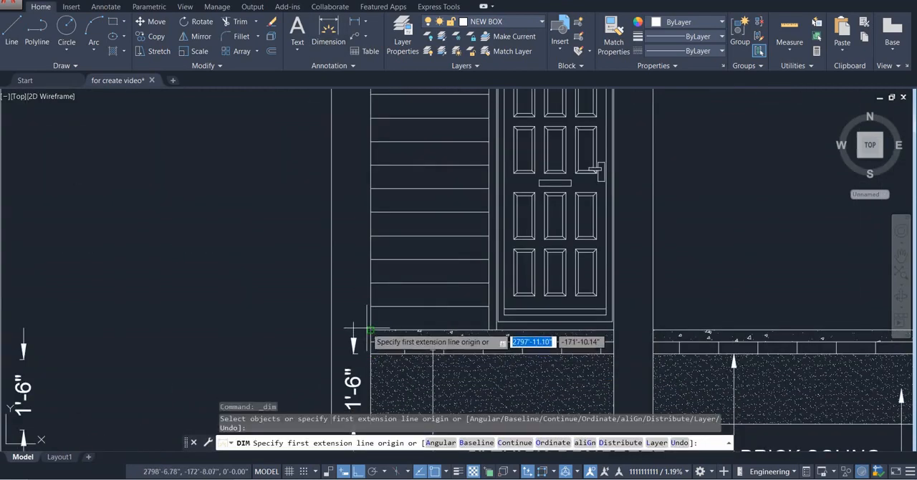
{"action": "left_click", "coordinate": [328, 331]}
{"action": "scroll", "coordinate": [328, 294], "scroll_direction": "down", "scroll_amount": 5}
{"action": "scroll", "coordinate": [335, 224], "scroll_direction": "up", "scroll_amount": 6}
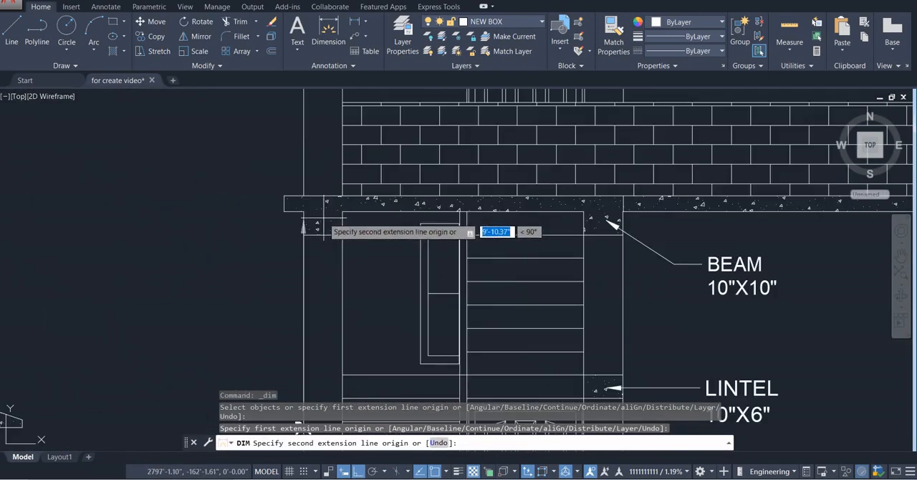
{"action": "left_click", "coordinate": [222, 218]}
{"action": "scroll", "coordinate": [222, 218], "scroll_direction": "down", "scroll_amount": 4}
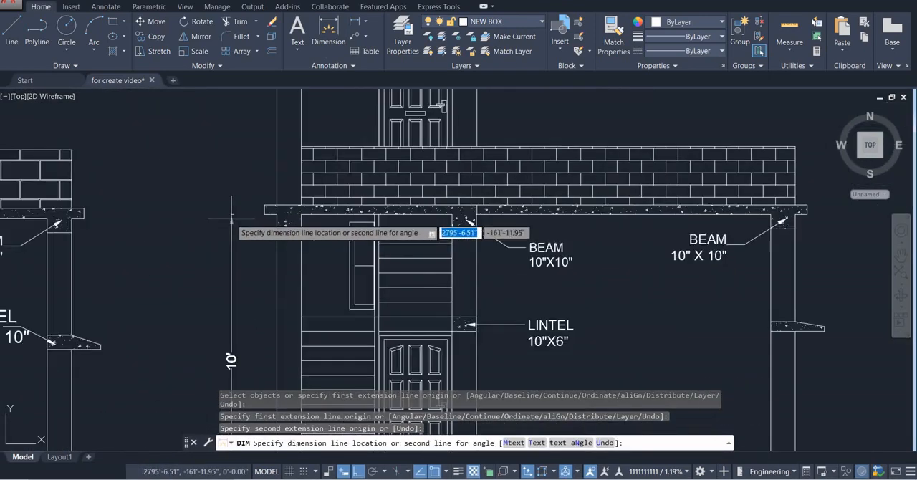
{"action": "left_click", "coordinate": [287, 185]}
{"action": "scroll", "coordinate": [287, 185], "scroll_direction": "down", "scroll_amount": 4}
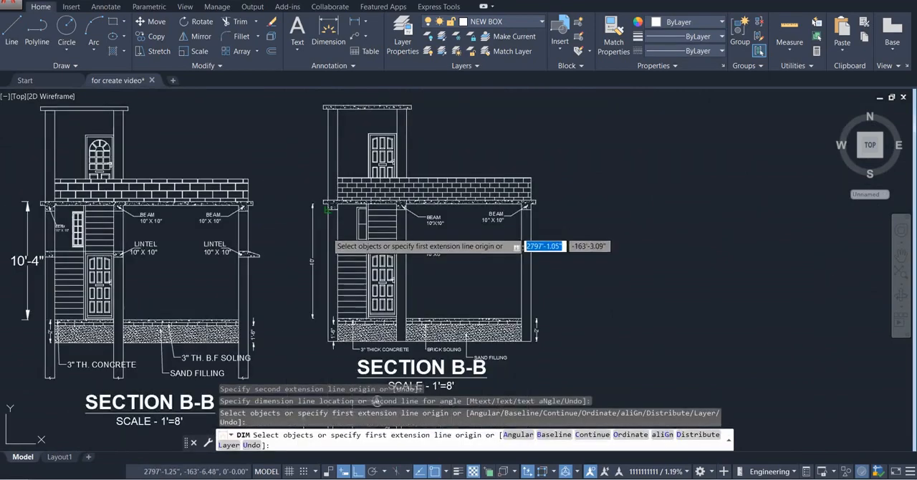
{"action": "scroll", "coordinate": [348, 259], "scroll_direction": "up", "scroll_amount": 2}
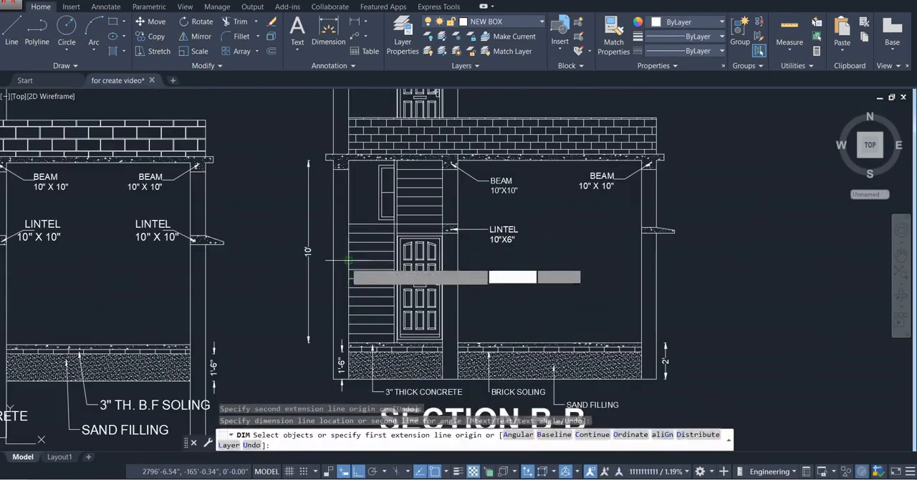
{"action": "key", "text": "Escape"}
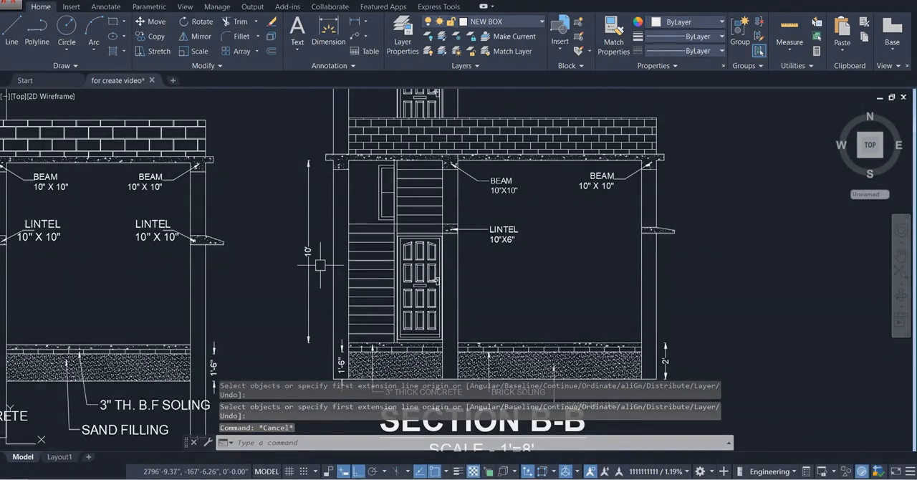